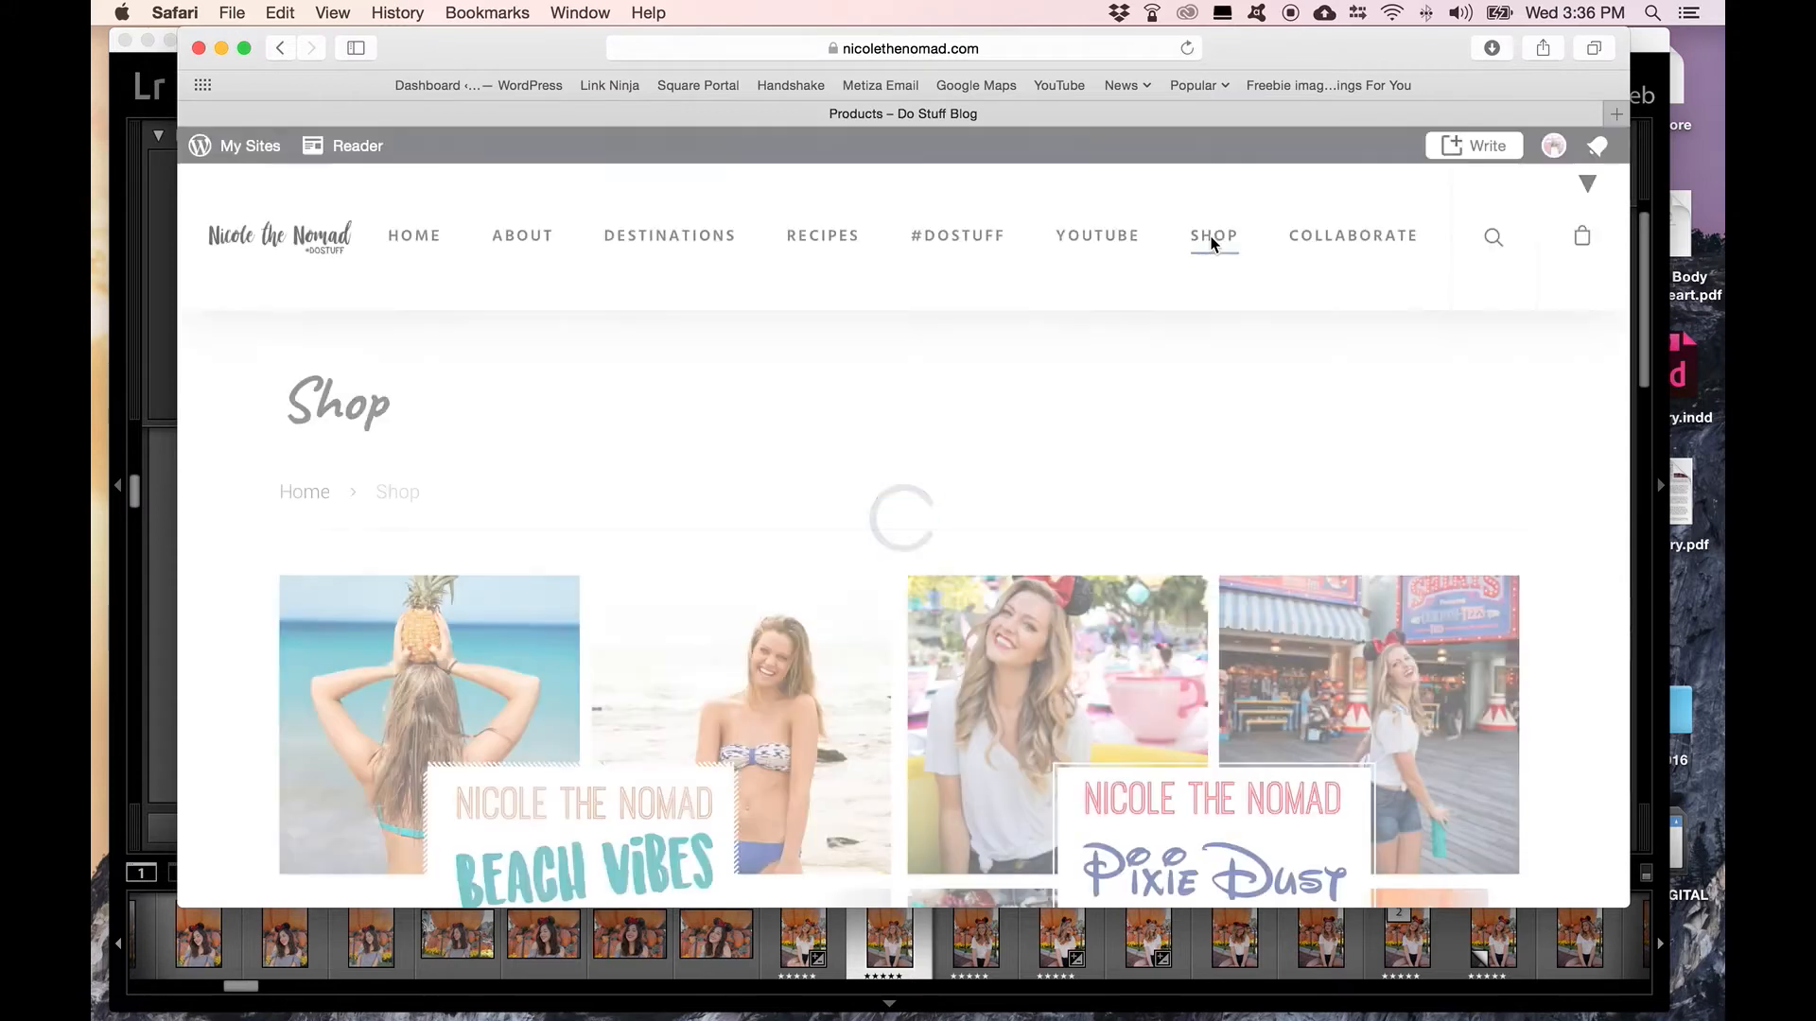
Step: Open the Pixie Dust Collection of Lightroom presets in the shop and add one to the cart
{"action": "scroll", "coordinate": [1167, 408], "scroll_direction": "down", "scroll_amount": 2}
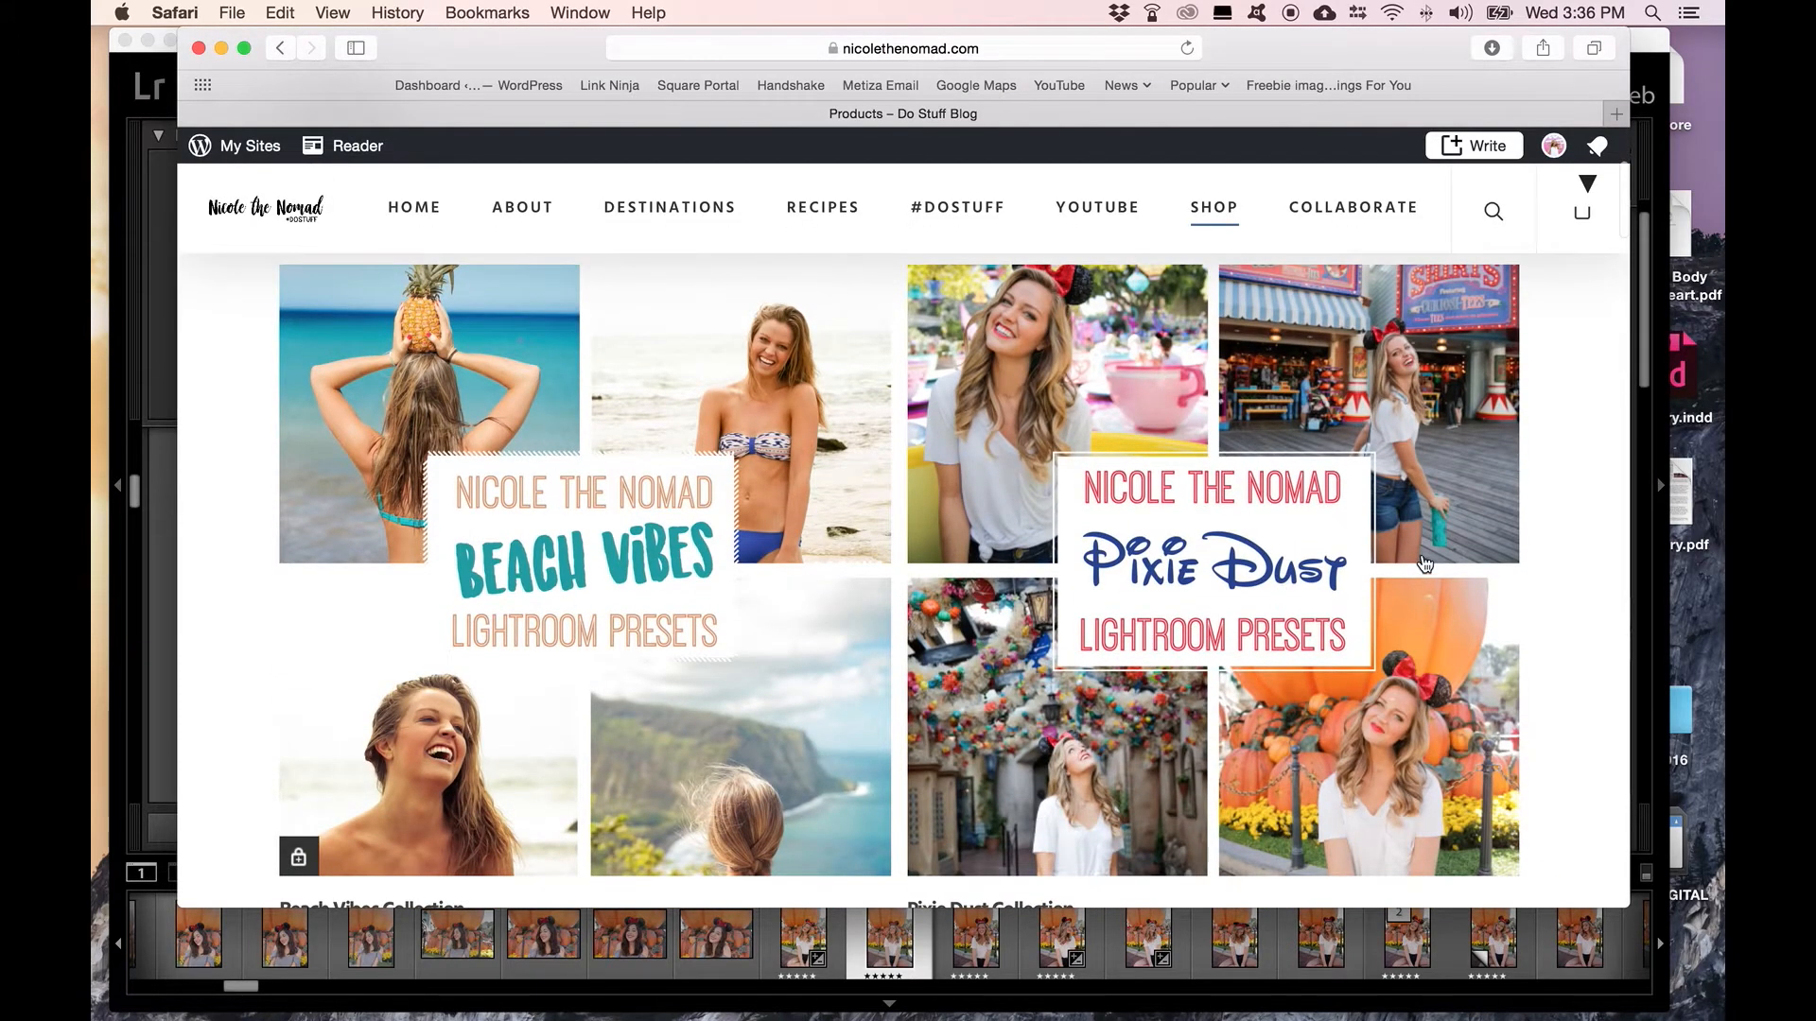
{"action": "scroll", "coordinate": [1424, 564], "scroll_direction": "down", "scroll_amount": 4}
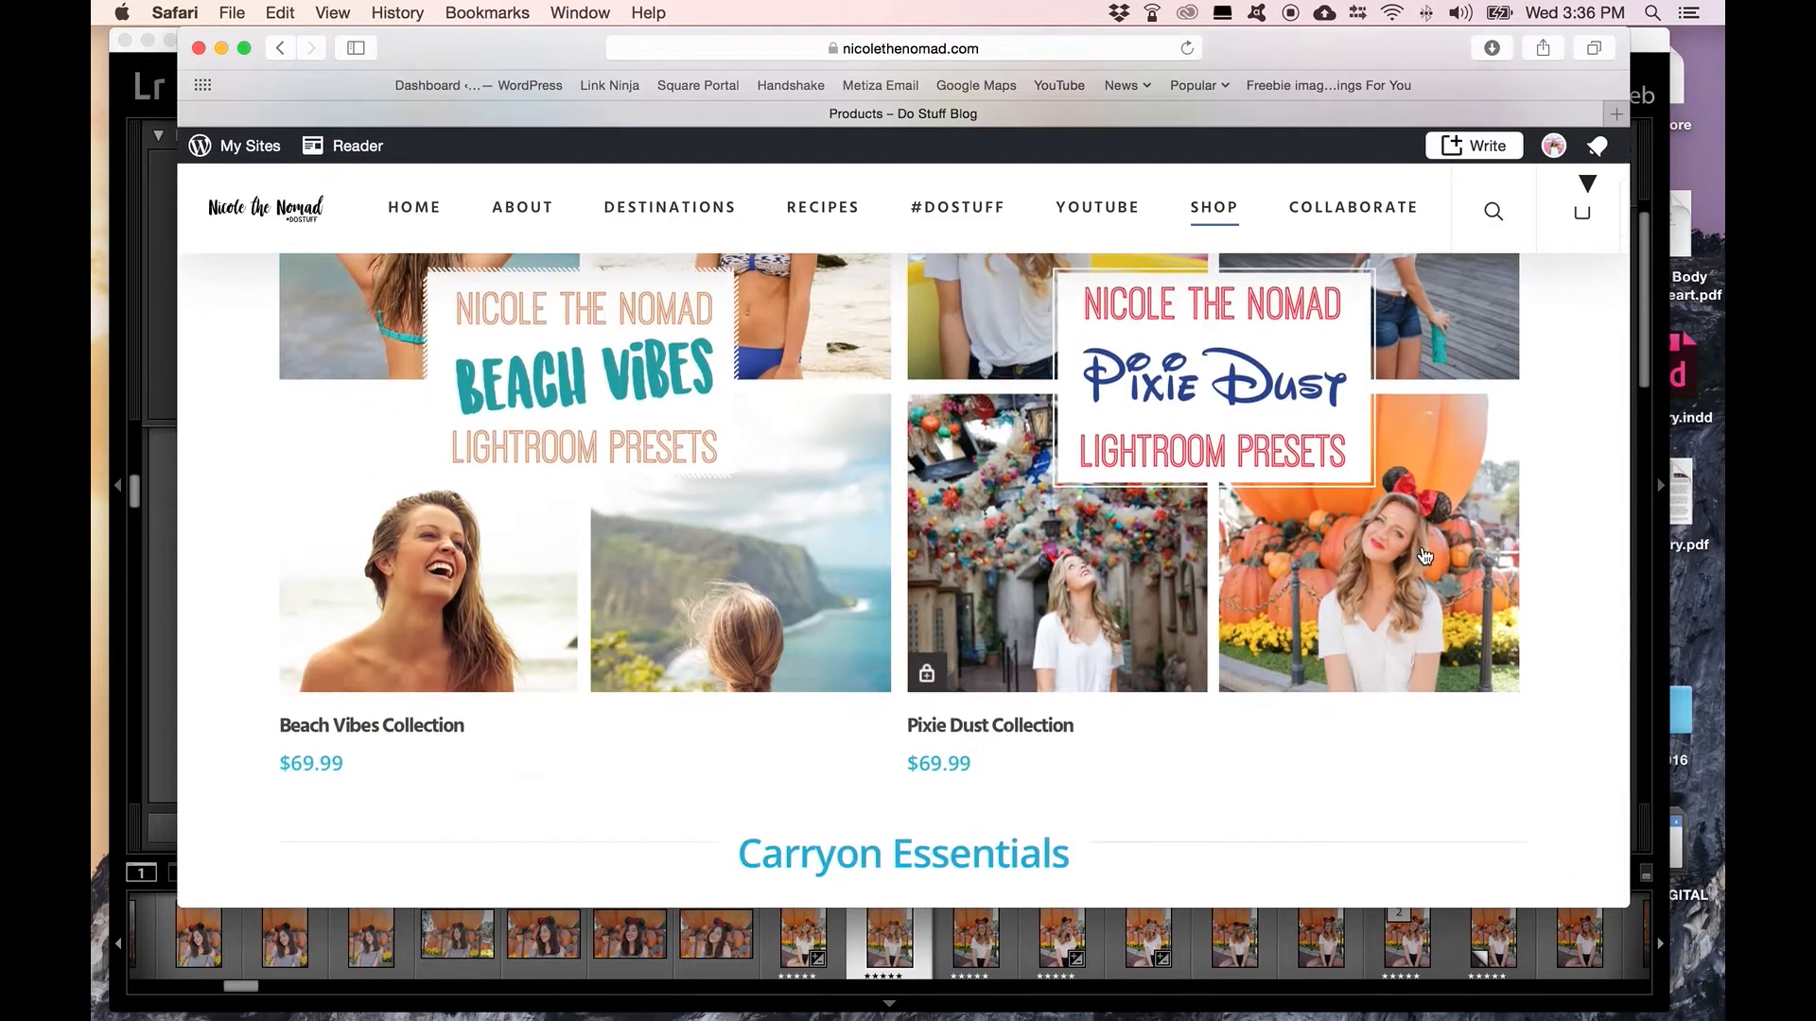
{"action": "left_click", "coordinate": [1195, 407]}
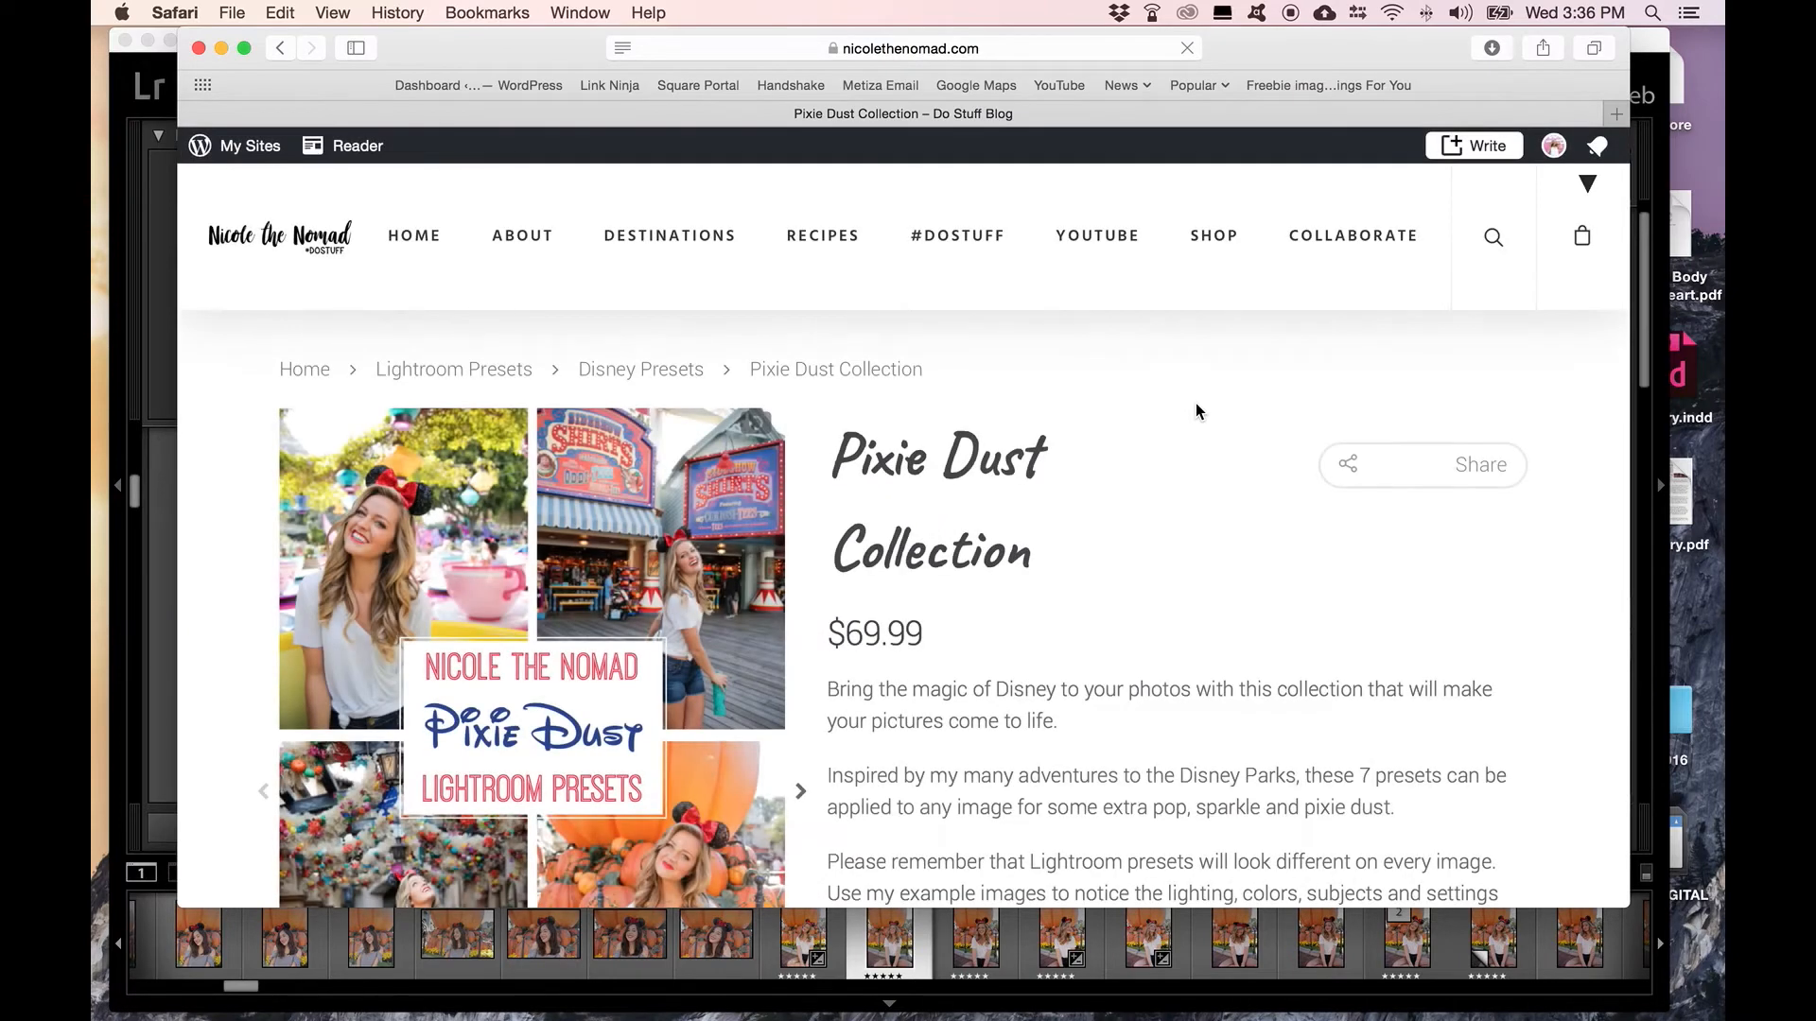
{"action": "scroll", "coordinate": [1182, 595], "scroll_direction": "down", "scroll_amount": 15}
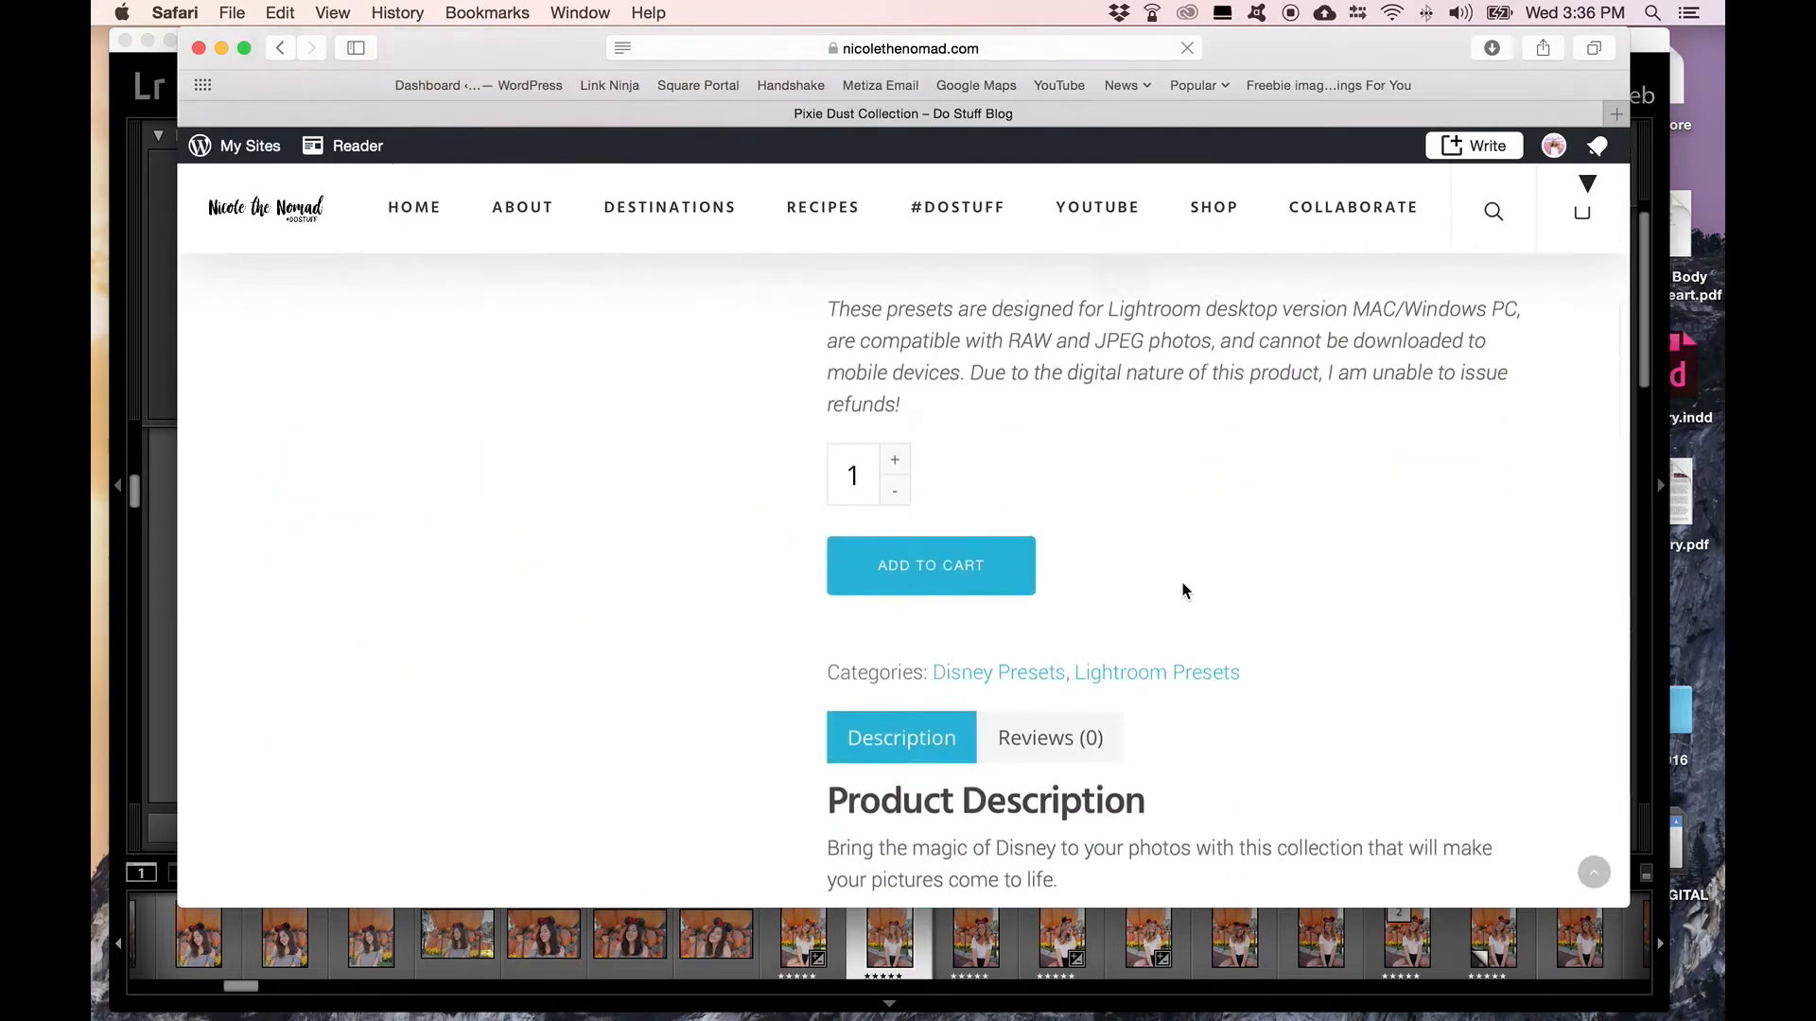
{"action": "left_click", "coordinate": [915, 576]}
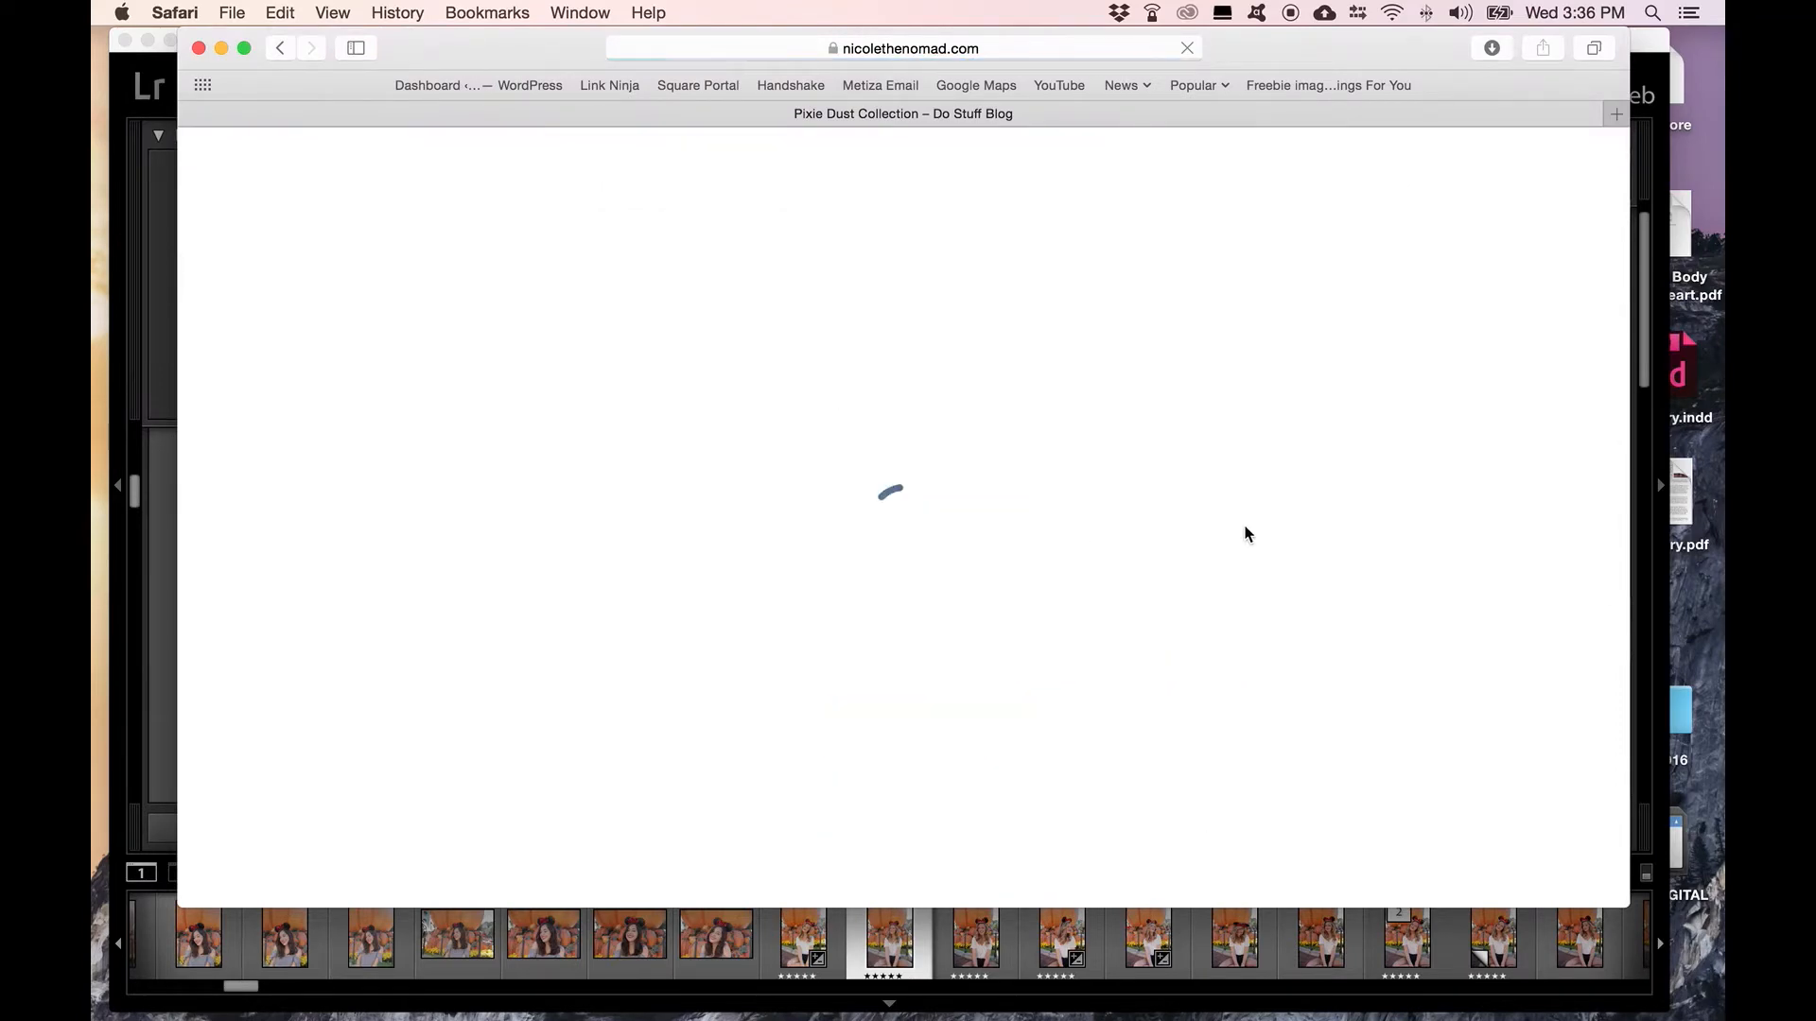
Step: Proceed from the cart to checkout, start the first name in the billing details, and review the payment options
{"action": "left_click", "coordinate": [1463, 443]}
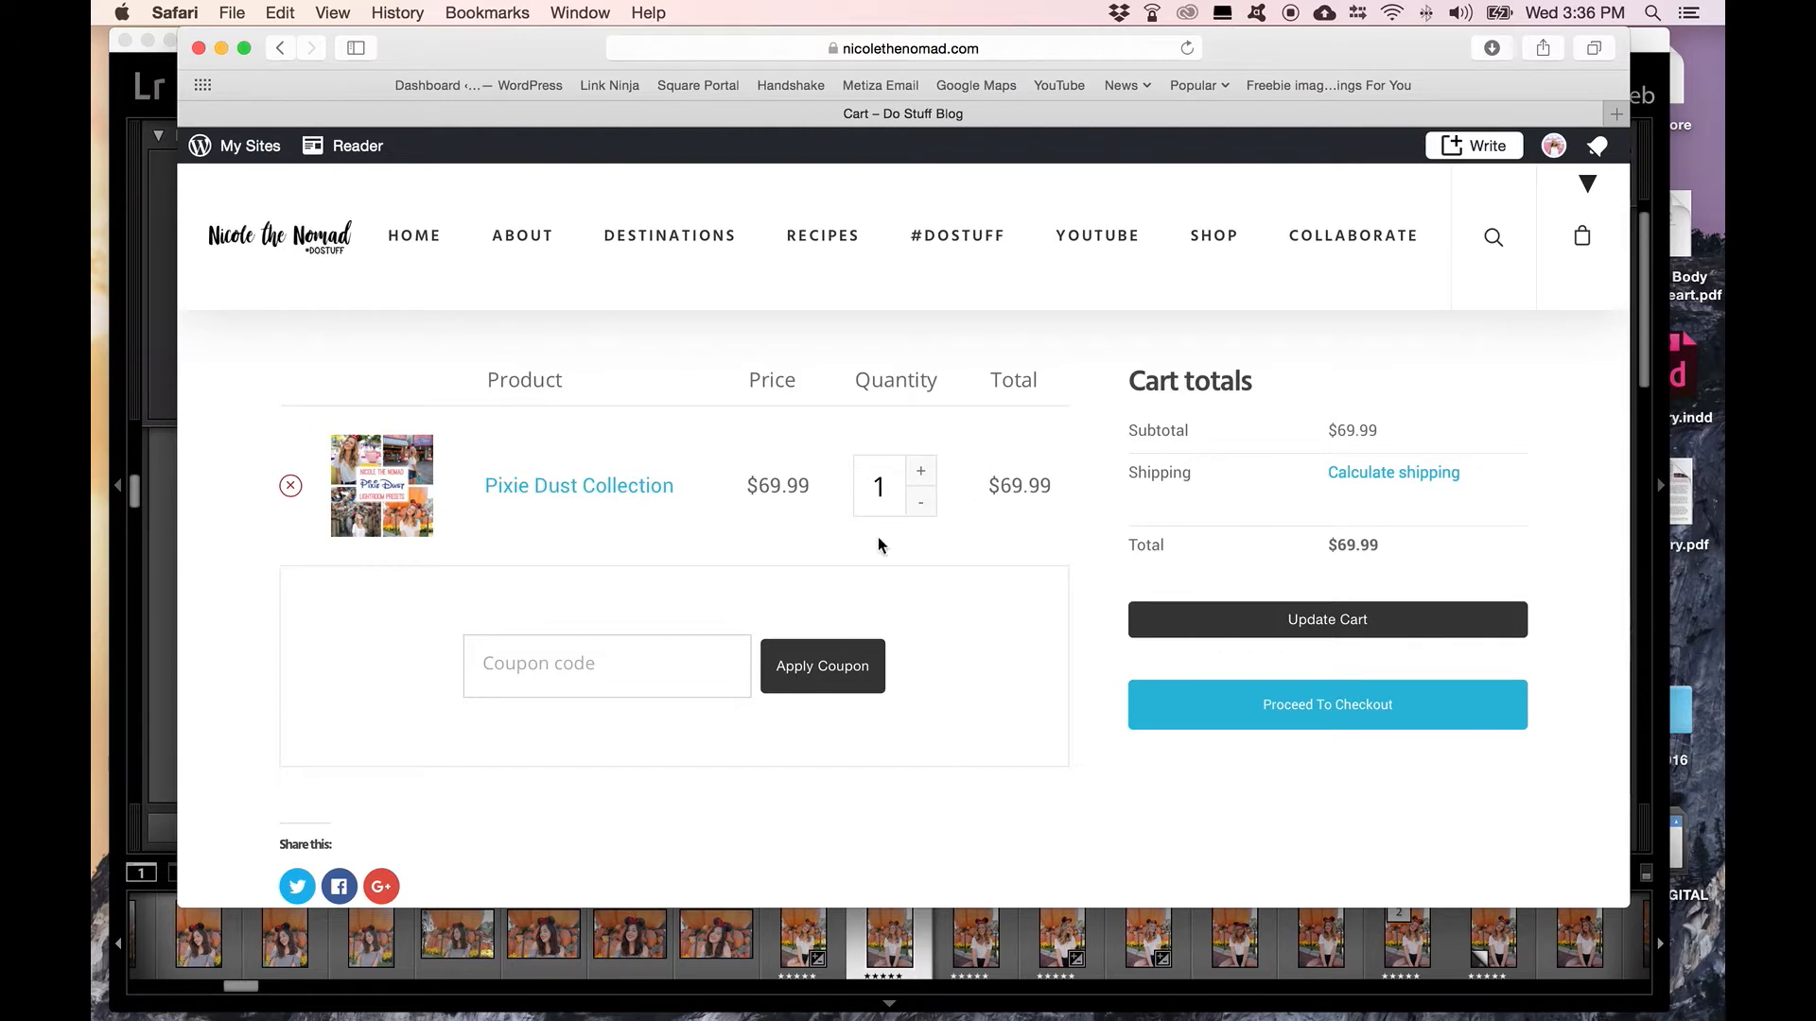
{"action": "left_click", "coordinate": [1267, 705]}
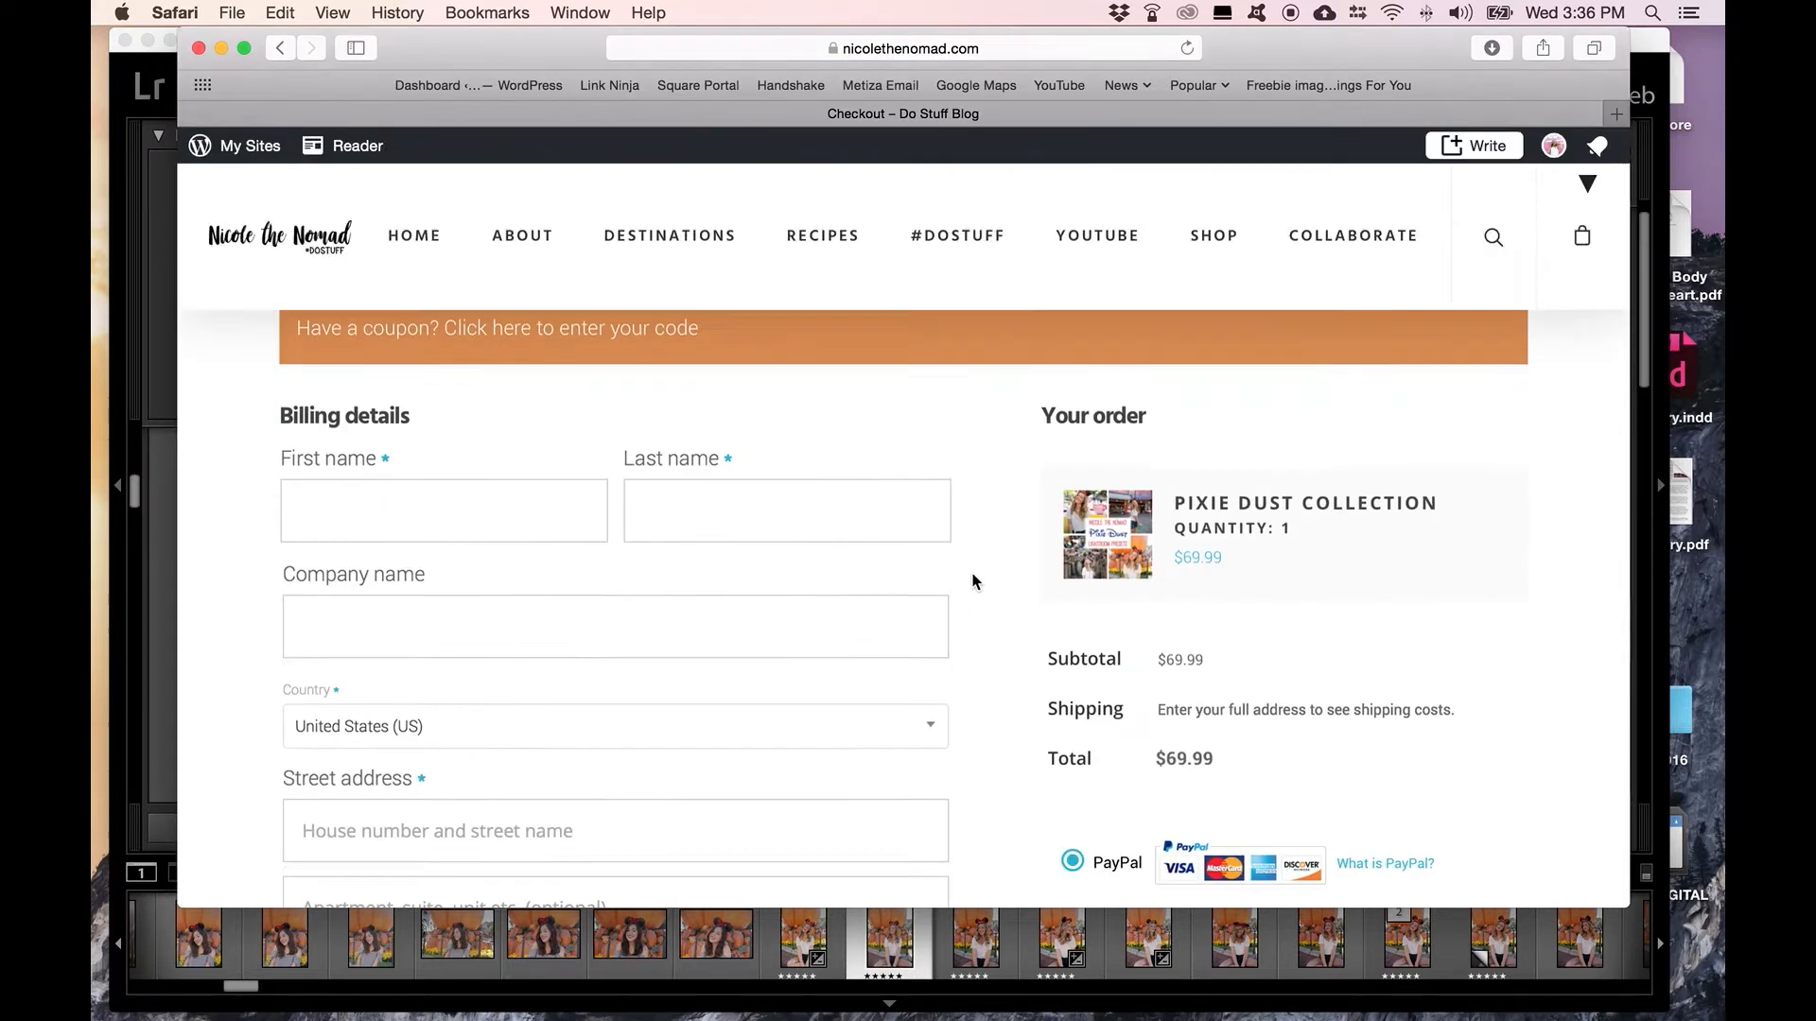
{"action": "left_click", "coordinate": [479, 473]}
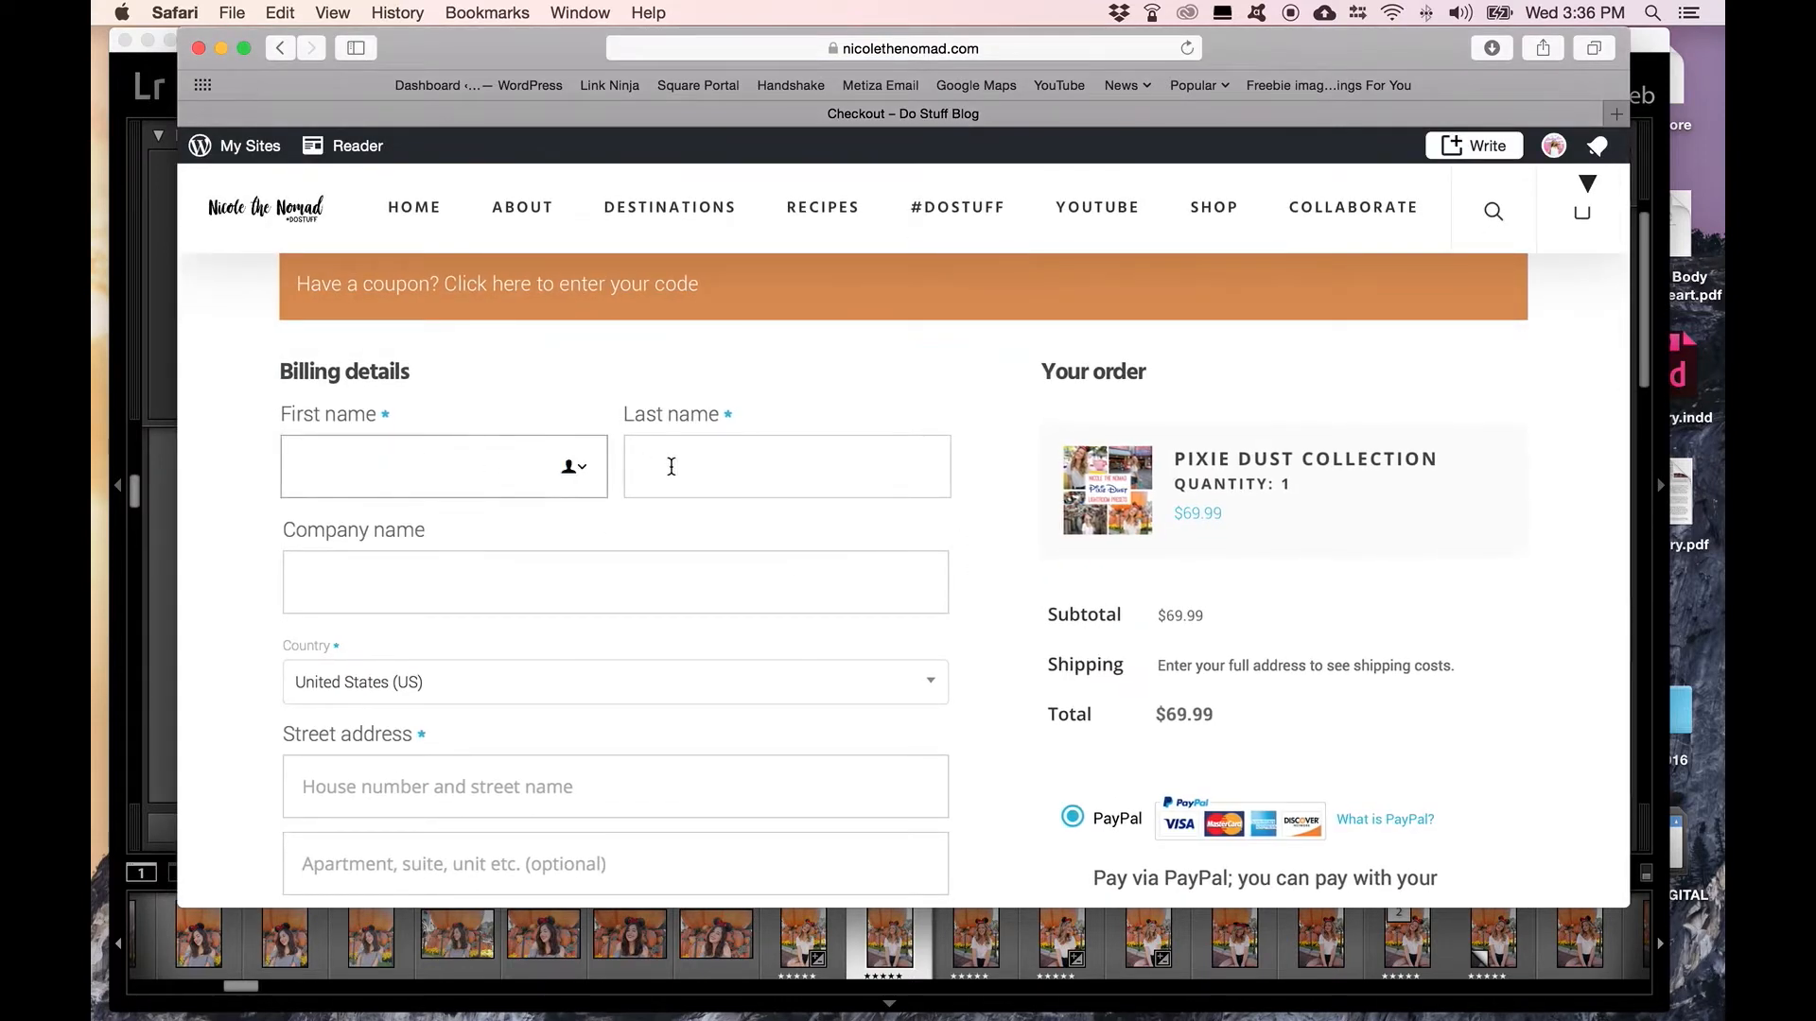
{"action": "type", "text": "Nicole"}
{"action": "scroll", "coordinate": [1021, 544], "scroll_direction": "down", "scroll_amount": 5}
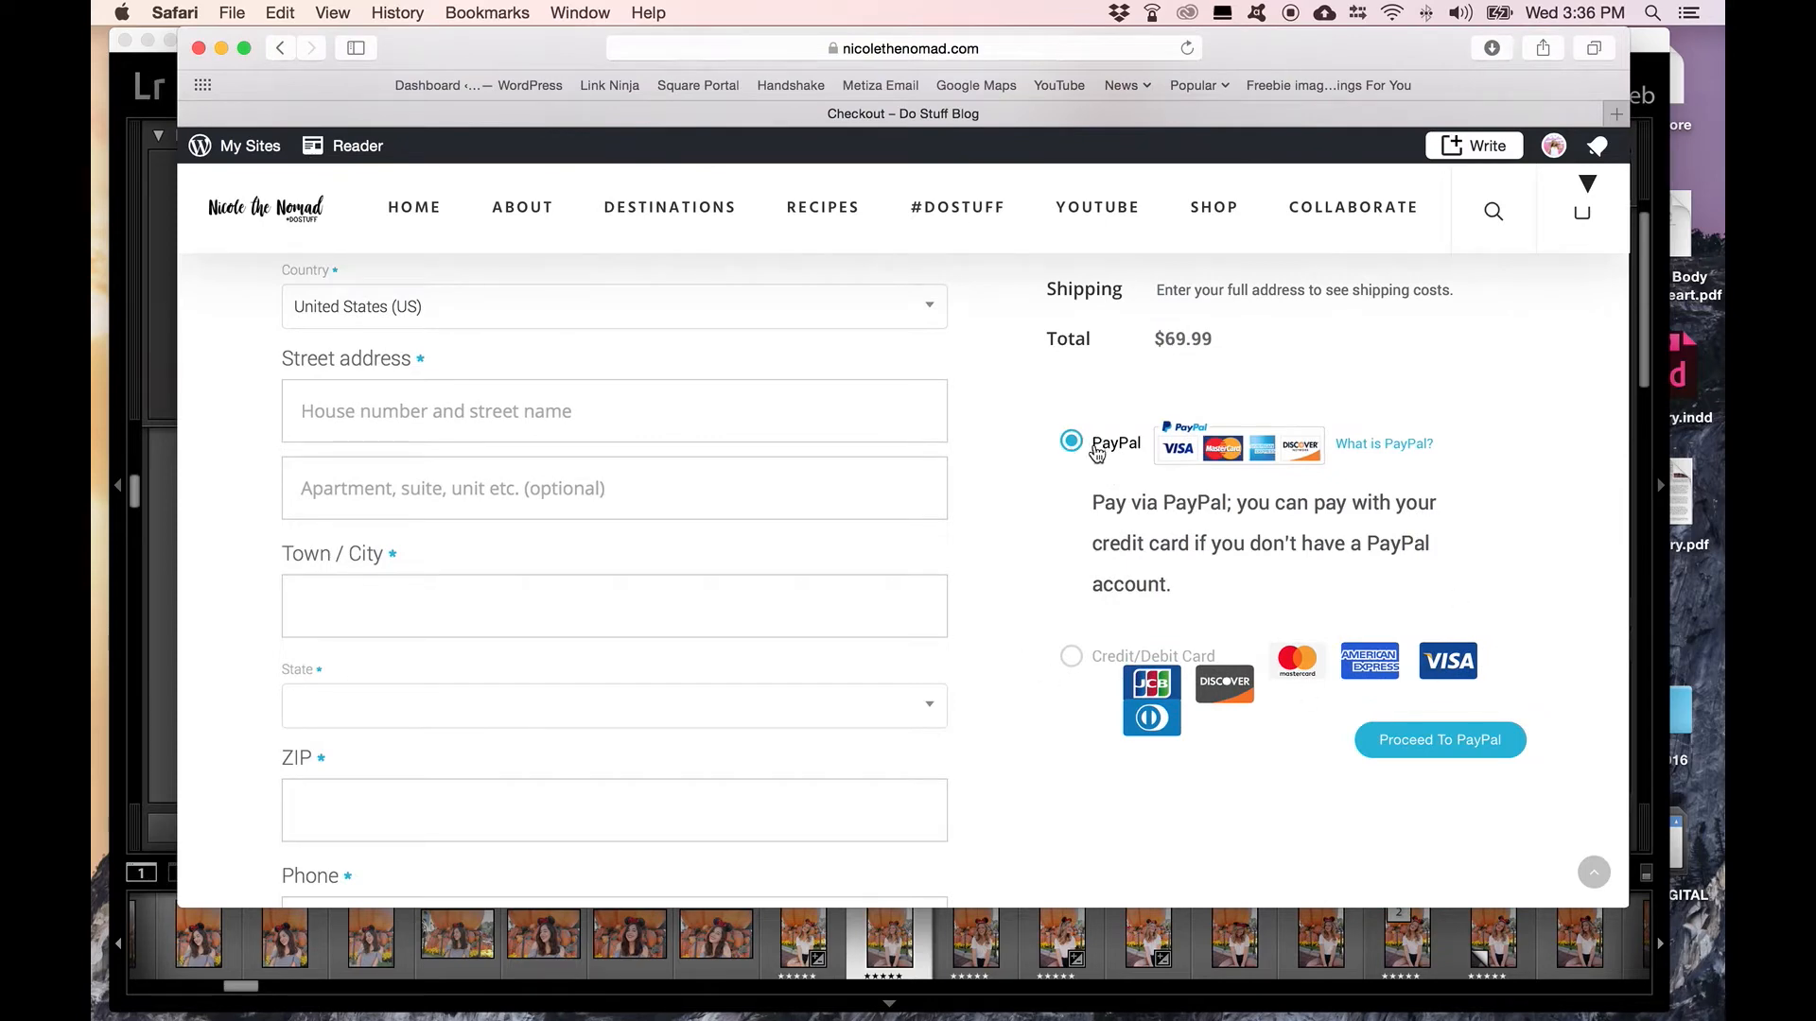
{"action": "scroll", "coordinate": [1271, 659], "scroll_direction": "up", "scroll_amount": 1}
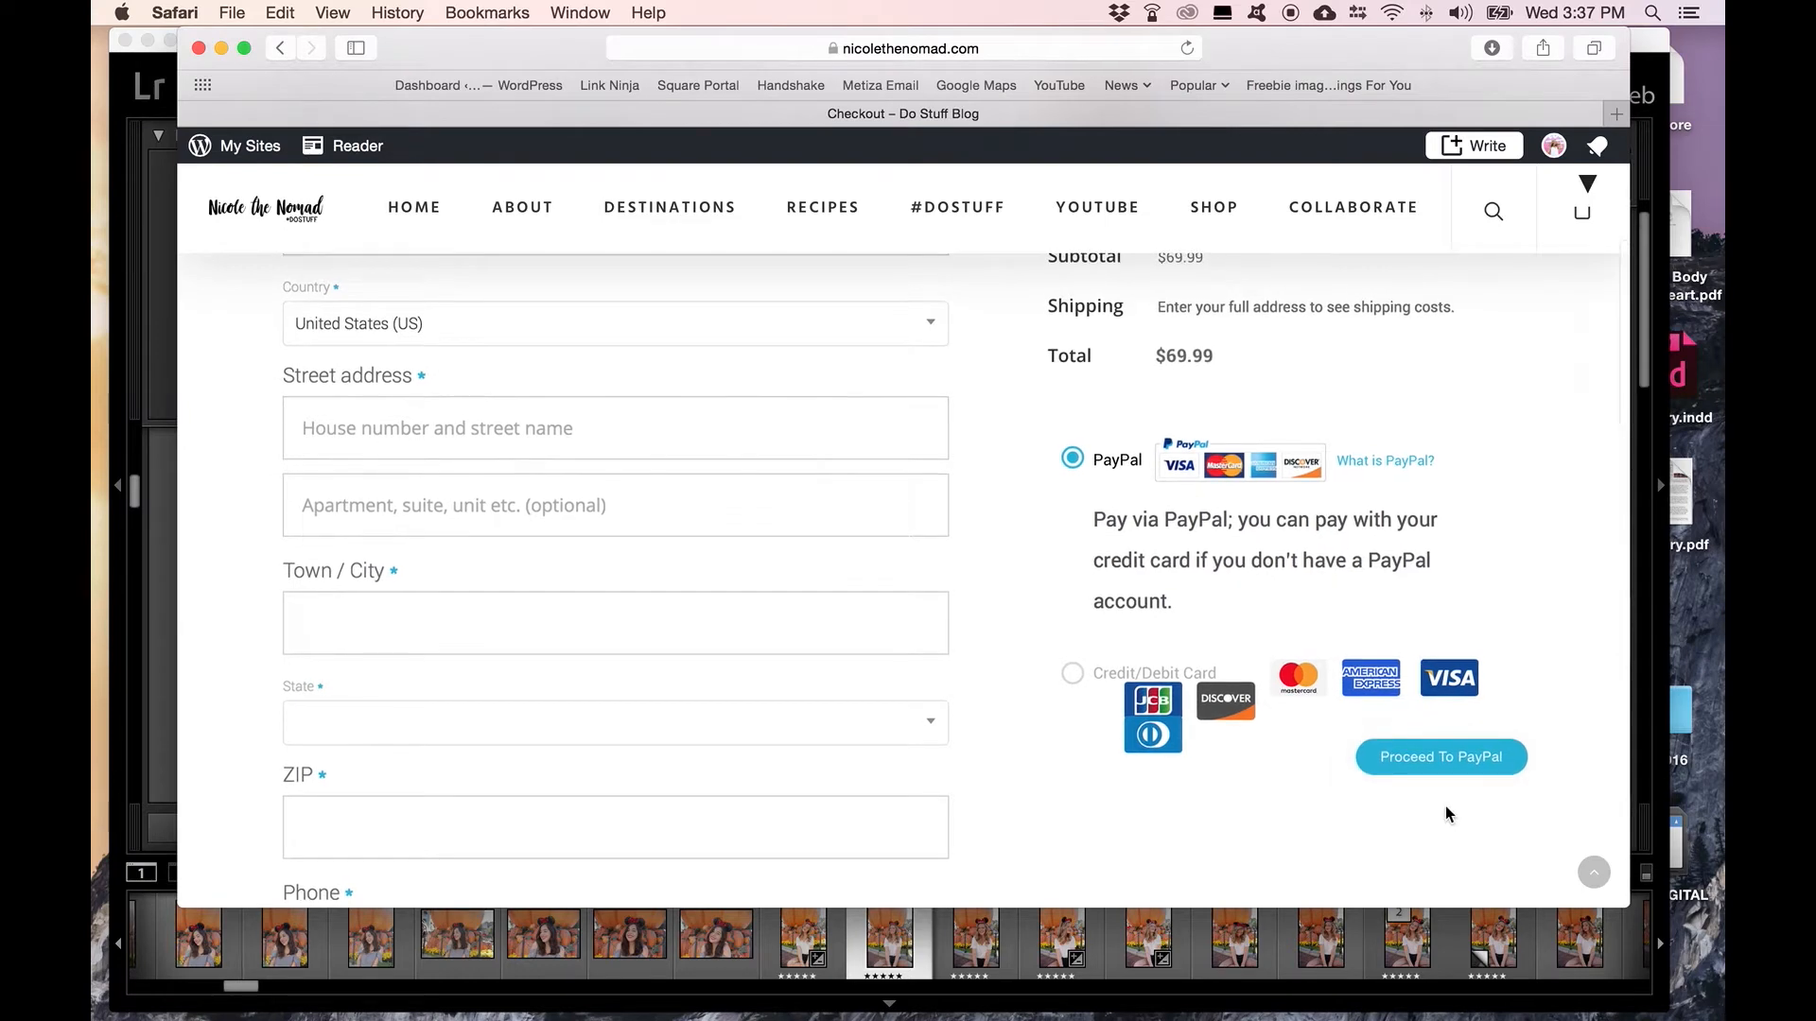
Step: Switch to Finder's Magic Presets folder and extract Pixie Dust Presets.zip there
{"action": "left_click", "coordinate": [1491, 49]}
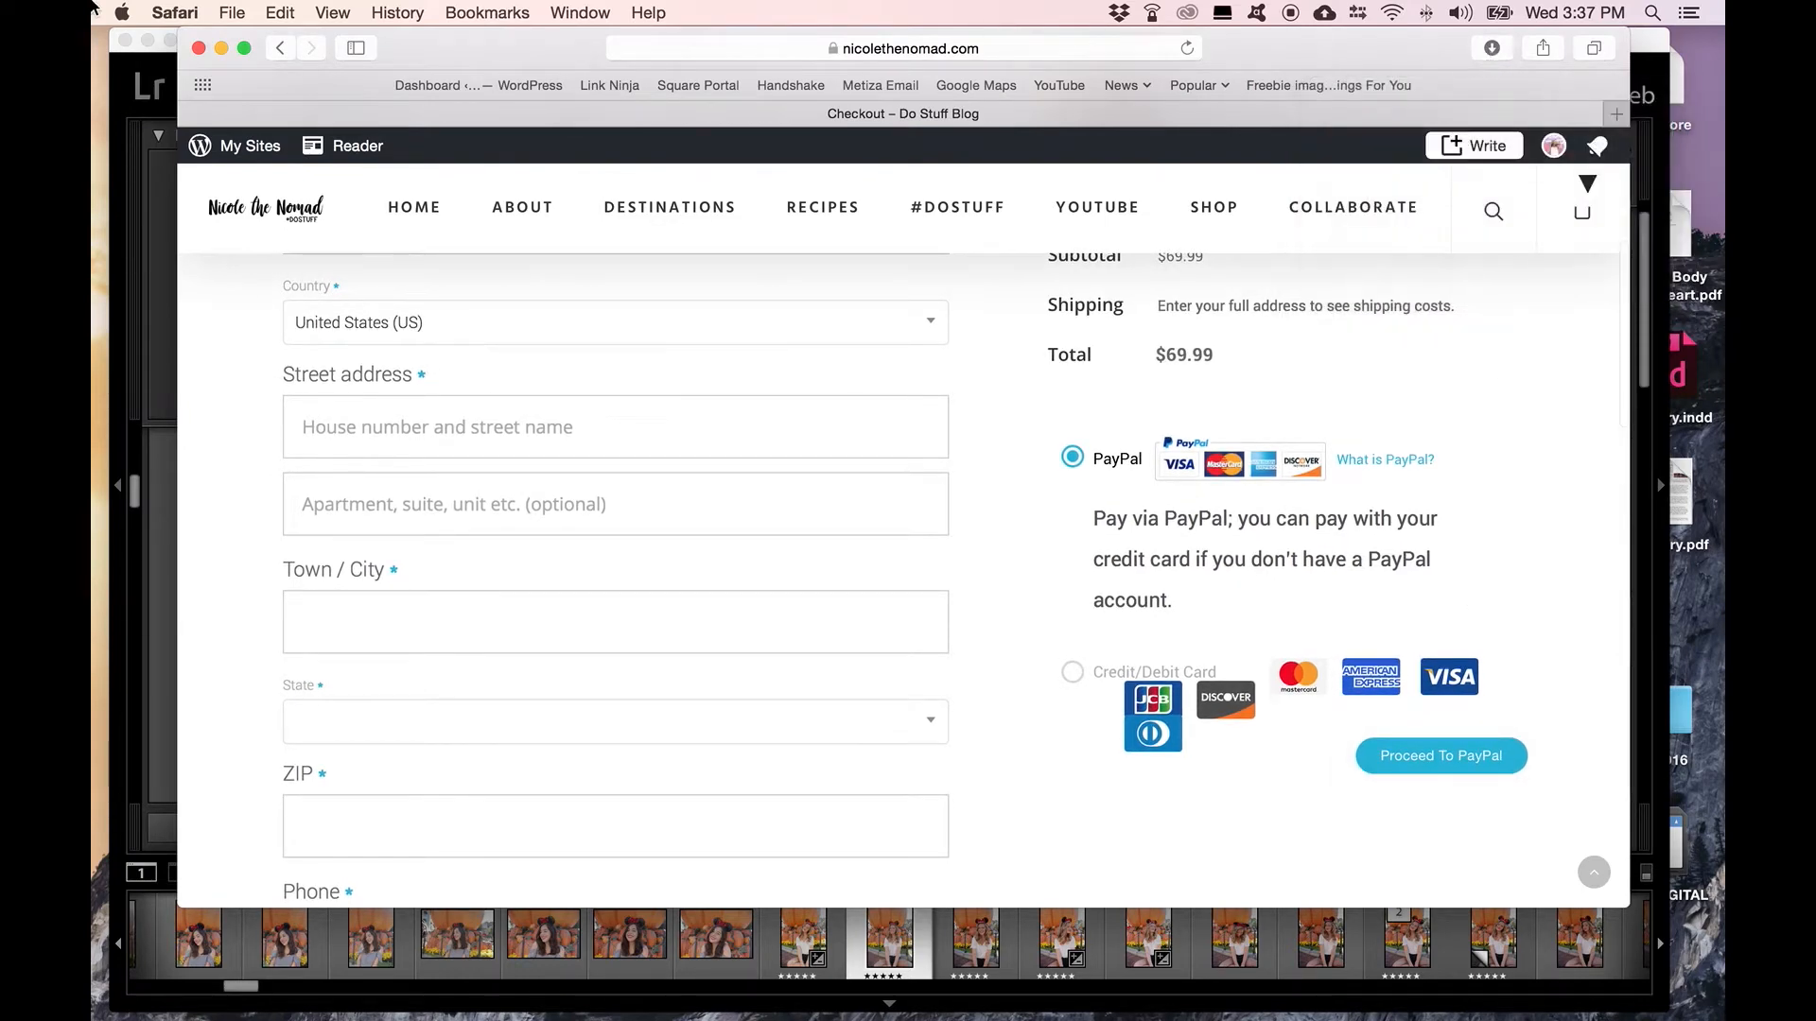
{"action": "key", "text": "ctrl+Up"}
{"action": "left_click", "coordinate": [1320, 432]}
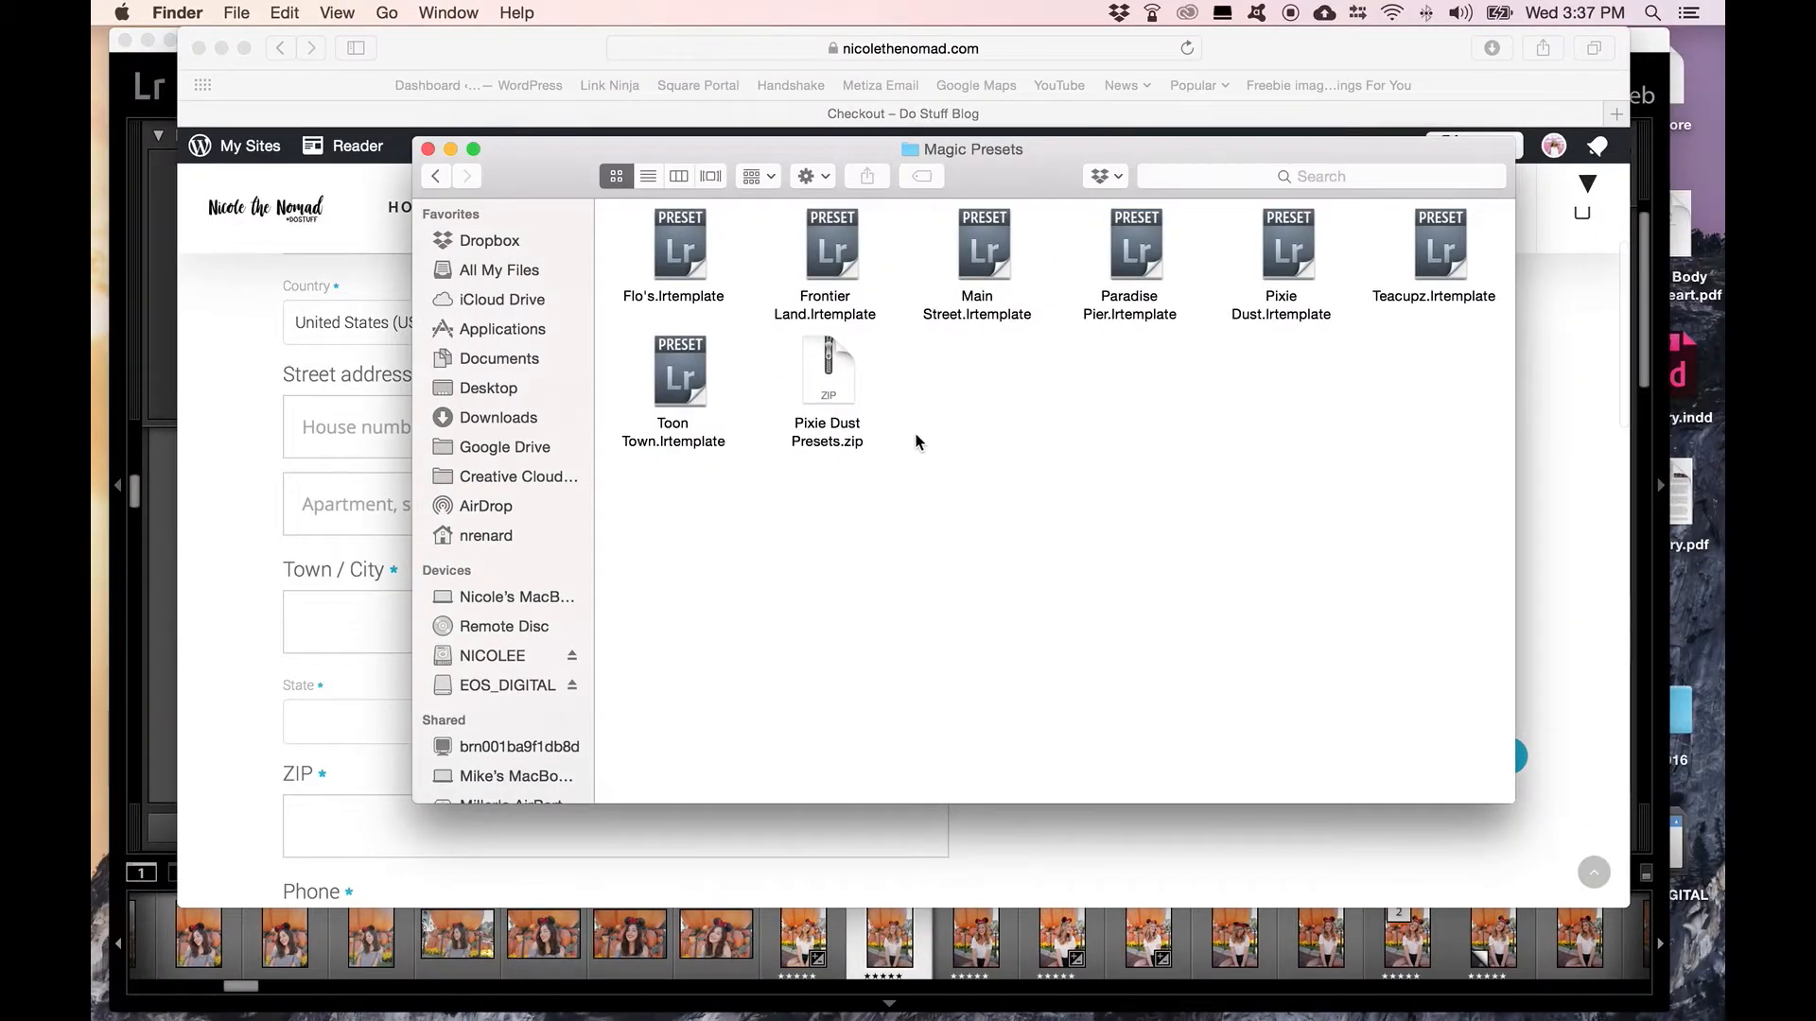
{"action": "left_click", "coordinate": [837, 378]}
{"action": "double_click", "coordinate": [837, 379]}
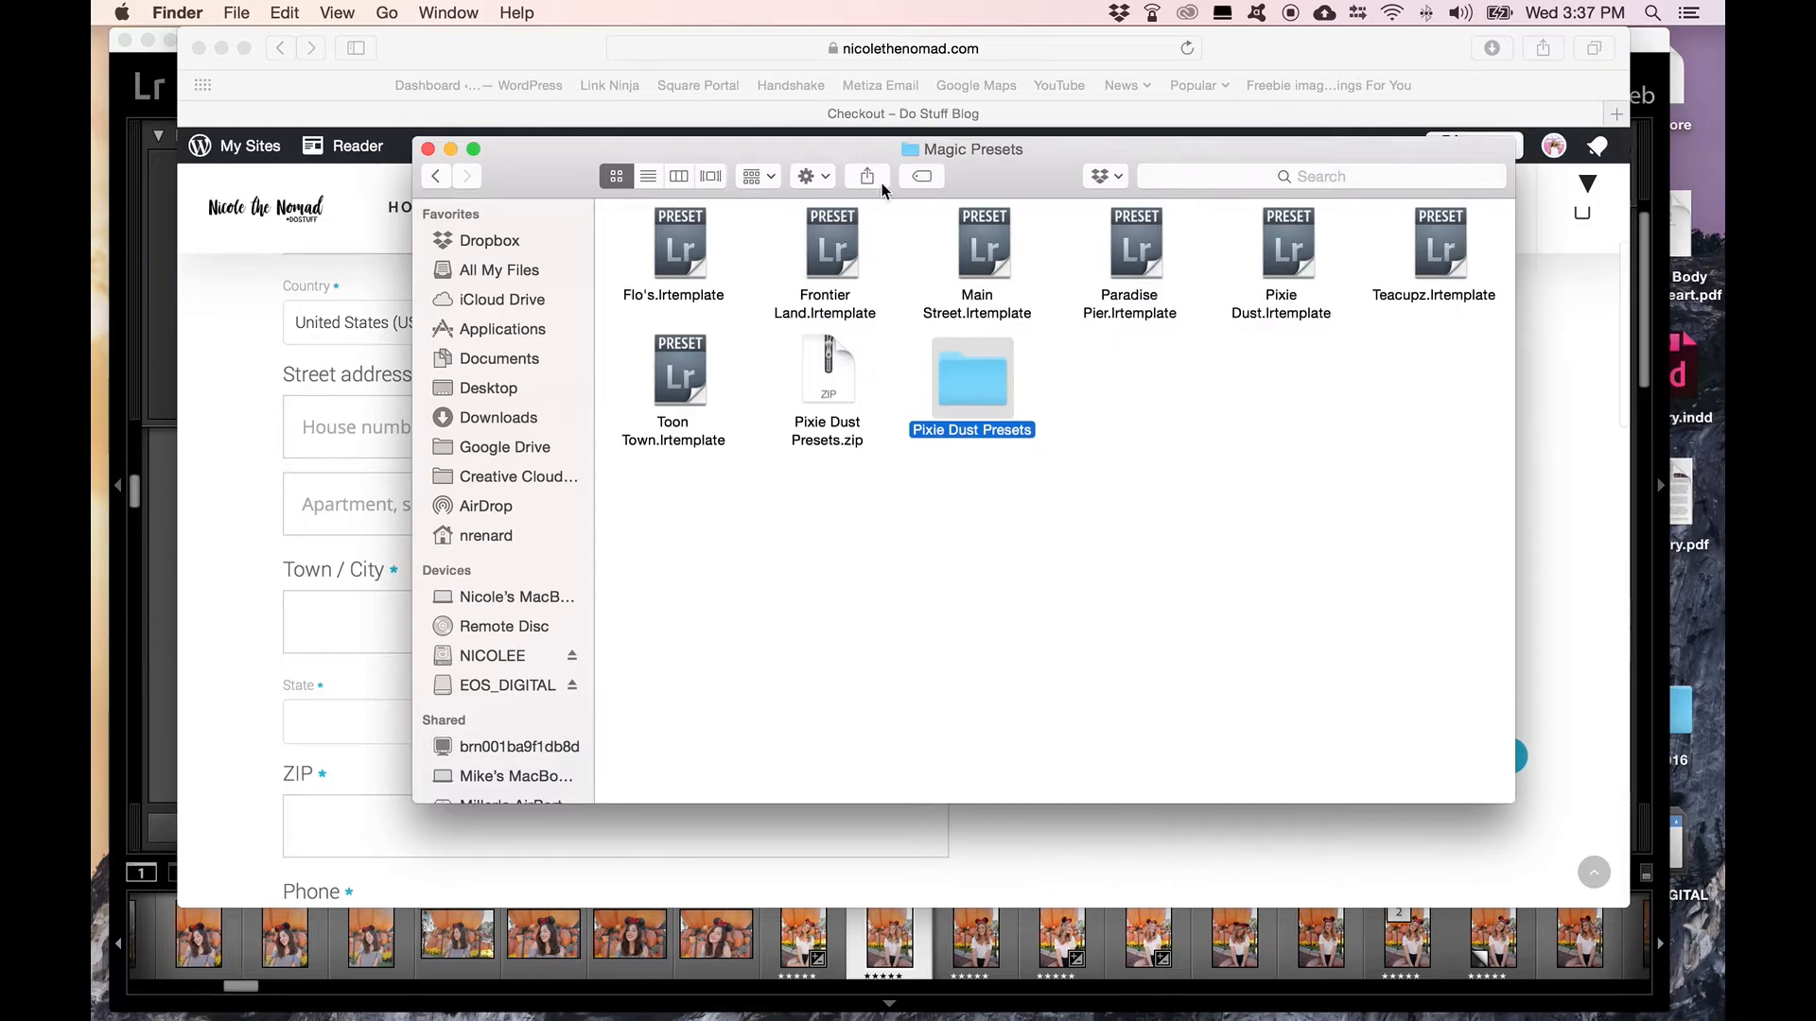
Step: Switch to Lightroom and open its Develop Presets folder in Finder, starting from the presets location in Preferences
{"action": "key", "text": "ctrl+Up"}
{"action": "left_click", "coordinate": [395, 448]}
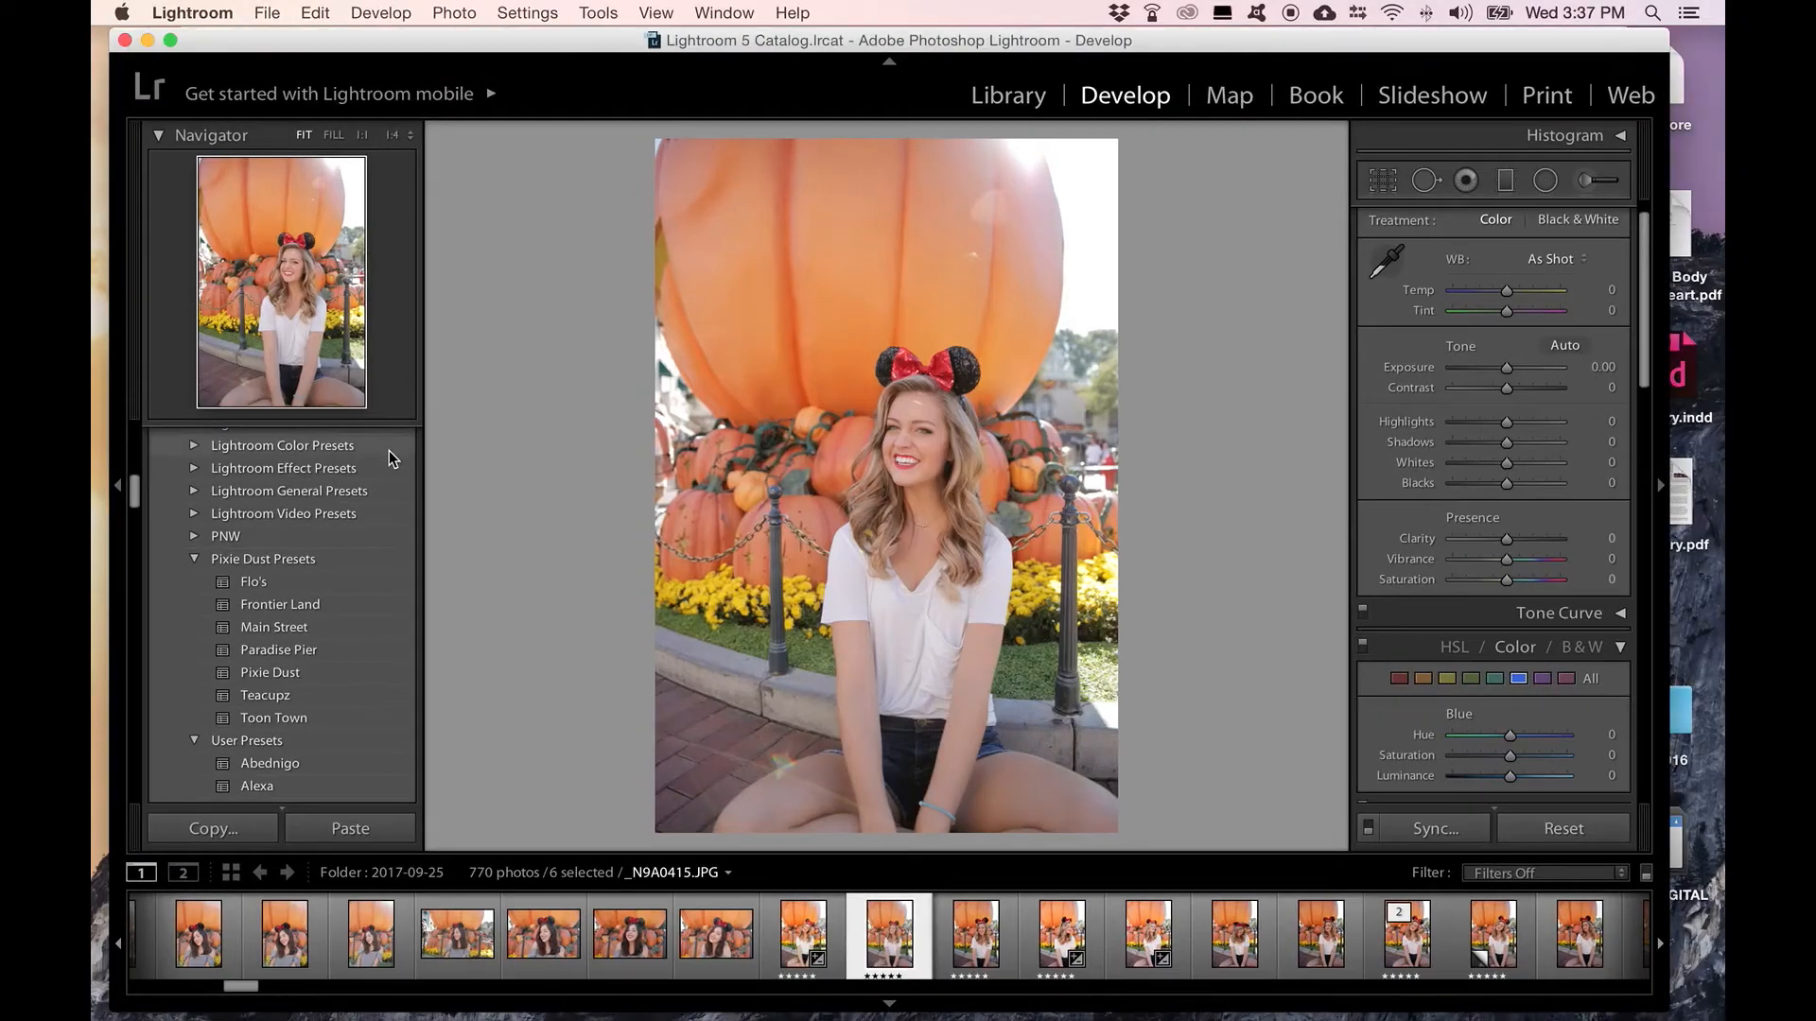
{"action": "left_click", "coordinate": [221, 15]}
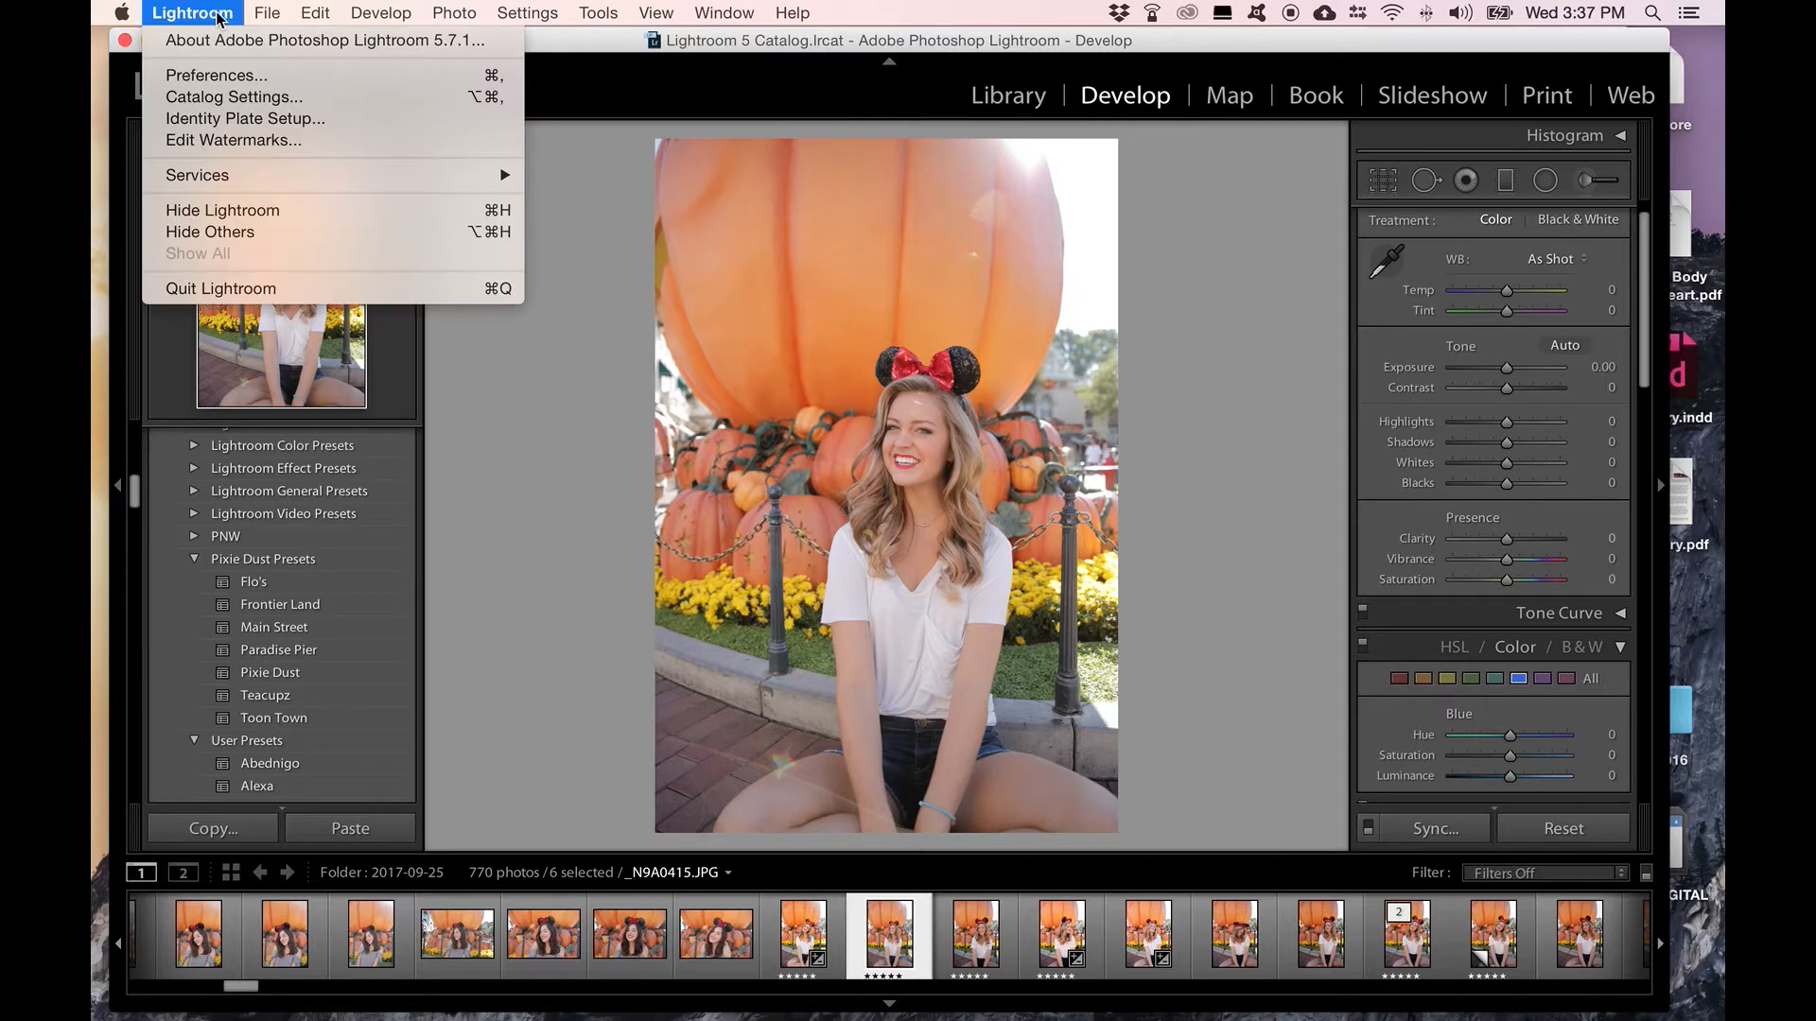
{"action": "left_click", "coordinate": [225, 76]}
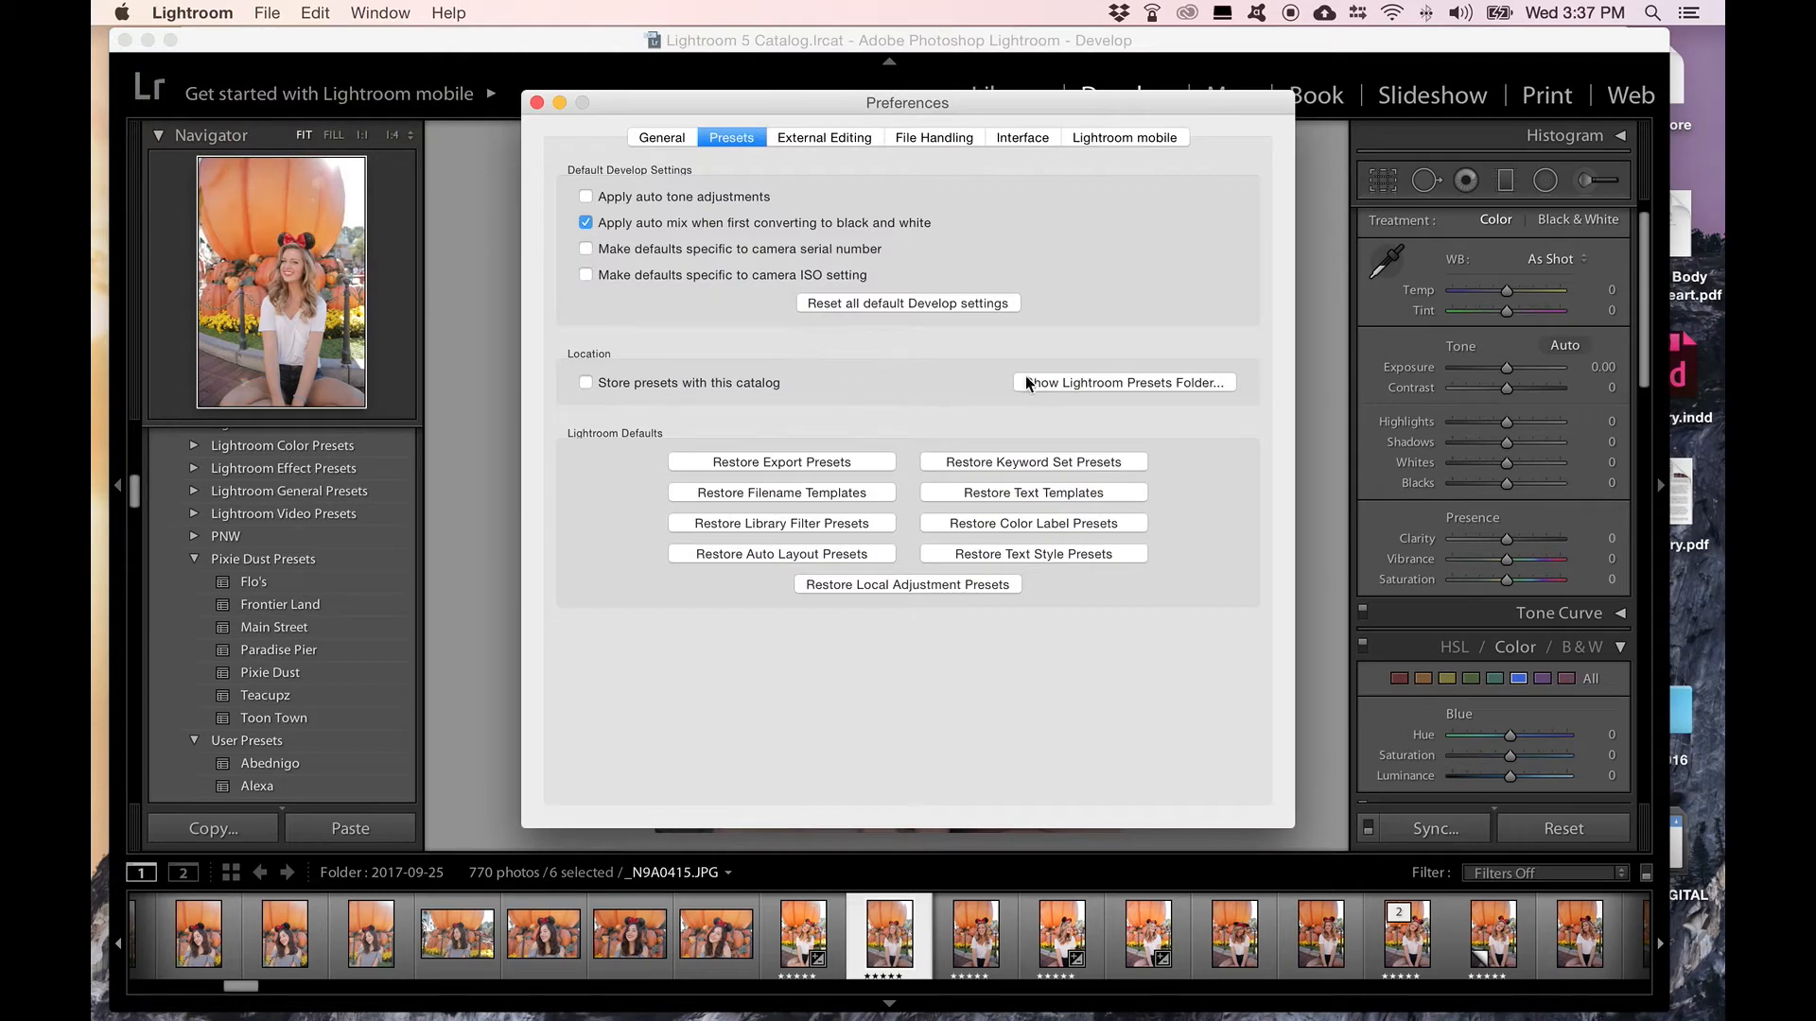
{"action": "left_click", "coordinate": [1033, 388]}
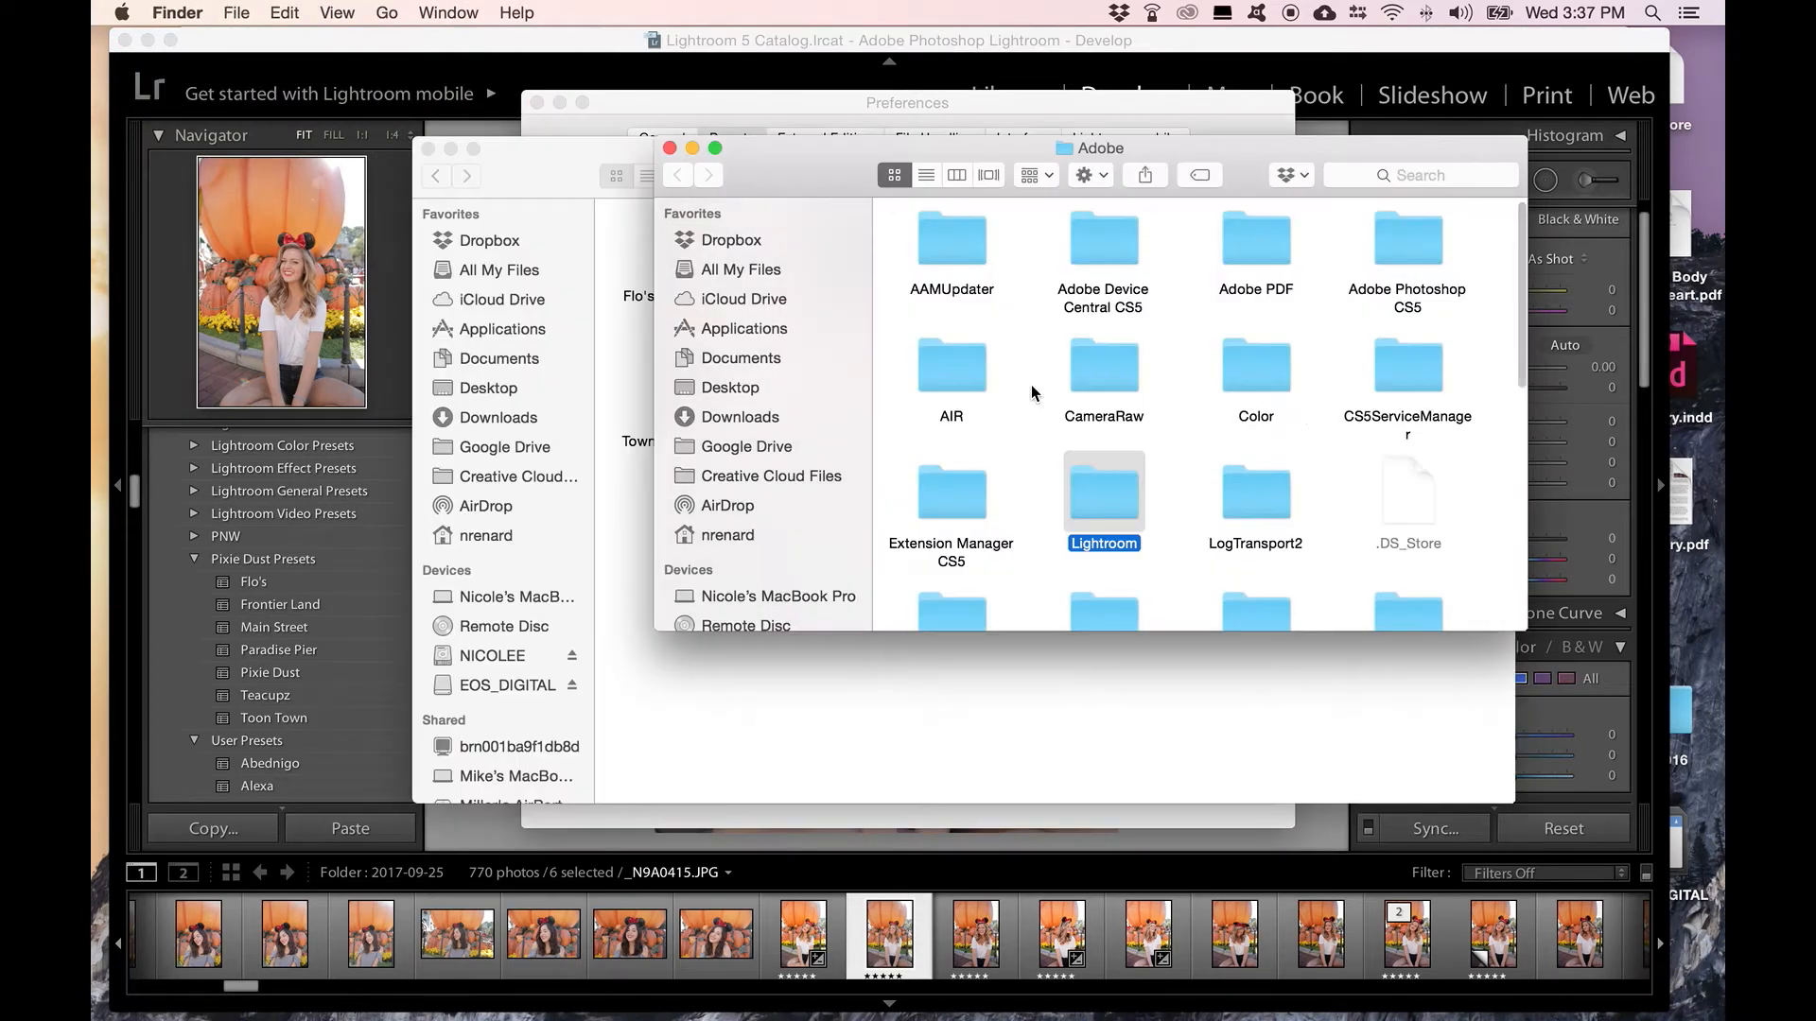
{"action": "double_click", "coordinate": [1105, 492]}
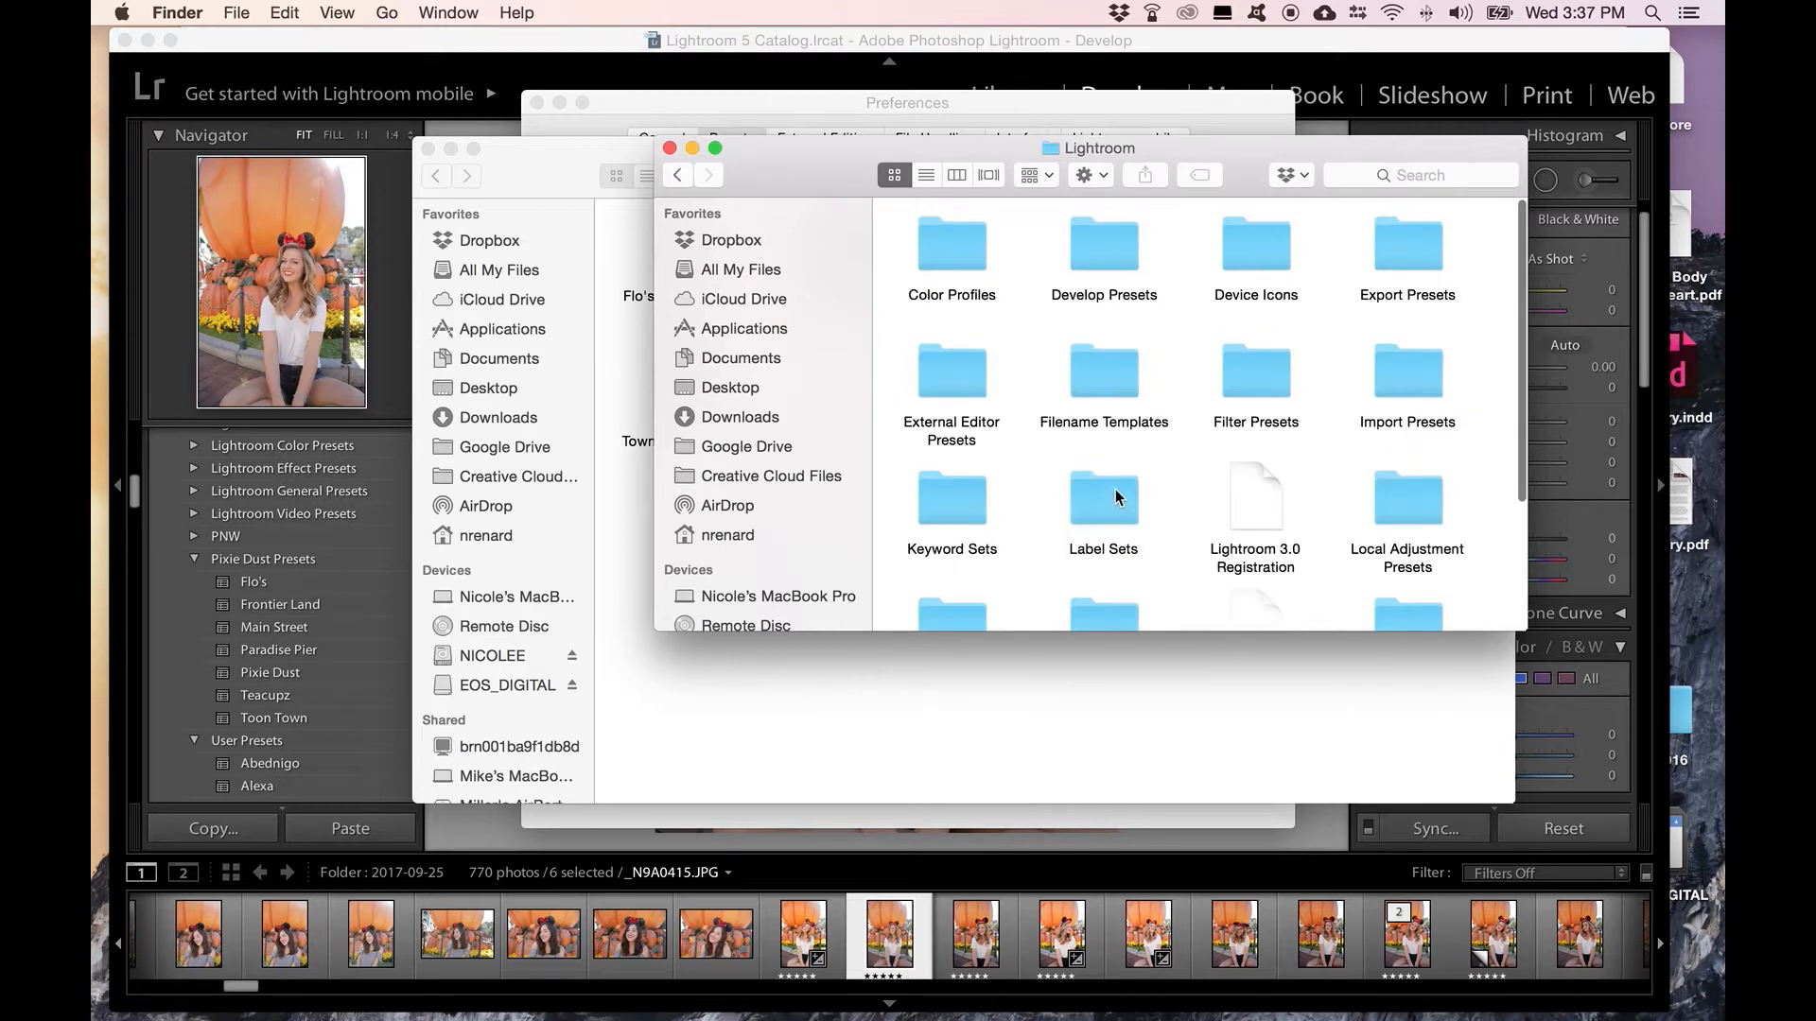
{"action": "double_click", "coordinate": [1111, 257]}
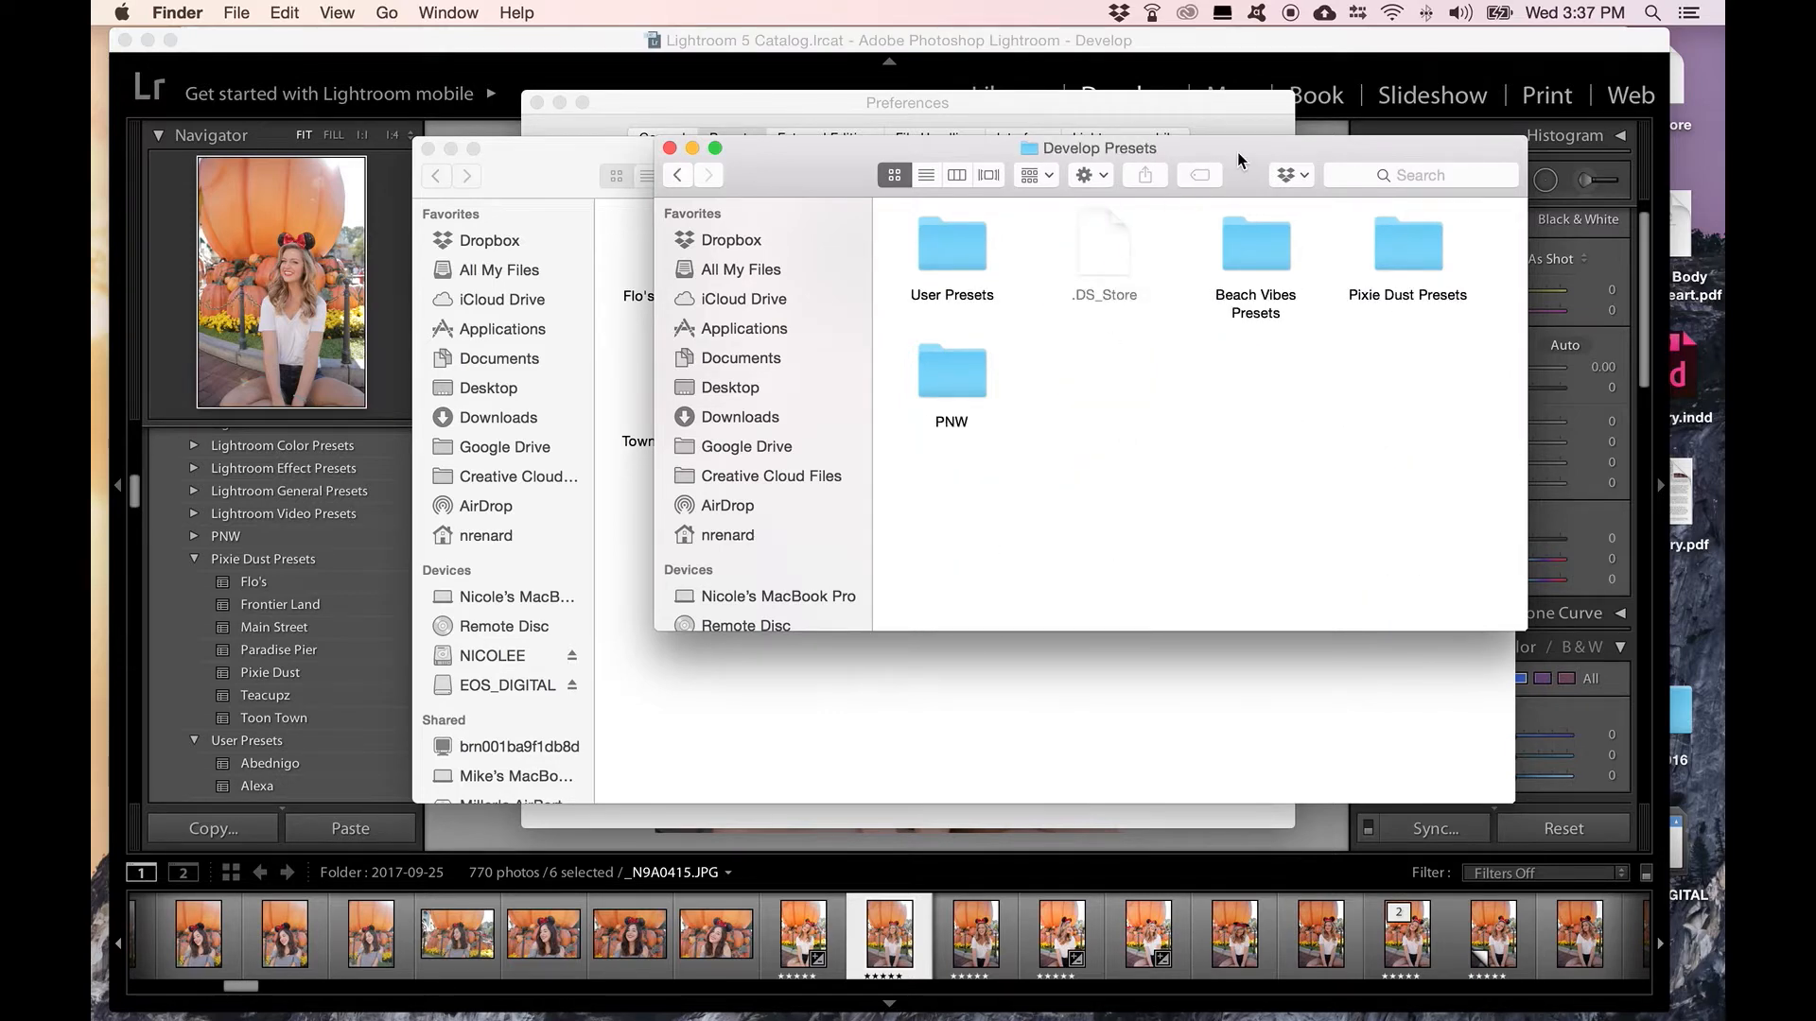
Step: Arrange the two Finder windows and try to move the extracted Pixie Dust Presets folder into Develop Presets
{"action": "left_click_drag", "start_coordinate": [1237, 151], "coordinate": [629, 242]}
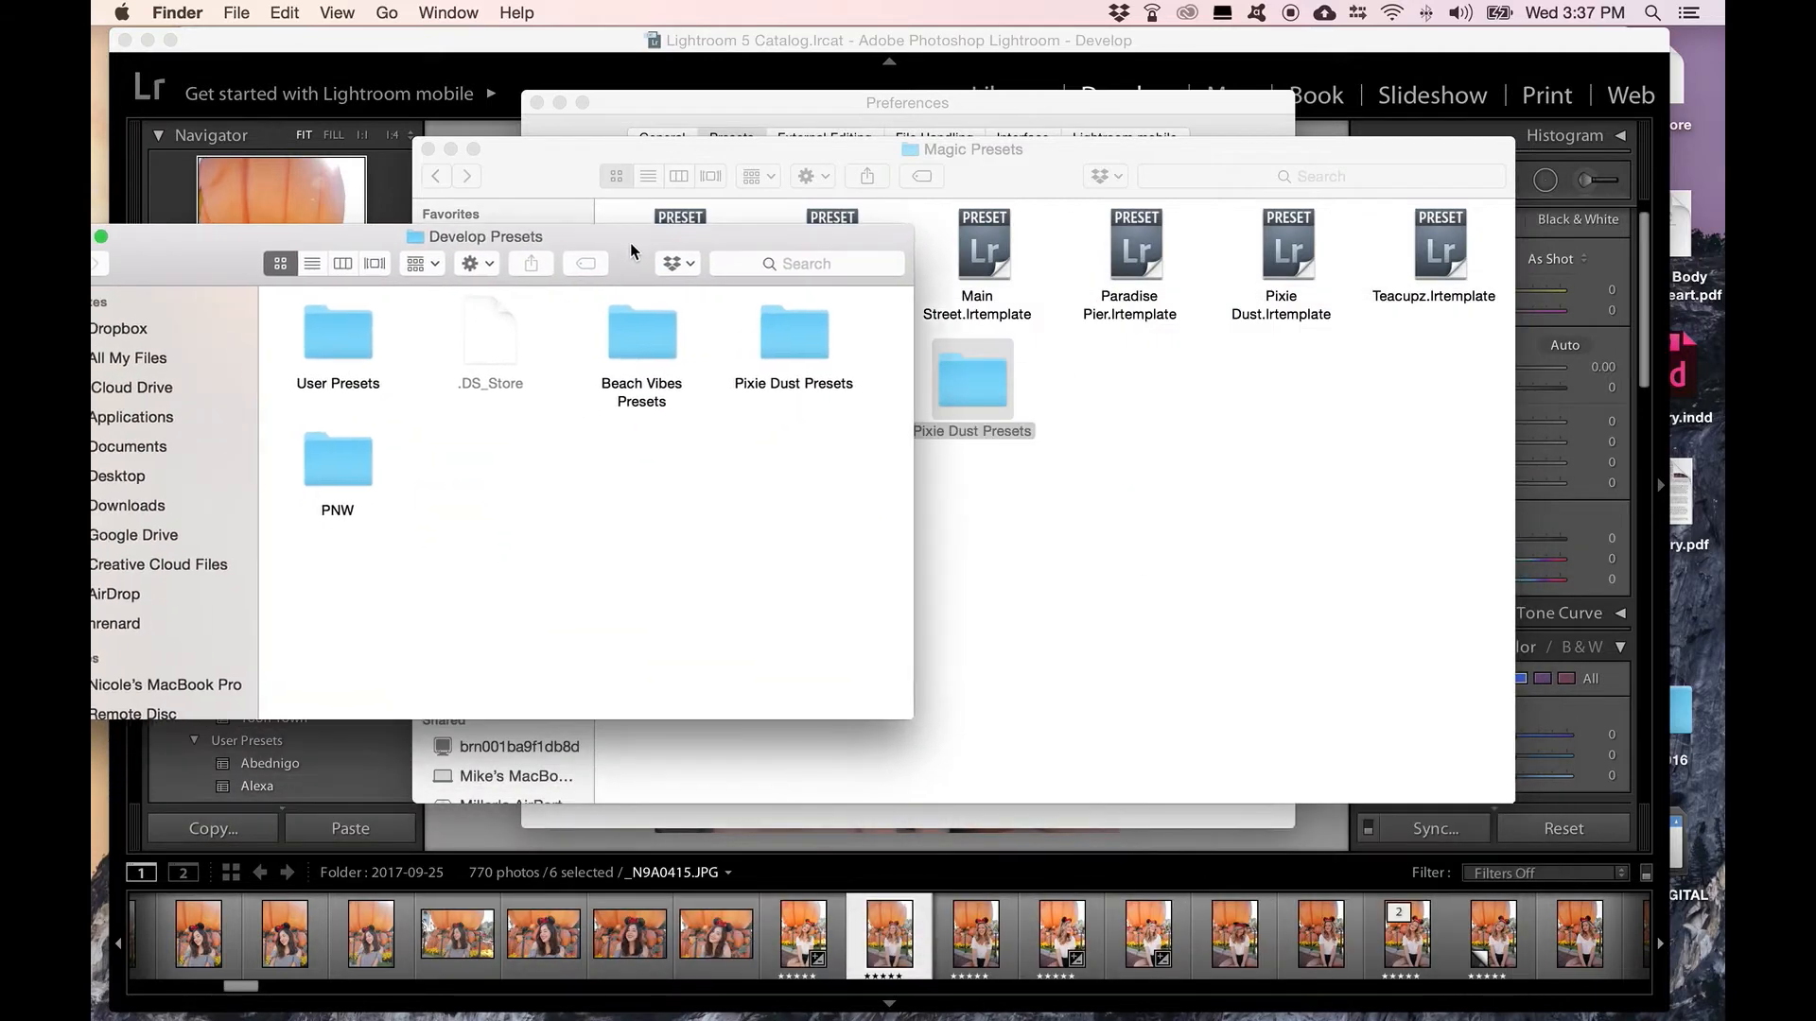
{"action": "left_click", "coordinate": [979, 367]}
{"action": "left_click_drag", "start_coordinate": [800, 189], "coordinate": [1030, 191]}
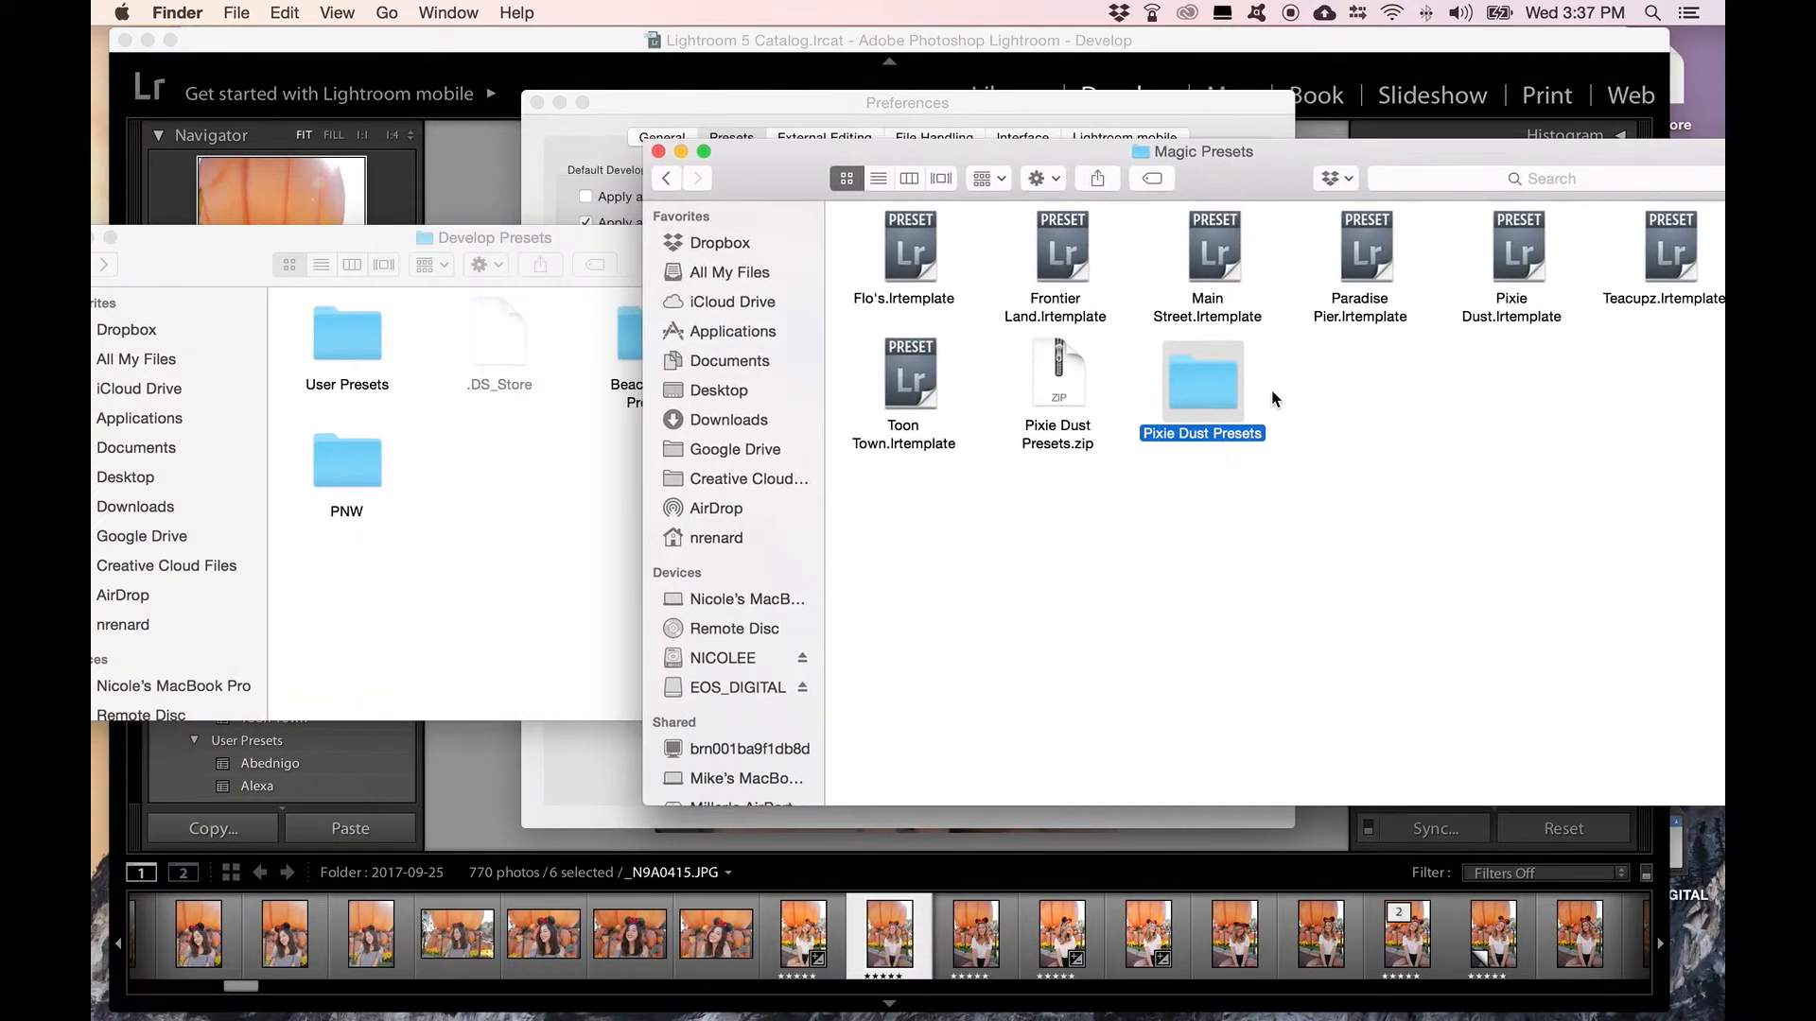
{"action": "left_click_drag", "start_coordinate": [1195, 388], "coordinate": [511, 471]}
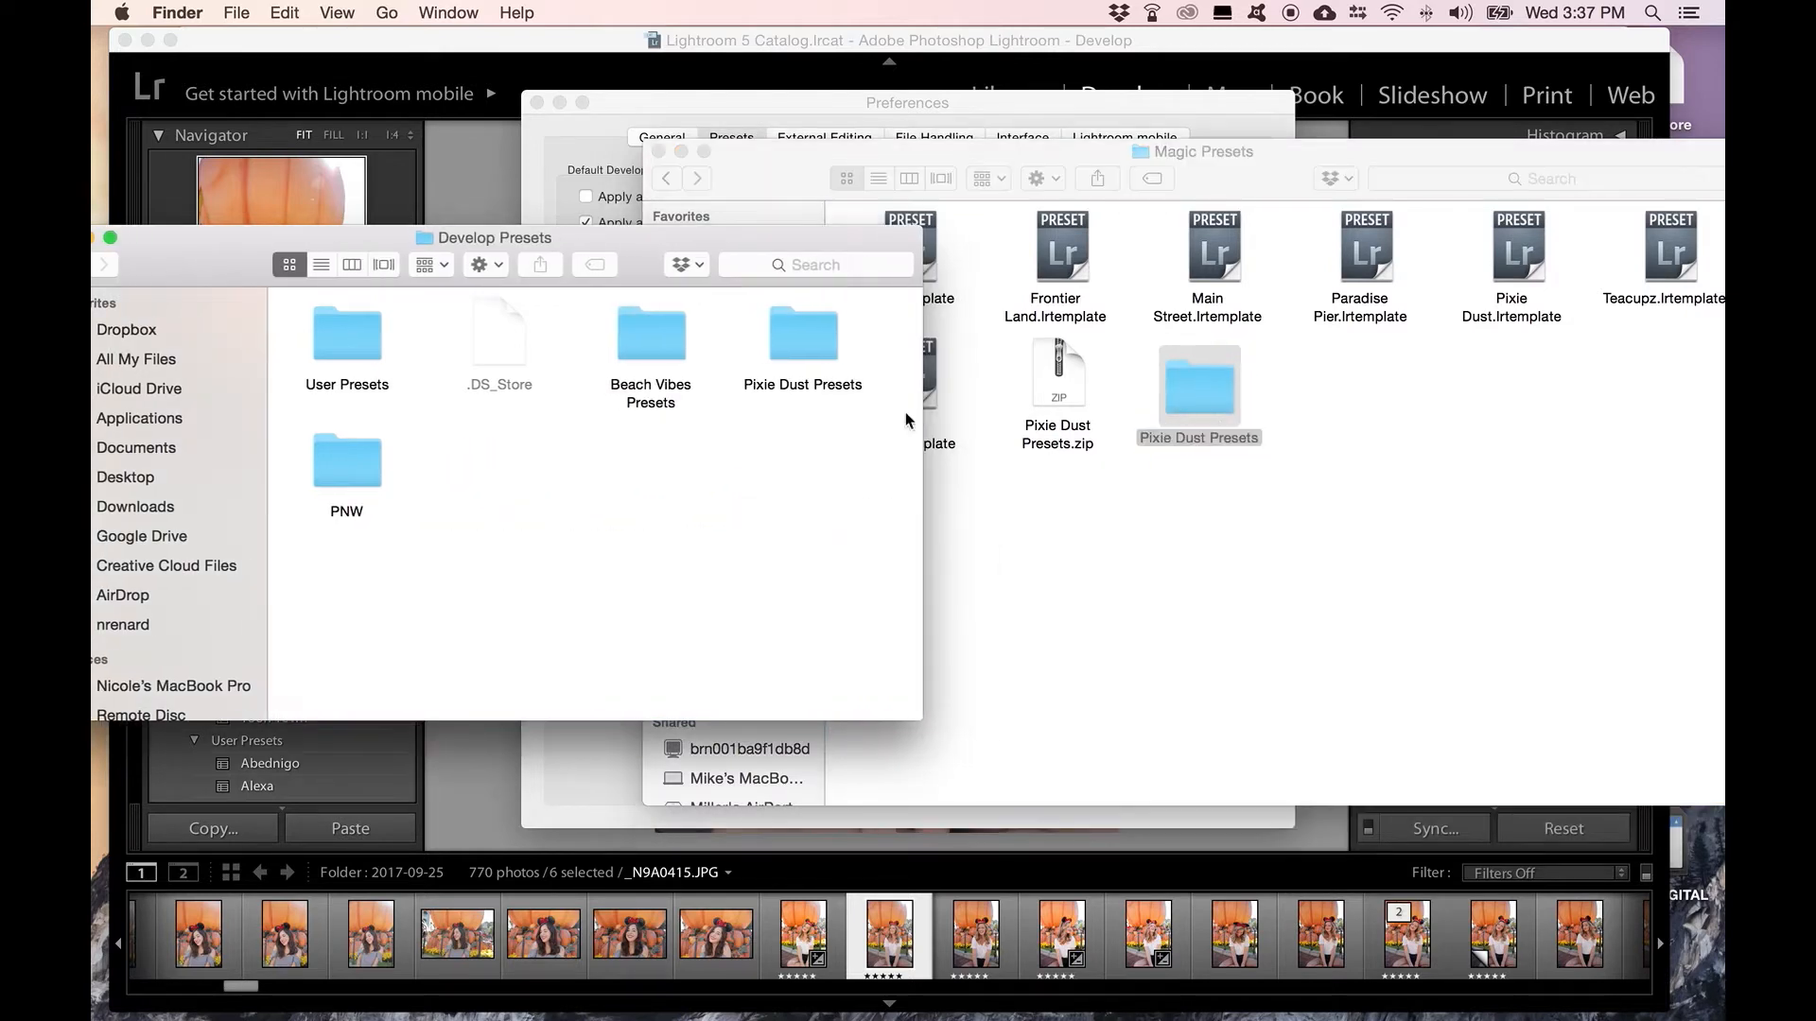
Step: Close the Develop Presets and Magic Presets folders and the Preferences window, returning to Lightroom's Develop view
{"action": "left_click_drag", "start_coordinate": [620, 249], "coordinate": [1042, 246]}
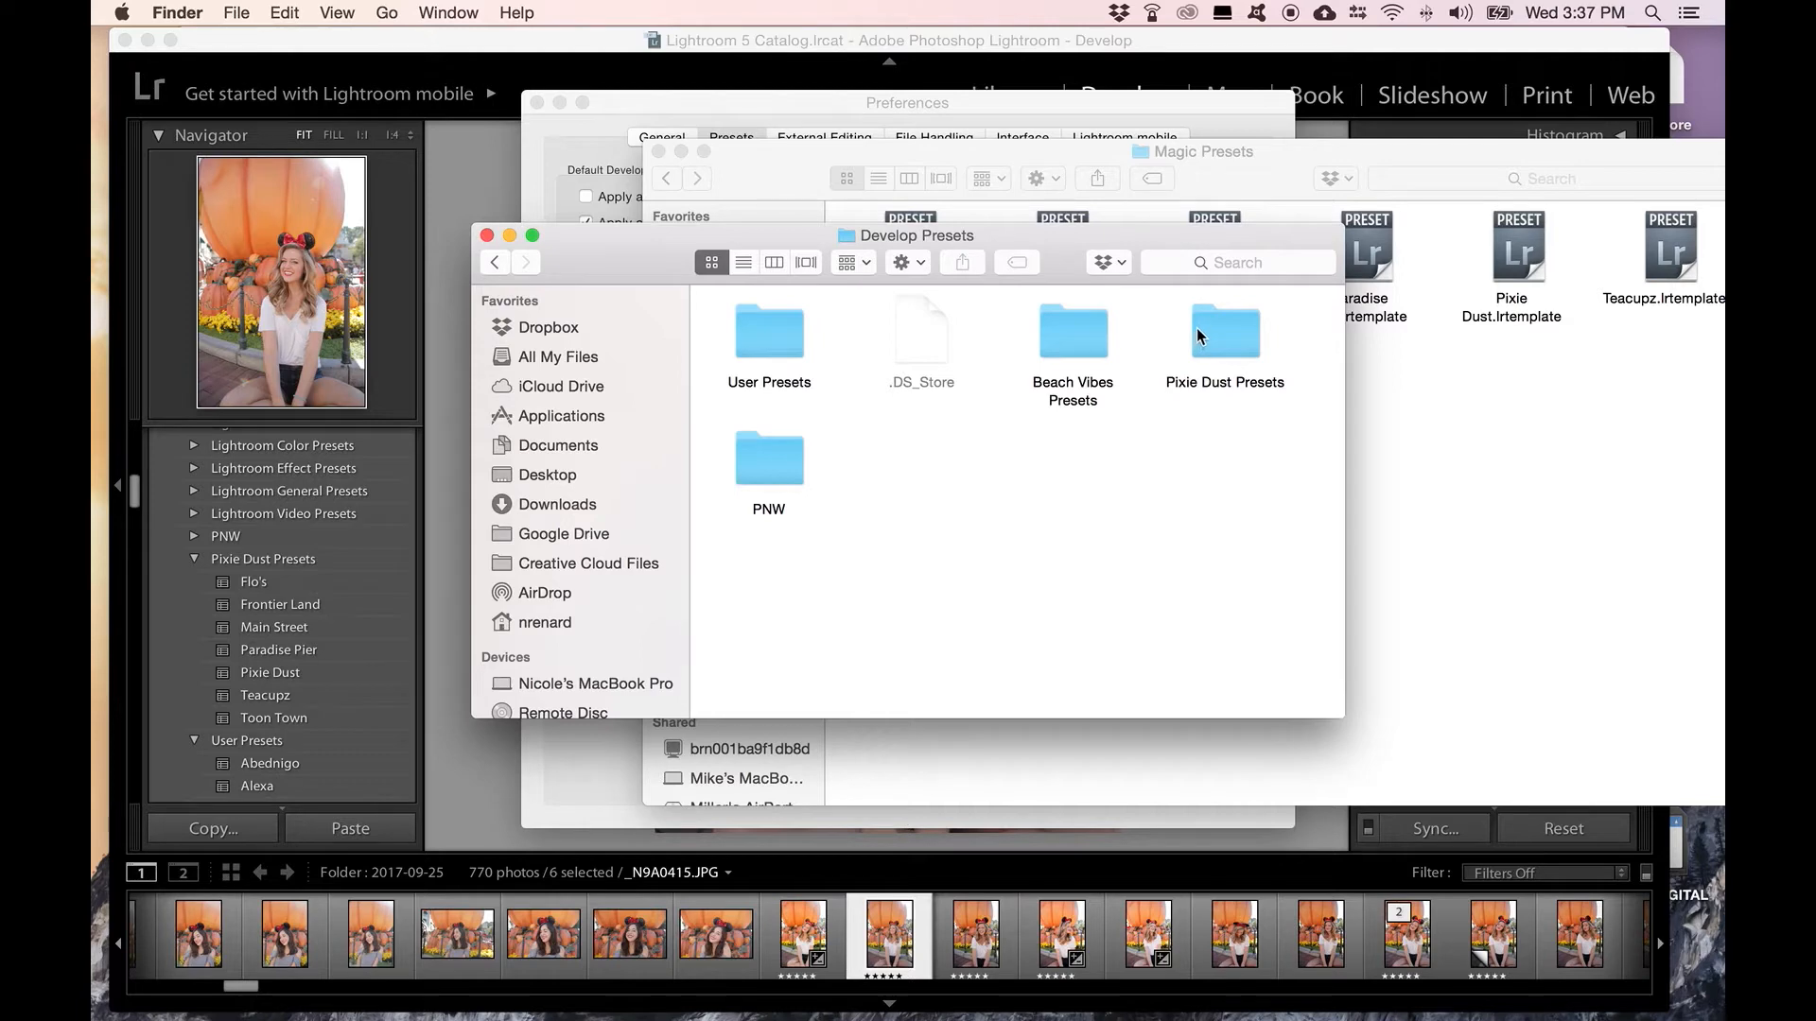
{"action": "left_click", "coordinate": [487, 236]}
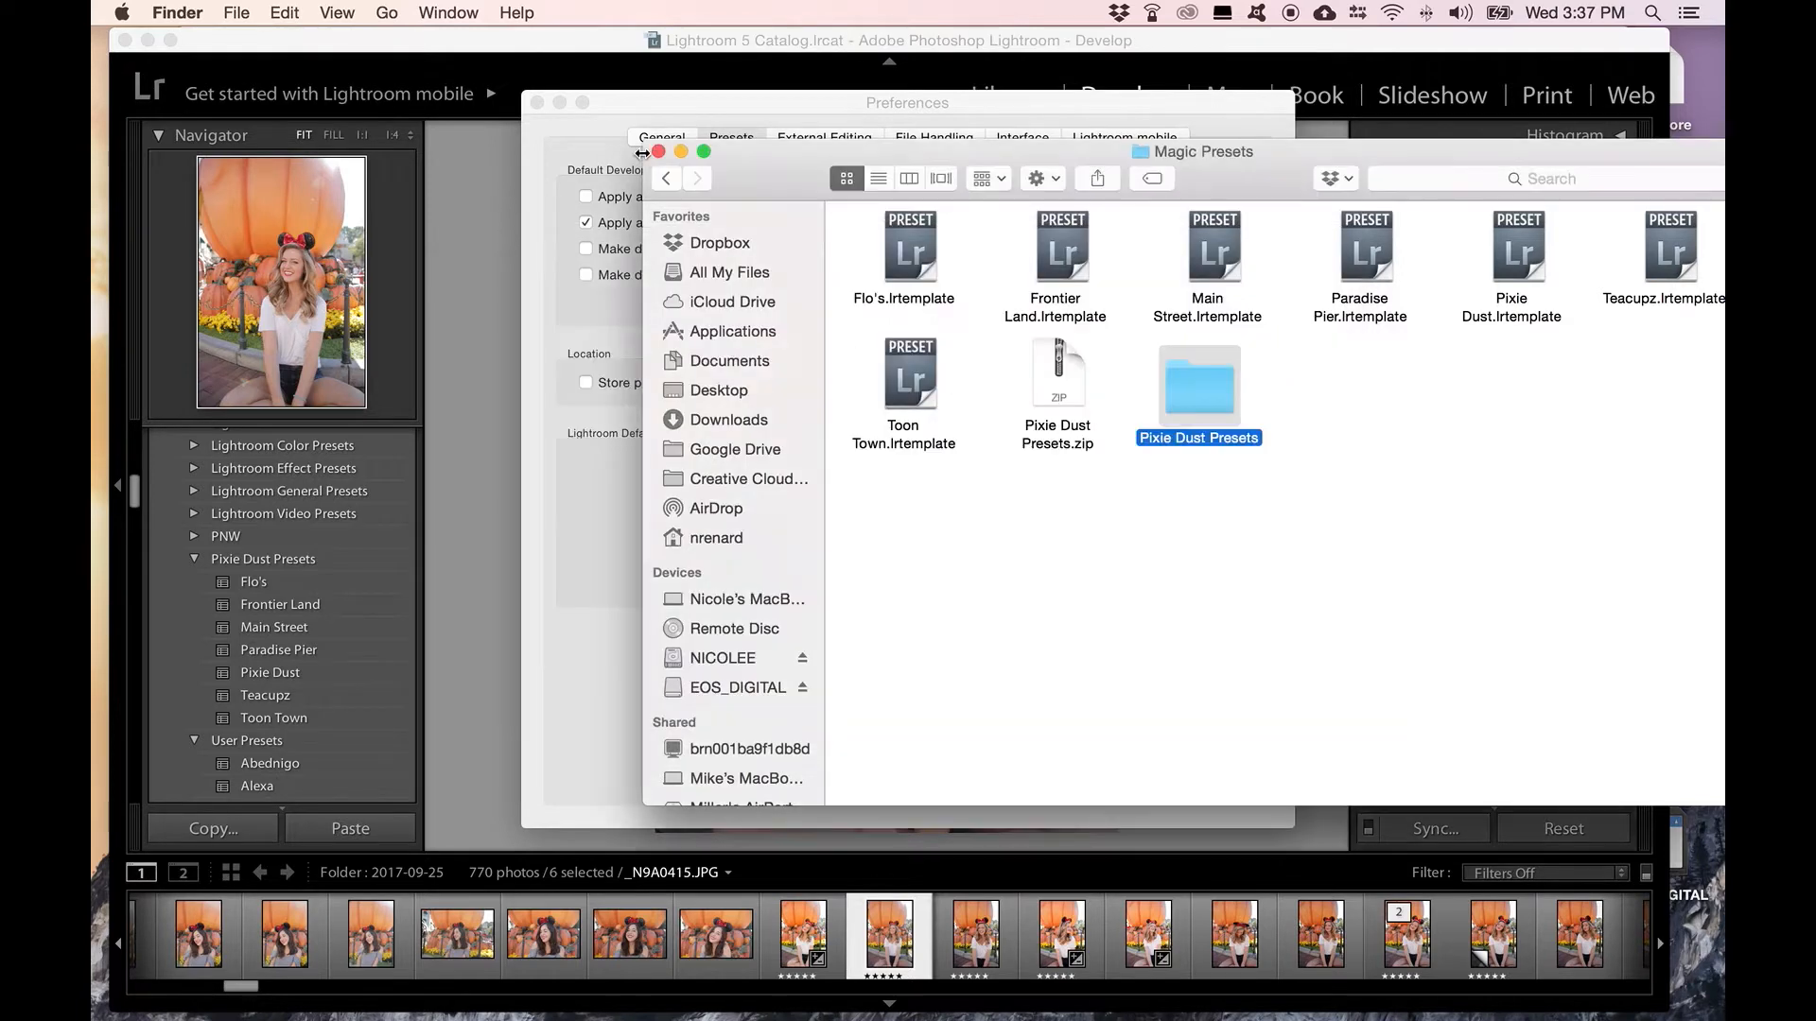
{"action": "left_click", "coordinate": [658, 151]}
{"action": "left_click", "coordinate": [536, 102]}
{"action": "left_click", "coordinate": [566, 44]}
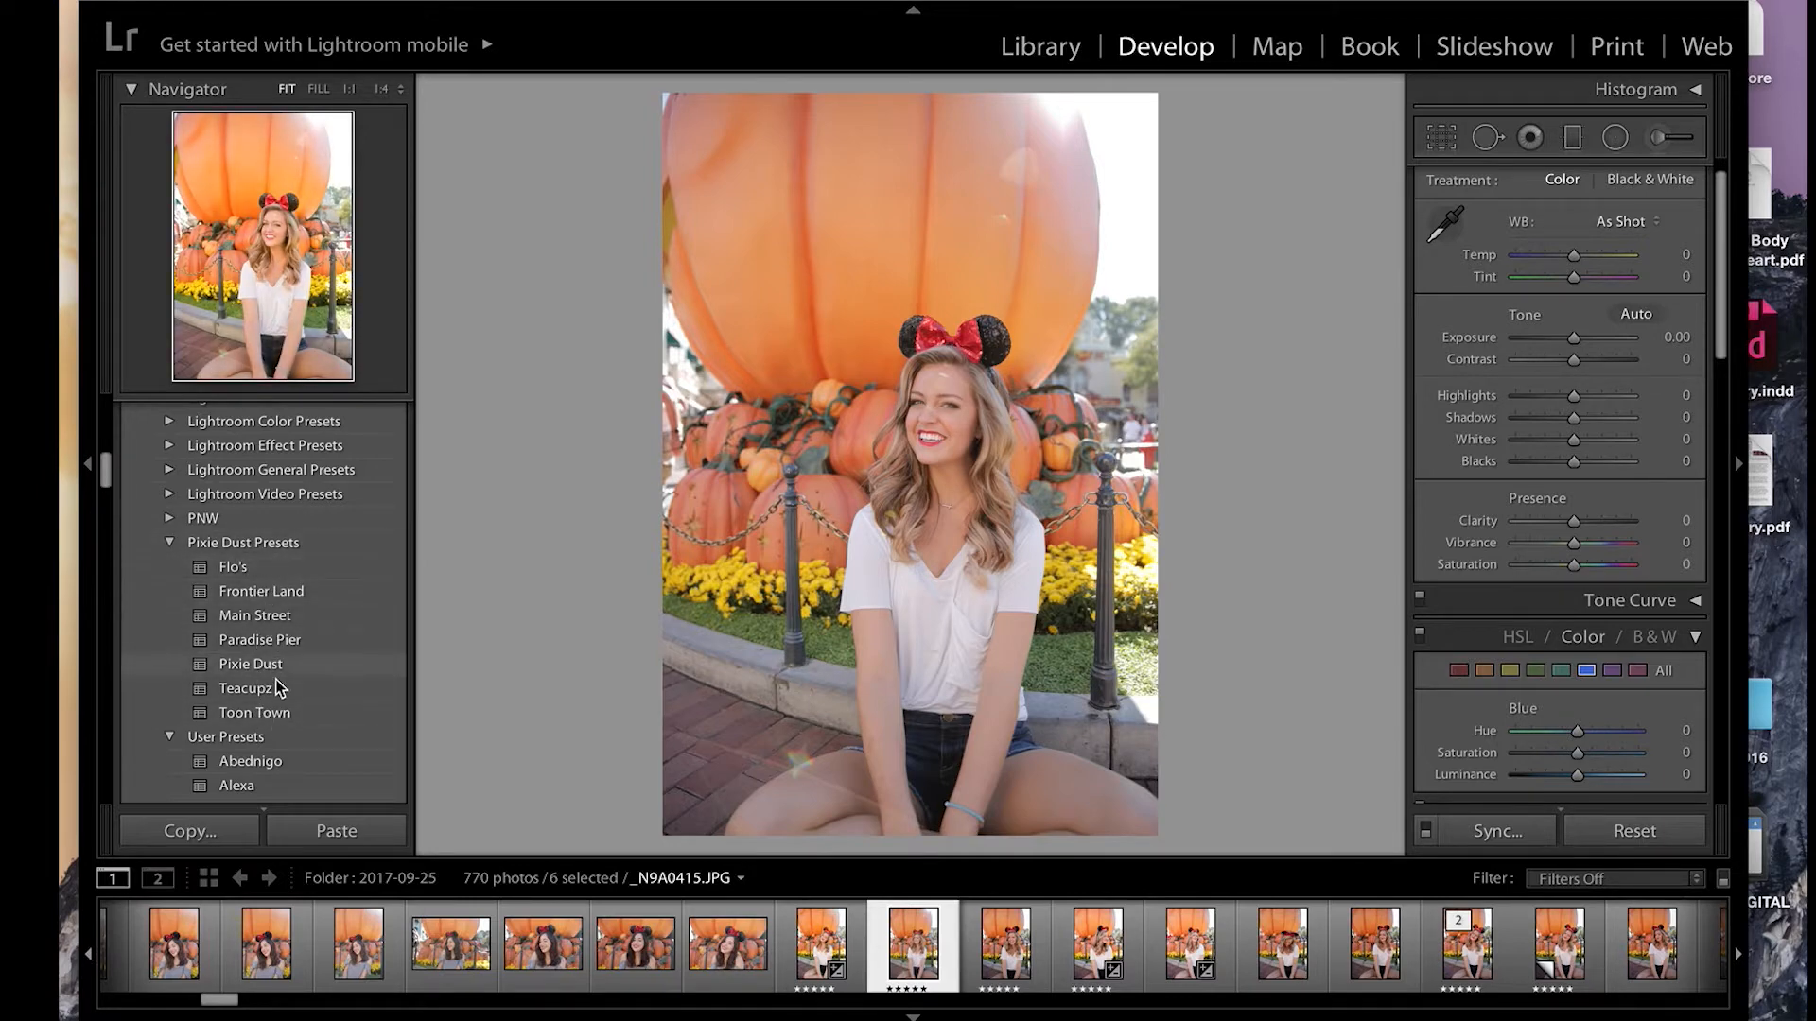
Step: Examine the Pixie Dust Presets group and its individual presets among the installed develop presets
{"action": "left_click", "coordinate": [168, 547]}
{"action": "left_click", "coordinate": [168, 543]}
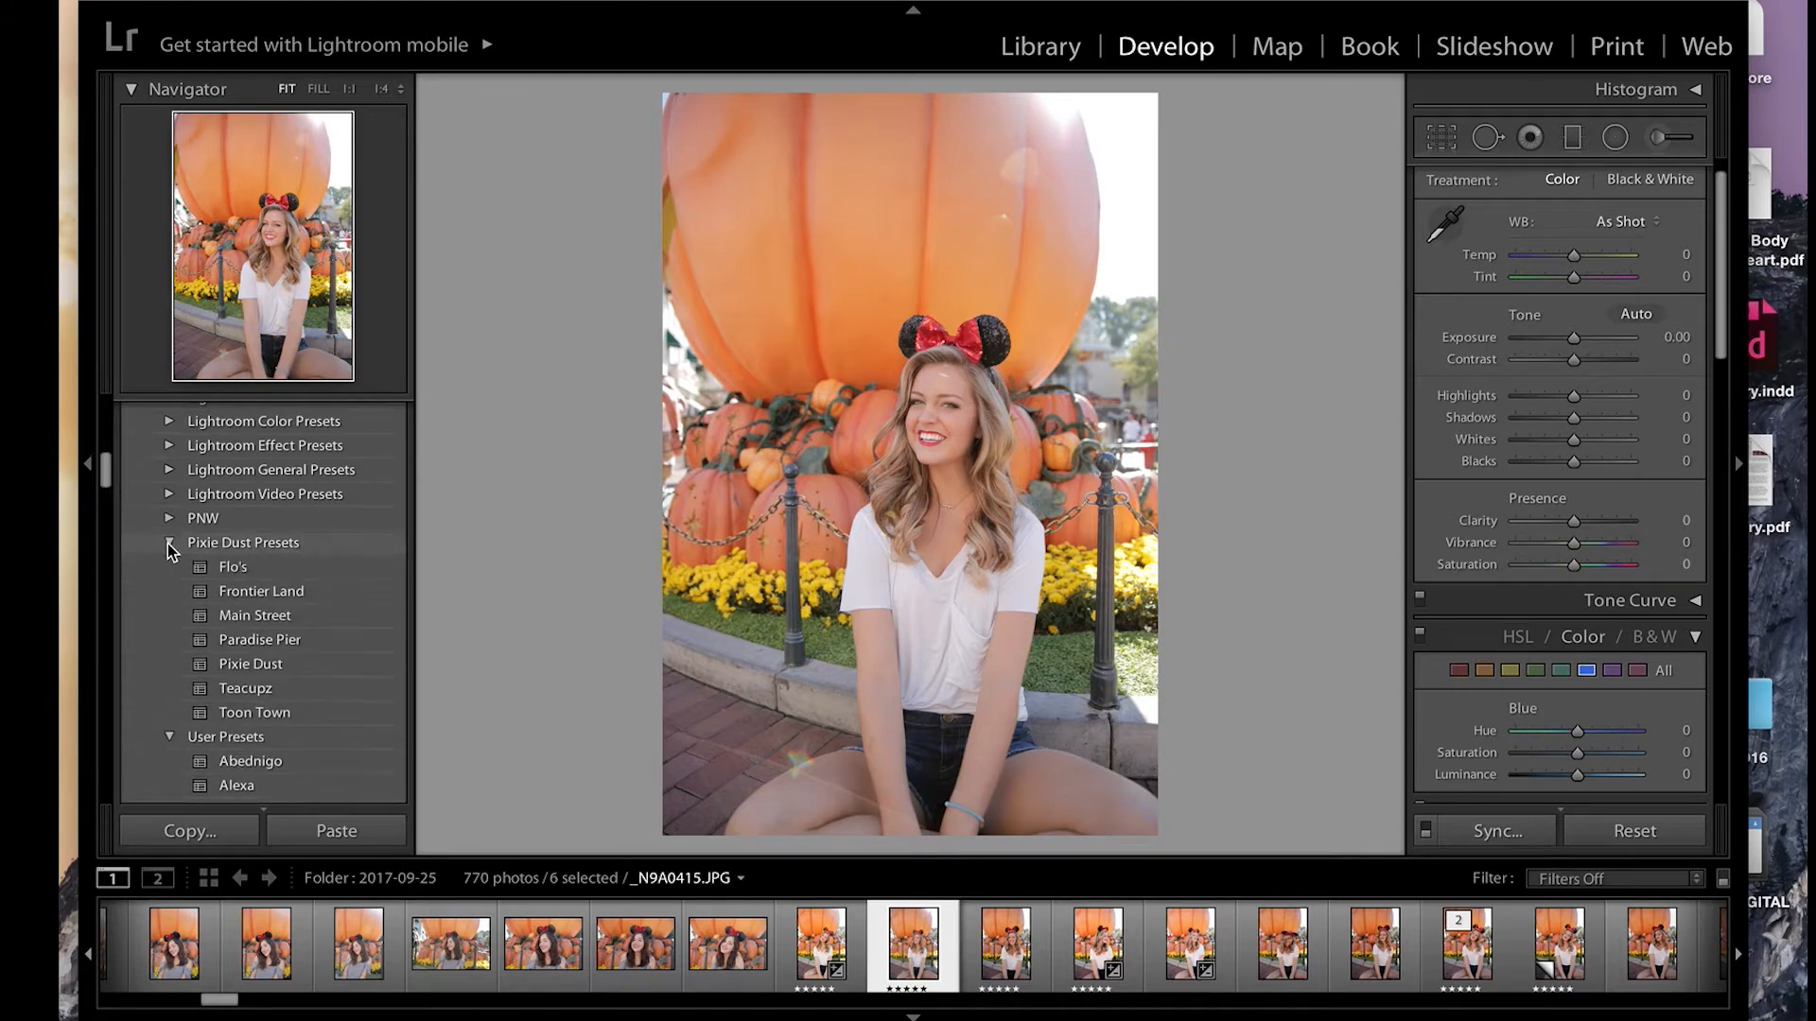
{"action": "left_click", "coordinate": [167, 543]}
{"action": "left_click", "coordinate": [168, 542]}
{"action": "scroll", "coordinate": [346, 492], "scroll_direction": "up", "scroll_amount": 1}
{"action": "scroll", "coordinate": [344, 567], "scroll_direction": "down", "scroll_amount": 1}
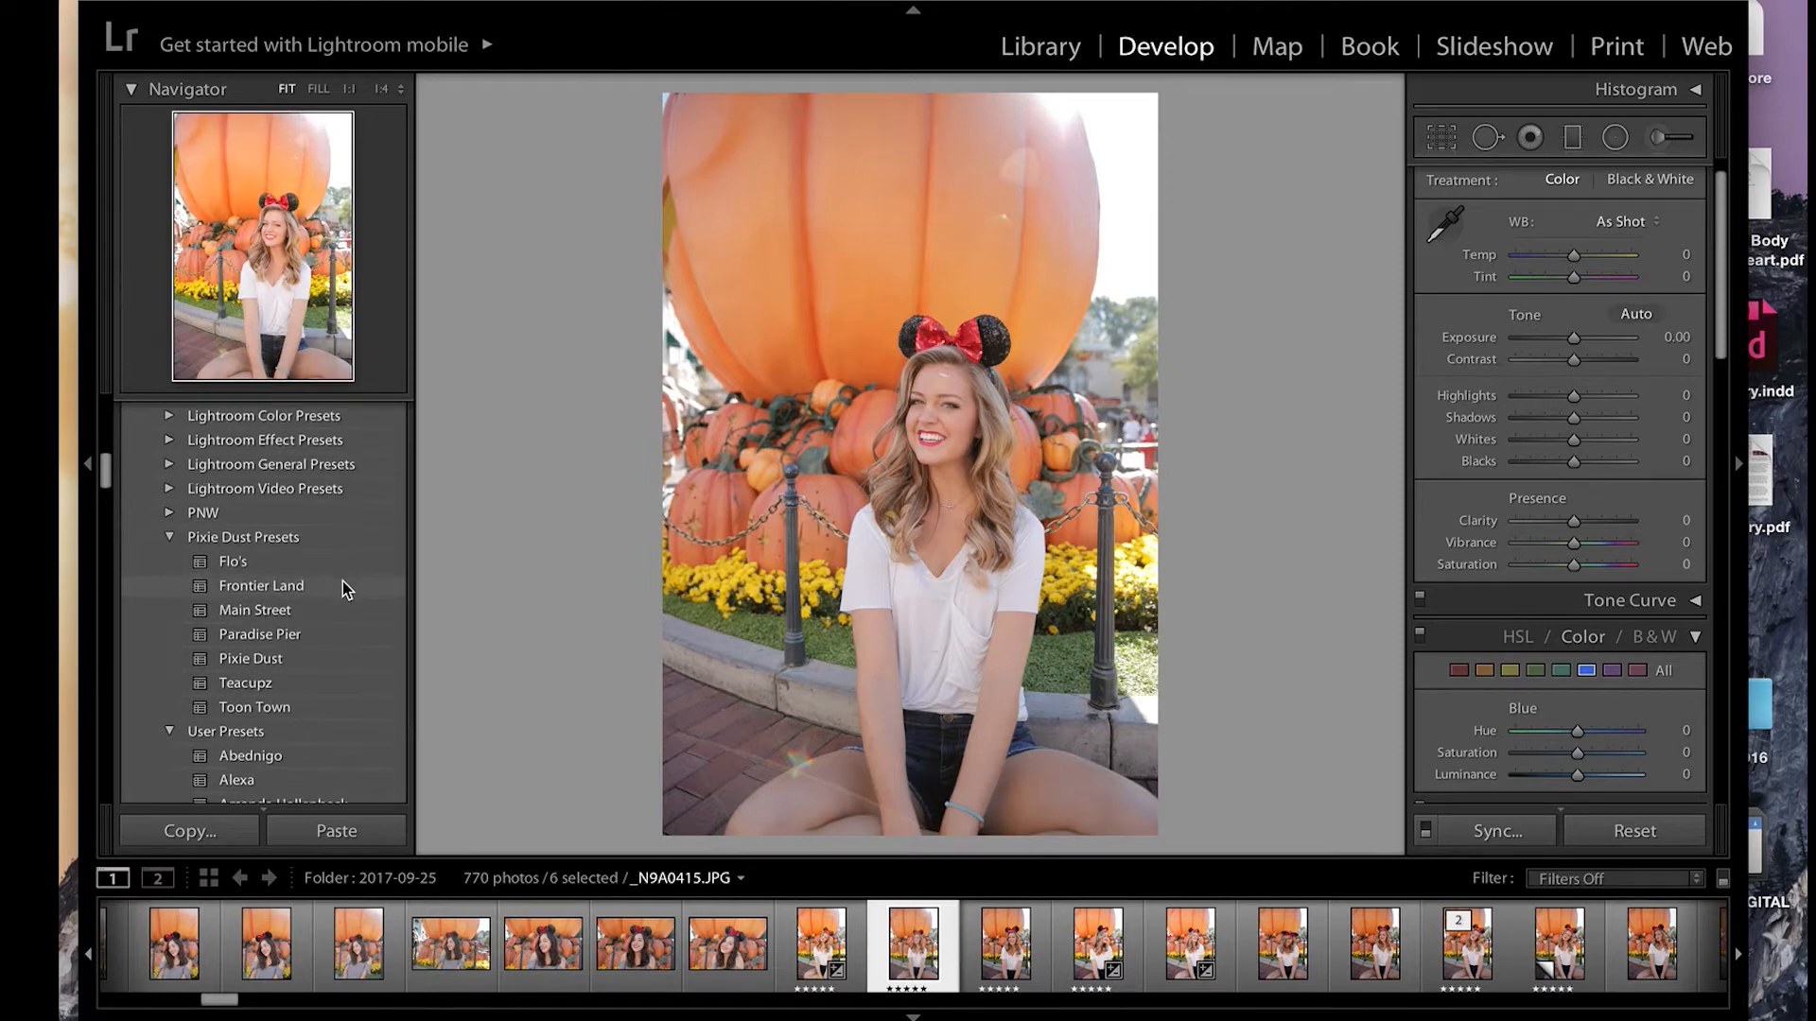
{"action": "scroll", "coordinate": [343, 622], "scroll_direction": "down", "scroll_amount": 1}
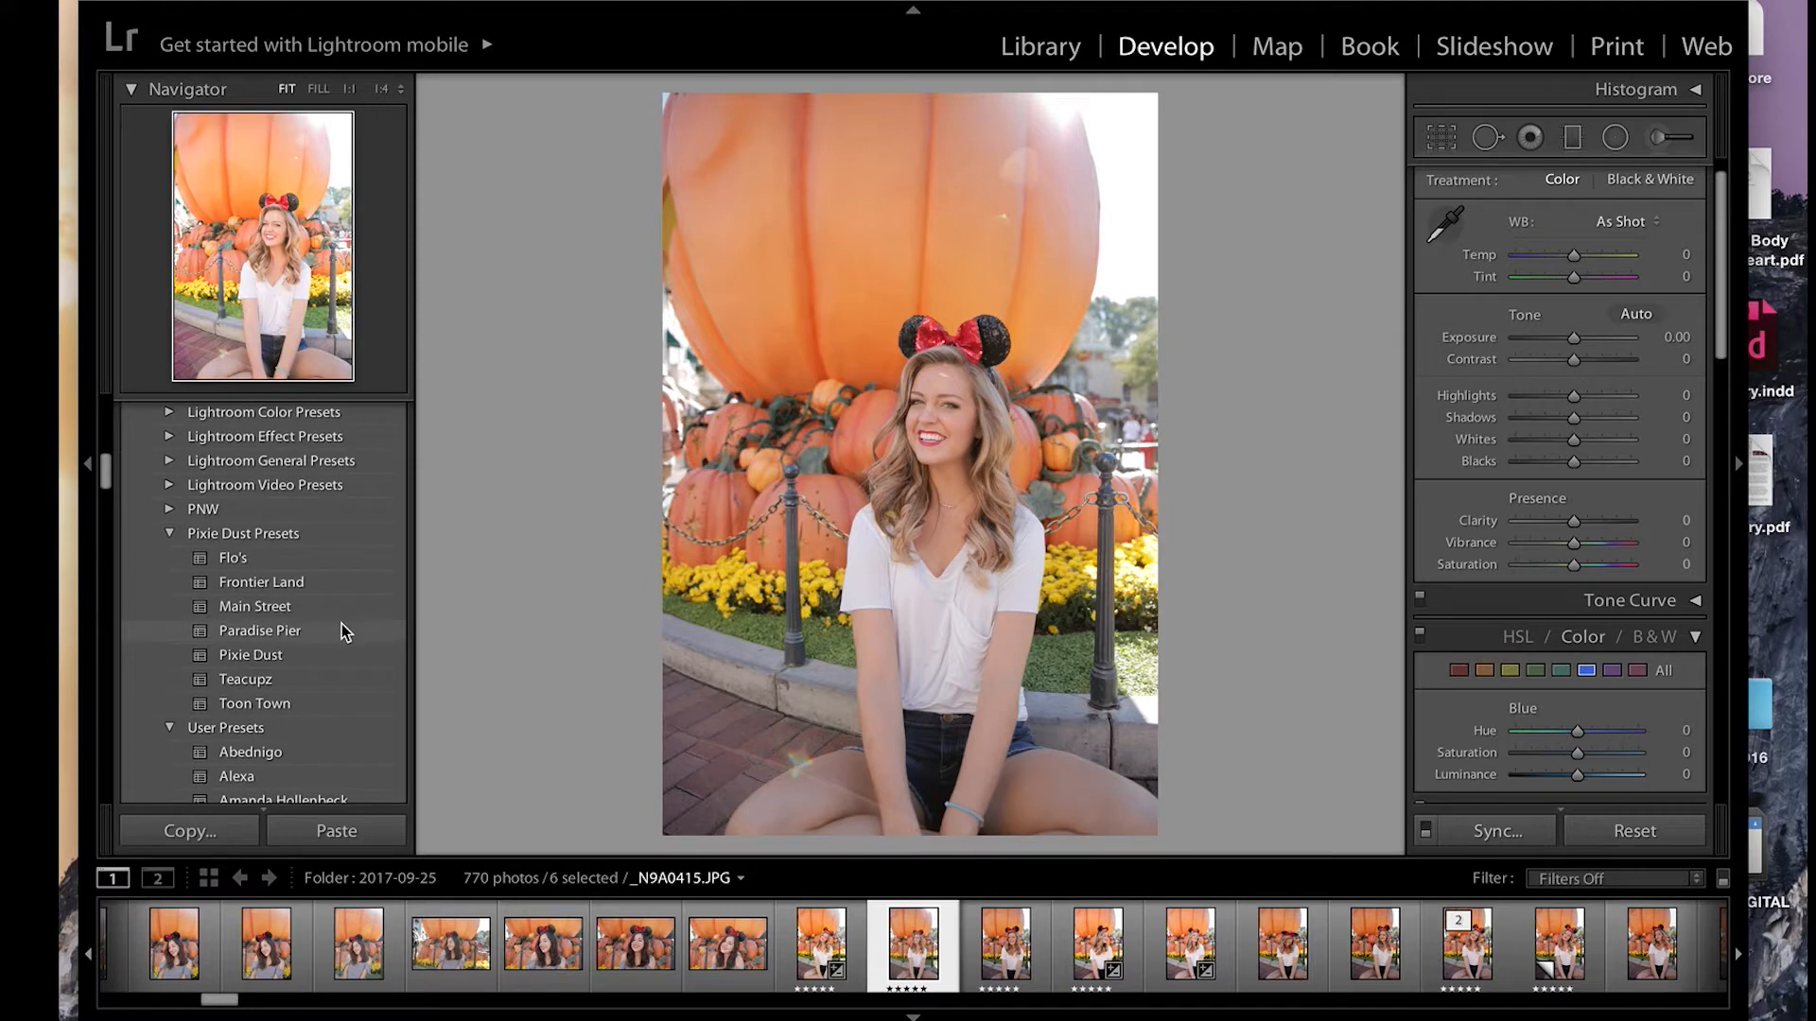
{"action": "scroll", "coordinate": [342, 694], "scroll_direction": "down", "scroll_amount": 1}
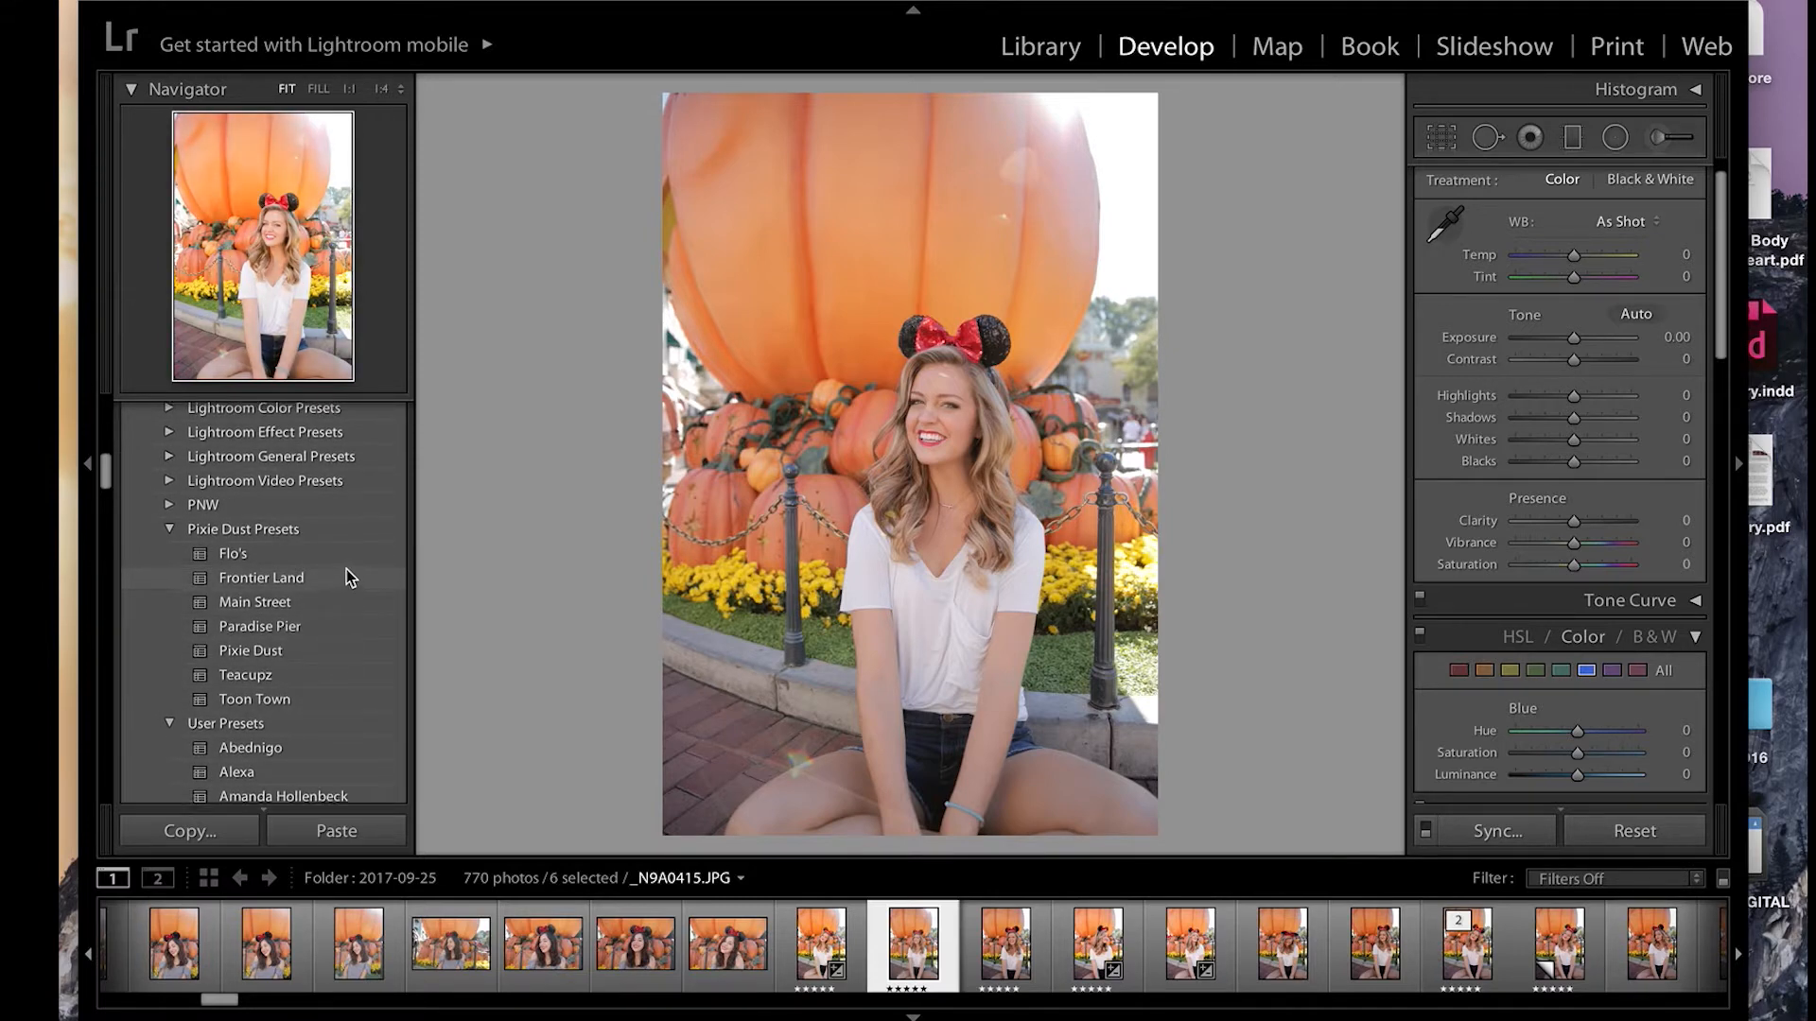
{"action": "scroll", "coordinate": [346, 569], "scroll_direction": "up", "scroll_amount": 1}
{"action": "scroll", "coordinate": [346, 586], "scroll_direction": "down", "scroll_amount": 2}
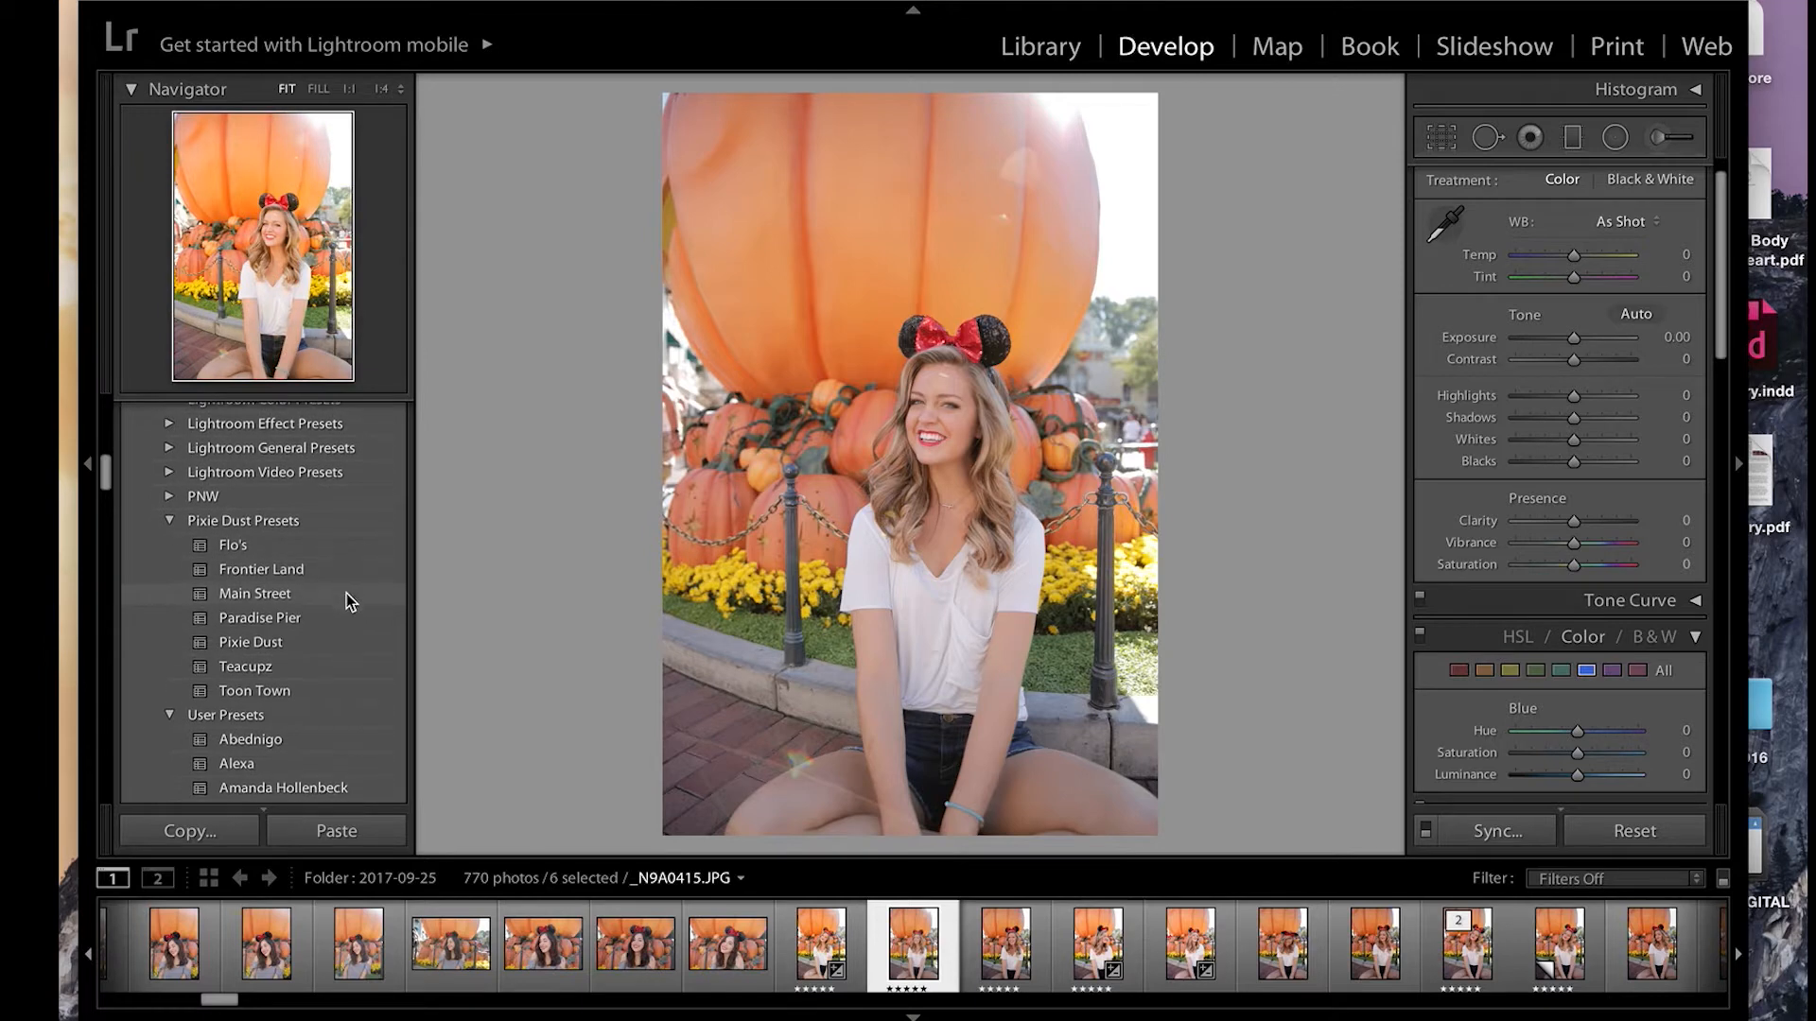
Step: Apply the Main Street preset and adjust its tone to Whites -15, Shadows -28, Exposure +0.50 and Blacks -18
{"action": "left_click", "coordinate": [241, 594]}
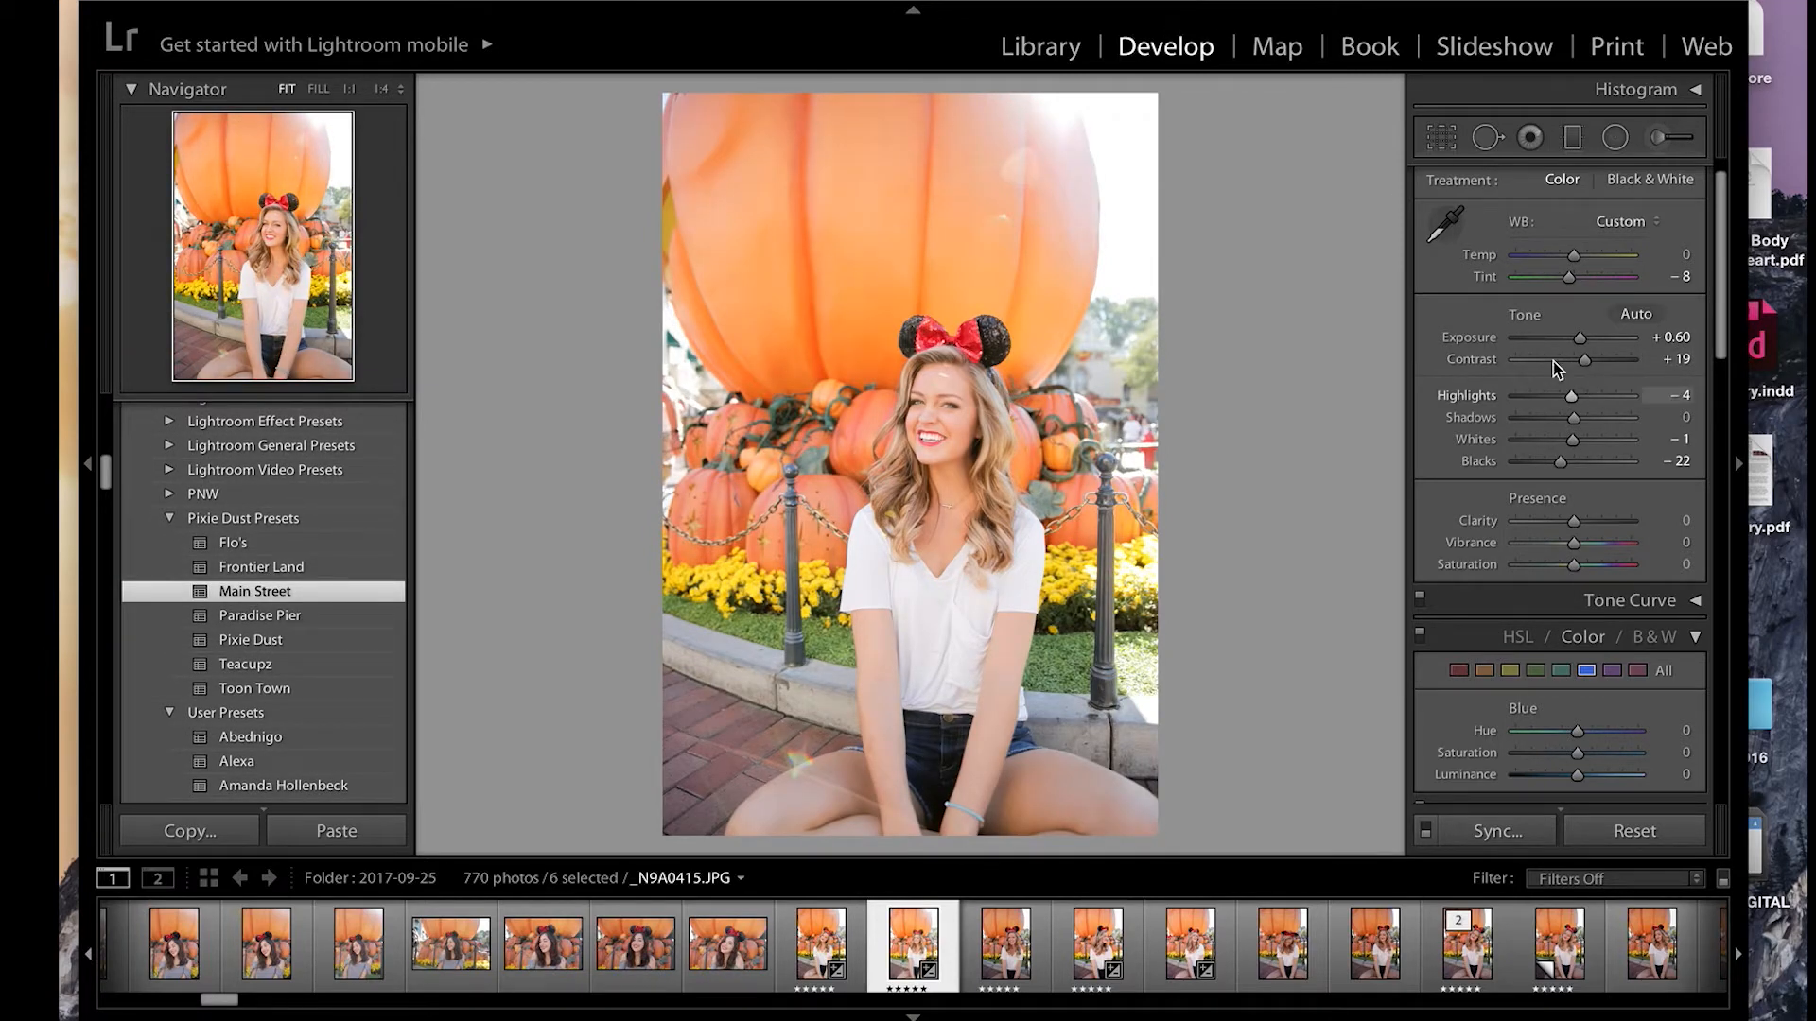
{"action": "scroll", "coordinate": [1577, 451], "scroll_direction": "down", "scroll_amount": 3}
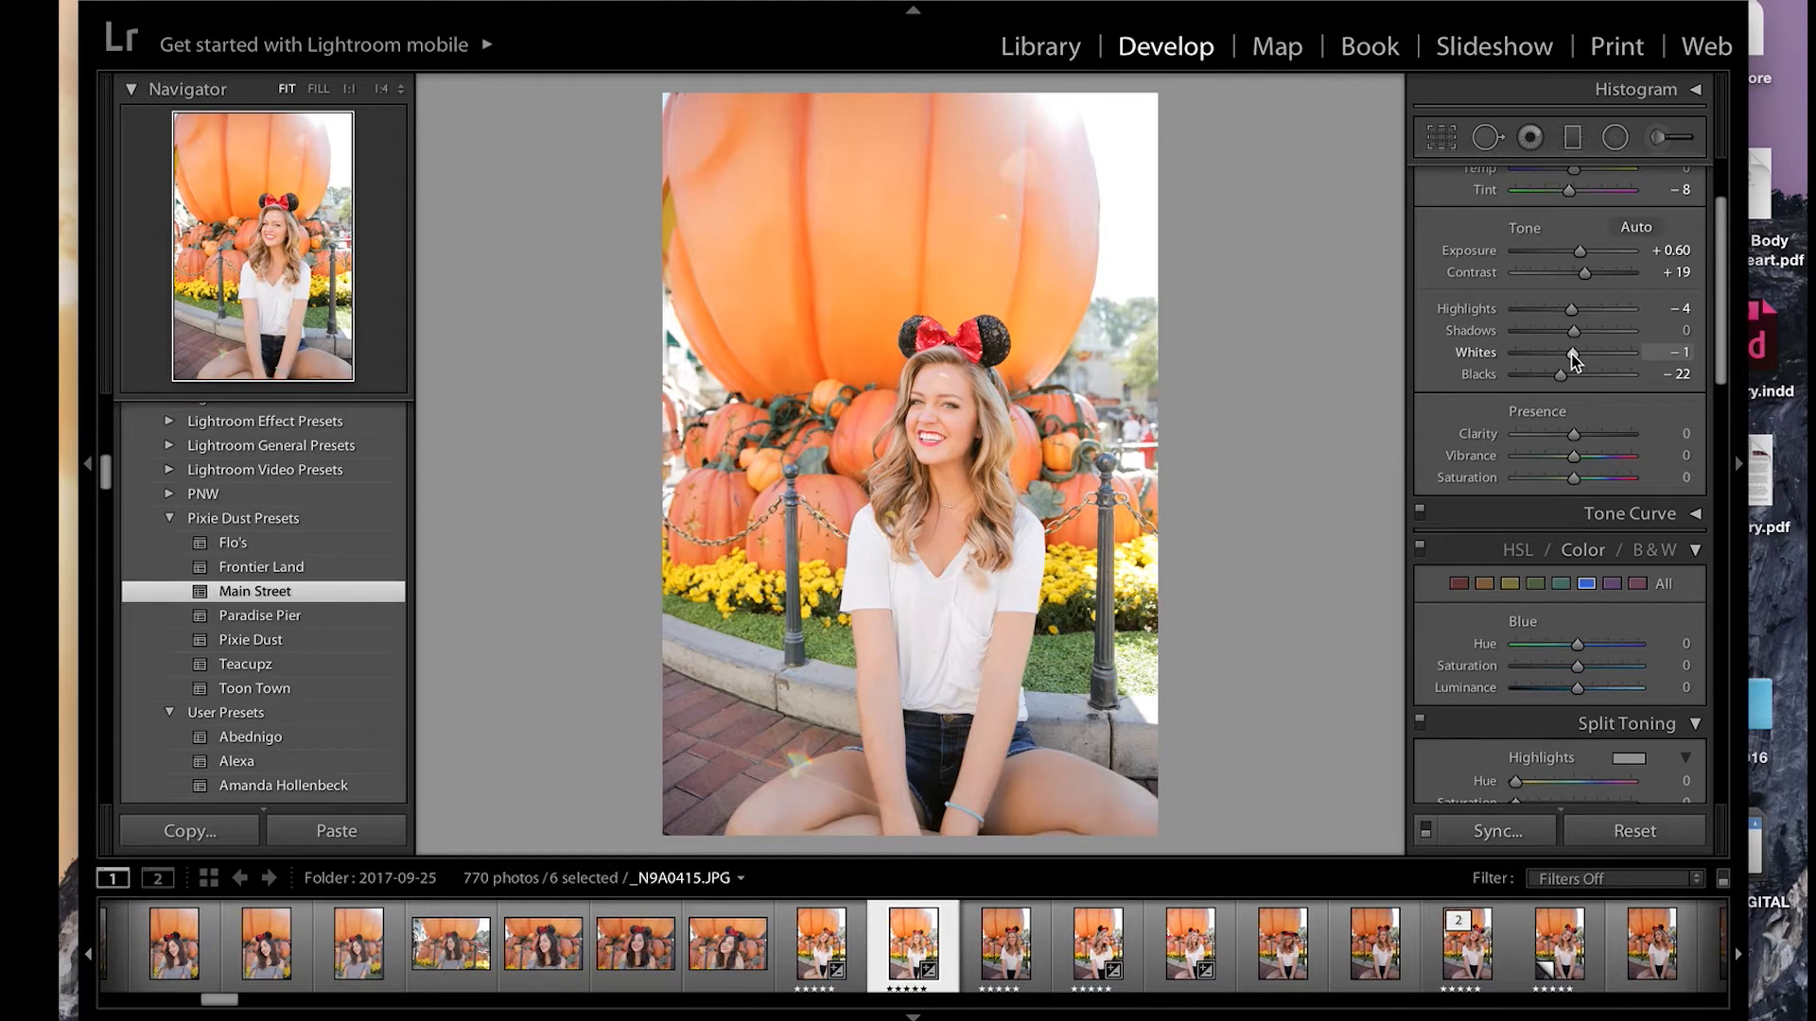
{"action": "mouse_move", "coordinate": [1573, 352]}
{"action": "left_mouse_down"}
{"action": "mouse_move", "coordinate": [1585, 331]}
{"action": "mouse_move", "coordinate": [1557, 331]}
{"action": "left_mouse_up"}
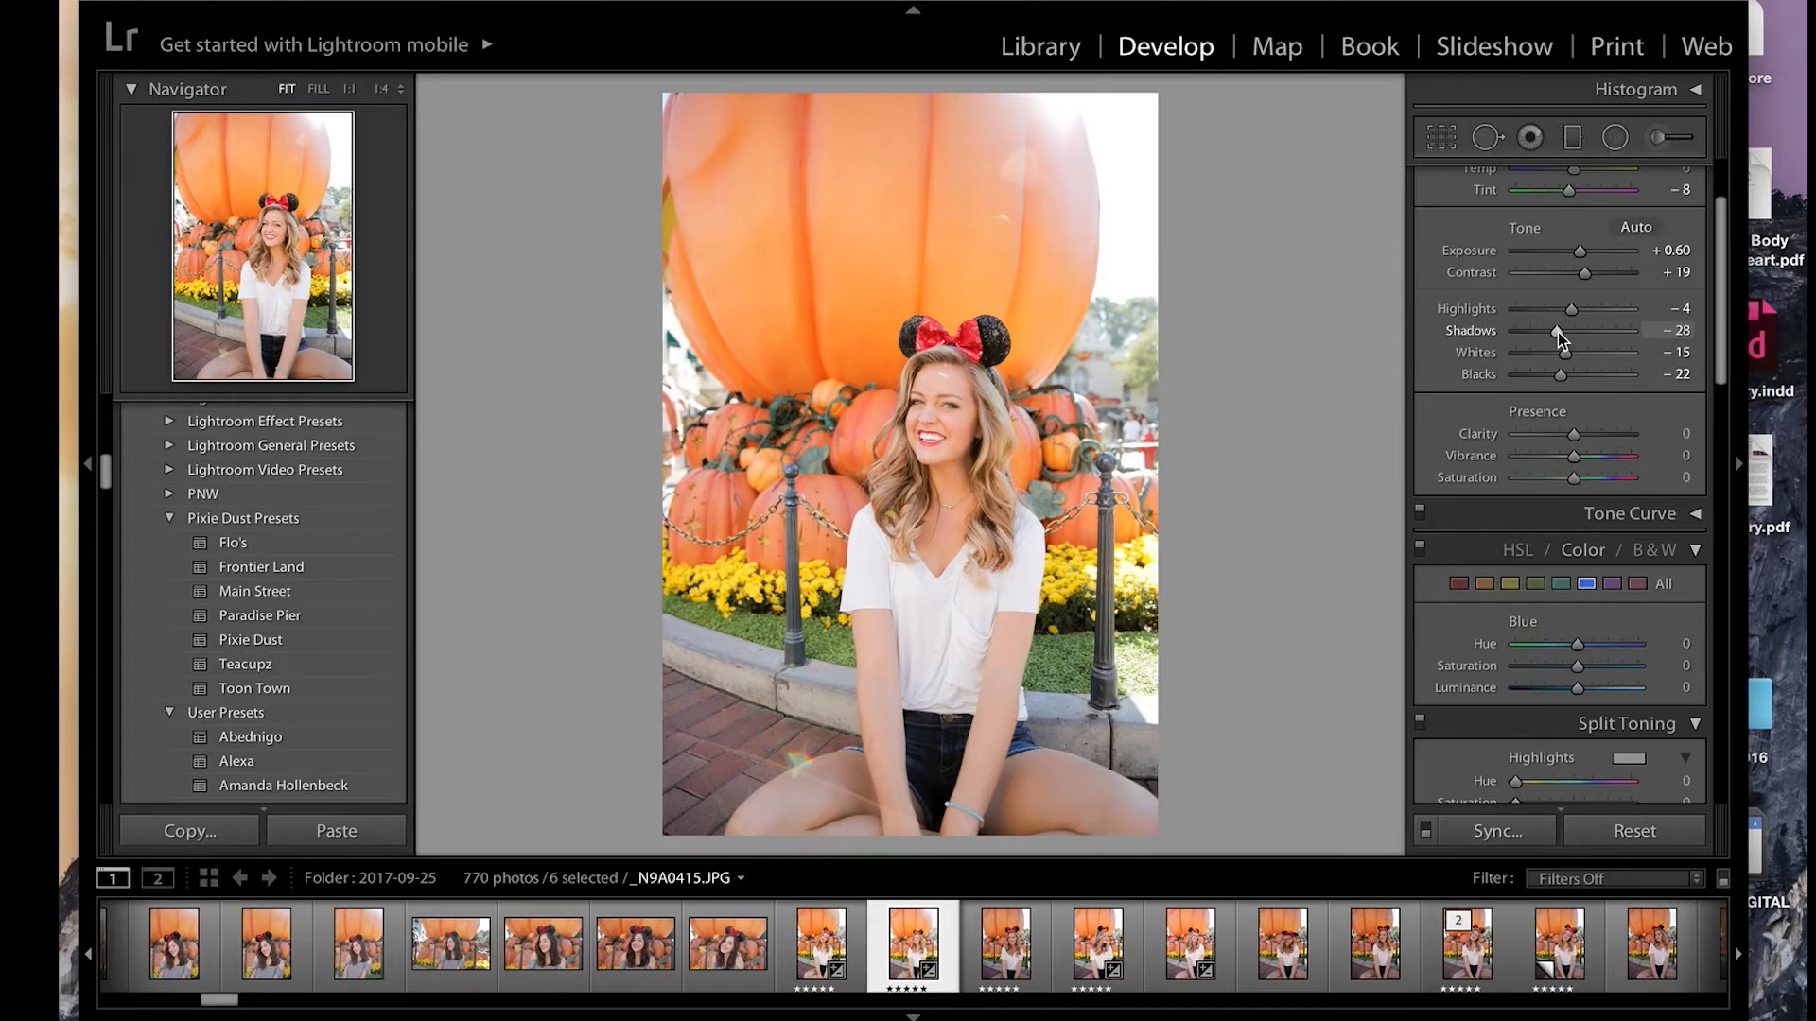
{"action": "left_click_drag", "start_coordinate": [1678, 253], "coordinate": [1668, 253]}
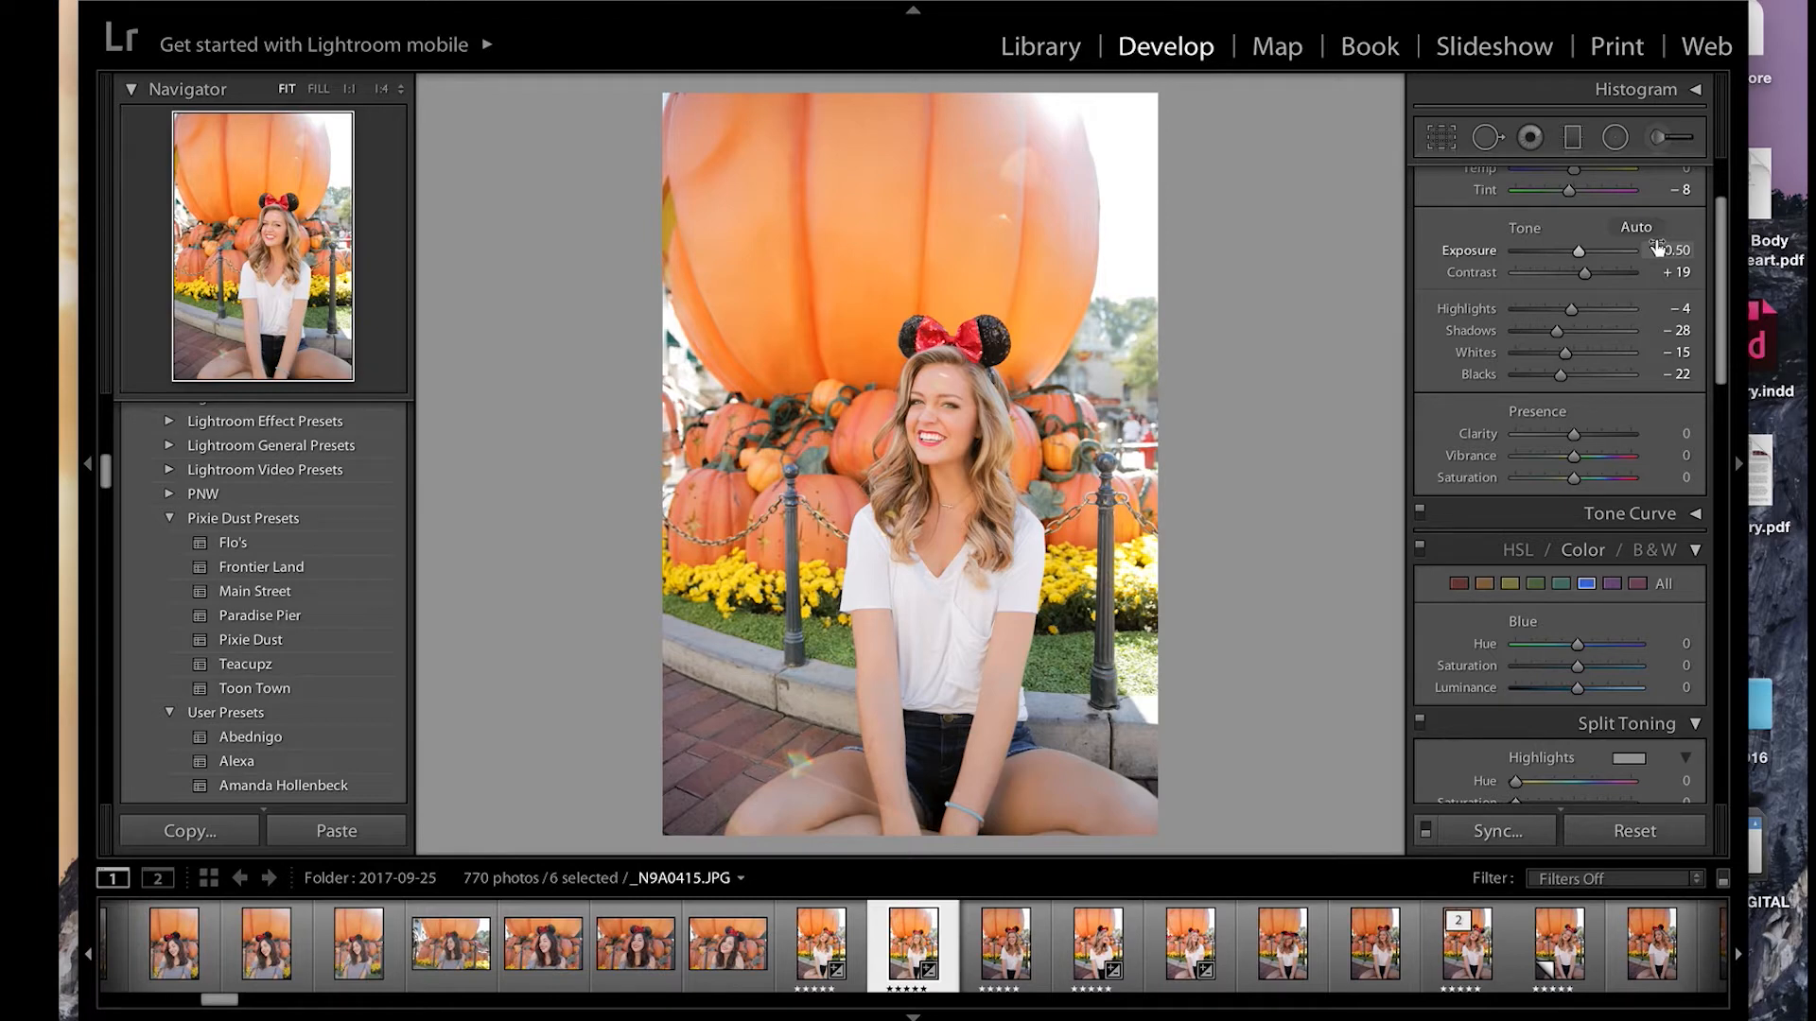
{"action": "left_click_drag", "start_coordinate": [1576, 380], "coordinate": [1583, 382]}
Step: Examine the HSL colour settings of the orange, magenta, aqua, yellow and red channels
{"action": "left_click", "coordinate": [1485, 582]}
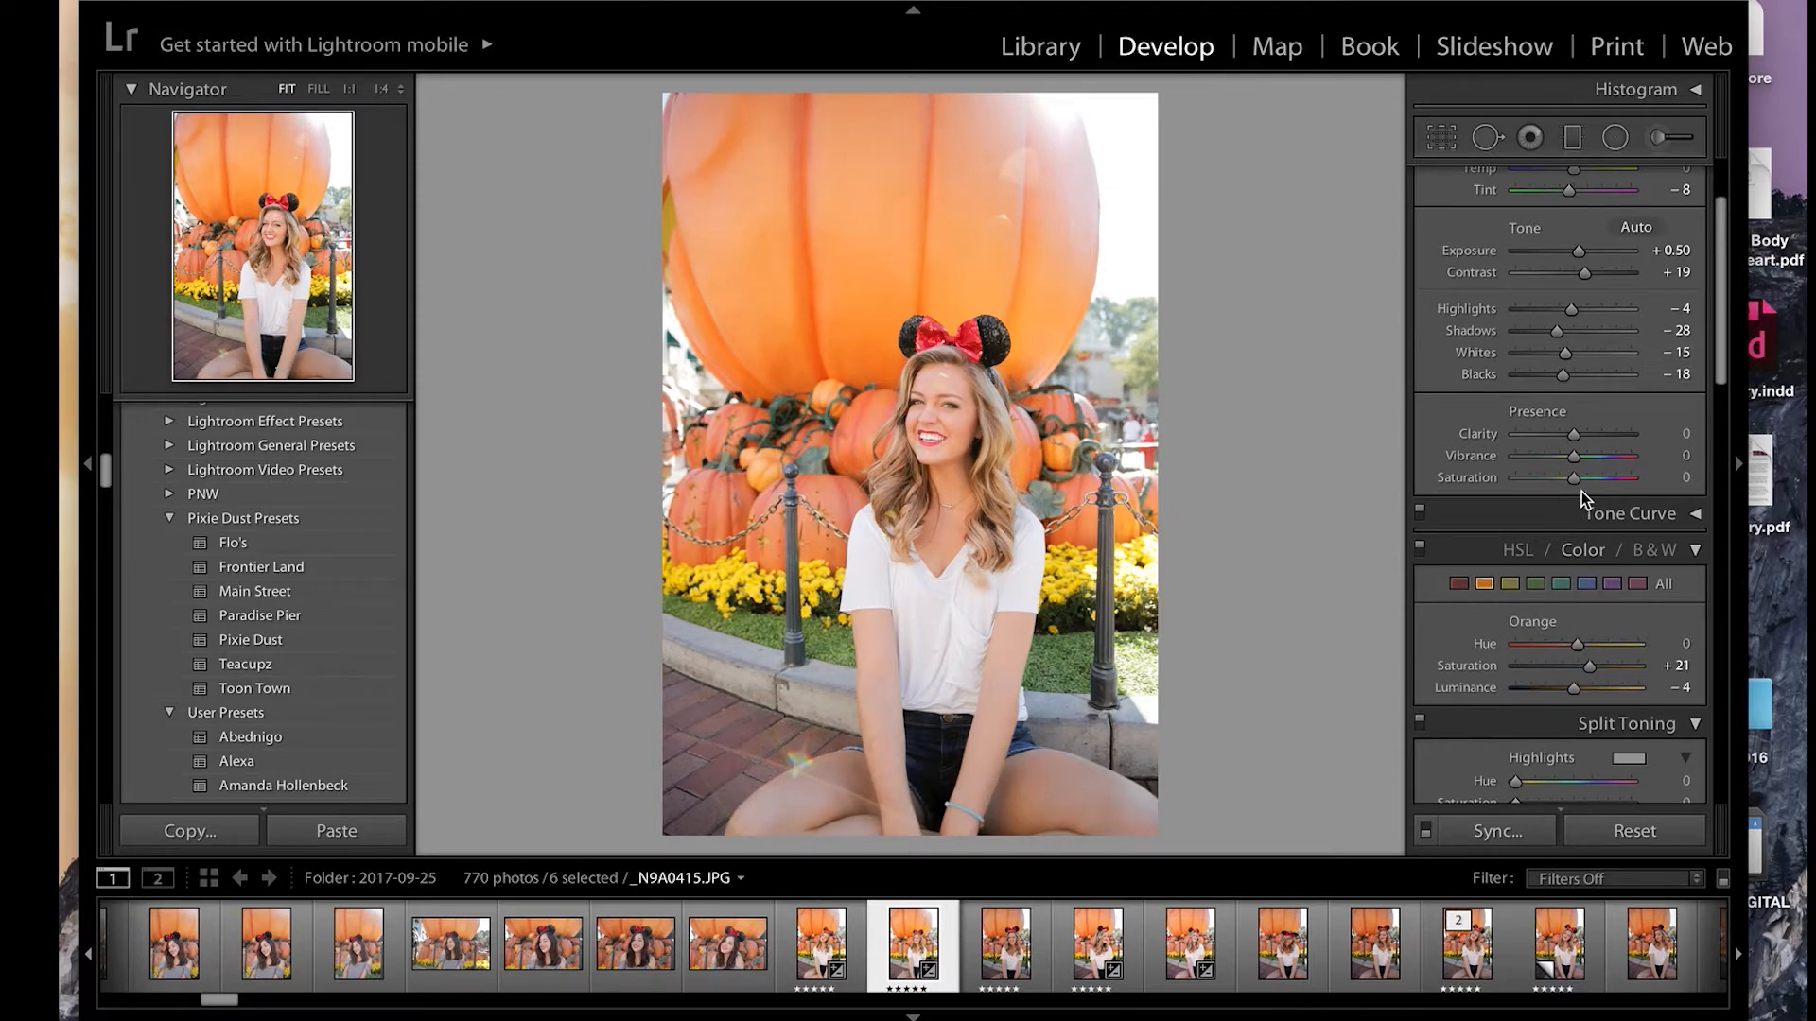
{"action": "scroll", "coordinate": [1580, 489], "scroll_direction": "down", "scroll_amount": 1}
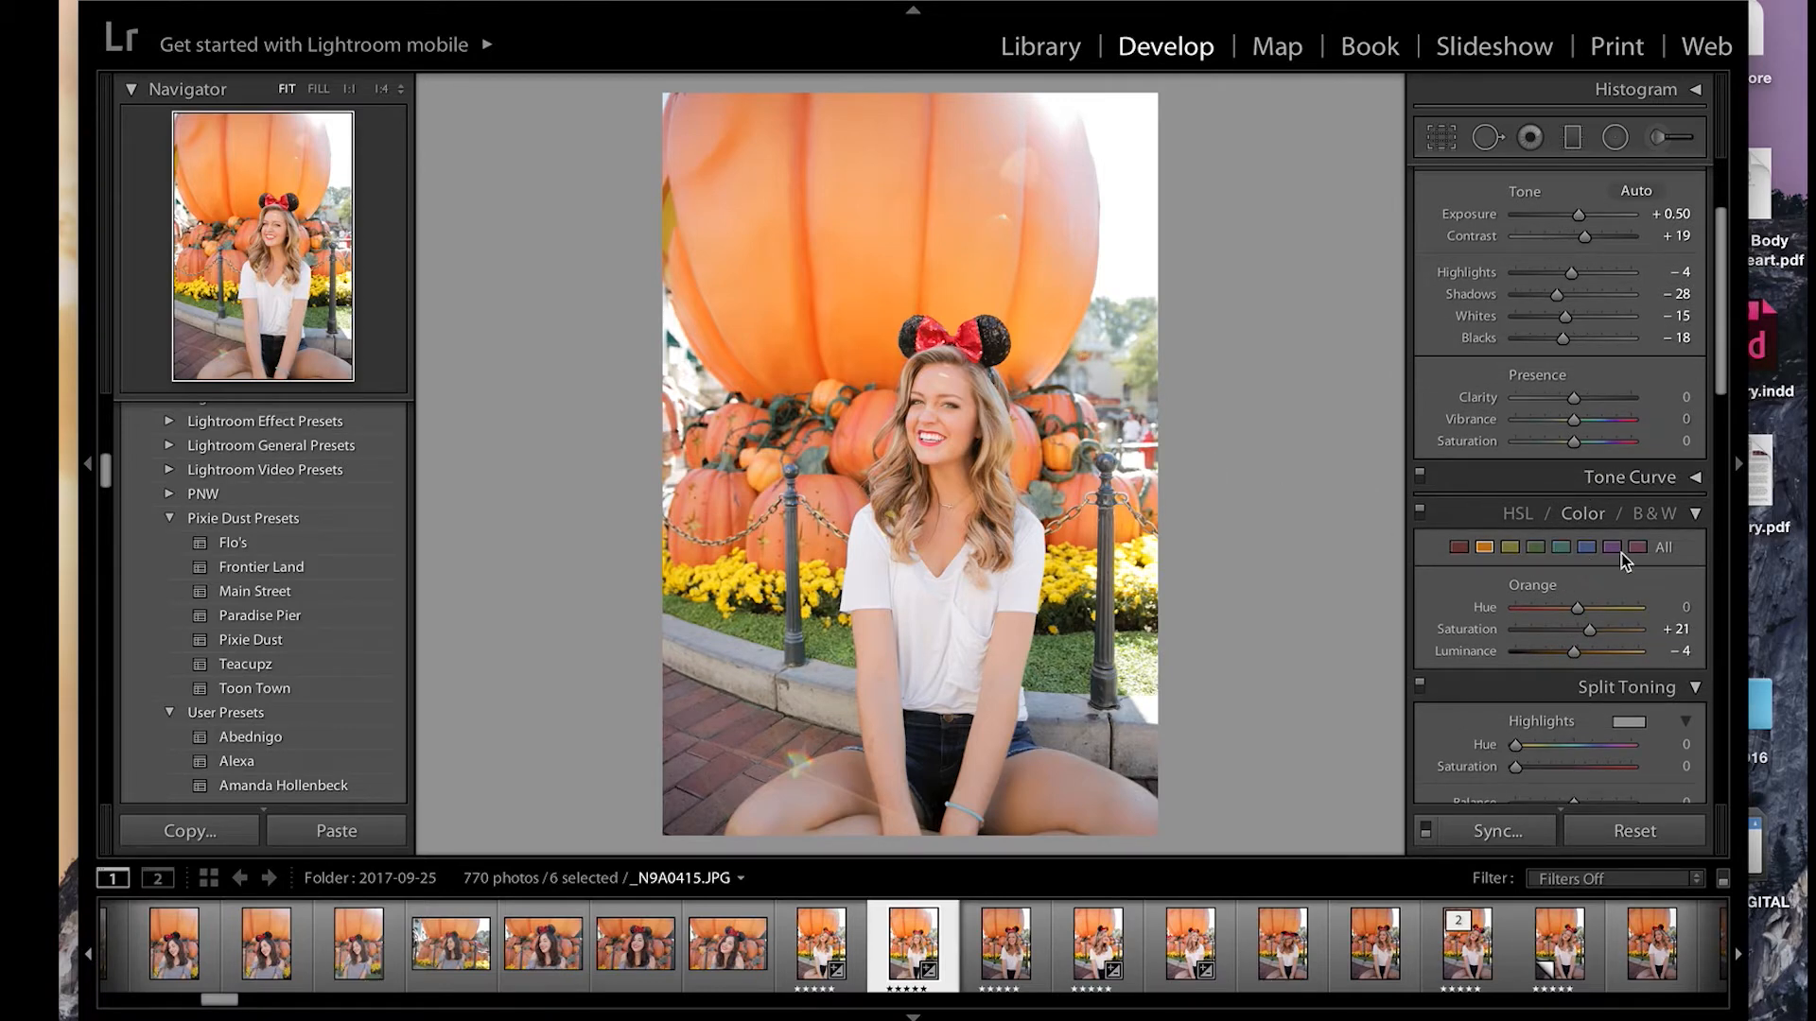
{"action": "scroll", "coordinate": [1621, 554], "scroll_direction": "down", "scroll_amount": 2}
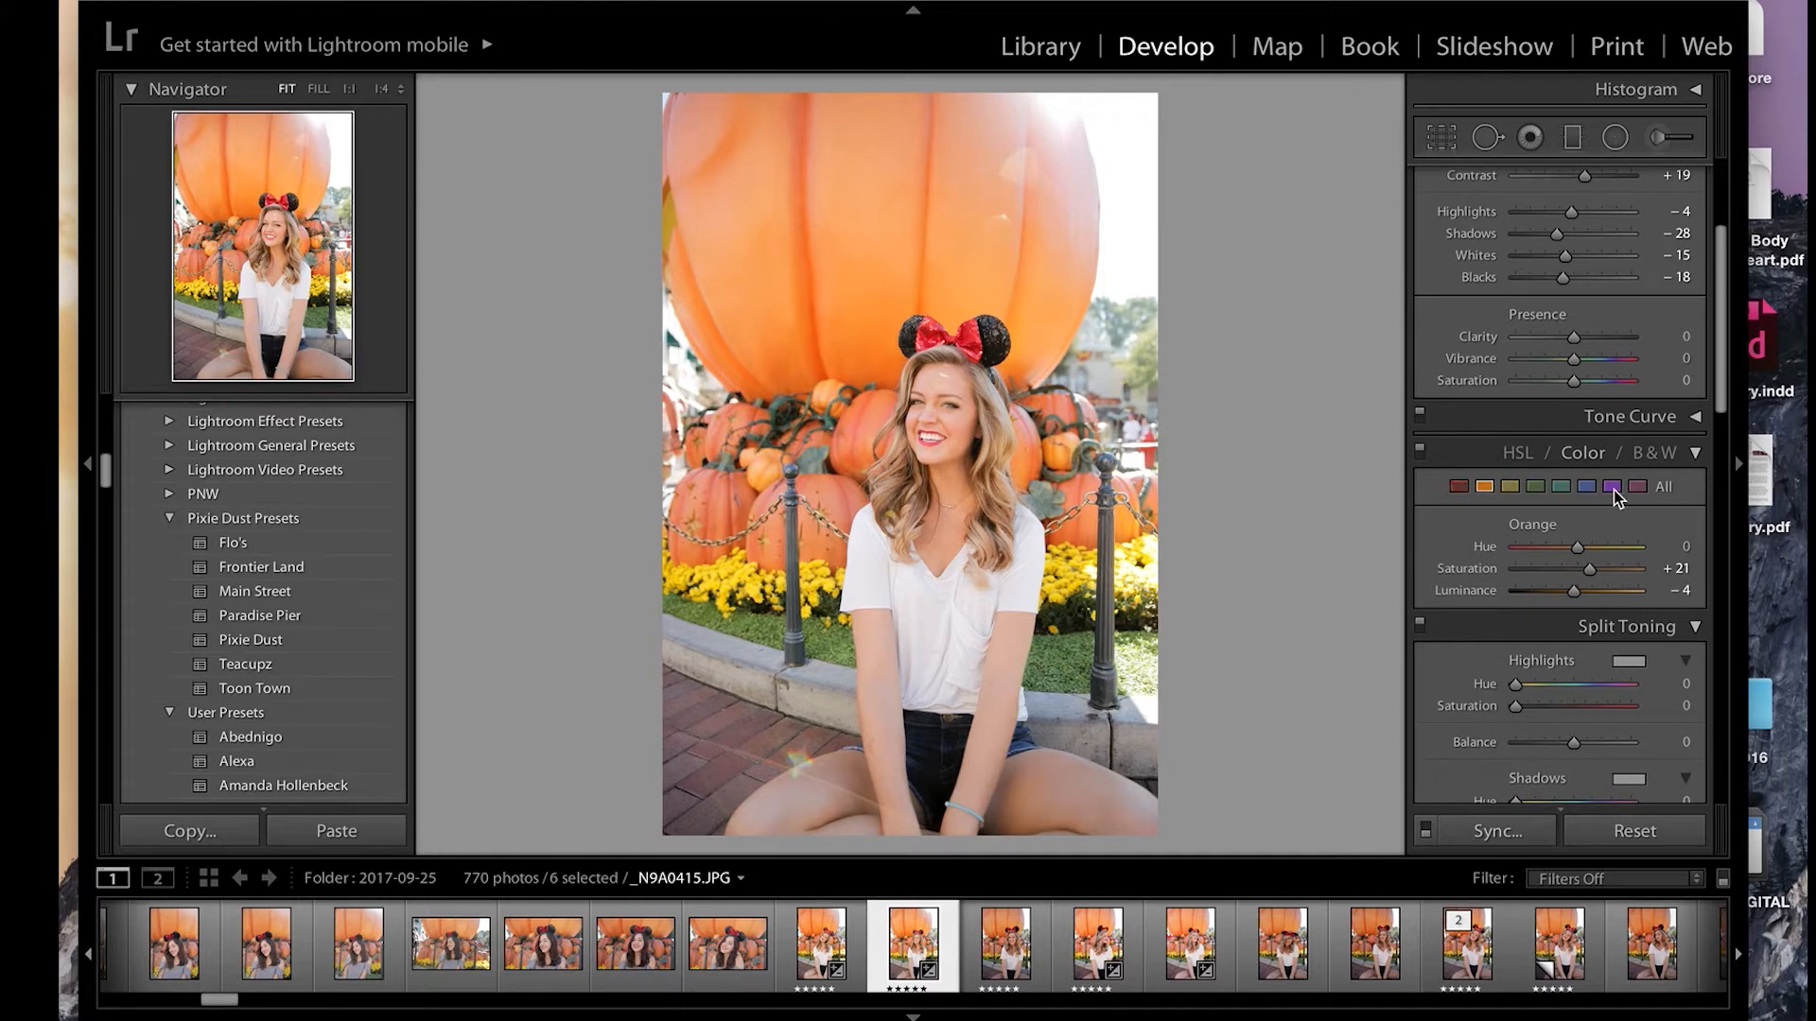
{"action": "left_click", "coordinate": [1640, 489]}
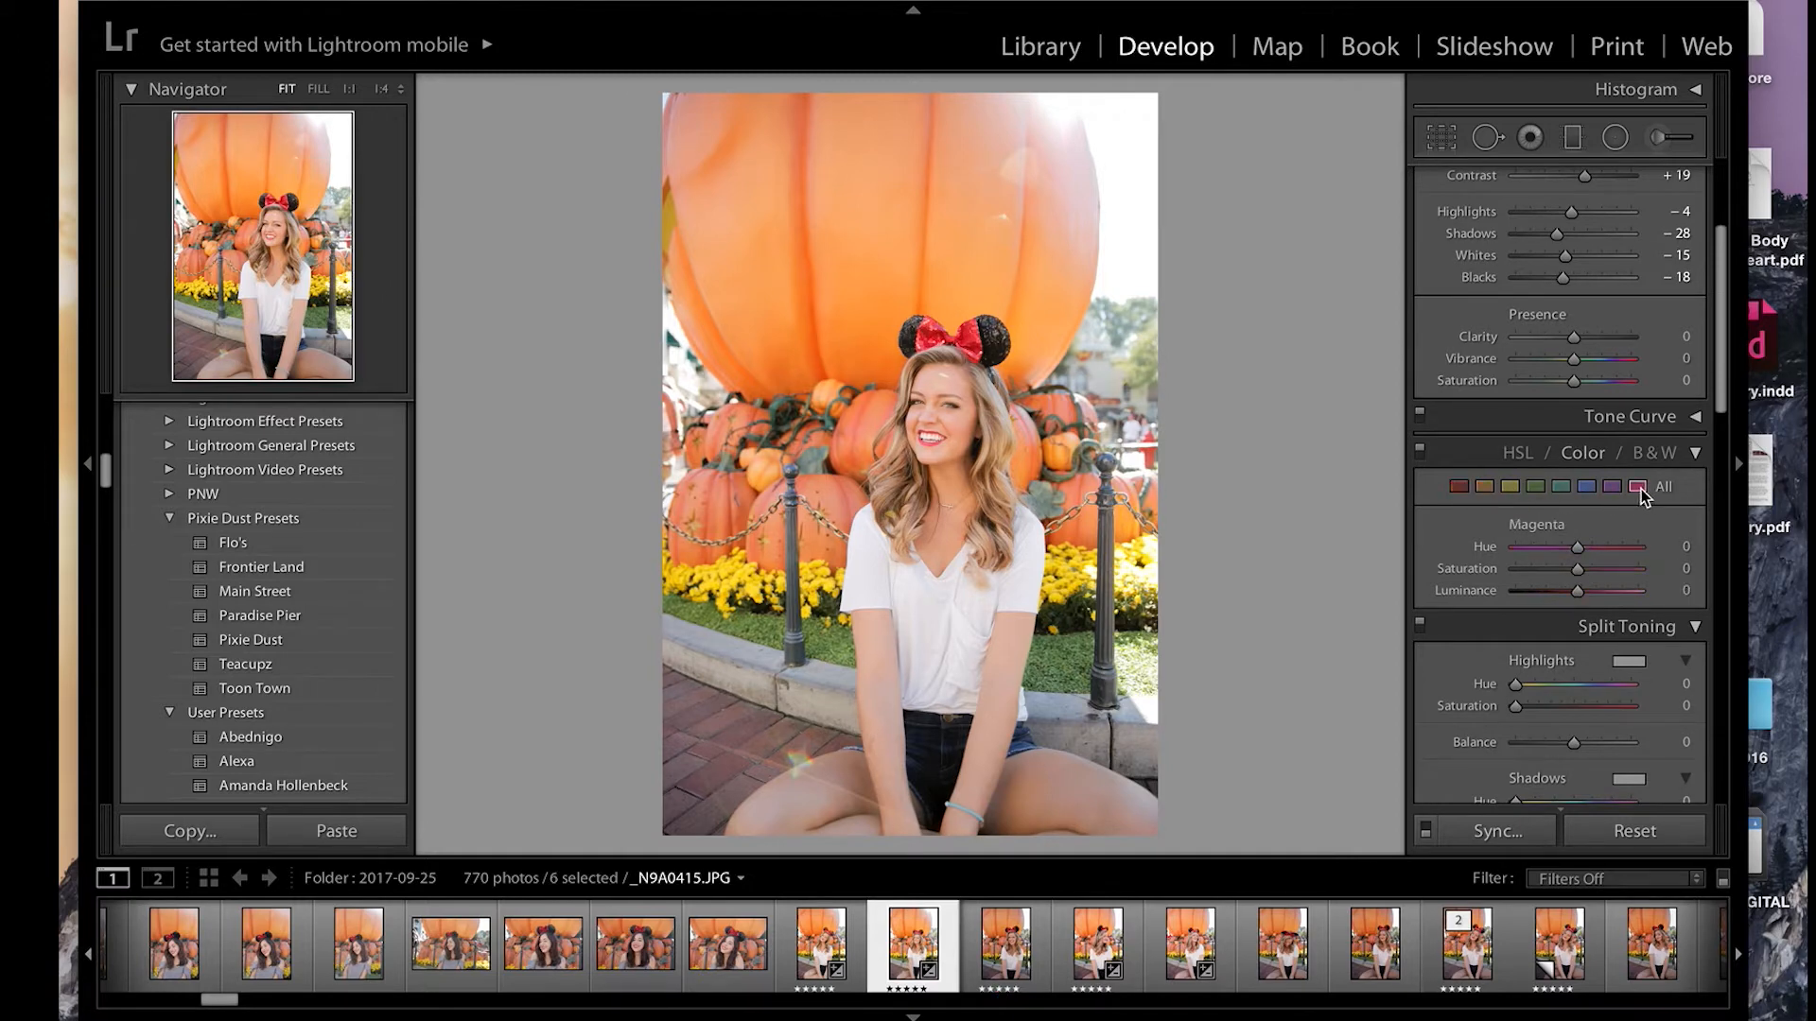
{"action": "left_click", "coordinate": [1563, 490]}
{"action": "left_click", "coordinate": [1513, 489]}
{"action": "left_click", "coordinate": [1459, 488]}
Step: Lower the orange saturation slightly and set the yellow luminance to +12
{"action": "left_click", "coordinate": [1484, 490]}
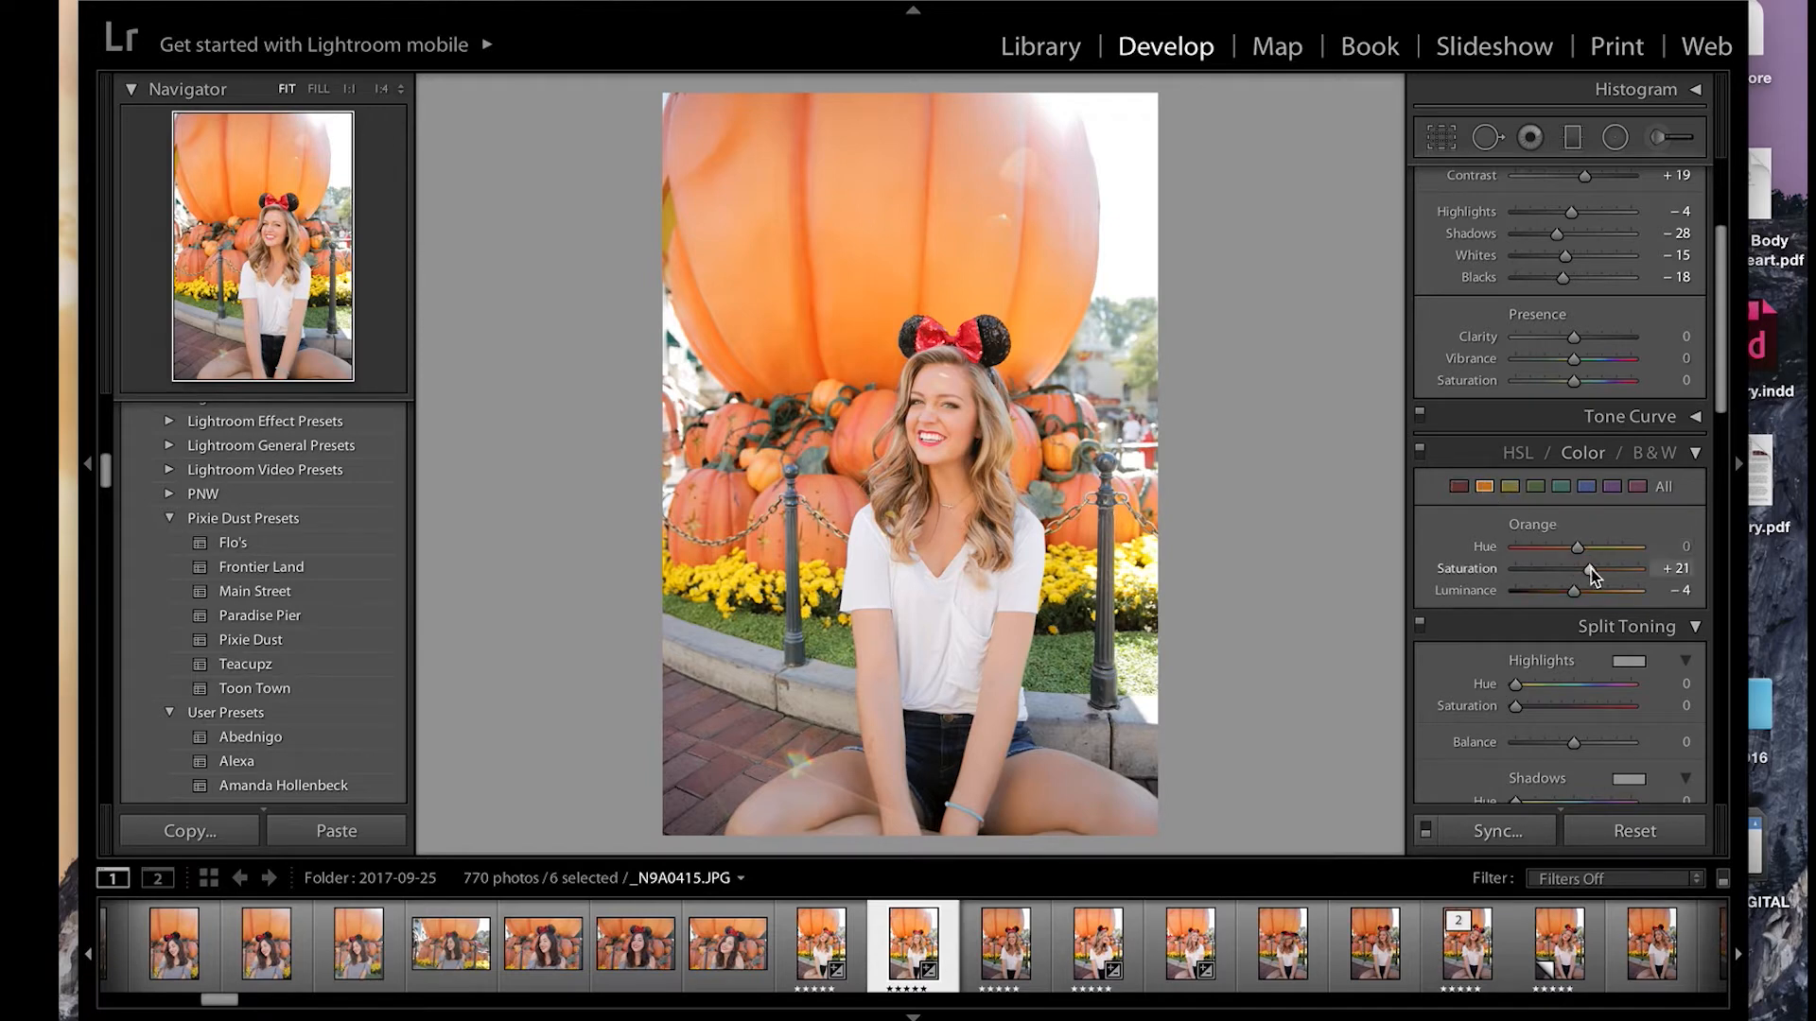
{"action": "left_click_drag", "start_coordinate": [1591, 569], "coordinate": [1587, 569]}
{"action": "left_click", "coordinate": [1510, 487]}
{"action": "left_click_drag", "start_coordinate": [1576, 590], "coordinate": [1579, 590]}
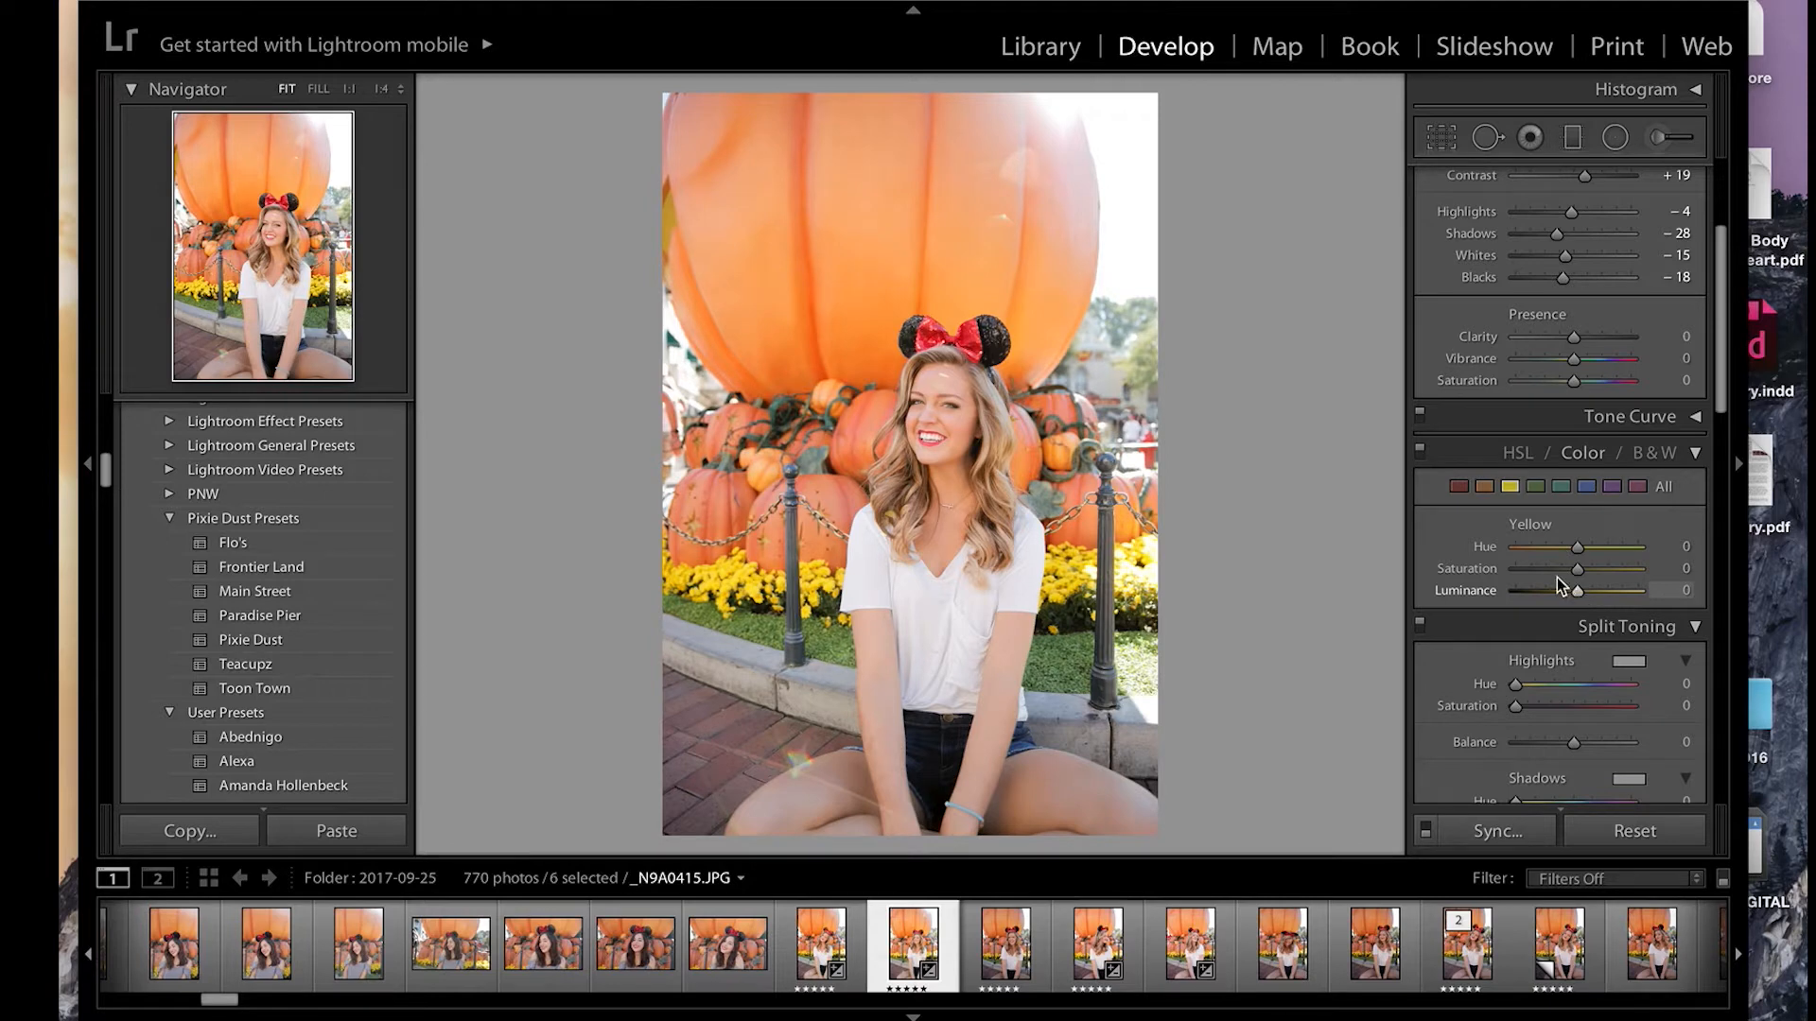
{"action": "left_click_drag", "start_coordinate": [1580, 593], "coordinate": [1581, 597]}
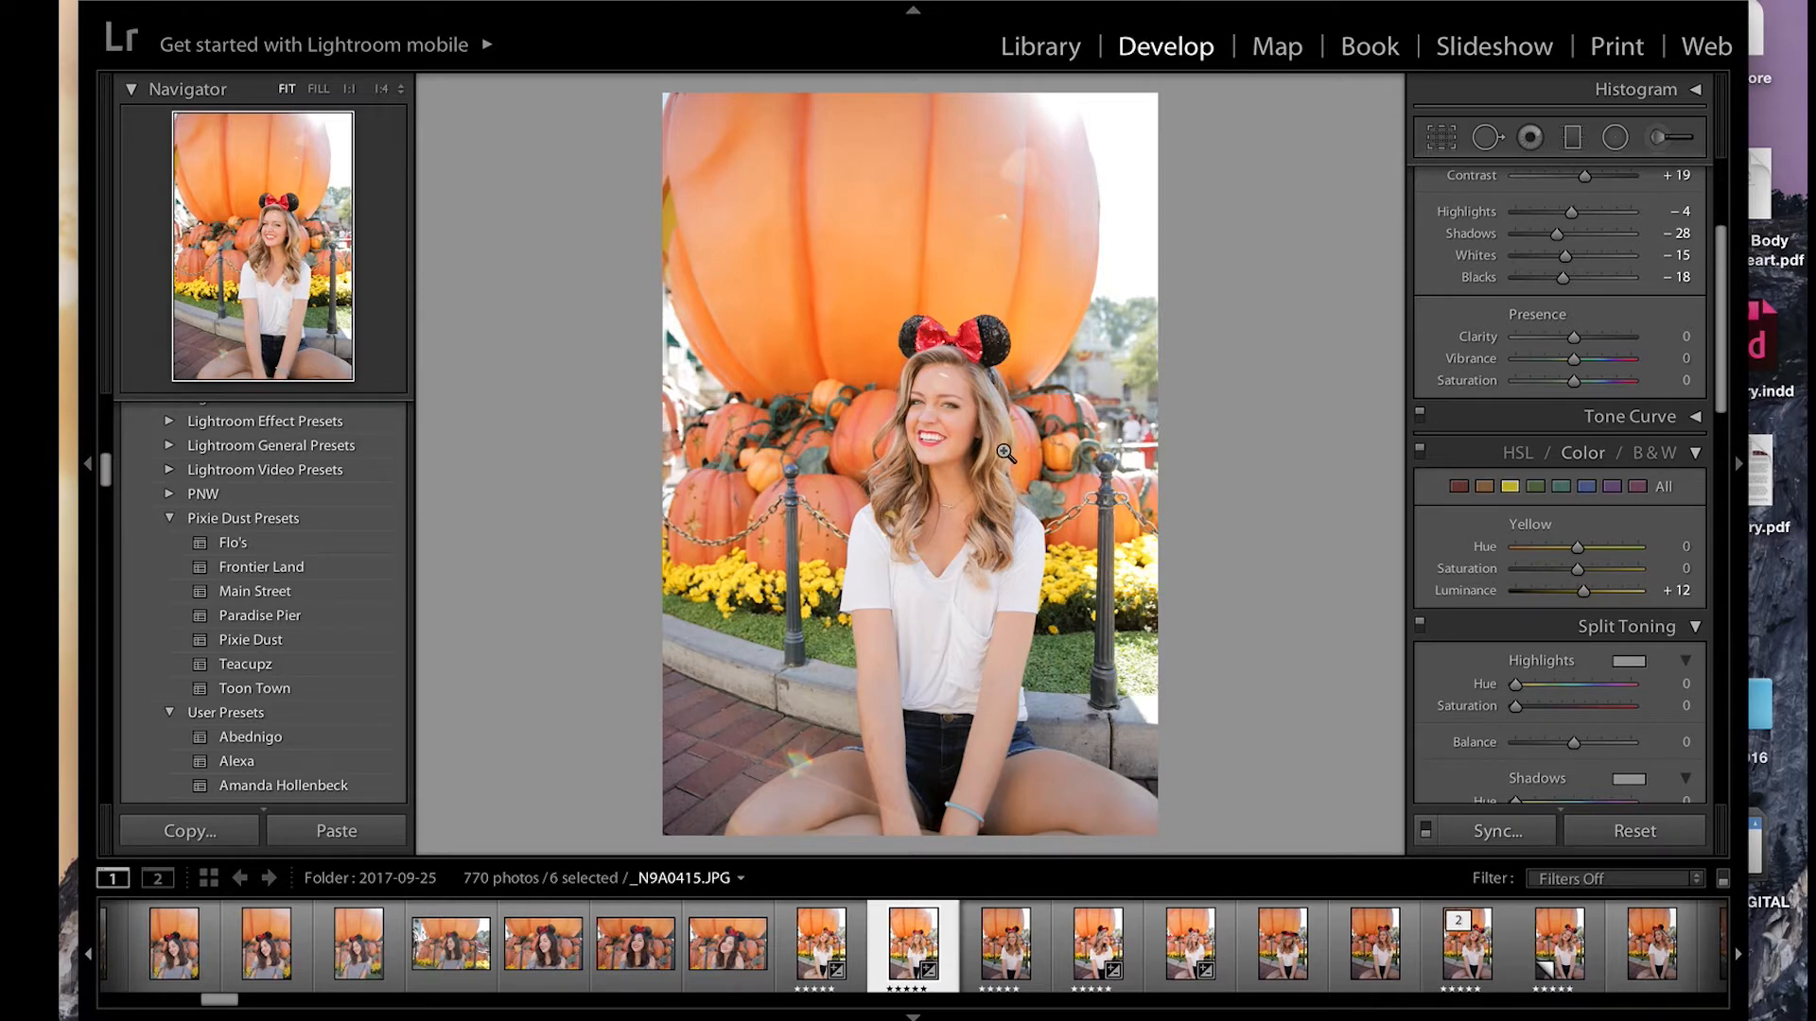
Step: Switch to photo _N9A0494.JPG and apply the Frontier Land preset with Blacks at +43 and Shadows at +42
{"action": "key", "text": "Right"}
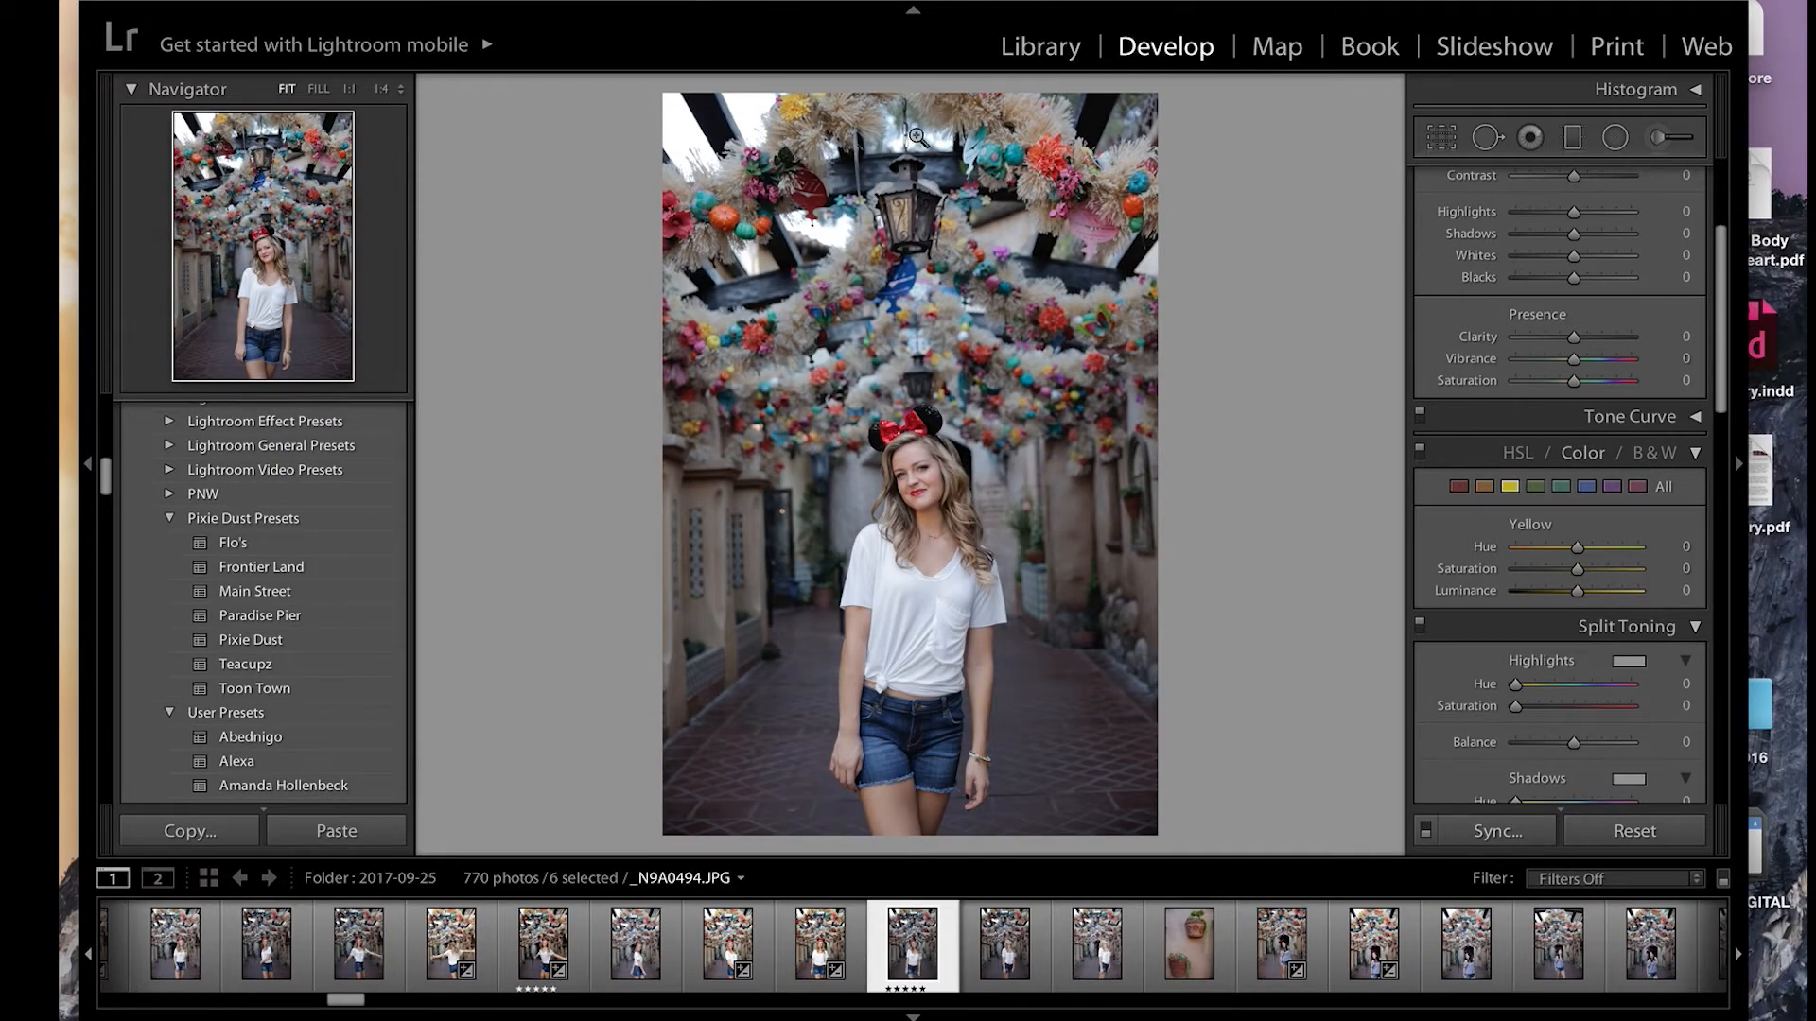
{"action": "left_click", "coordinate": [279, 572]}
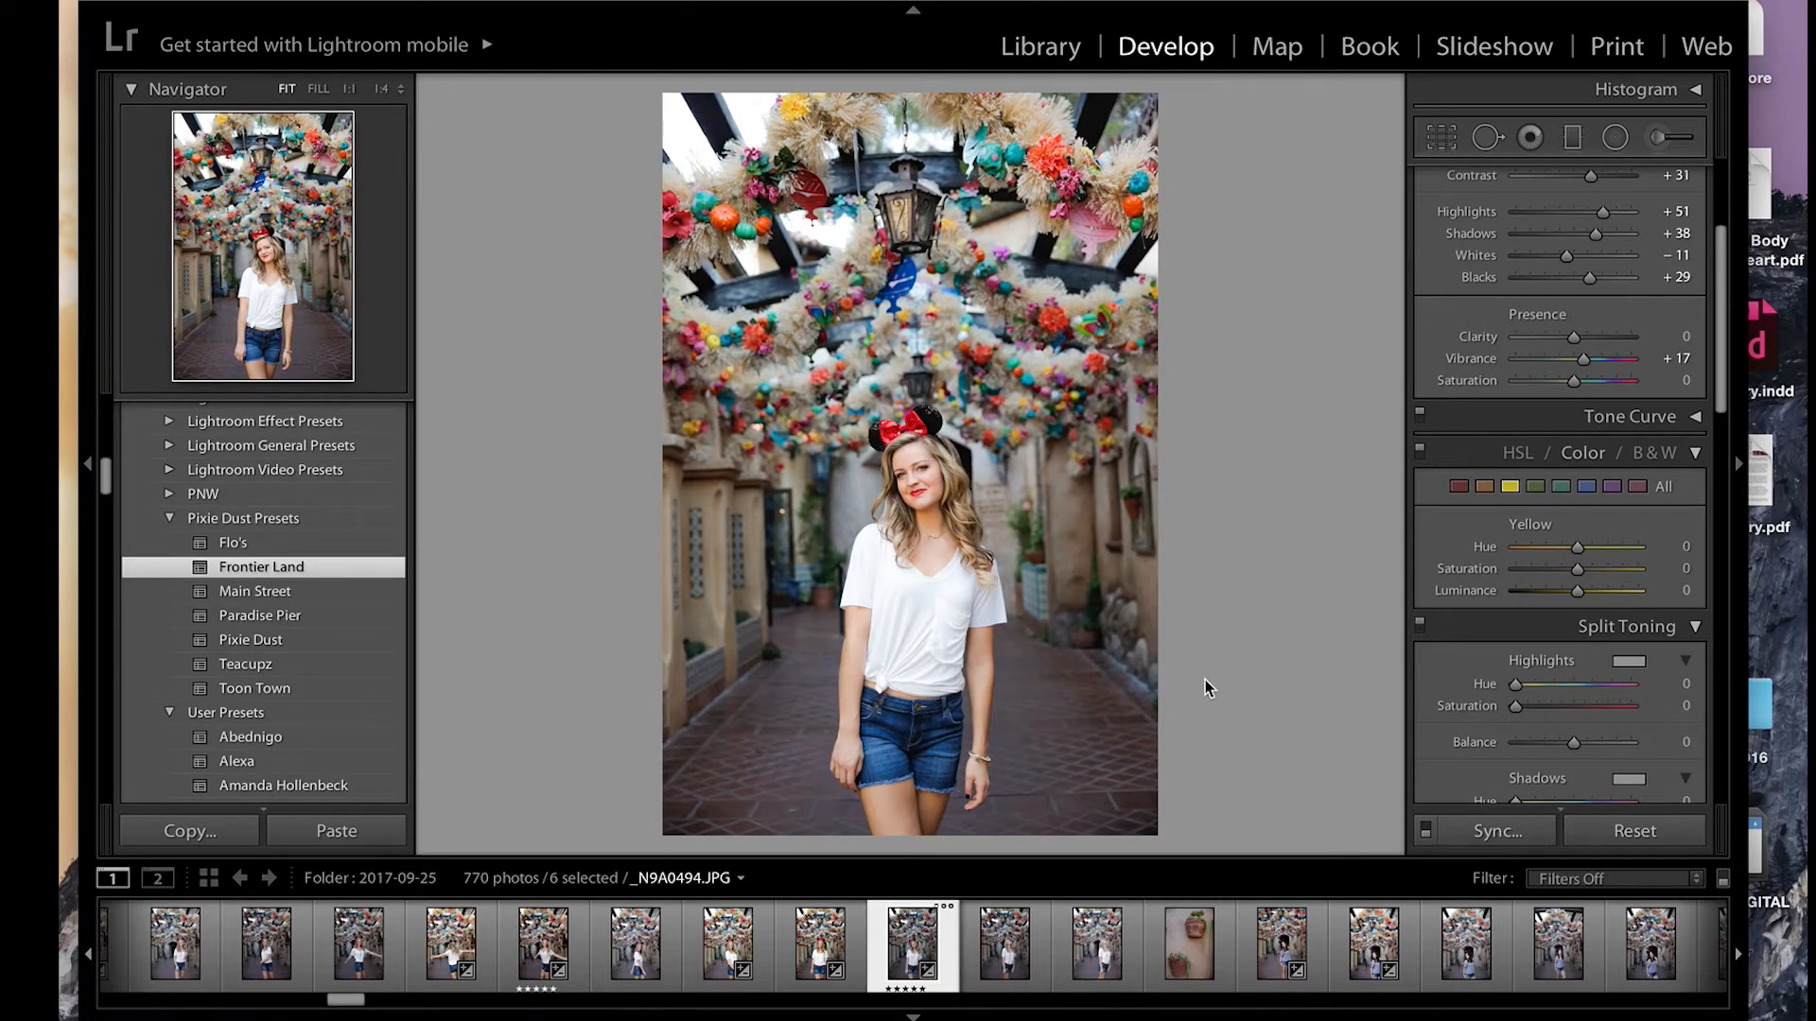
{"action": "scroll", "coordinate": [1498, 474], "scroll_direction": "up", "scroll_amount": 4}
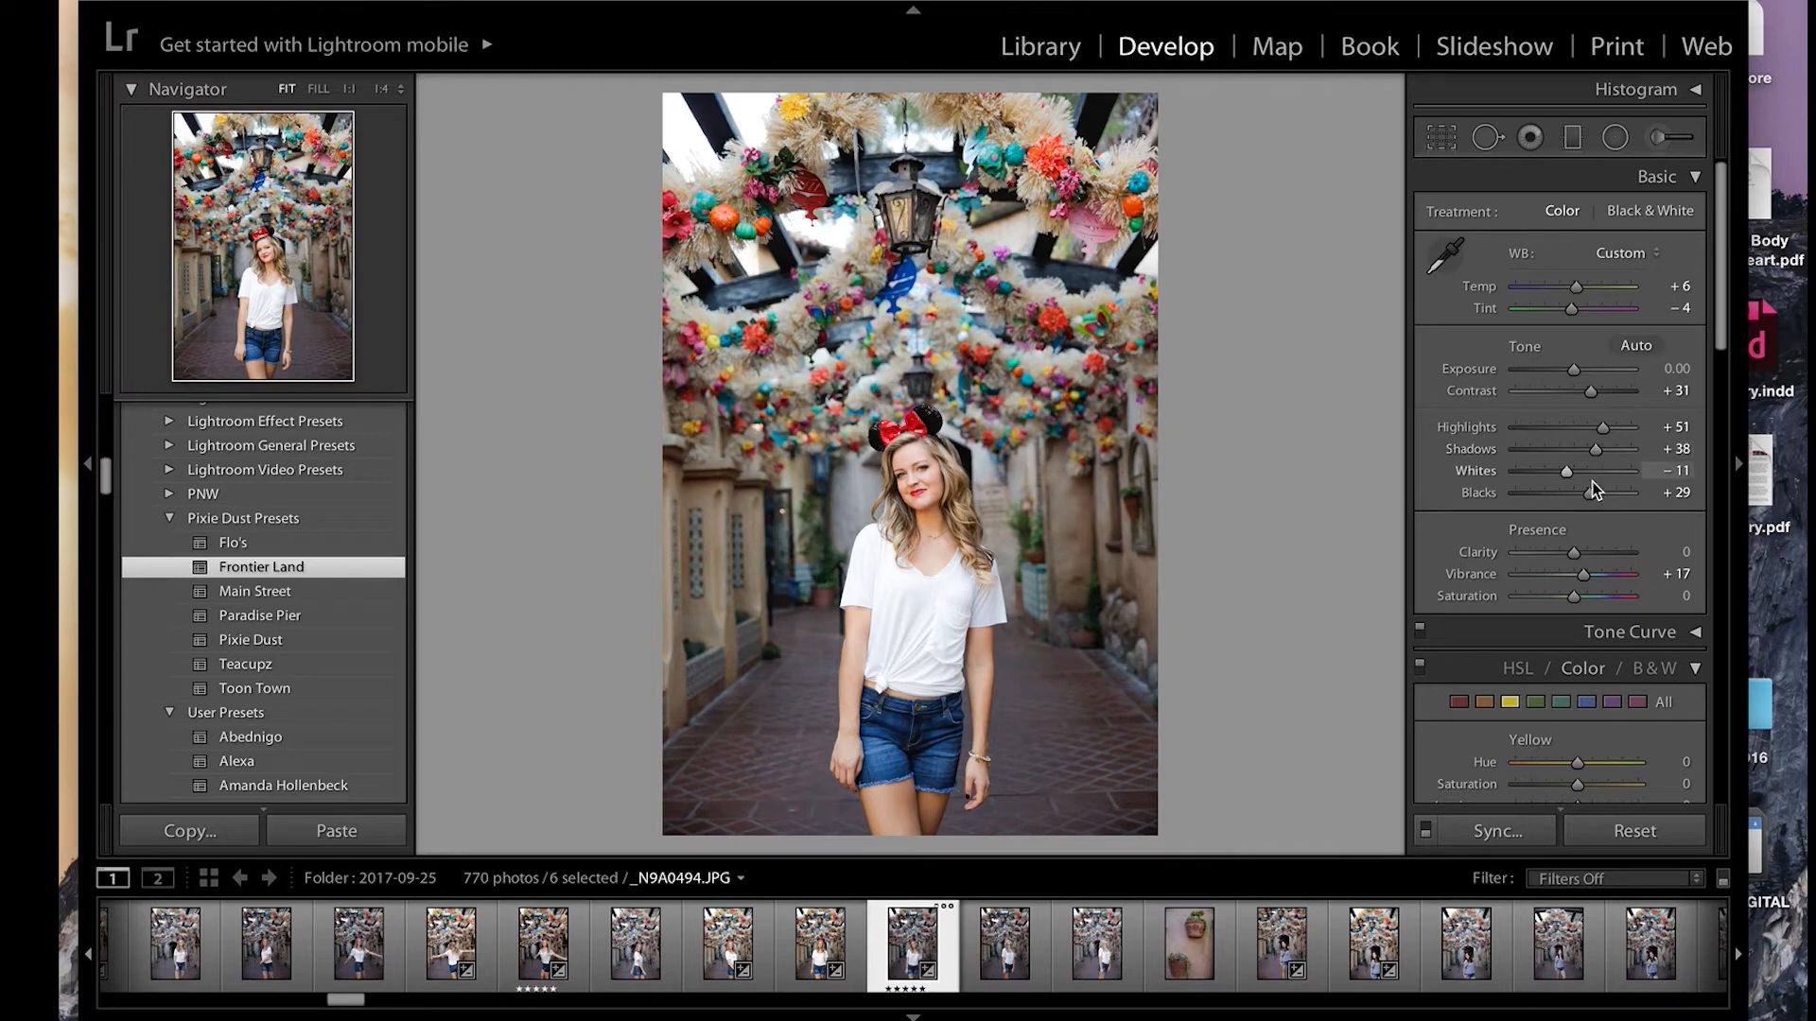
{"action": "left_click_drag", "start_coordinate": [1590, 491], "coordinate": [1595, 451]}
Step: Set the saturation of the blue colour channel to +3
{"action": "scroll", "coordinate": [1570, 515], "scroll_direction": "down", "scroll_amount": 4}
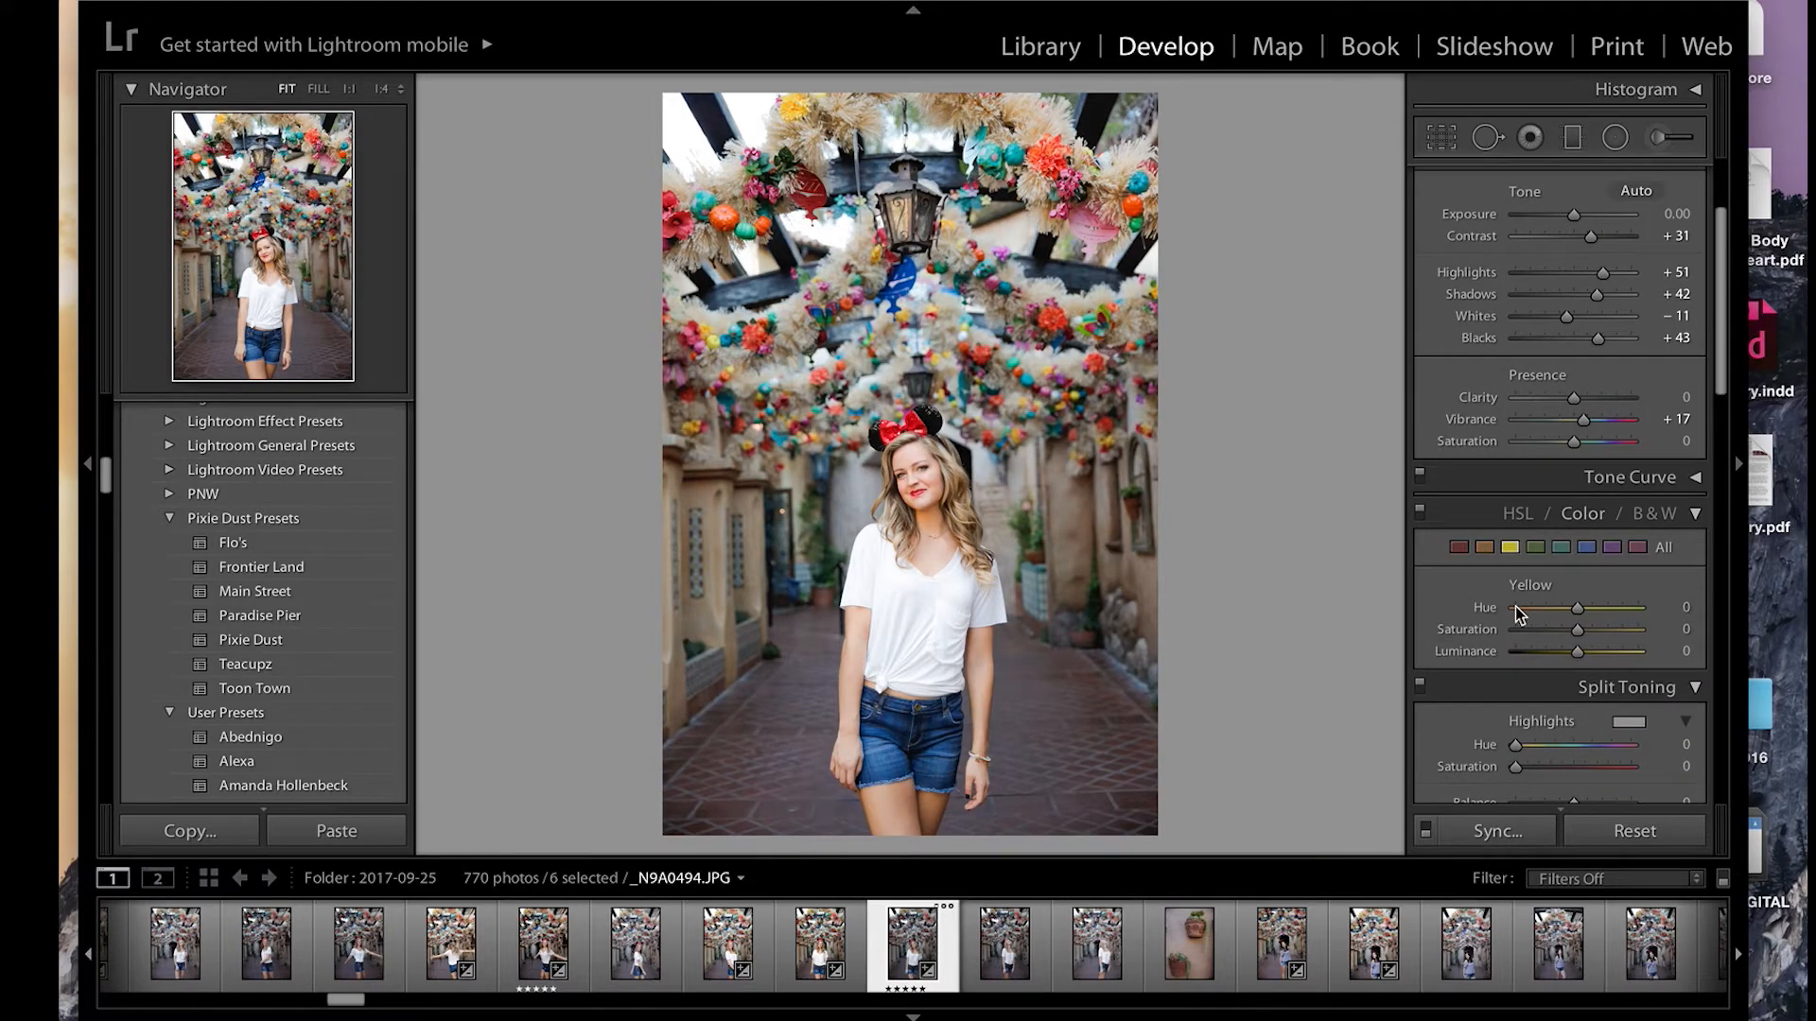
{"action": "left_click", "coordinate": [1584, 547]}
{"action": "left_click_drag", "start_coordinate": [1577, 630], "coordinate": [1579, 634]}
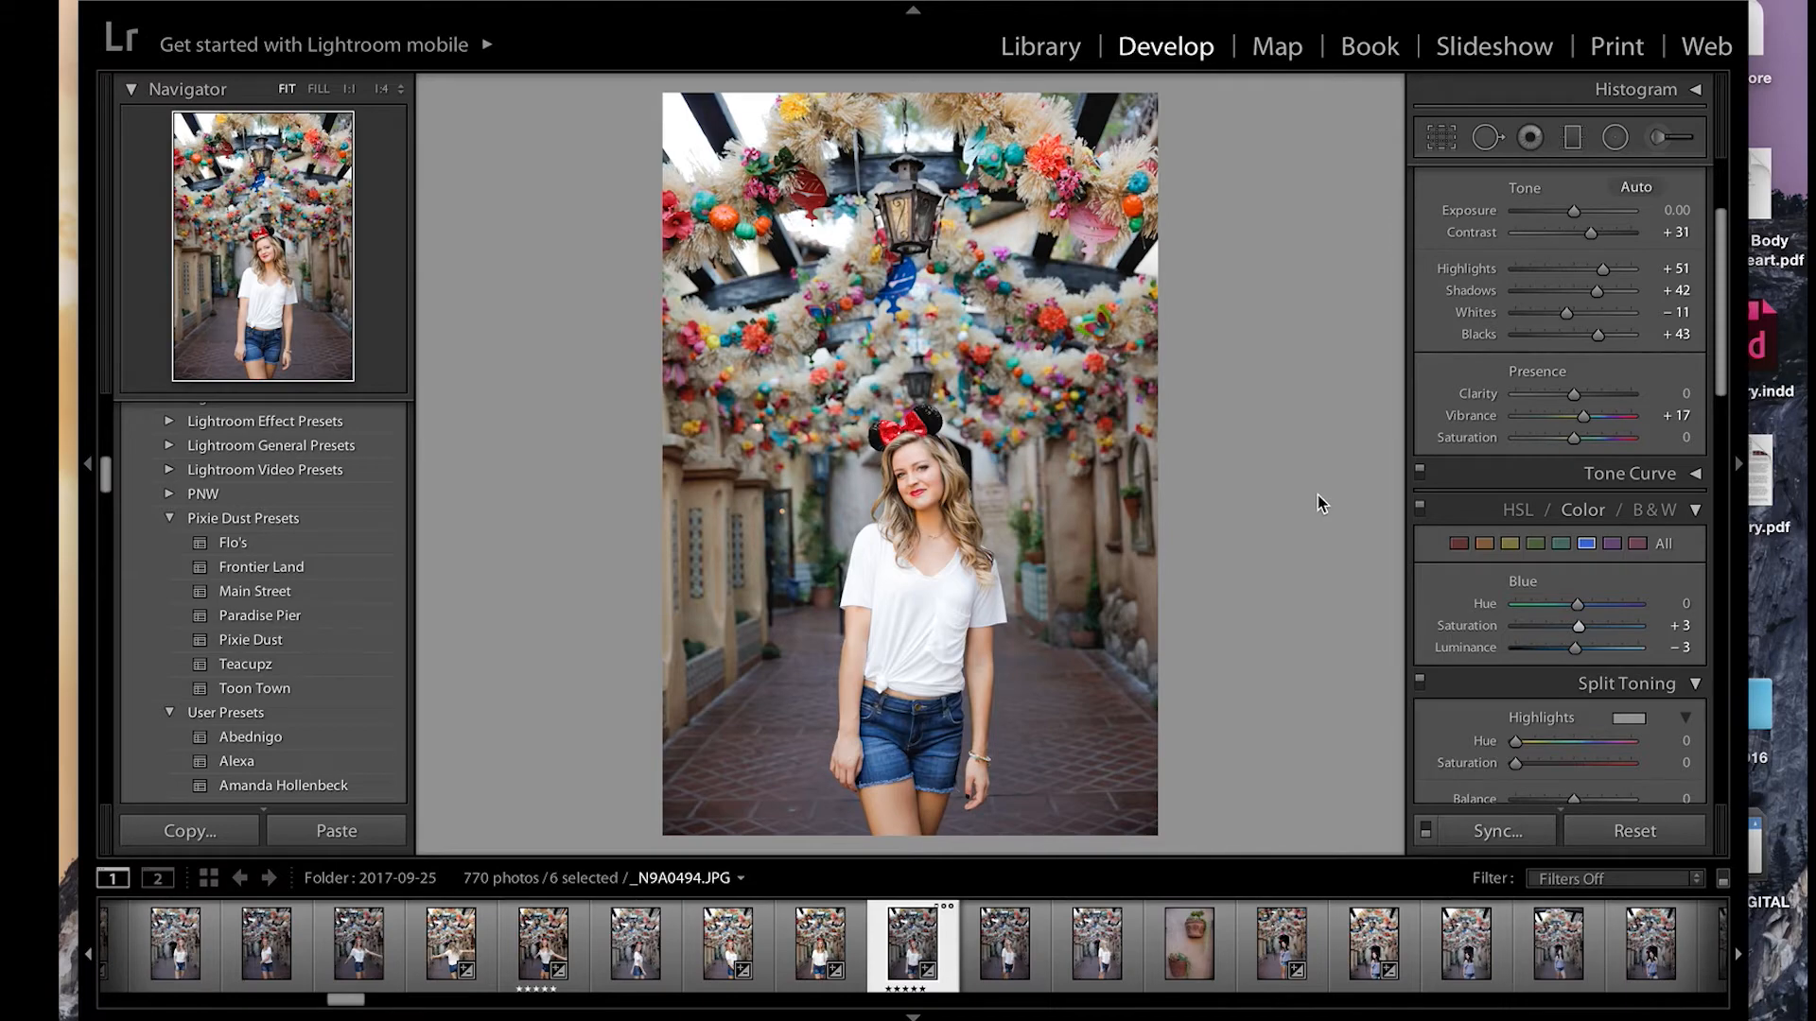
Step: Set the sharpening amount to 41 while checking the face at 1:1, then return to the full view
{"action": "left_click", "coordinate": [917, 437]}
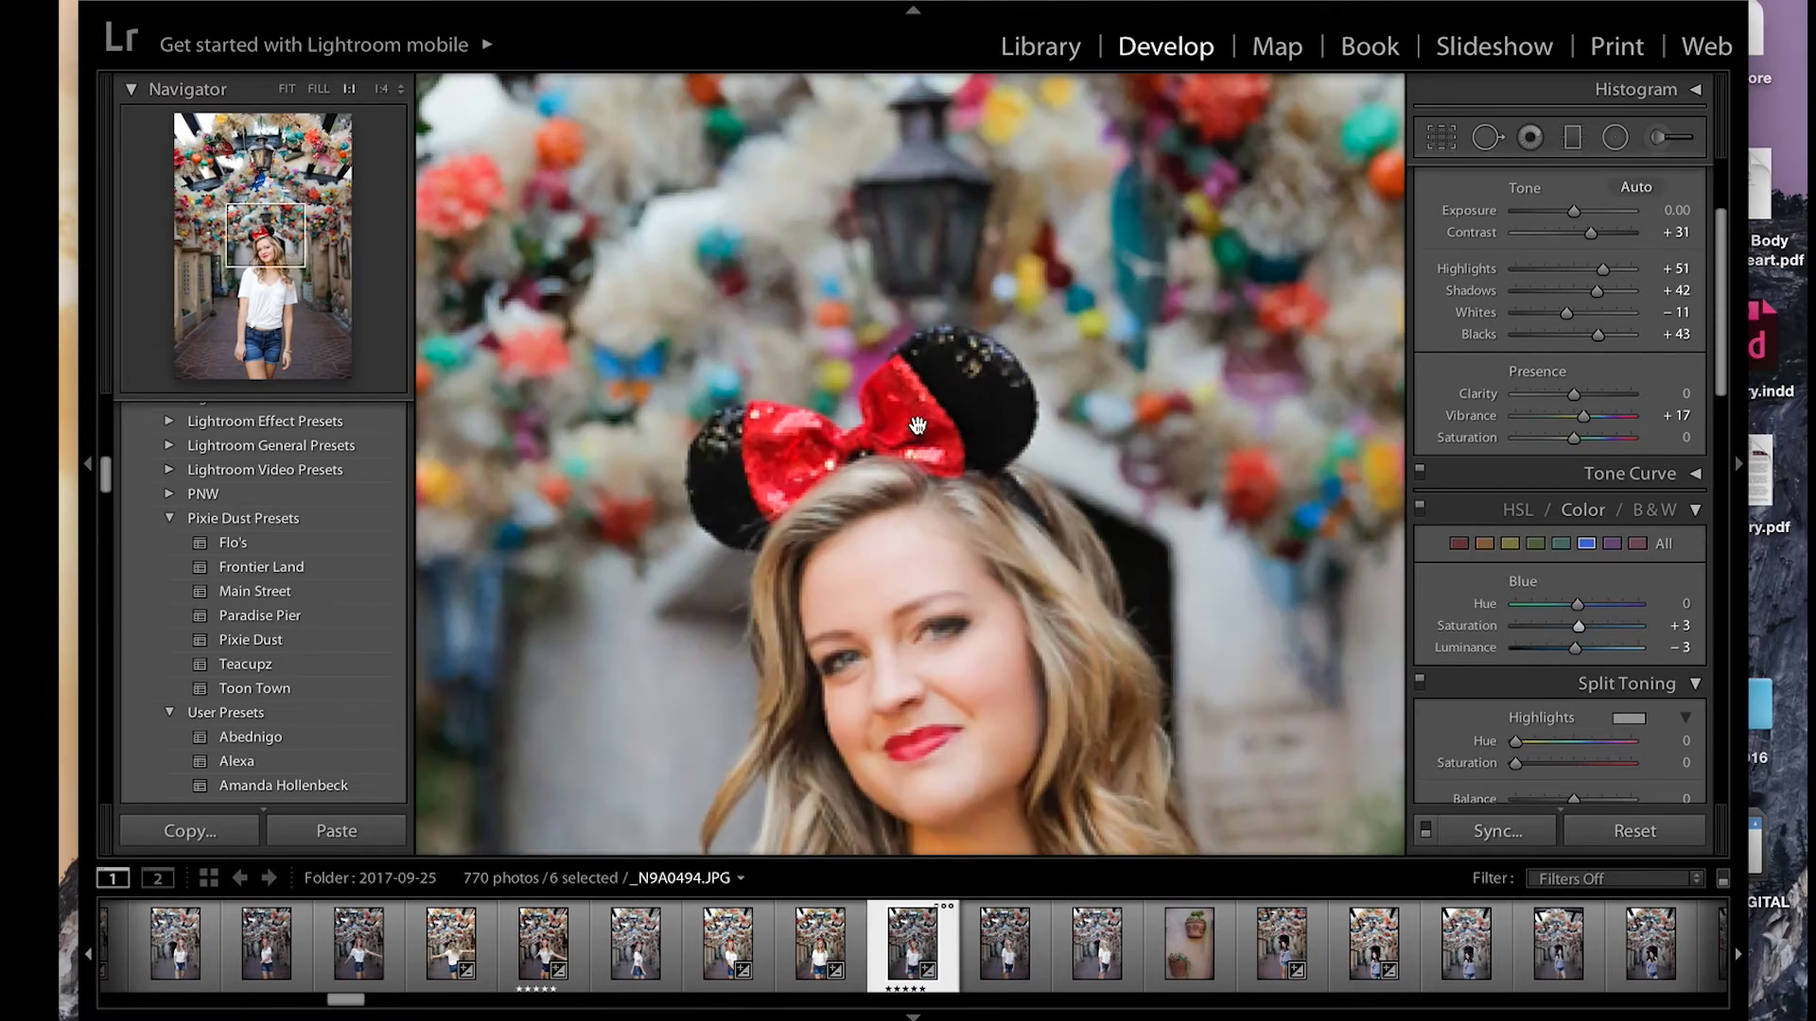
{"action": "scroll", "coordinate": [1617, 662], "scroll_direction": "down", "scroll_amount": 5}
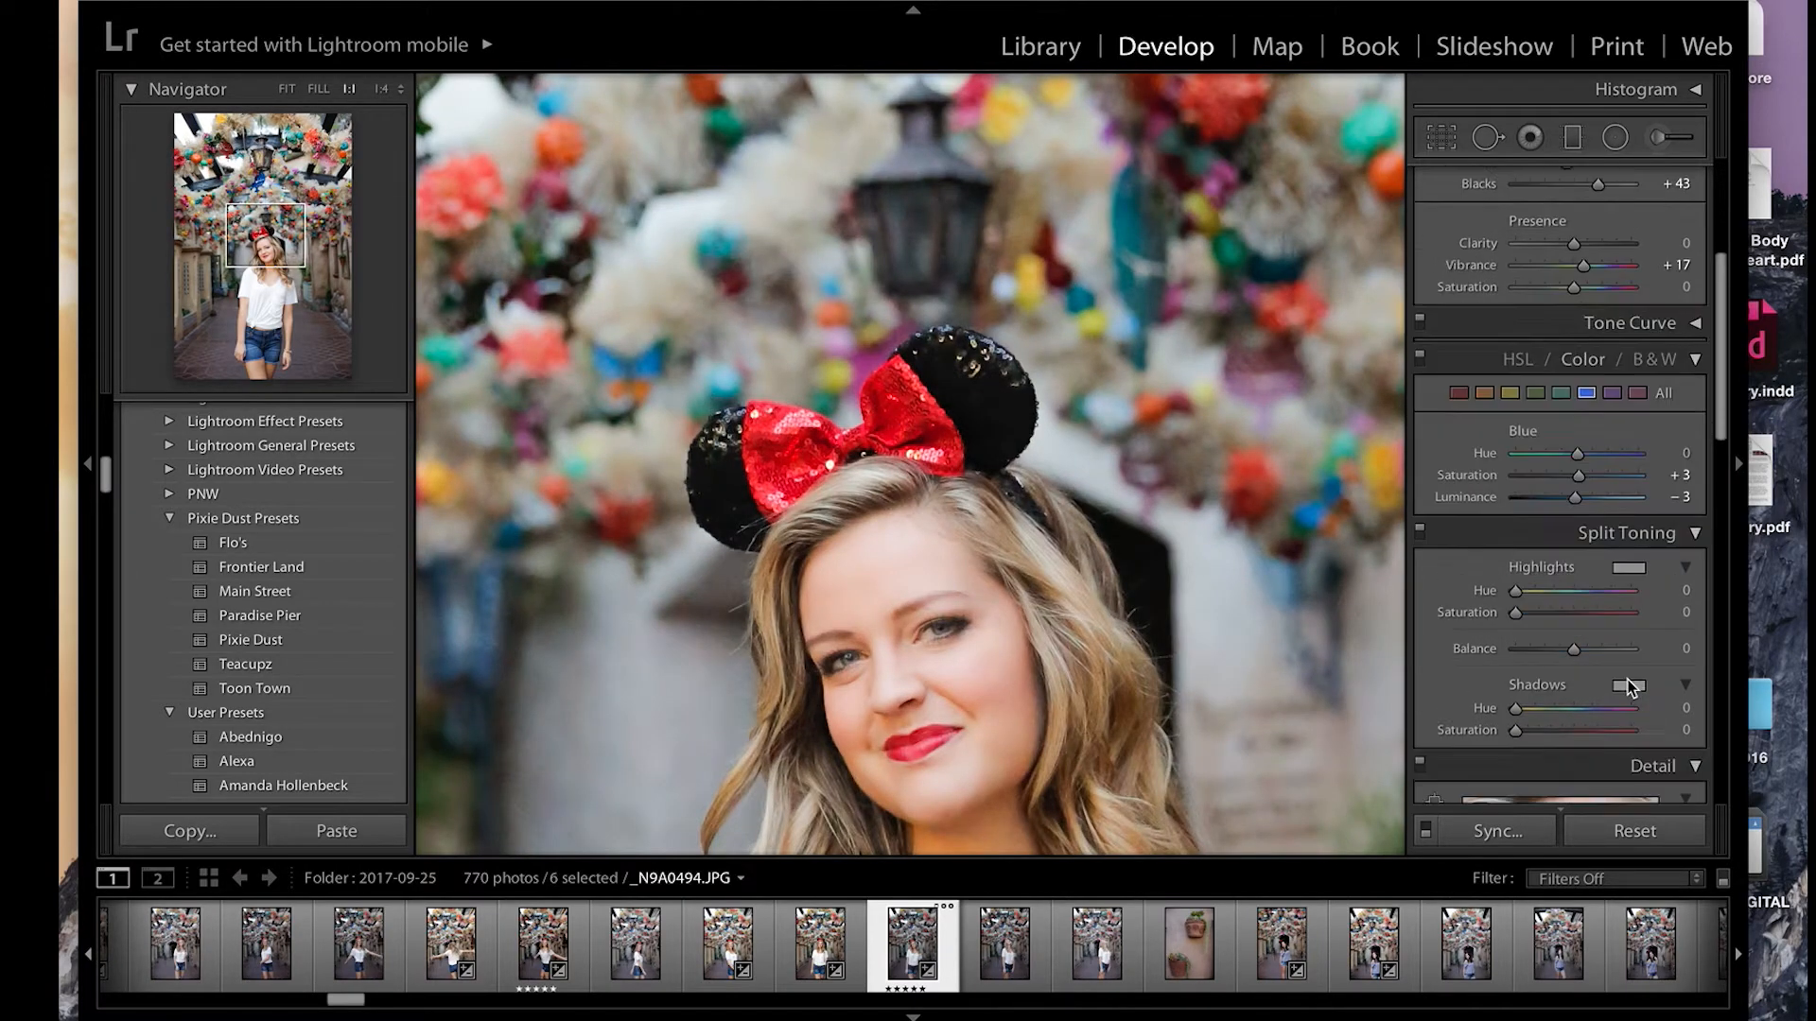
{"action": "scroll", "coordinate": [1621, 666], "scroll_direction": "down", "scroll_amount": 5}
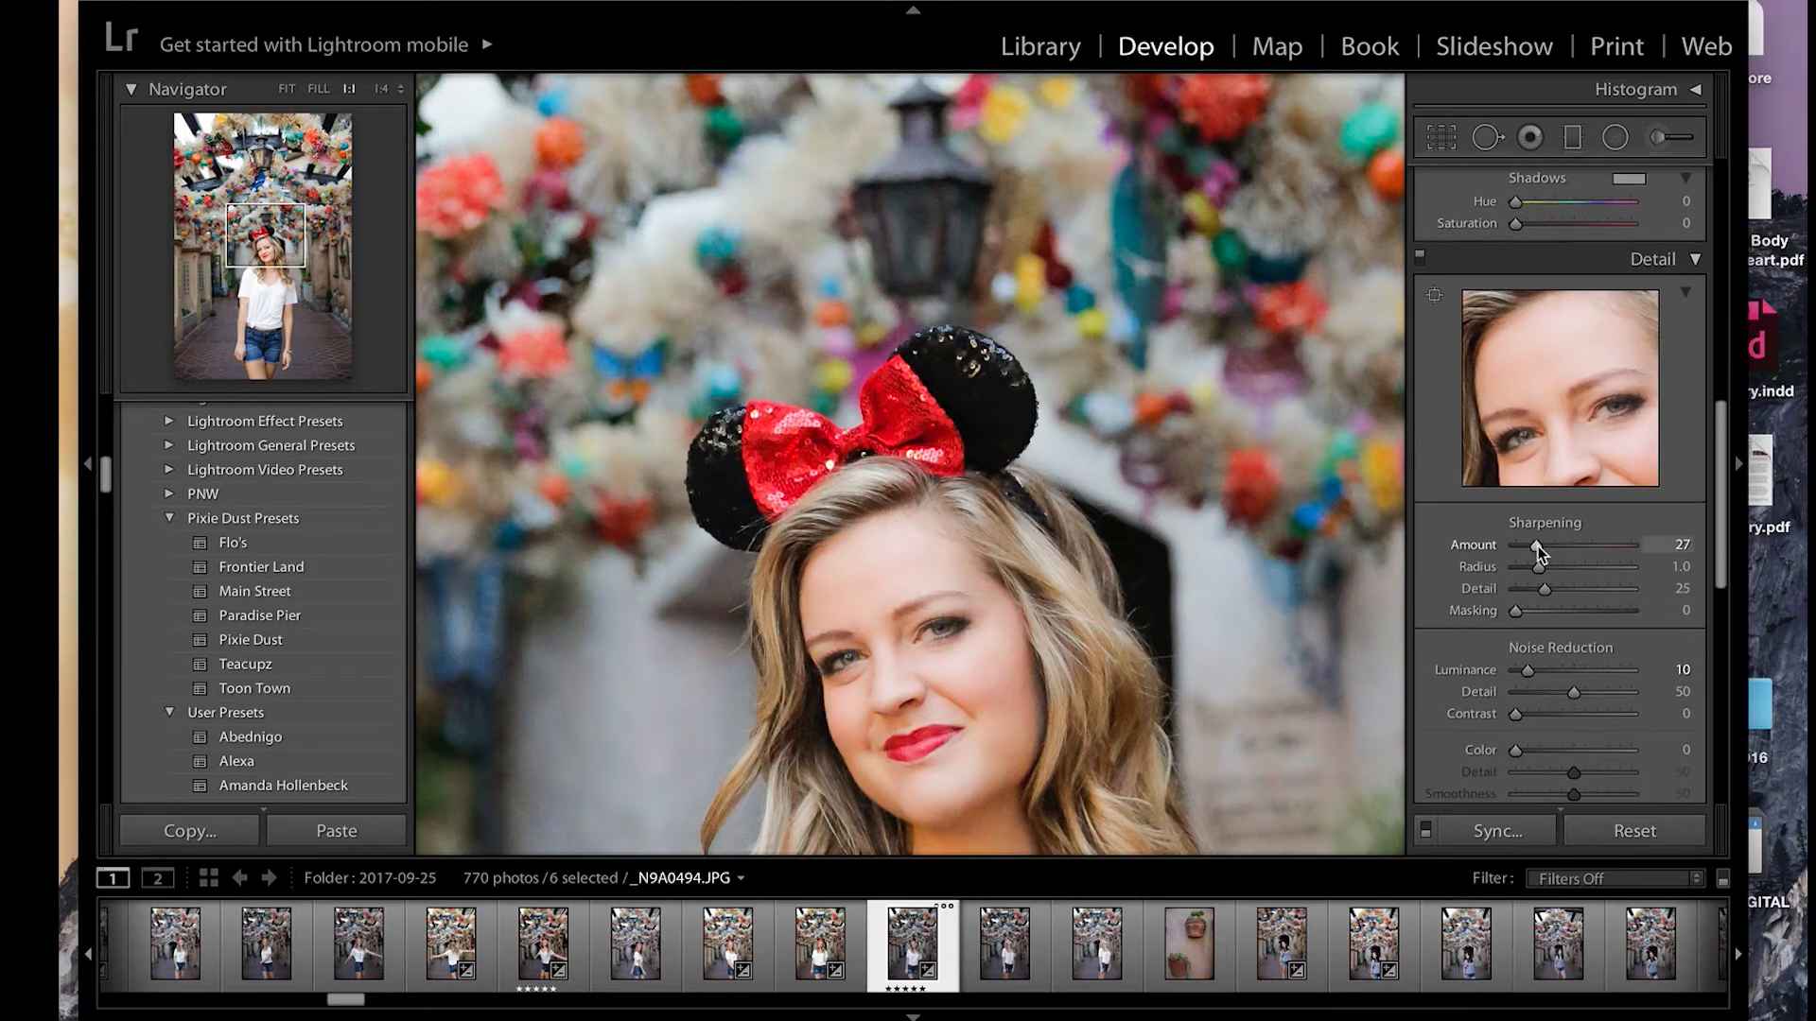
{"action": "left_click_drag", "start_coordinate": [1544, 546], "coordinate": [1547, 548]}
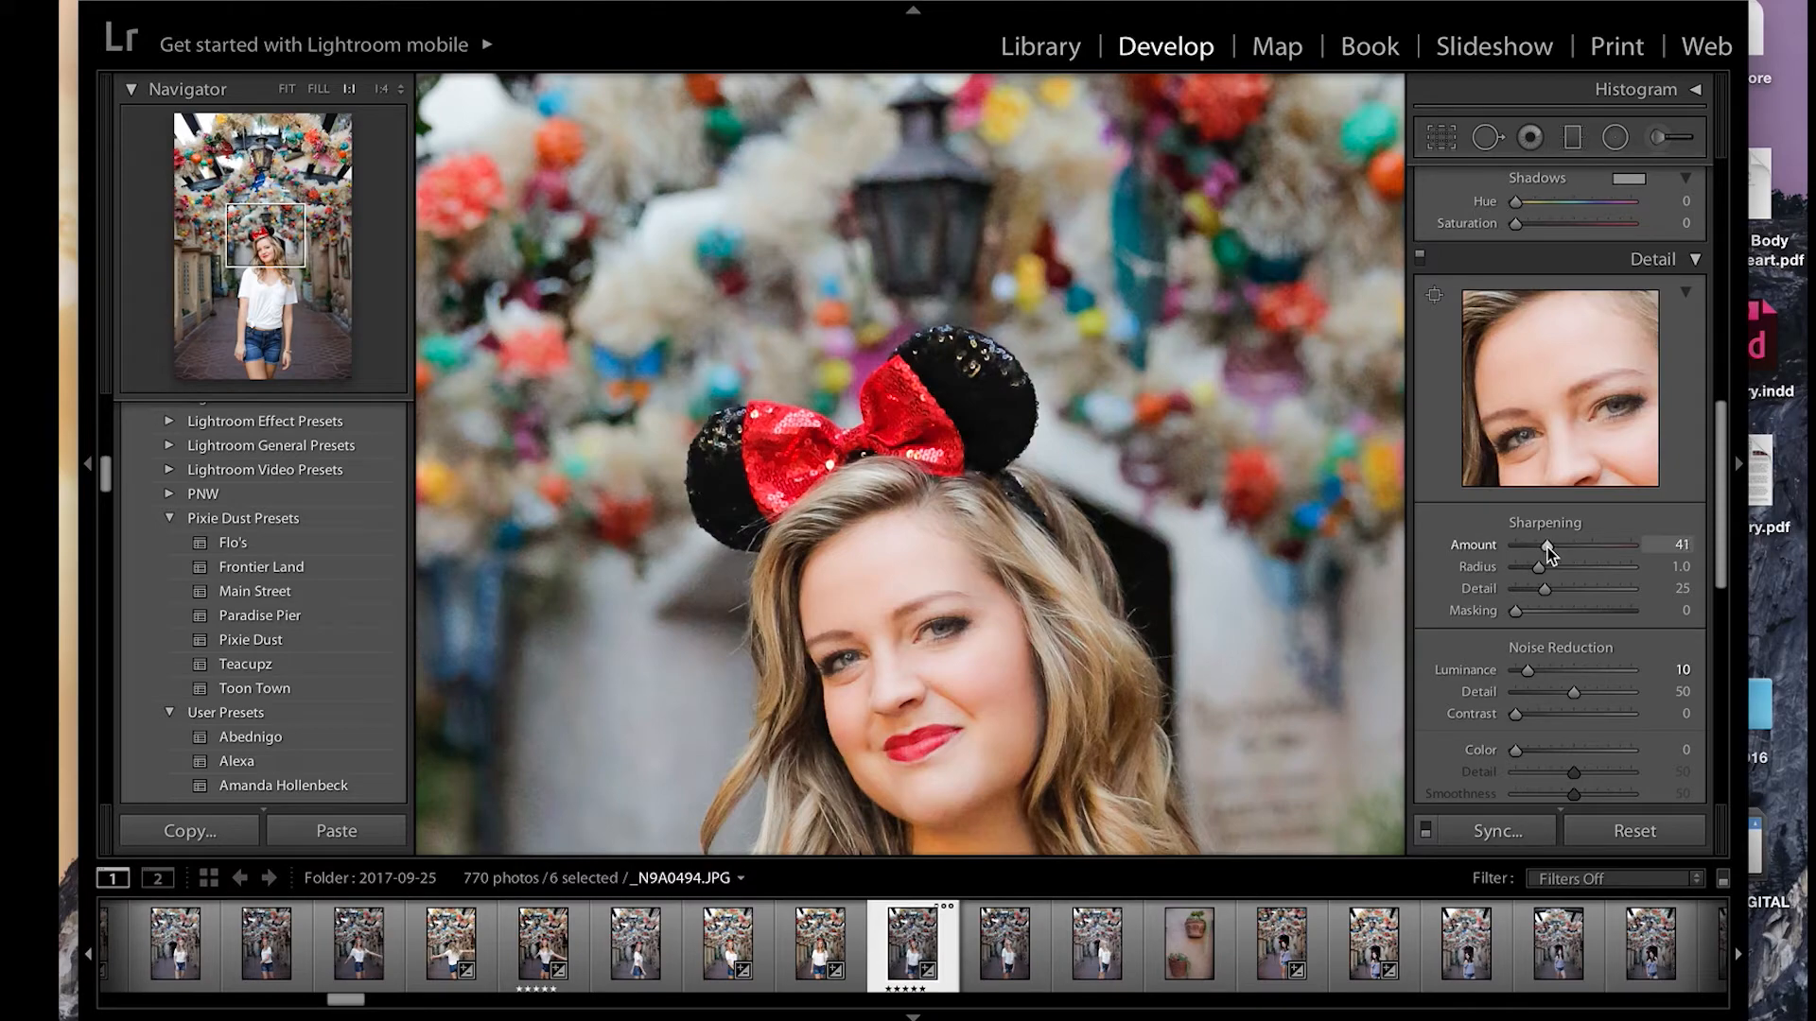
{"action": "left_click", "coordinate": [857, 457]}
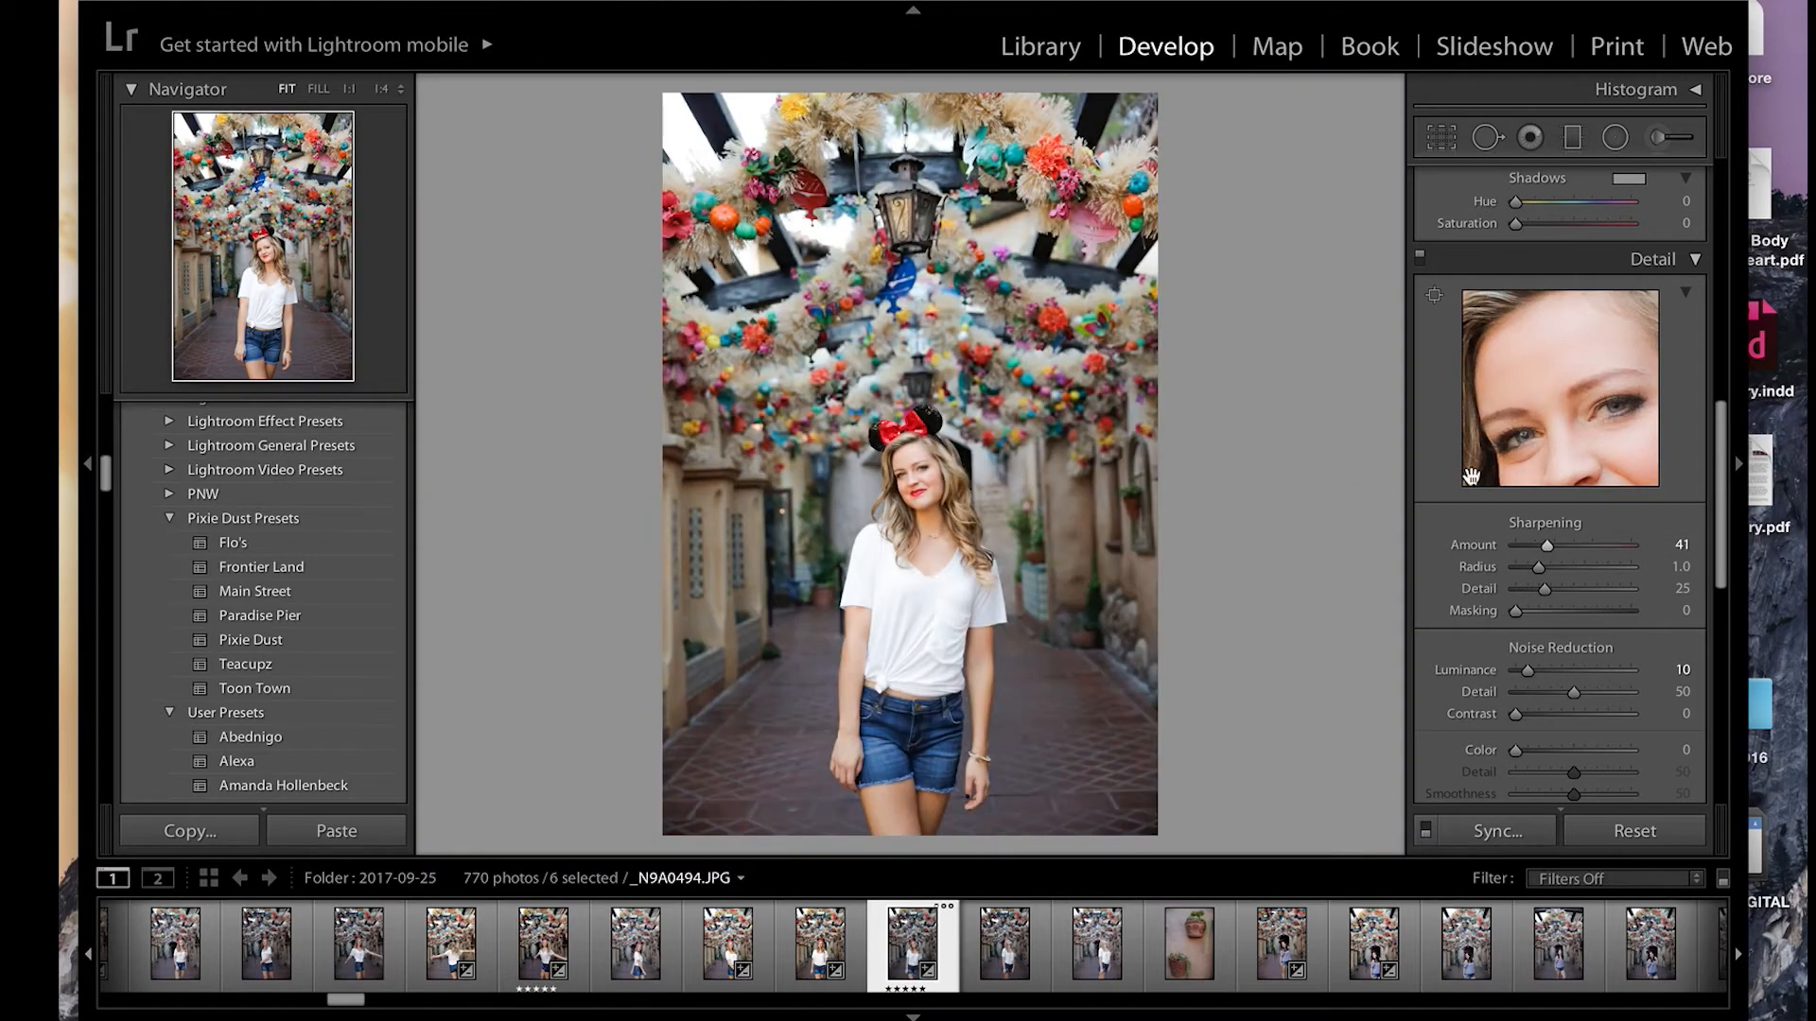
Step: Set the Contrast of the Frontier Land portrait to +26
{"action": "scroll", "coordinate": [1660, 618], "scroll_direction": "up", "scroll_amount": 8}
{"action": "scroll", "coordinate": [1611, 617], "scroll_direction": "up", "scroll_amount": 3}
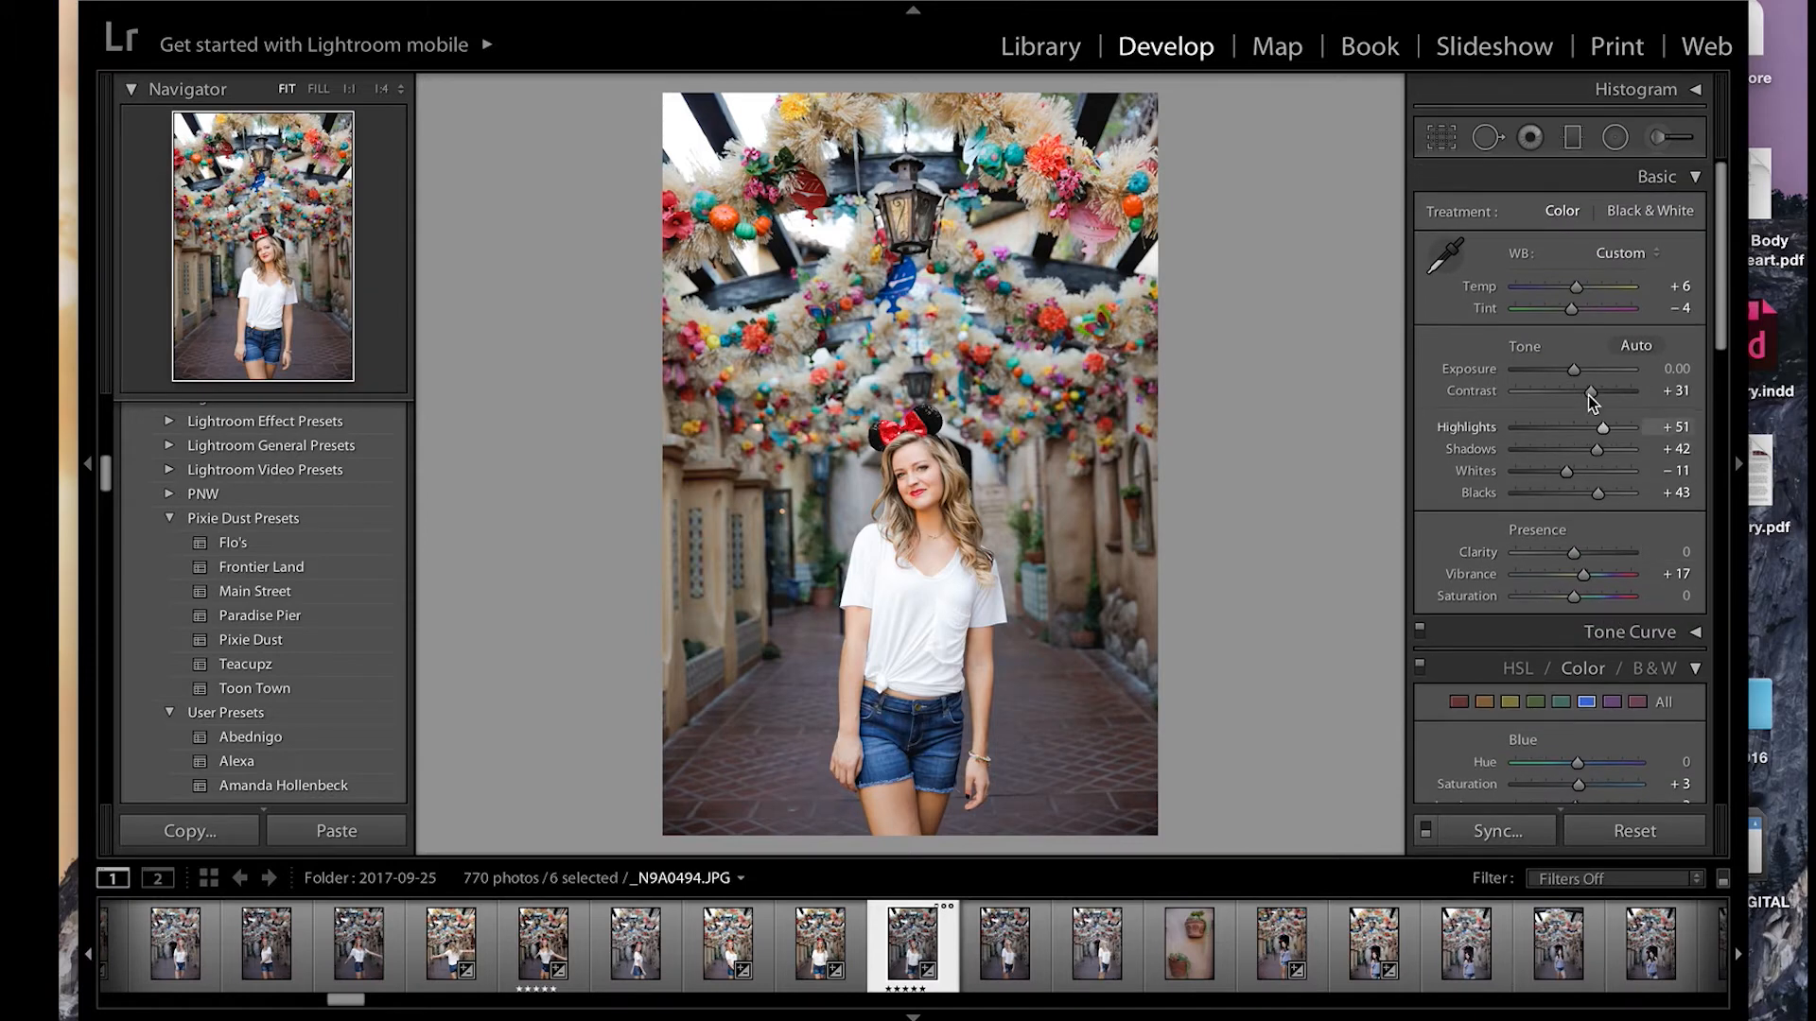
{"action": "left_click_drag", "start_coordinate": [1587, 393], "coordinate": [1587, 389]}
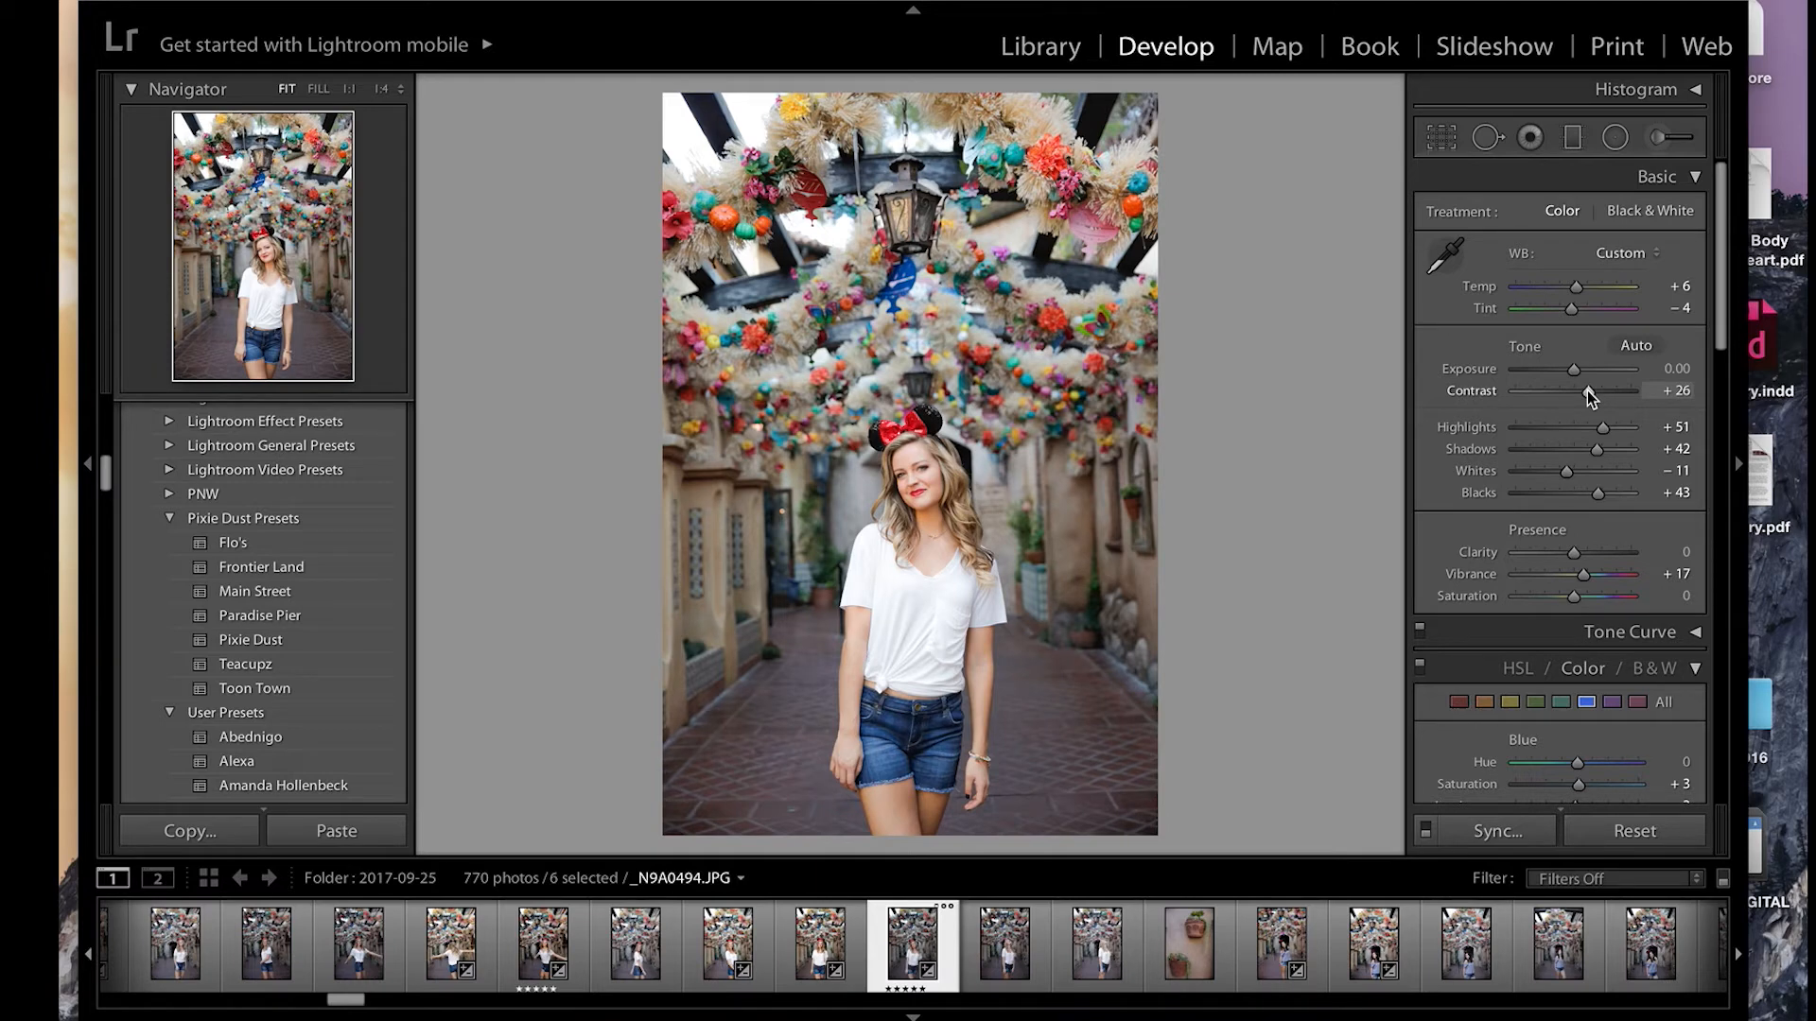
Step: Switch to _N9A0551.JPG / Copy 1, try the Pixie Dust and Teacupz presets, and apply Flo's
{"action": "key", "text": "Right"}
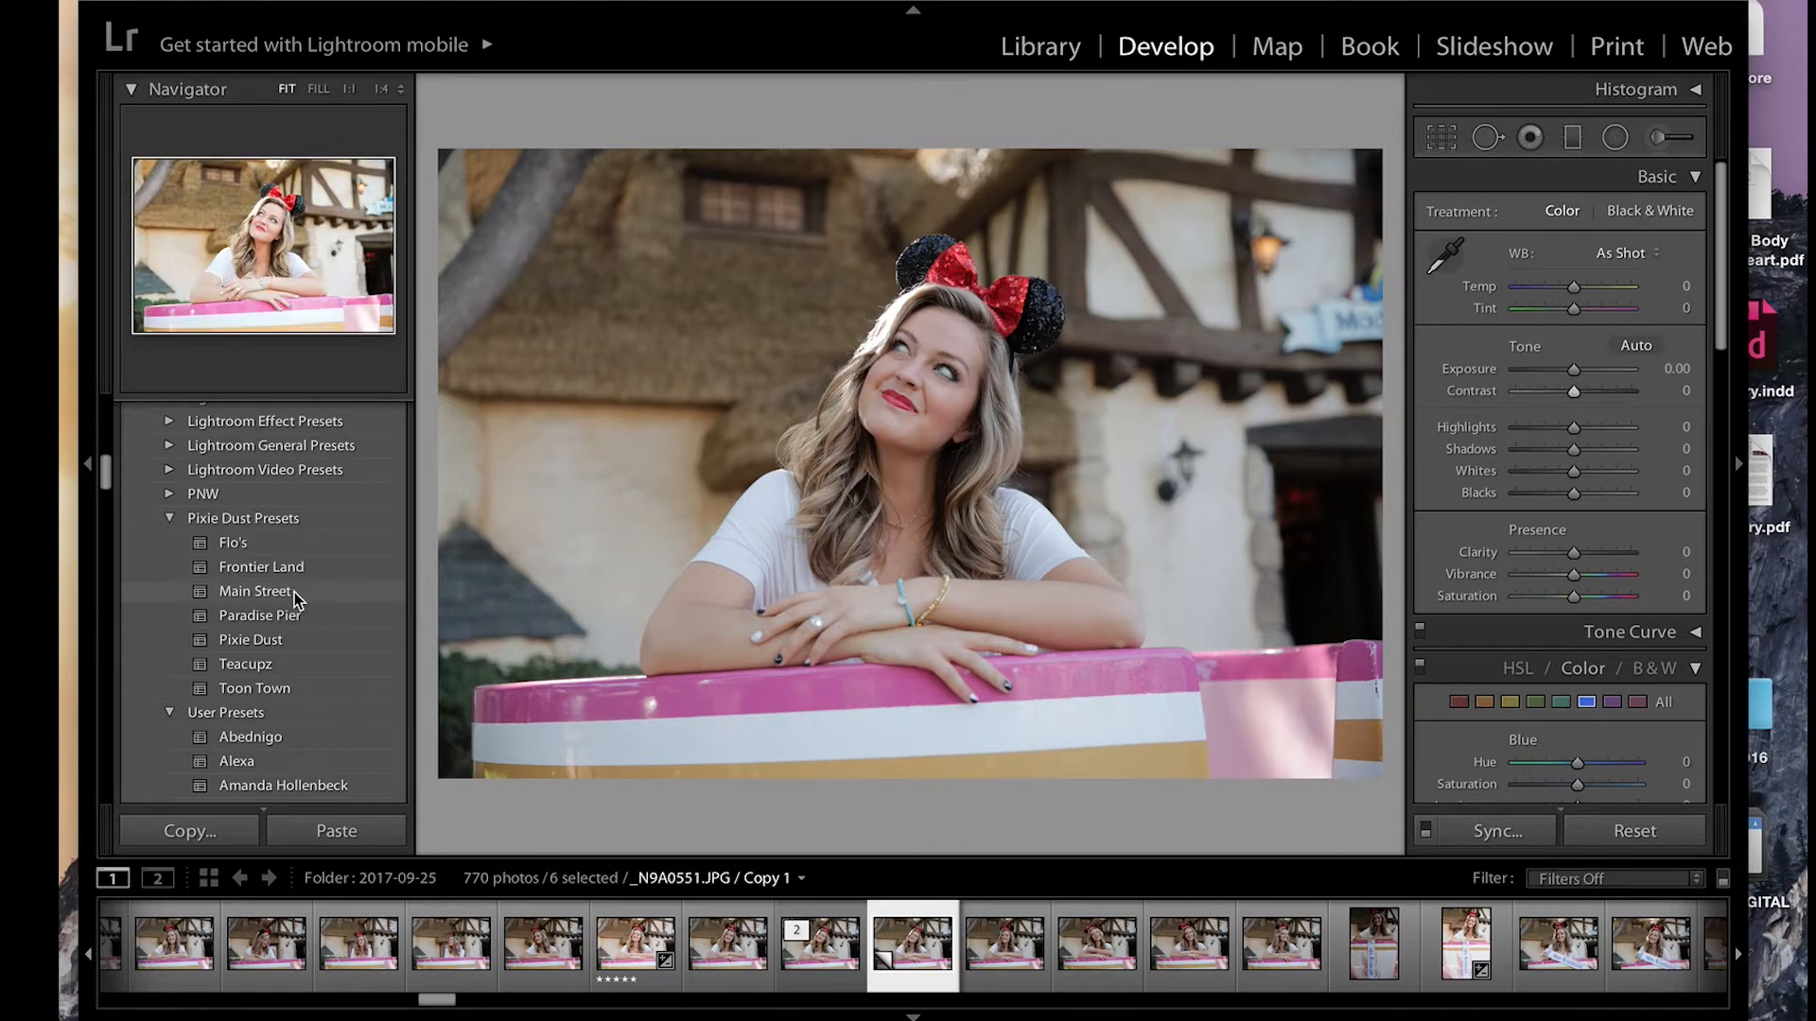
{"action": "left_click", "coordinate": [299, 639]}
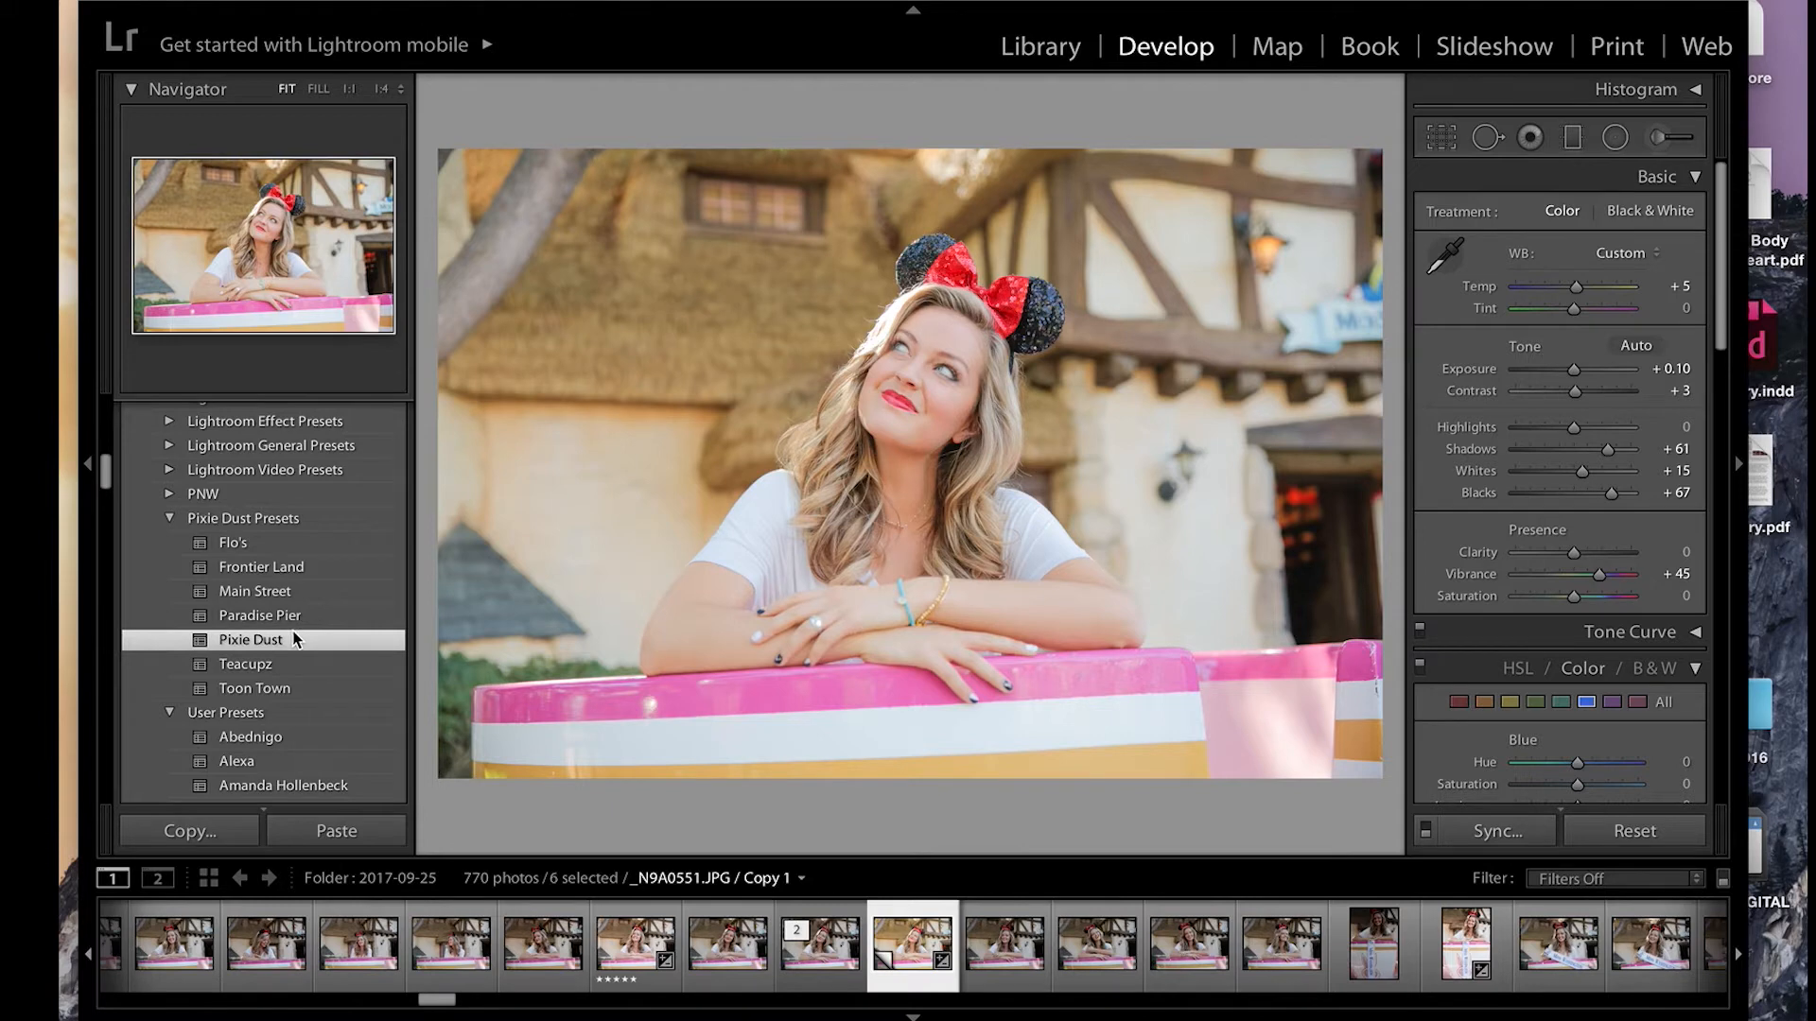
{"action": "left_click", "coordinate": [297, 666]}
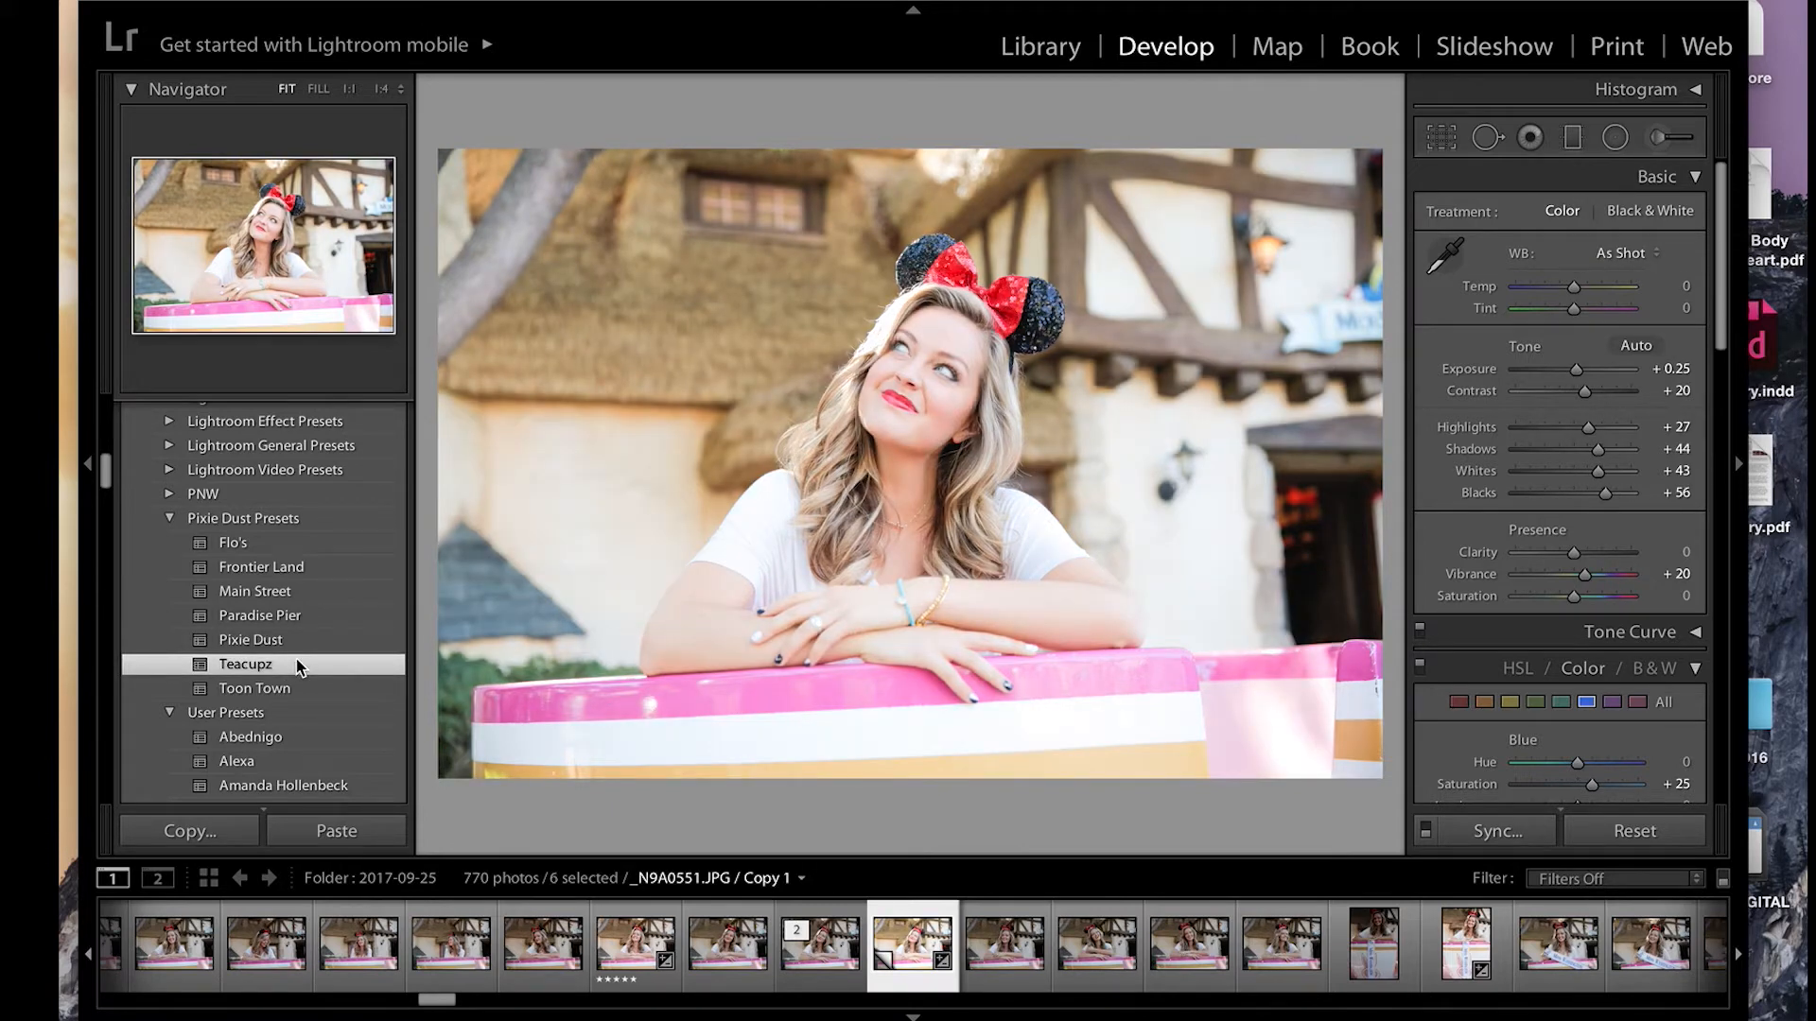
{"action": "left_click", "coordinate": [282, 547]}
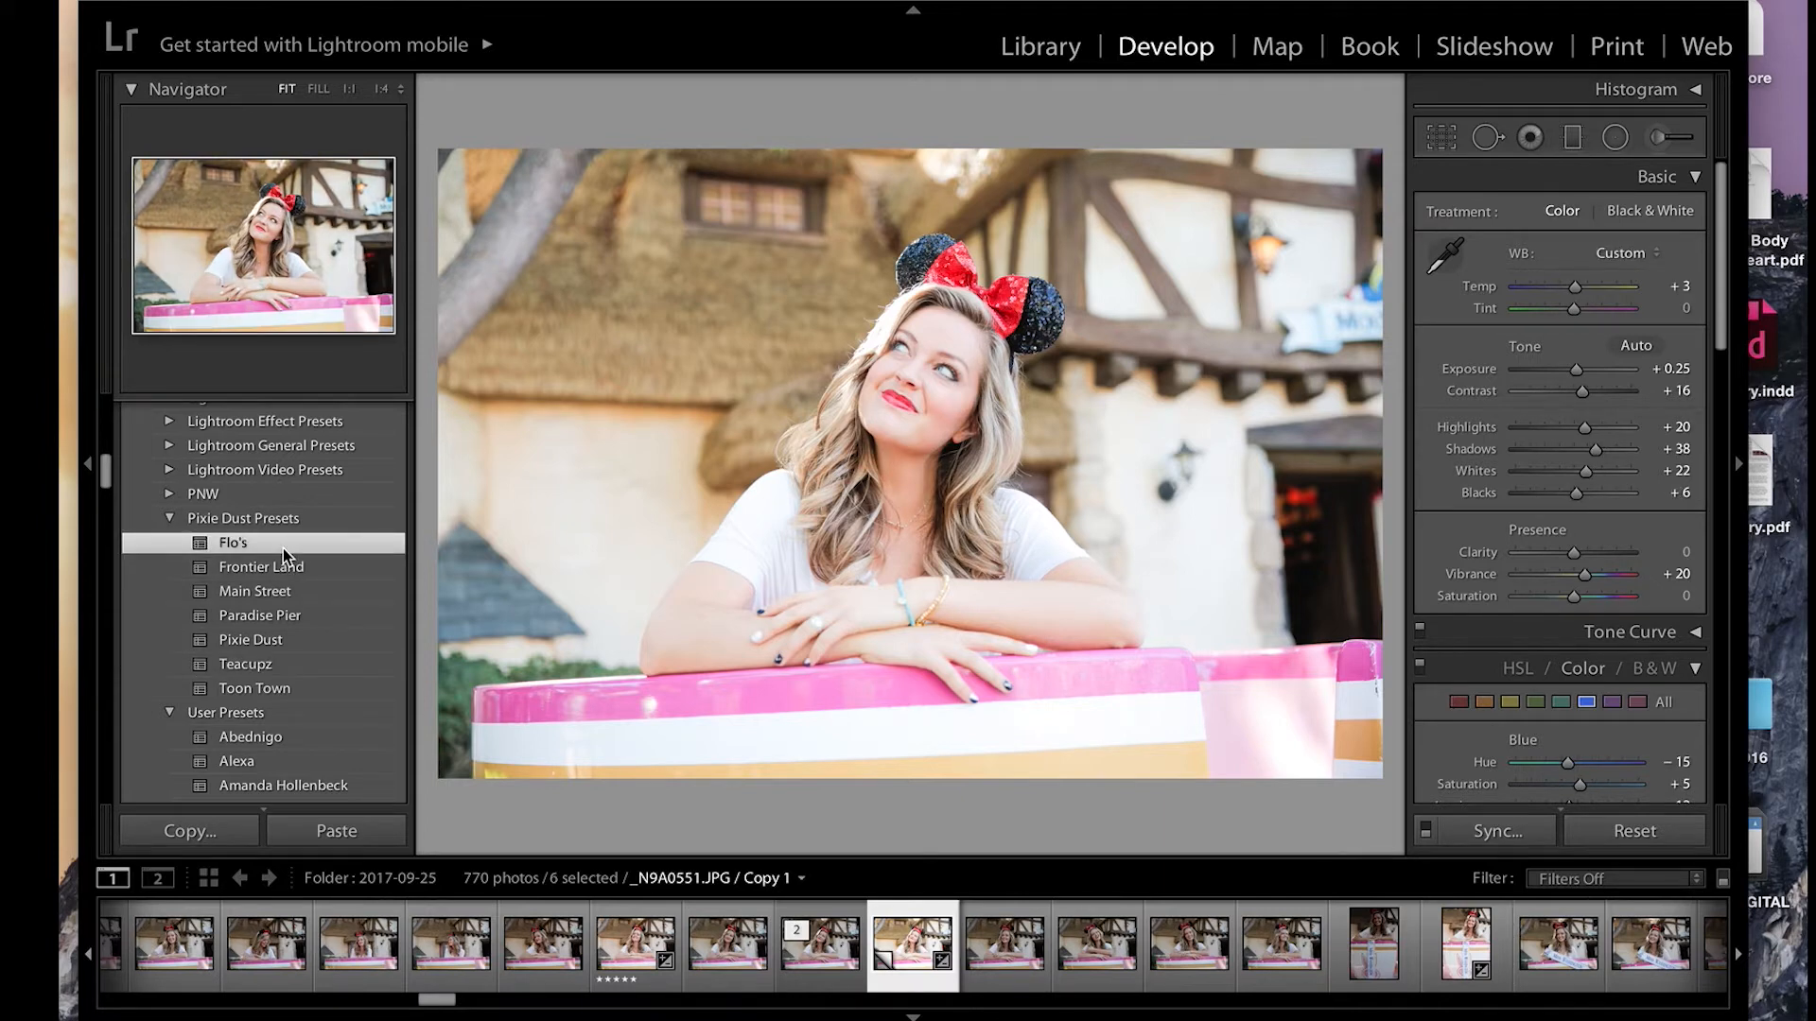
Step: Adjust the tone of the Flo's edit to Shadows +18, Blacks -11 and Contrast +22
{"action": "scroll", "coordinate": [282, 547], "scroll_direction": "down", "scroll_amount": 1}
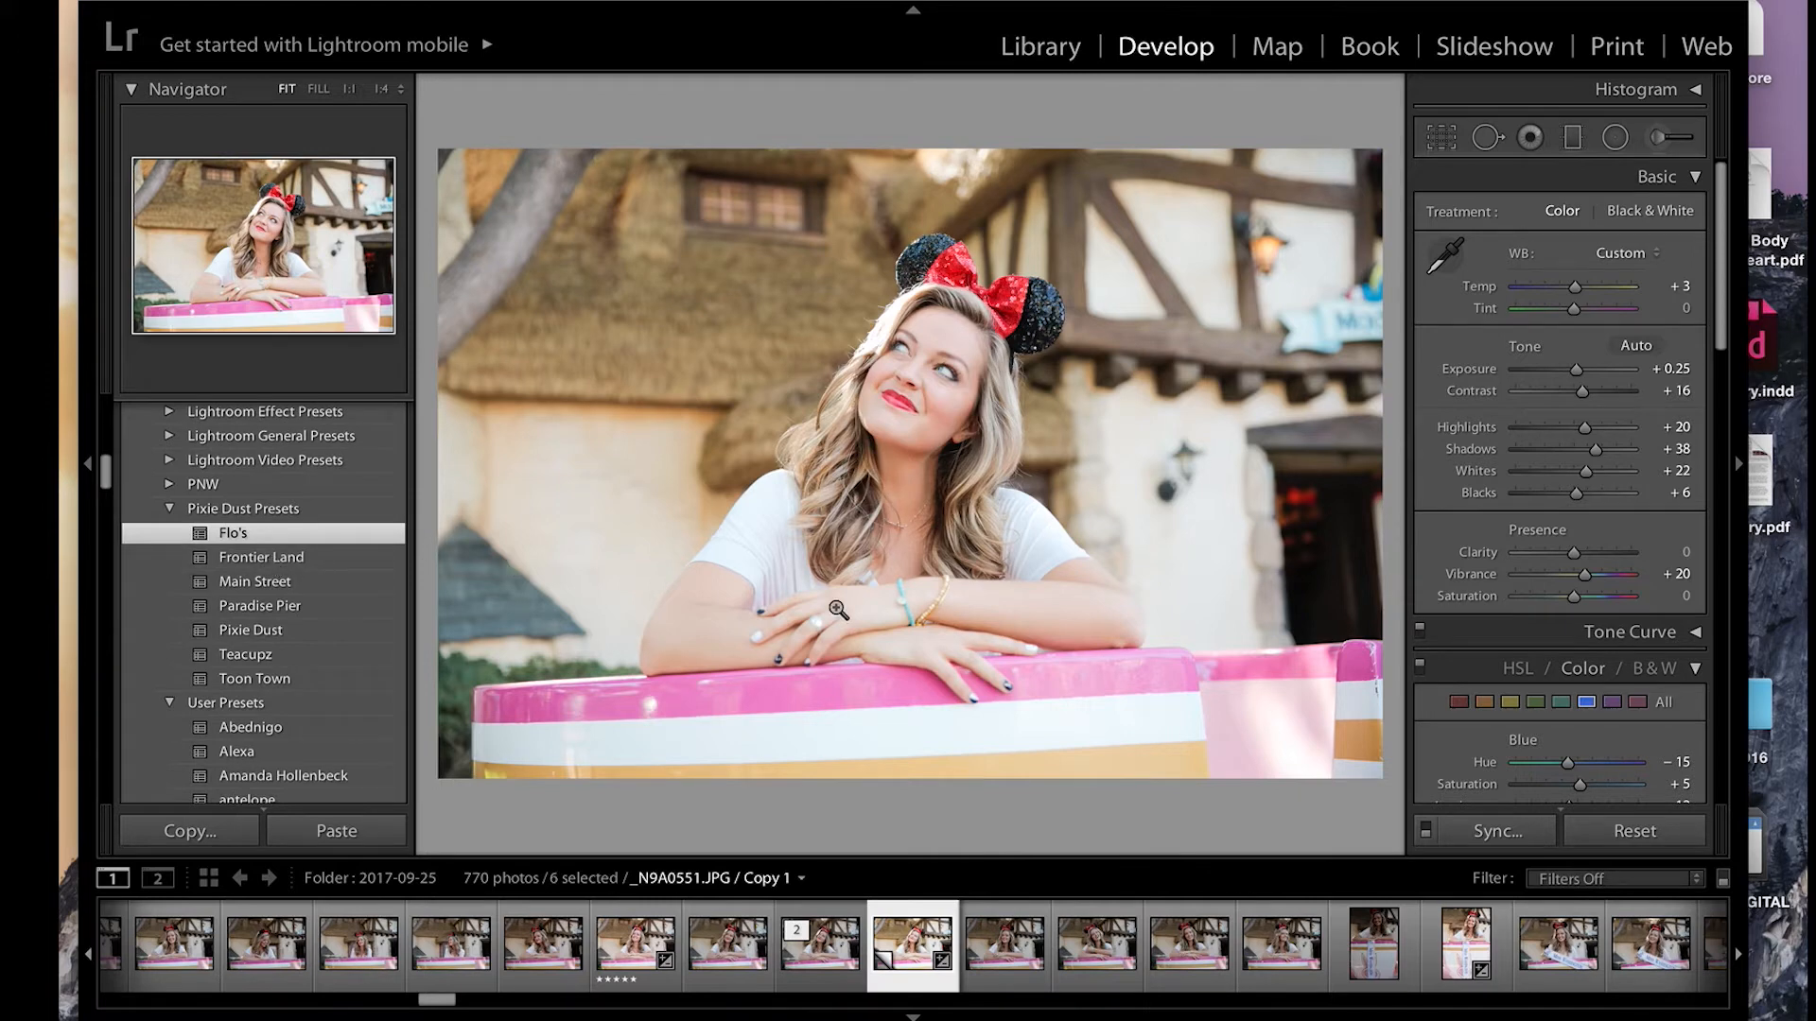
{"action": "left_click", "coordinate": [1583, 448]}
{"action": "left_click_drag", "start_coordinate": [1583, 448], "coordinate": [1565, 493]}
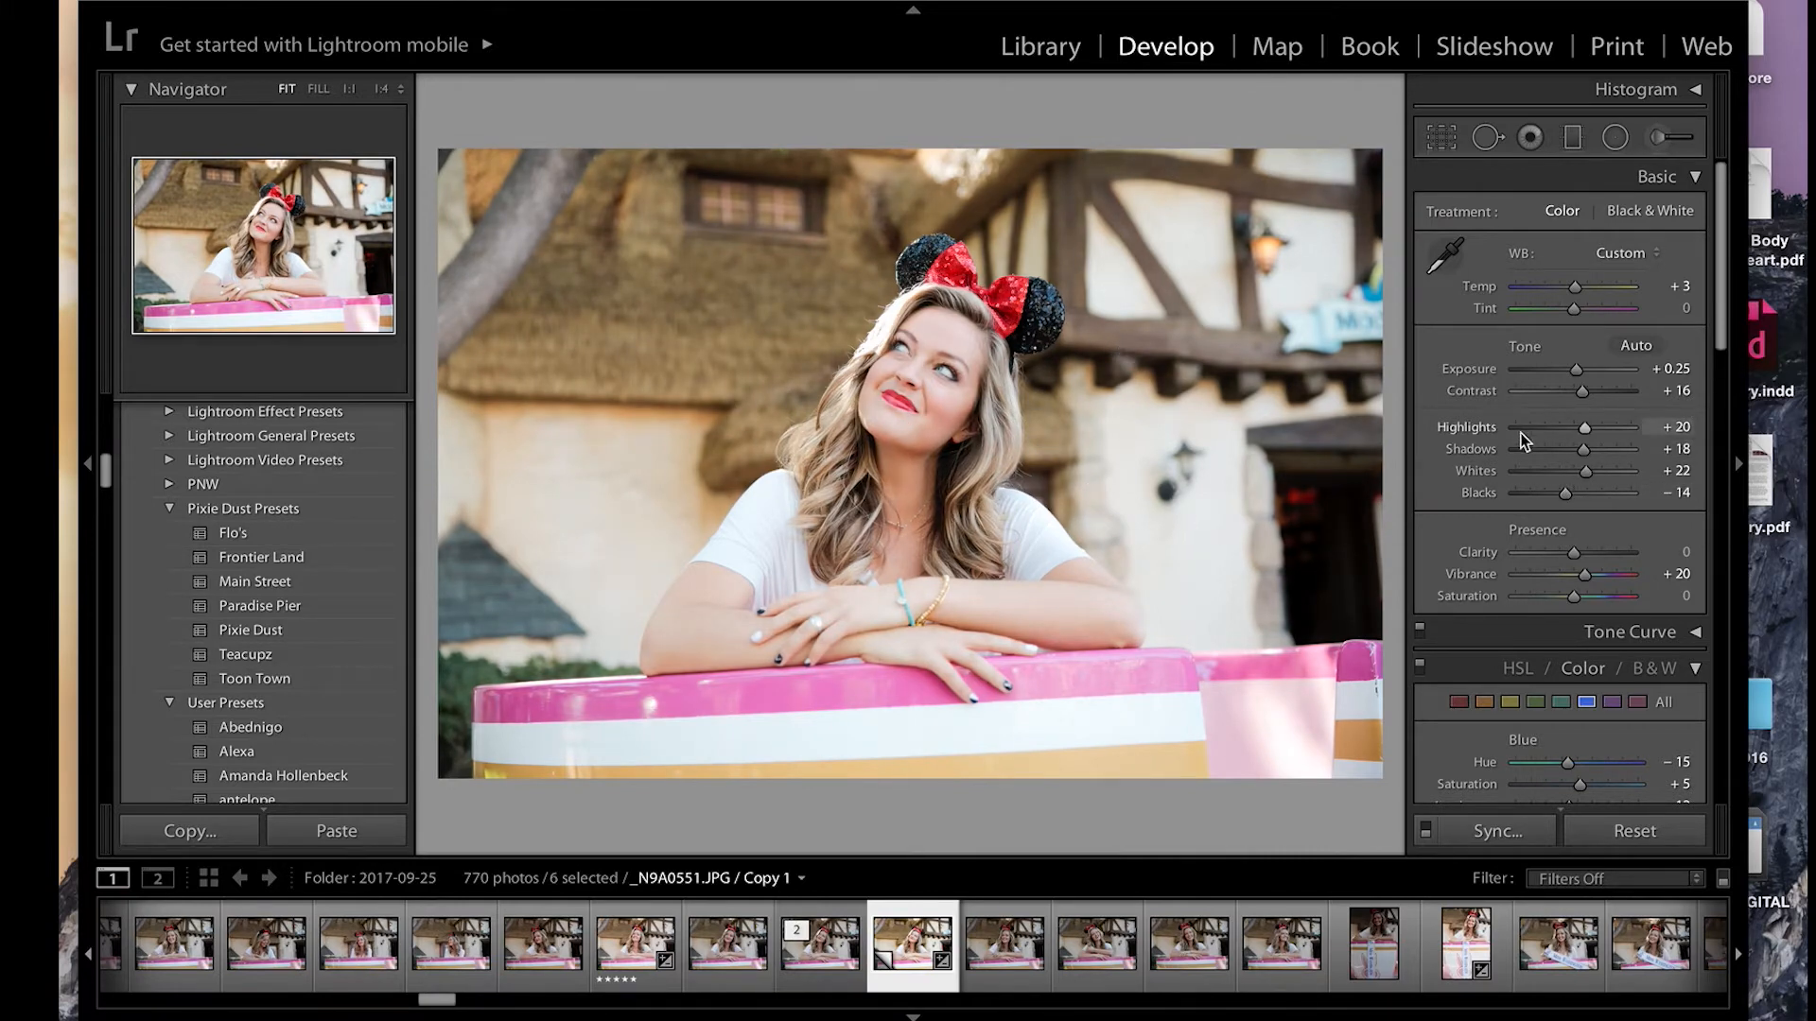
{"action": "left_click_drag", "start_coordinate": [1574, 493], "coordinate": [1568, 492]}
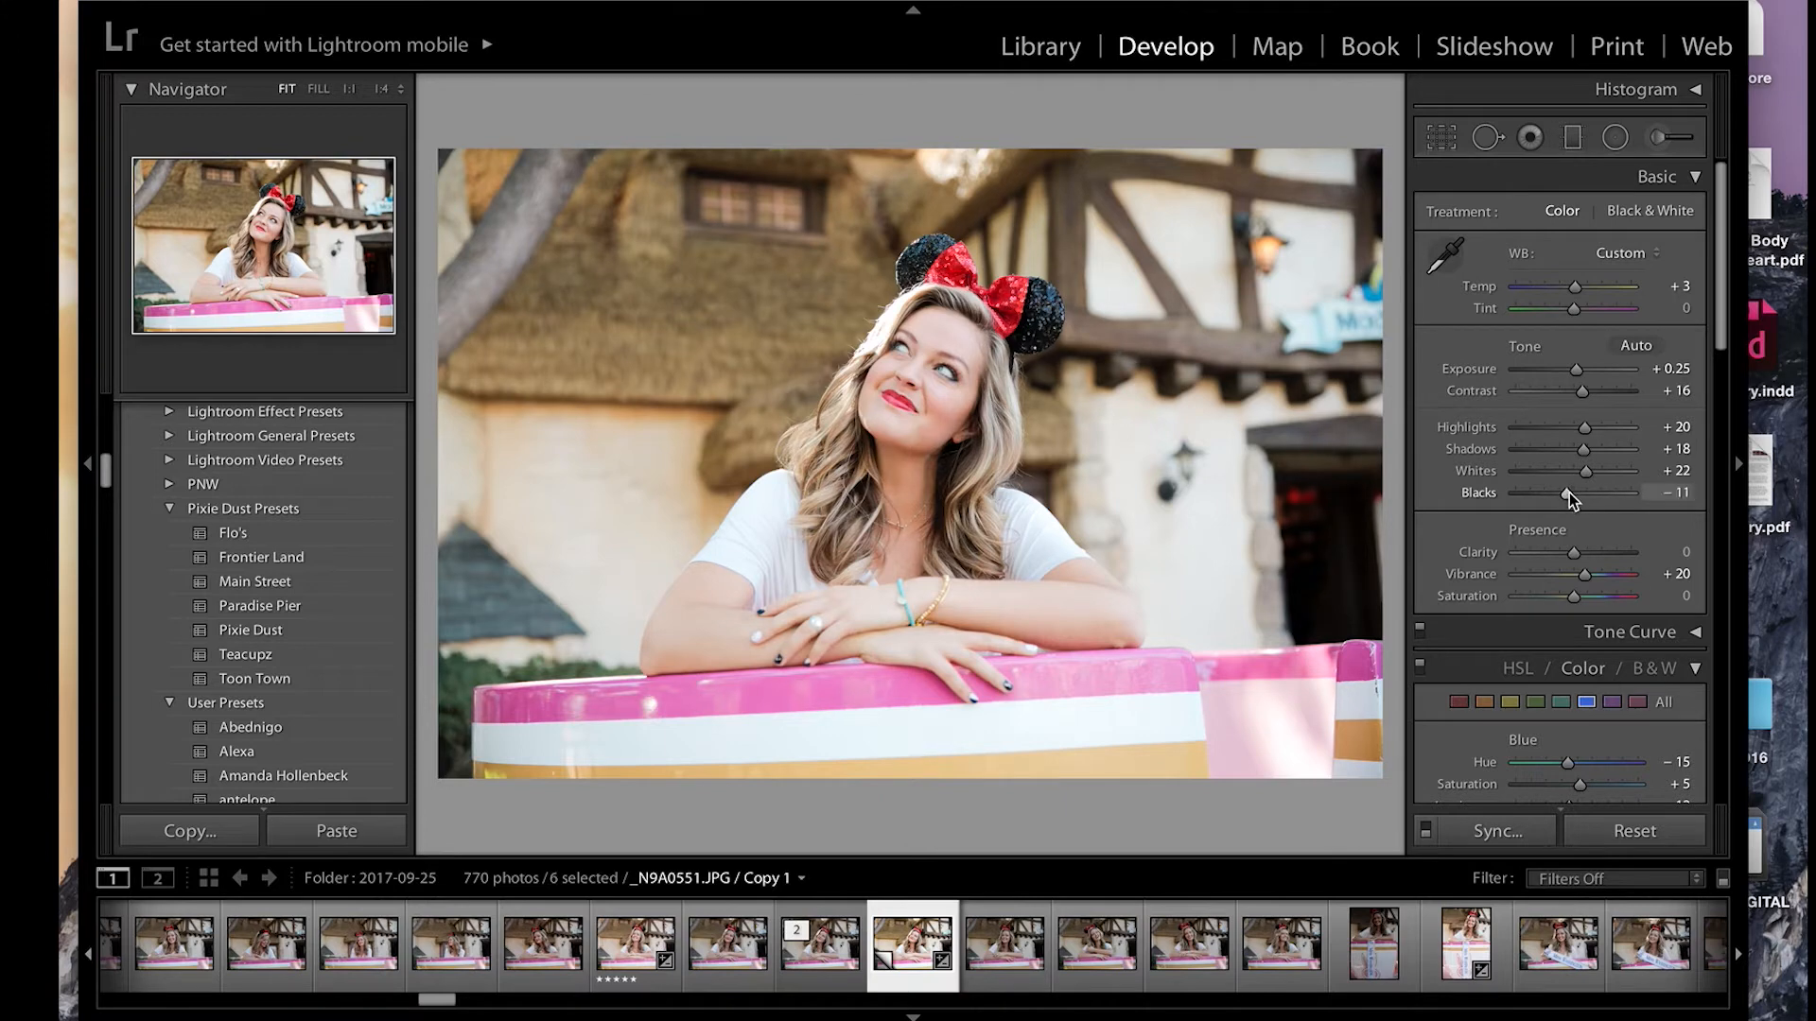
{"action": "left_click_drag", "start_coordinate": [1583, 388], "coordinate": [1586, 390]}
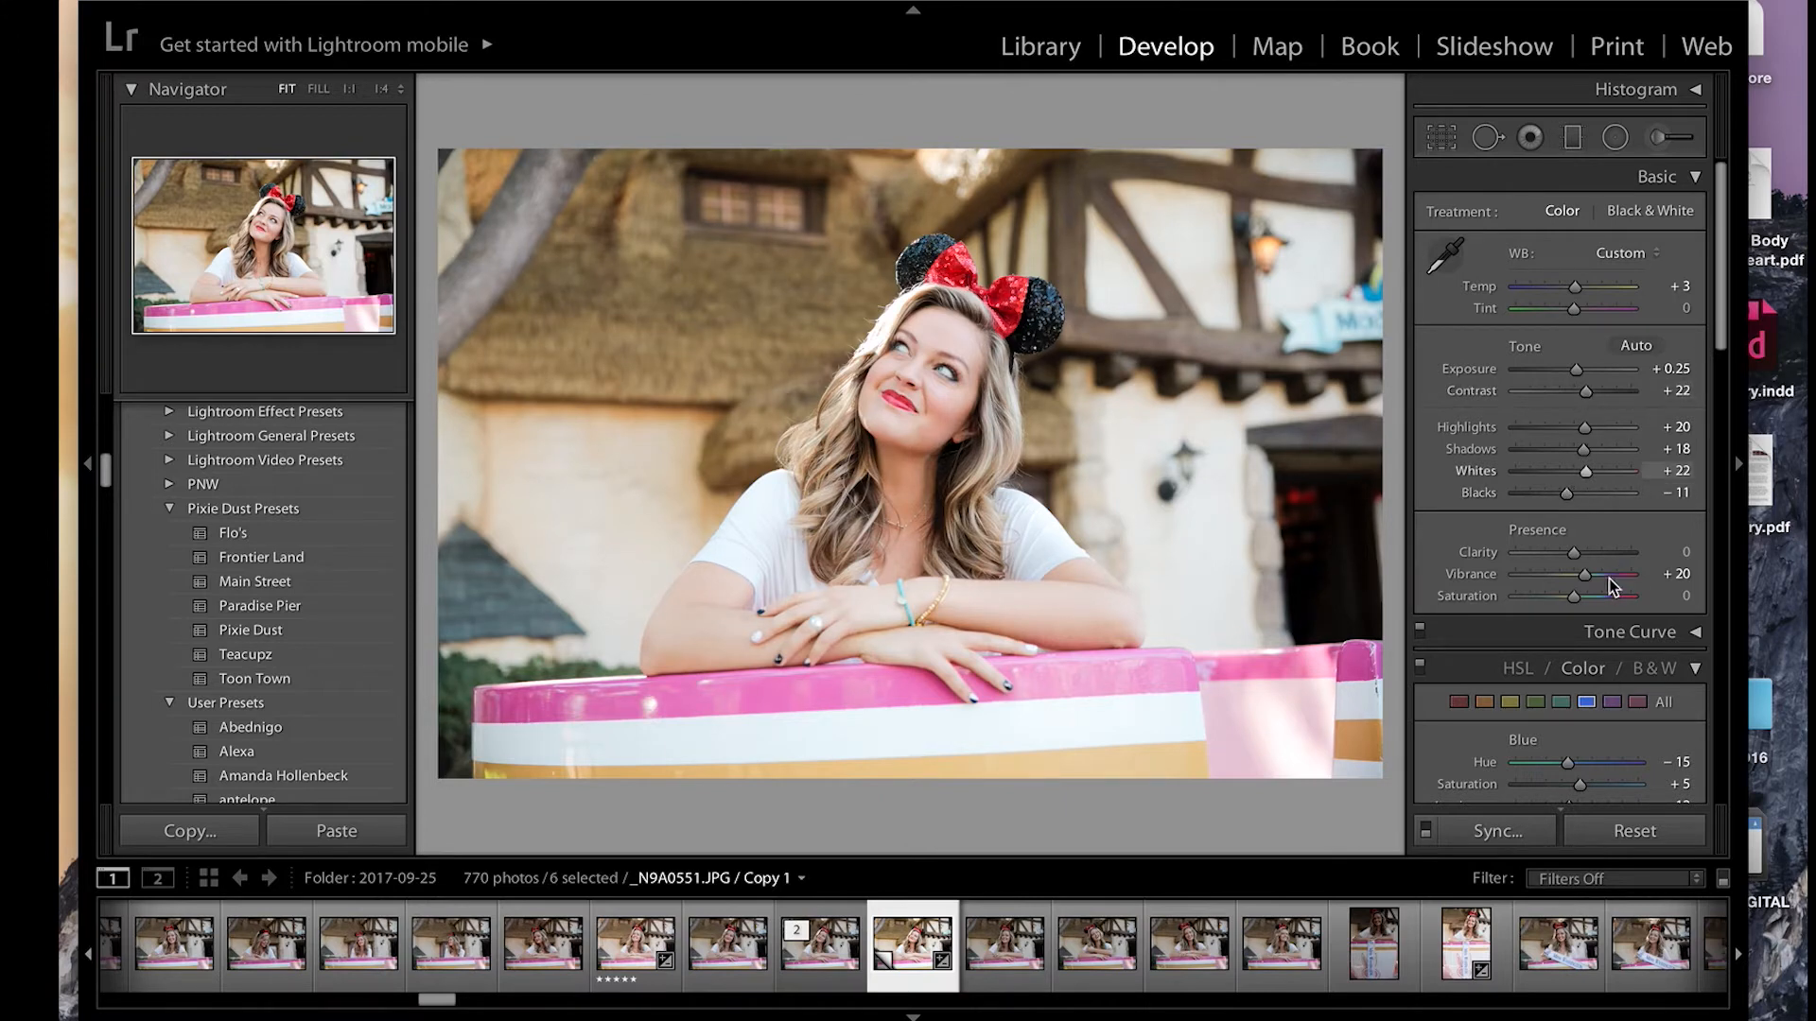
Step: Set the magenta saturation to +37 and check the face and bow up close
{"action": "scroll", "coordinate": [1621, 576], "scroll_direction": "down", "scroll_amount": 3}
{"action": "left_click", "coordinate": [1634, 549]}
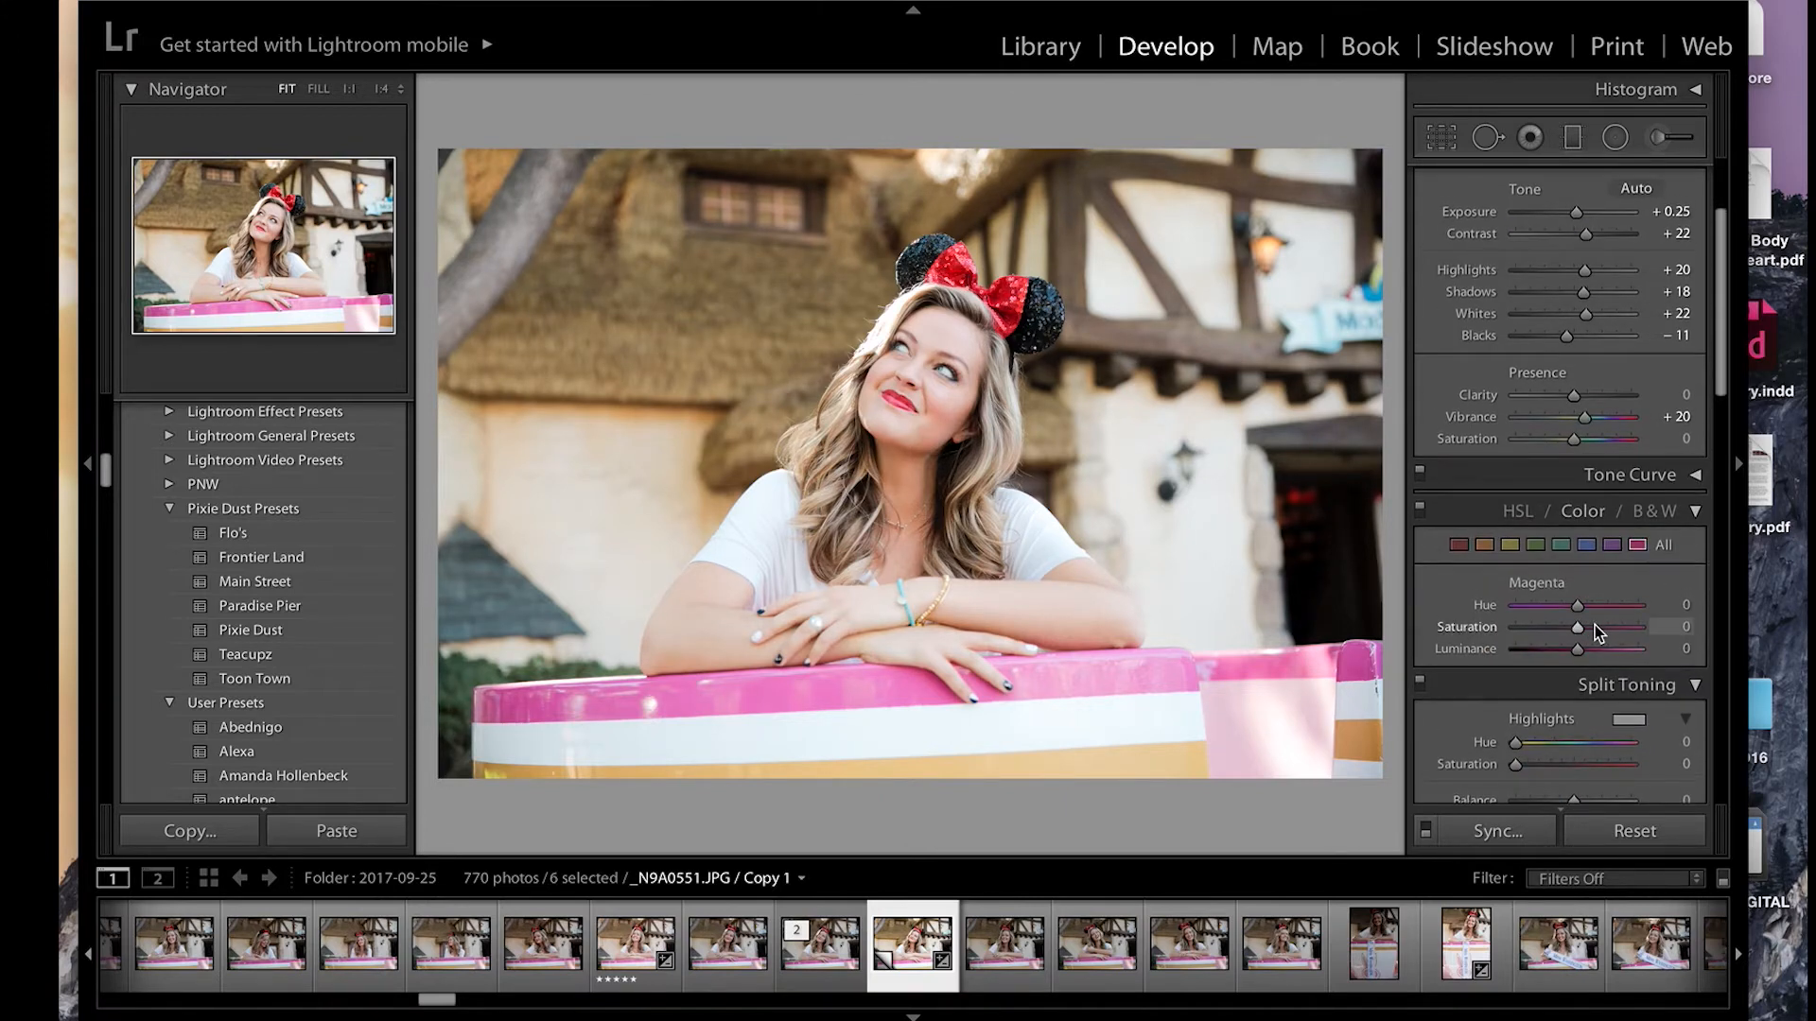
{"action": "left_click_drag", "start_coordinate": [1594, 626], "coordinate": [1599, 628]}
{"action": "scroll", "coordinate": [1597, 610], "scroll_direction": "down", "scroll_amount": 1}
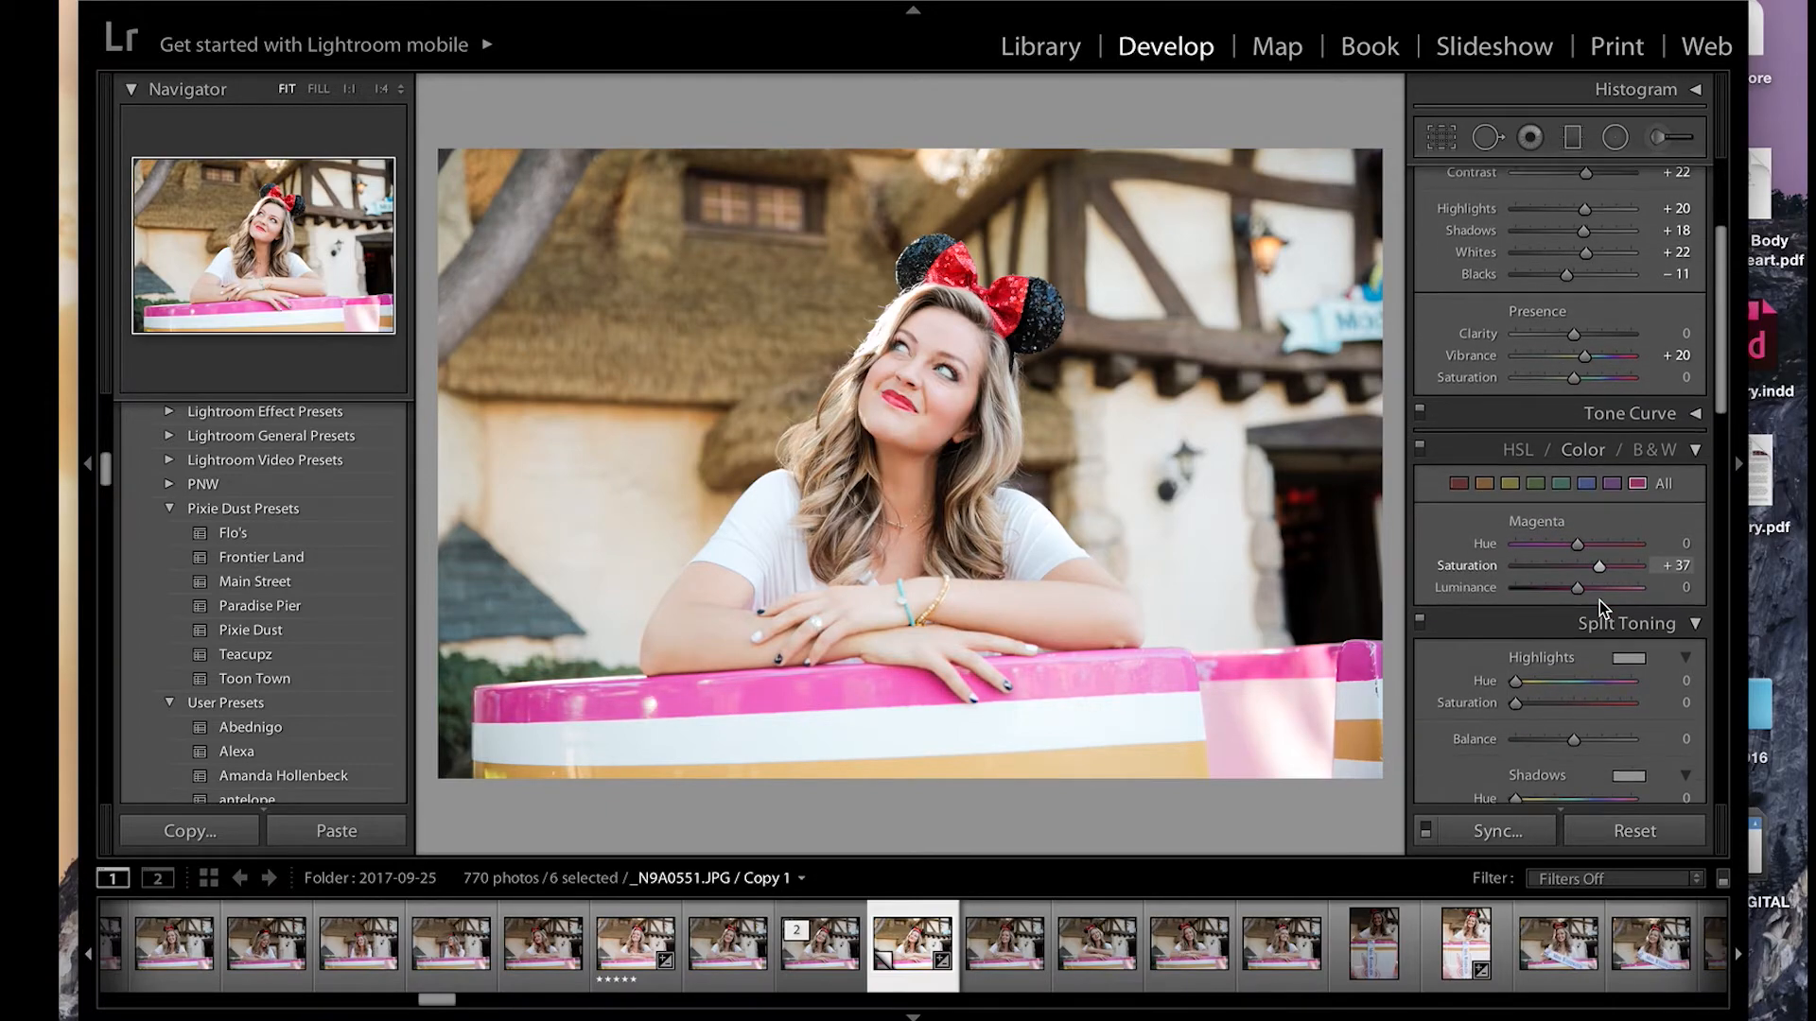
{"action": "left_click", "coordinate": [995, 282]}
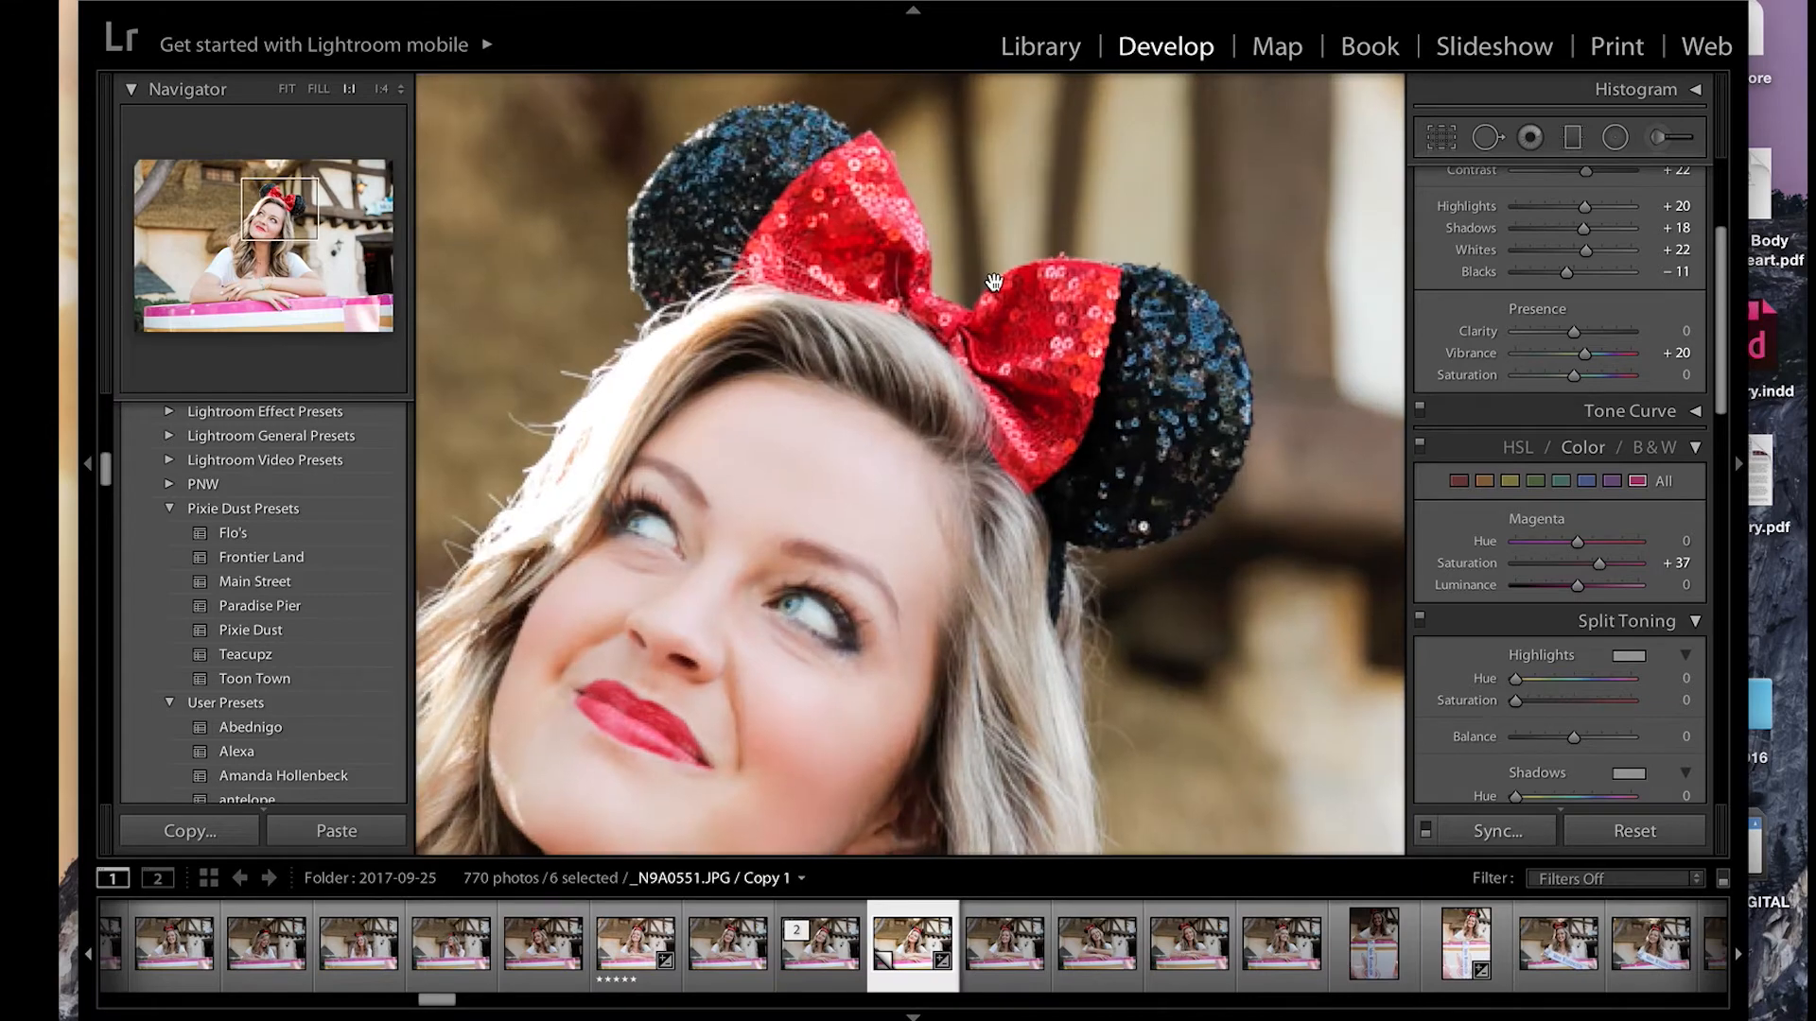
{"action": "left_click", "coordinate": [1043, 345]}
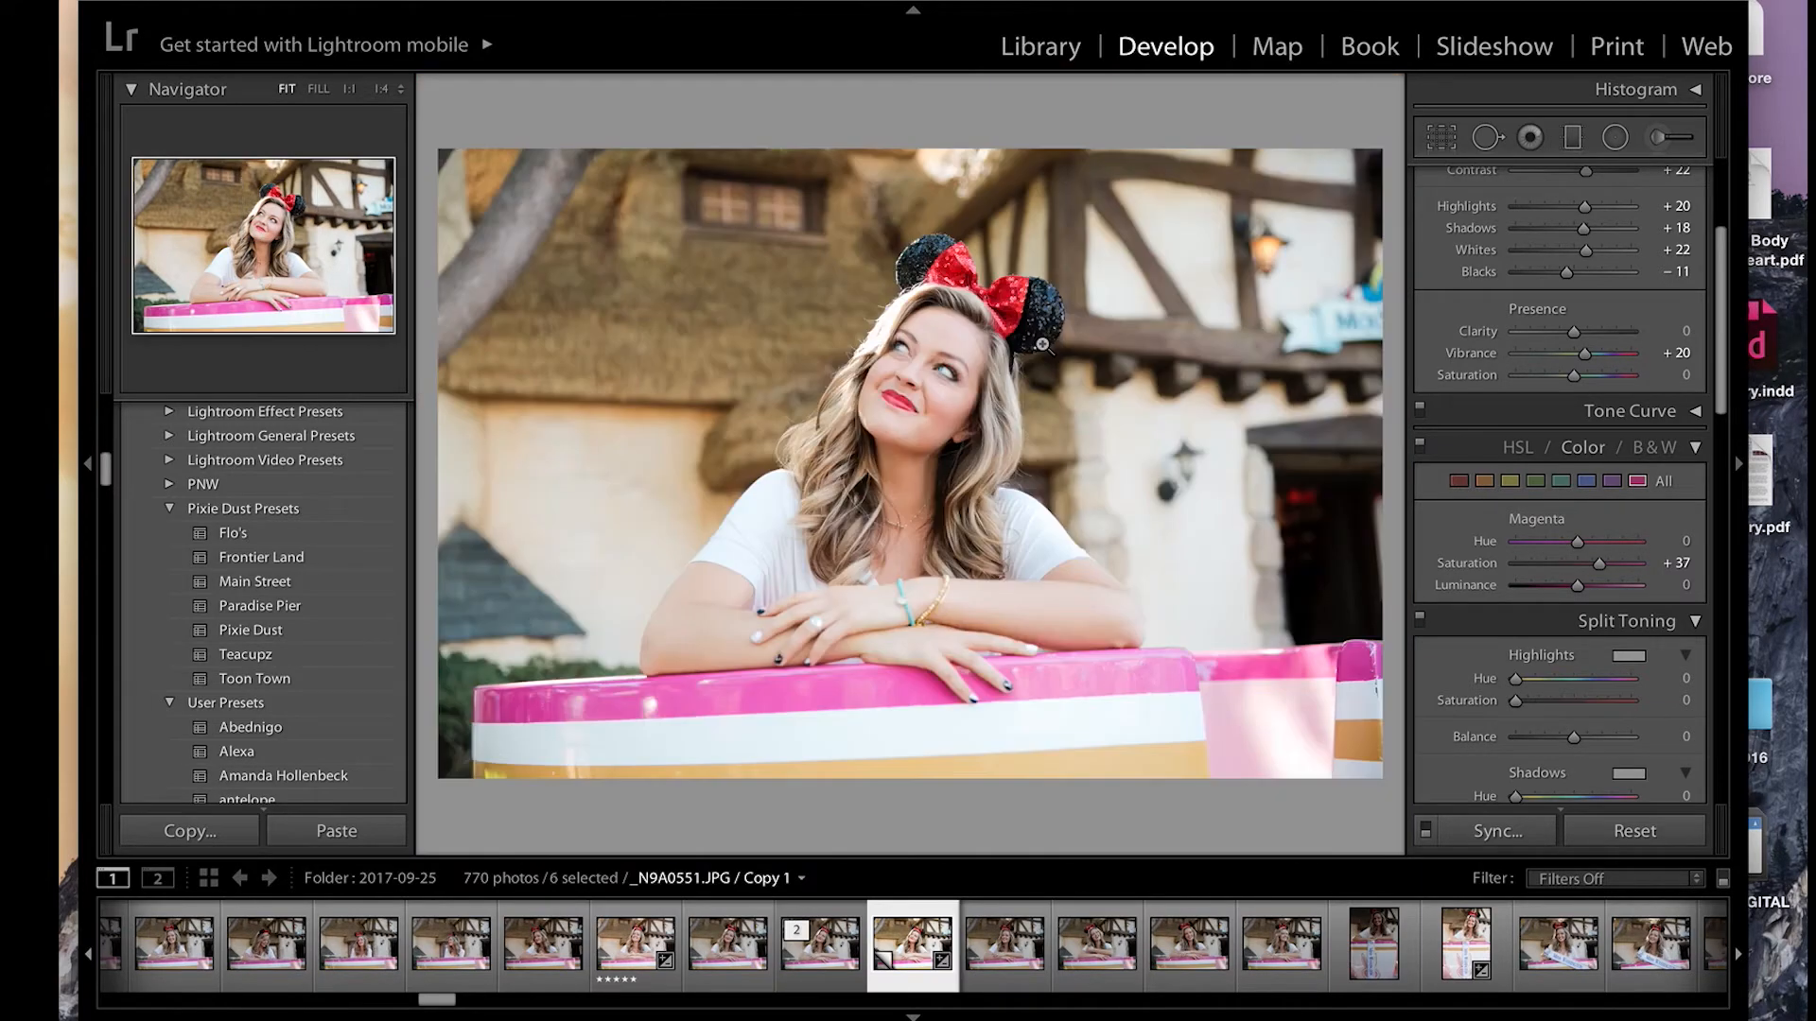
Step: Switch to _N9A0780.JPG / Copy 1 and apply Teacupz with Highlights +50, Shadows +48, Whites +40 and Blacks +54
{"action": "key", "text": "Right"}
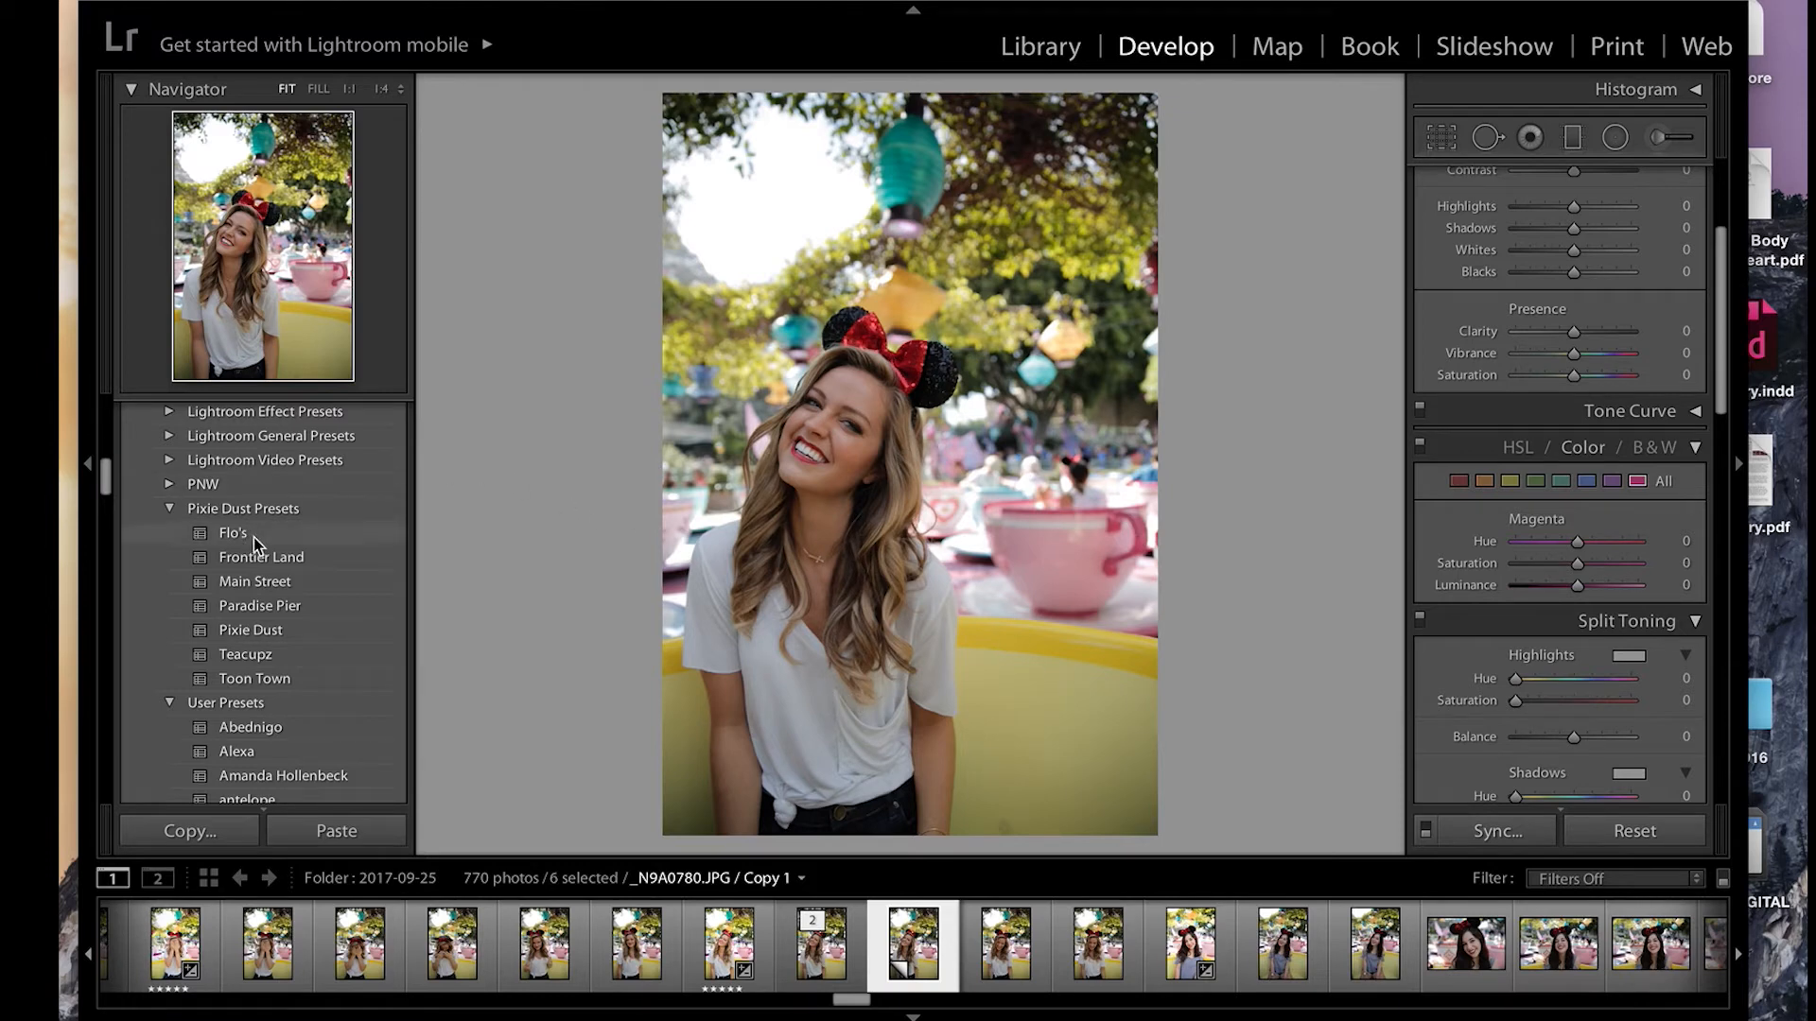
{"action": "left_click", "coordinate": [248, 654]}
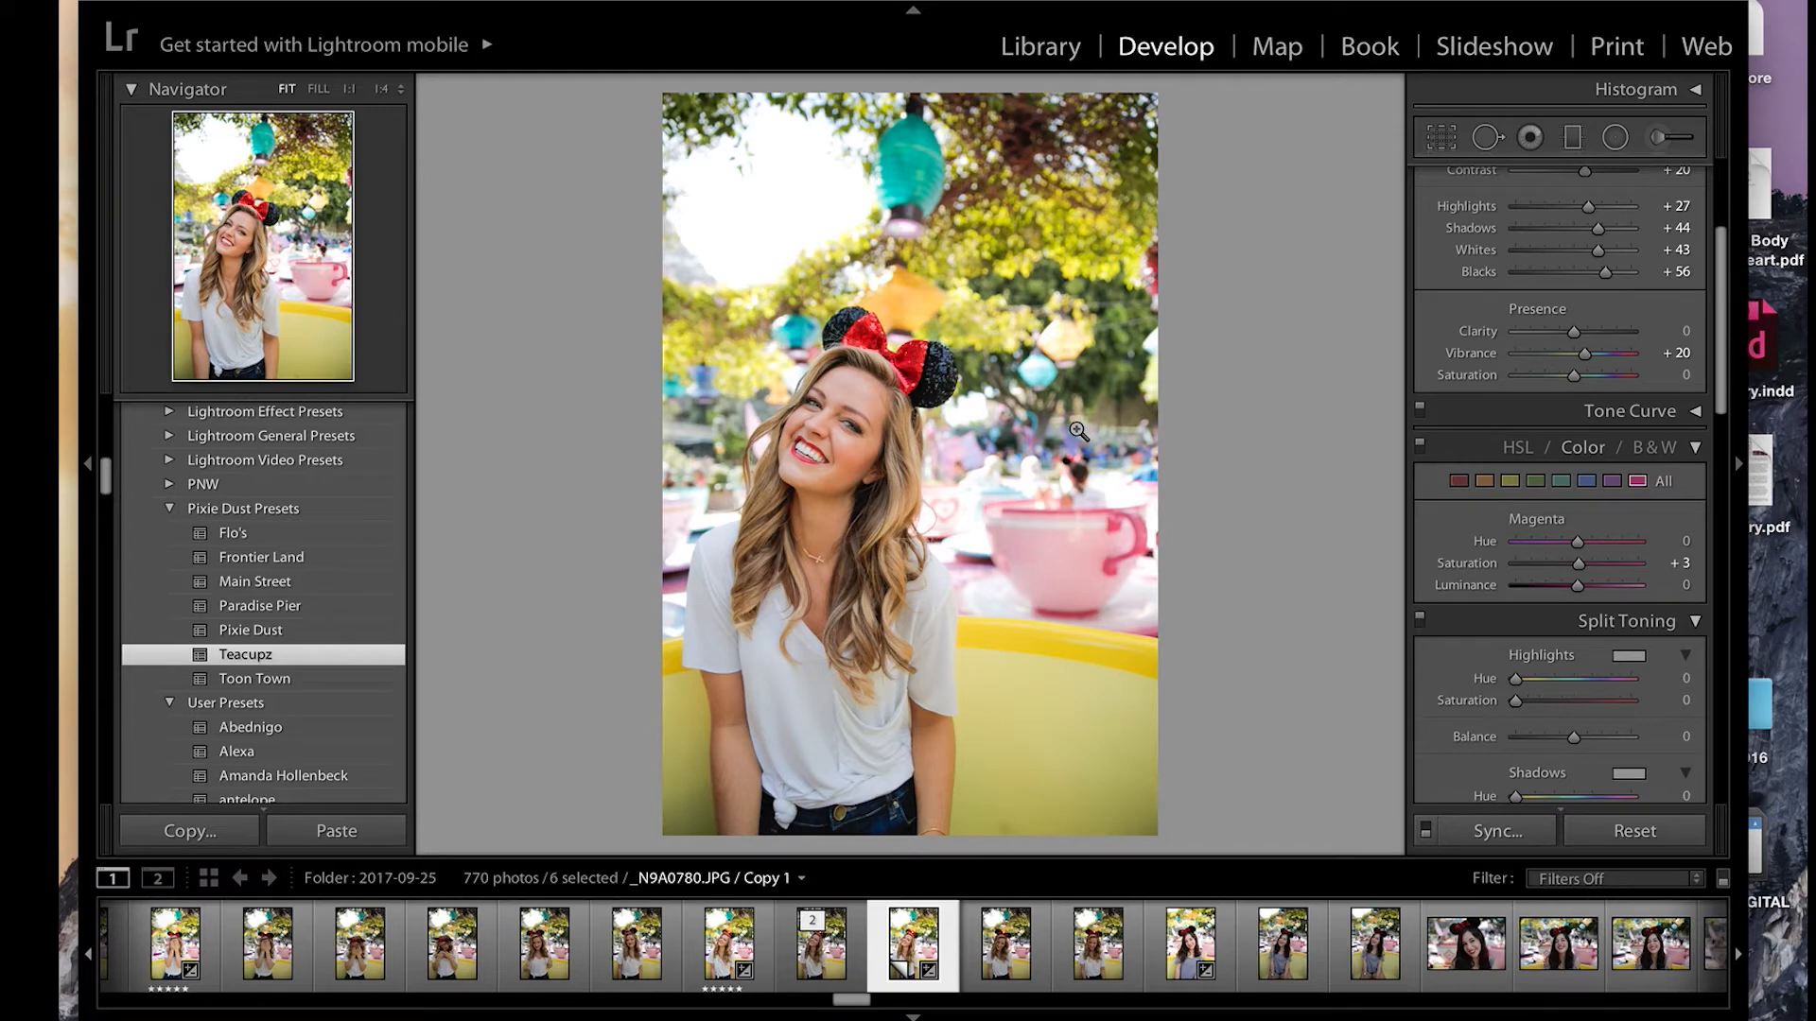
{"action": "scroll", "coordinate": [1626, 443], "scroll_direction": "up", "scroll_amount": 3}
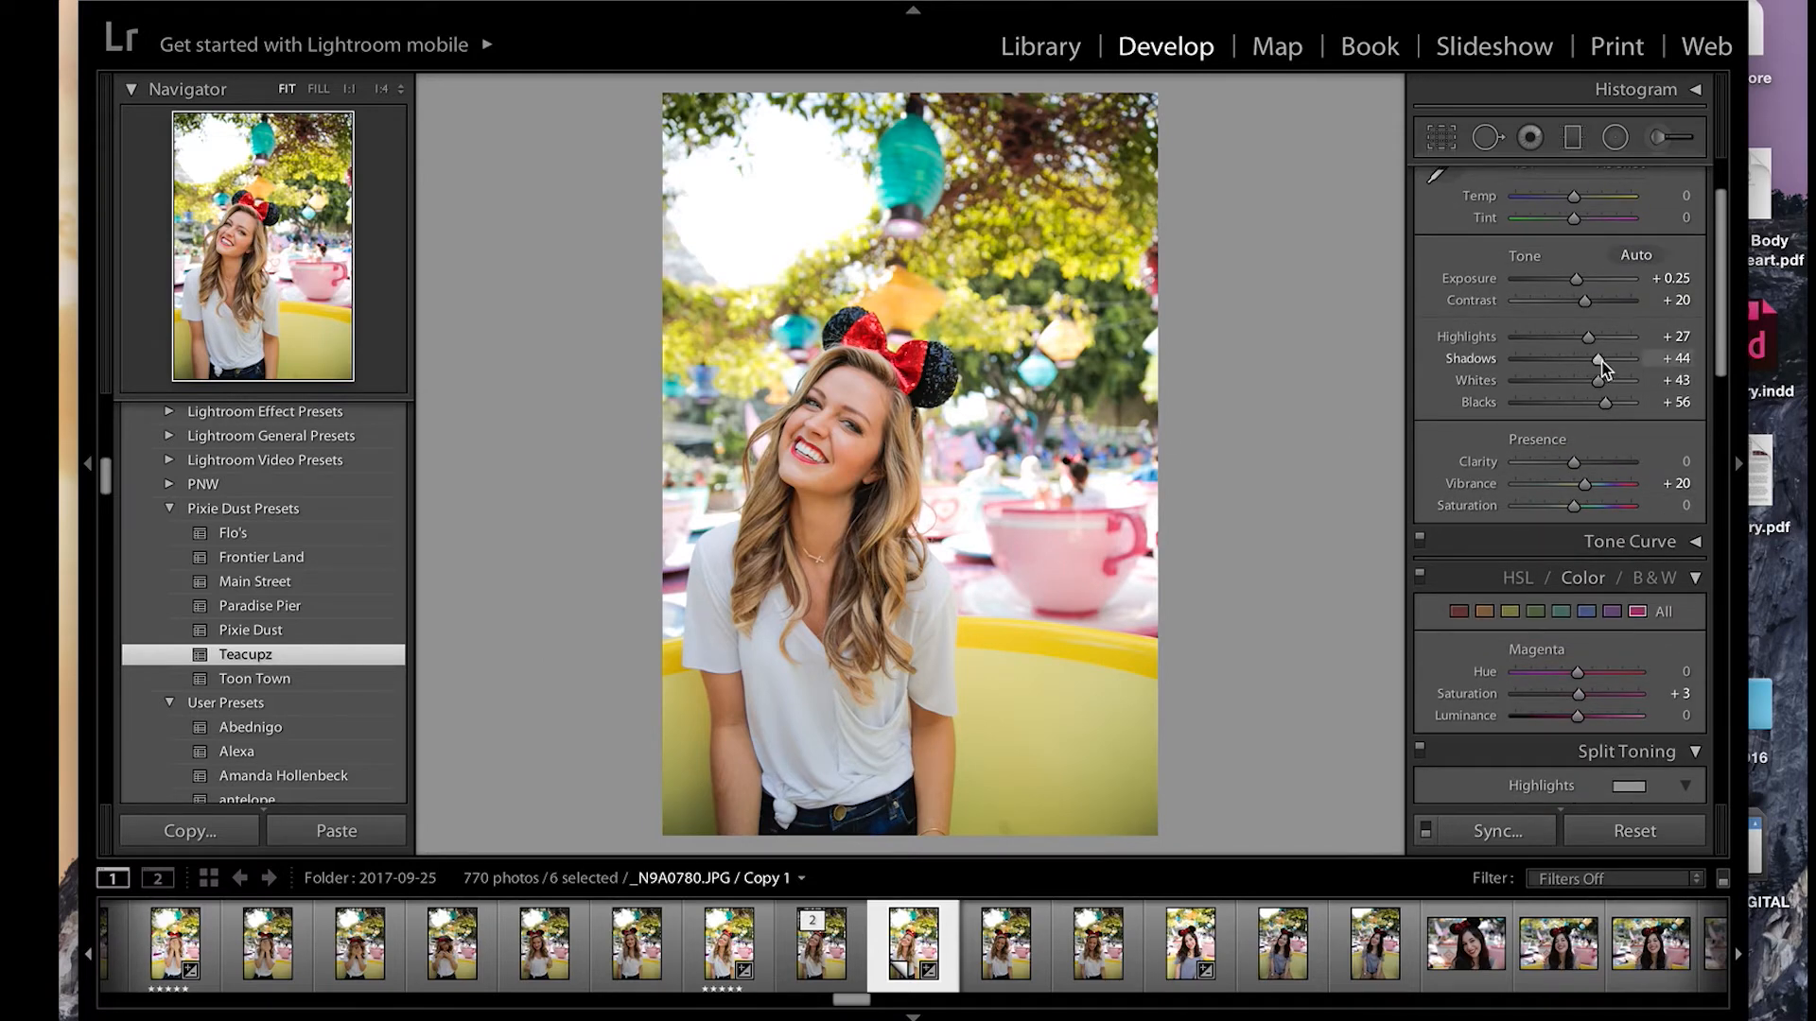
{"action": "mouse_move", "coordinate": [1597, 360]}
{"action": "left_mouse_down"}
{"action": "mouse_move", "coordinate": [1600, 338]}
{"action": "mouse_move", "coordinate": [1603, 395]}
{"action": "mouse_move", "coordinate": [1610, 380]}
{"action": "left_mouse_up"}
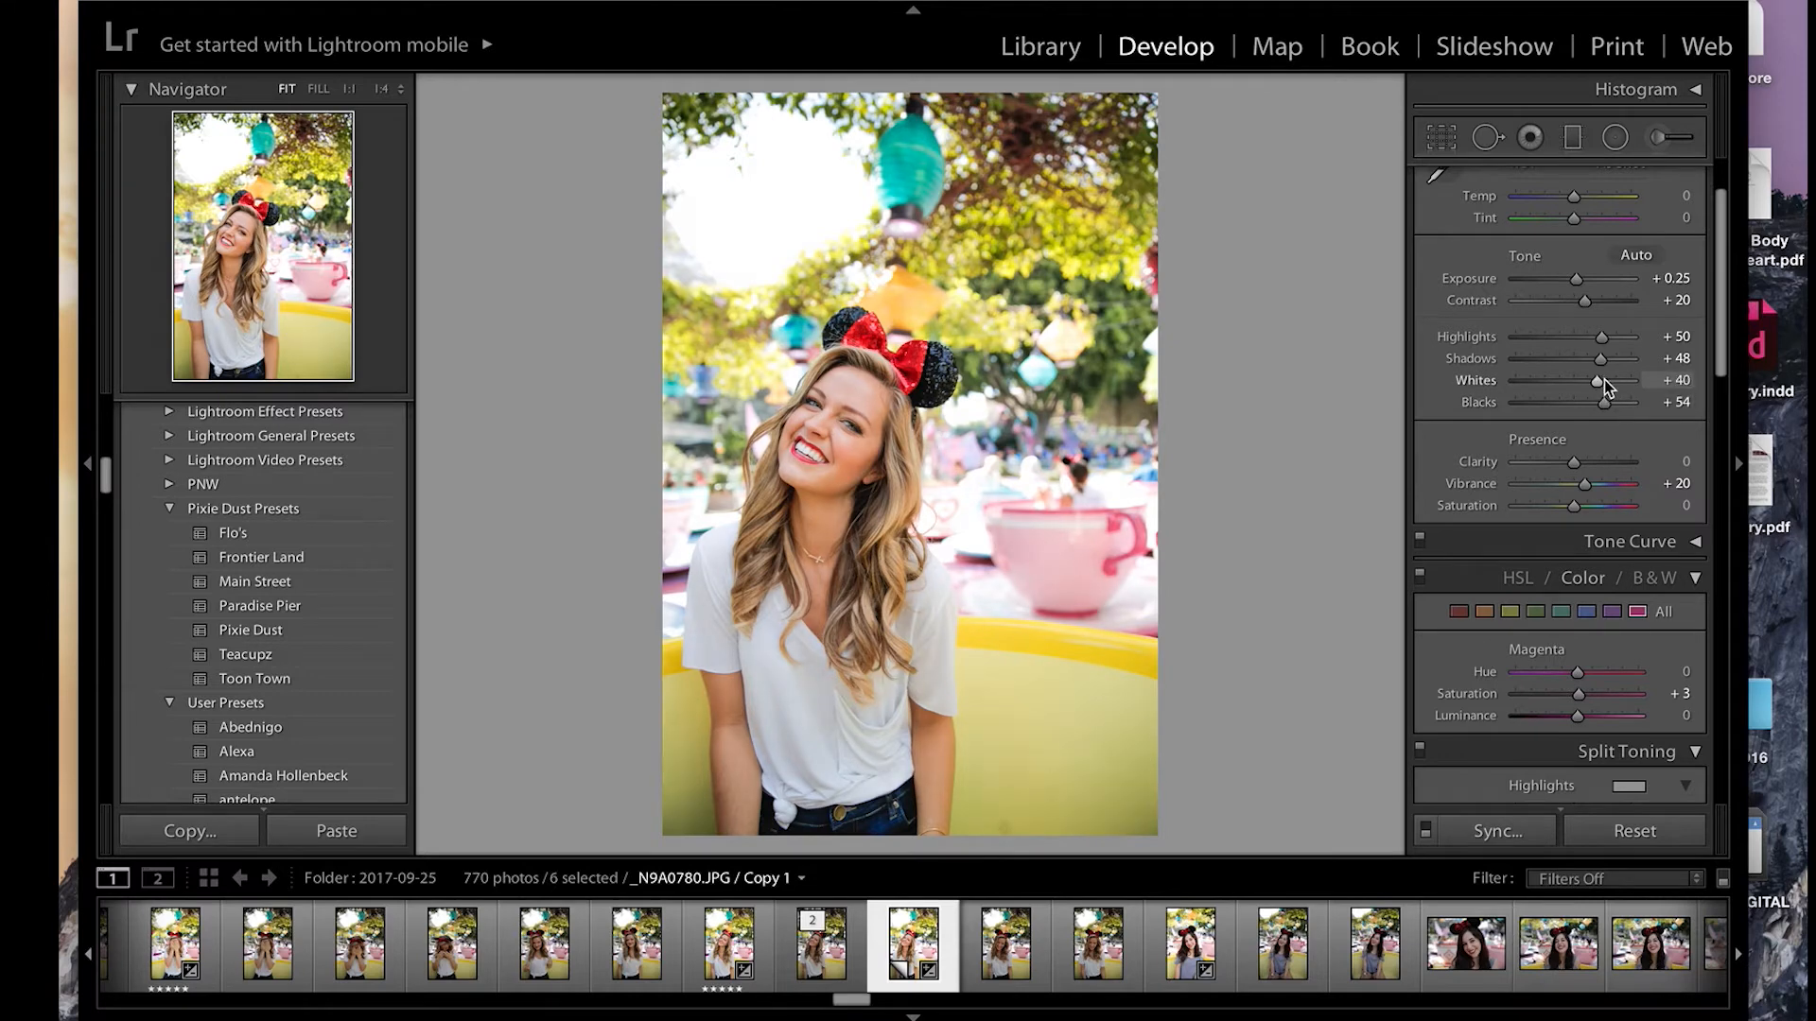
Step: Set the yellow luminance to +19 and the yellow saturation to -3 on the teacup photo
{"action": "scroll", "coordinate": [1541, 474], "scroll_direction": "down", "scroll_amount": 2}
{"action": "left_click", "coordinate": [1510, 508]}
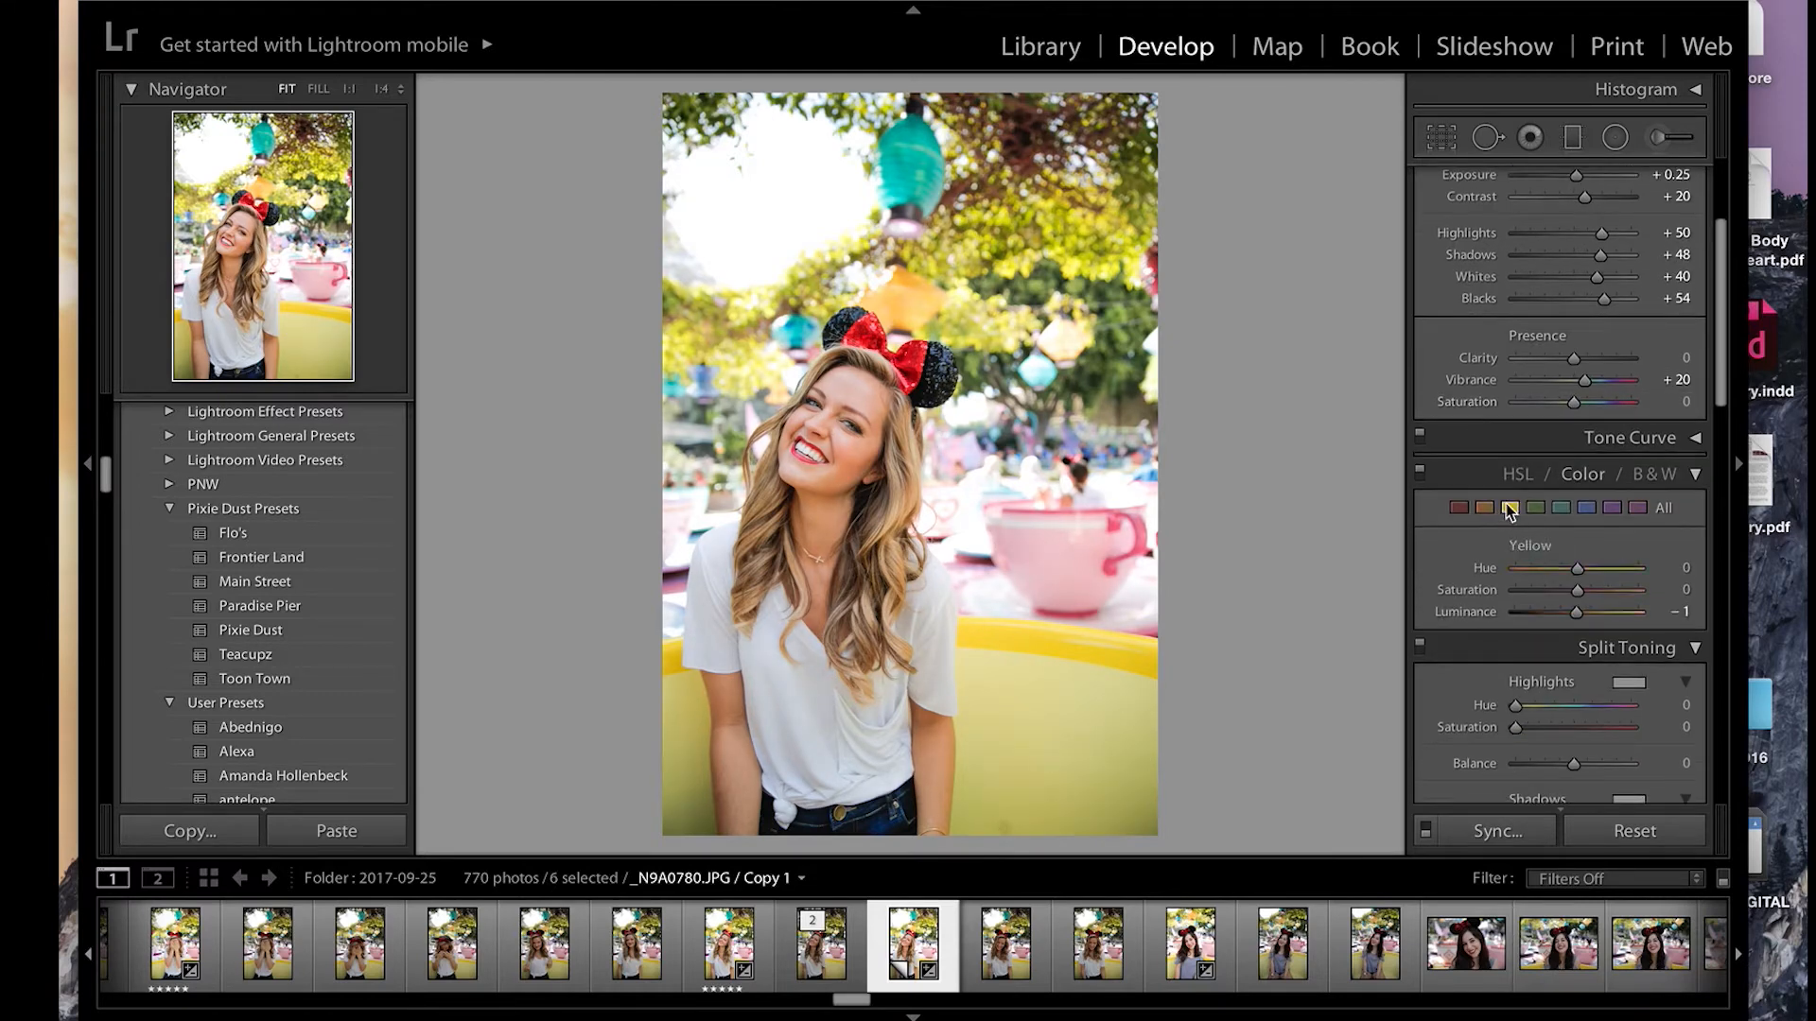
{"action": "scroll", "coordinate": [1510, 511], "scroll_direction": "up", "scroll_amount": 1}
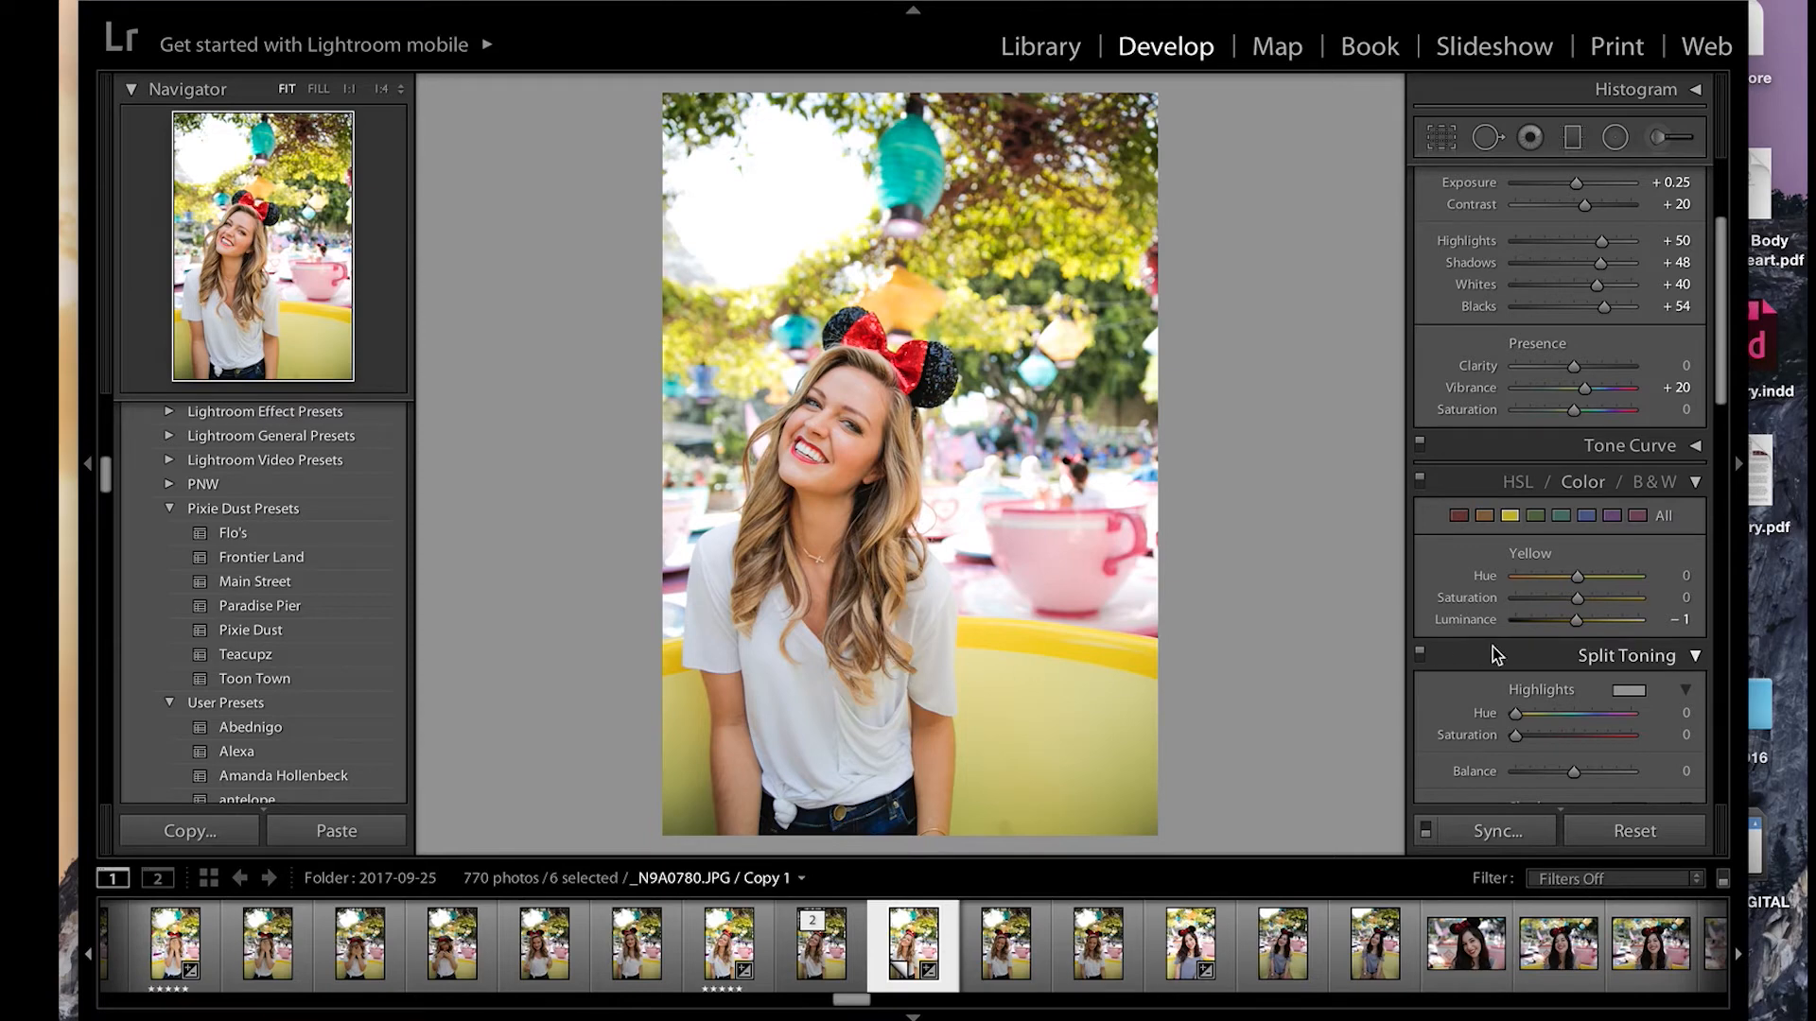
{"action": "left_click_drag", "start_coordinate": [1576, 598], "coordinate": [1587, 623]}
{"action": "double_click", "coordinate": [1572, 600]}
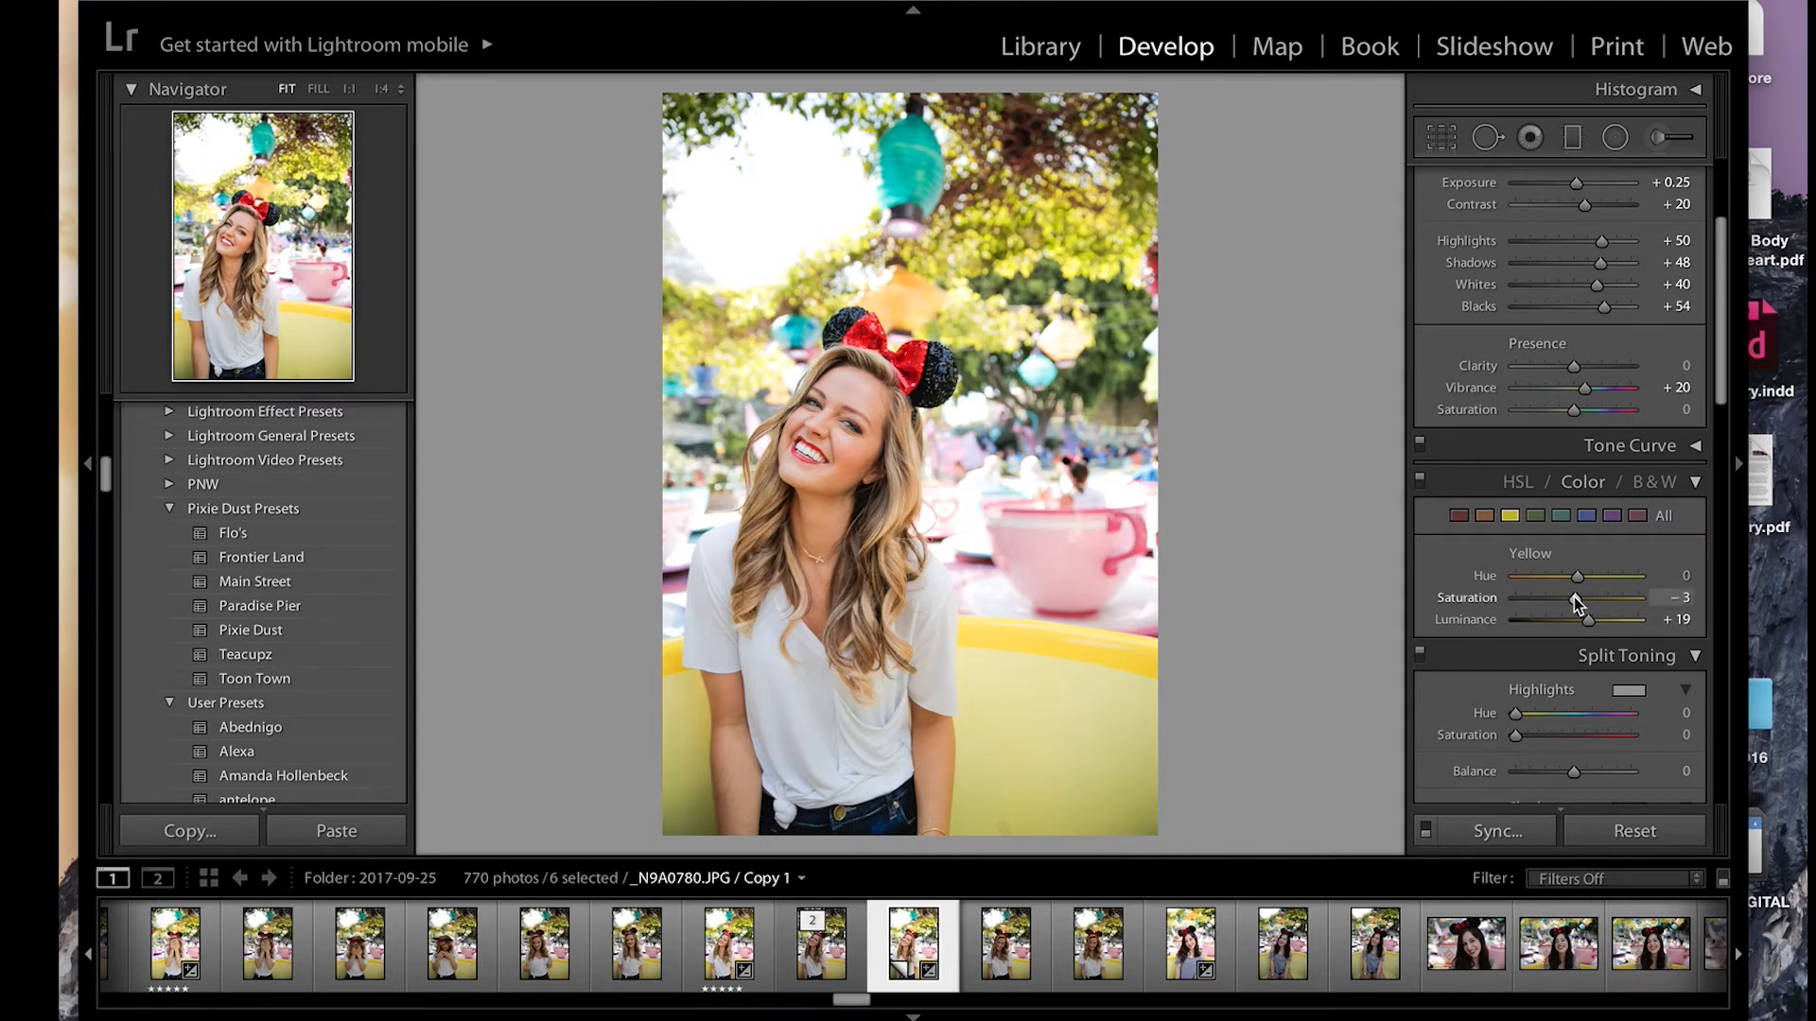
Step: Add film grain with an amount of 16 while checking the face and bow at 1:1, and return to the full view
{"action": "scroll", "coordinate": [1573, 611], "scroll_direction": "down", "scroll_amount": 9}
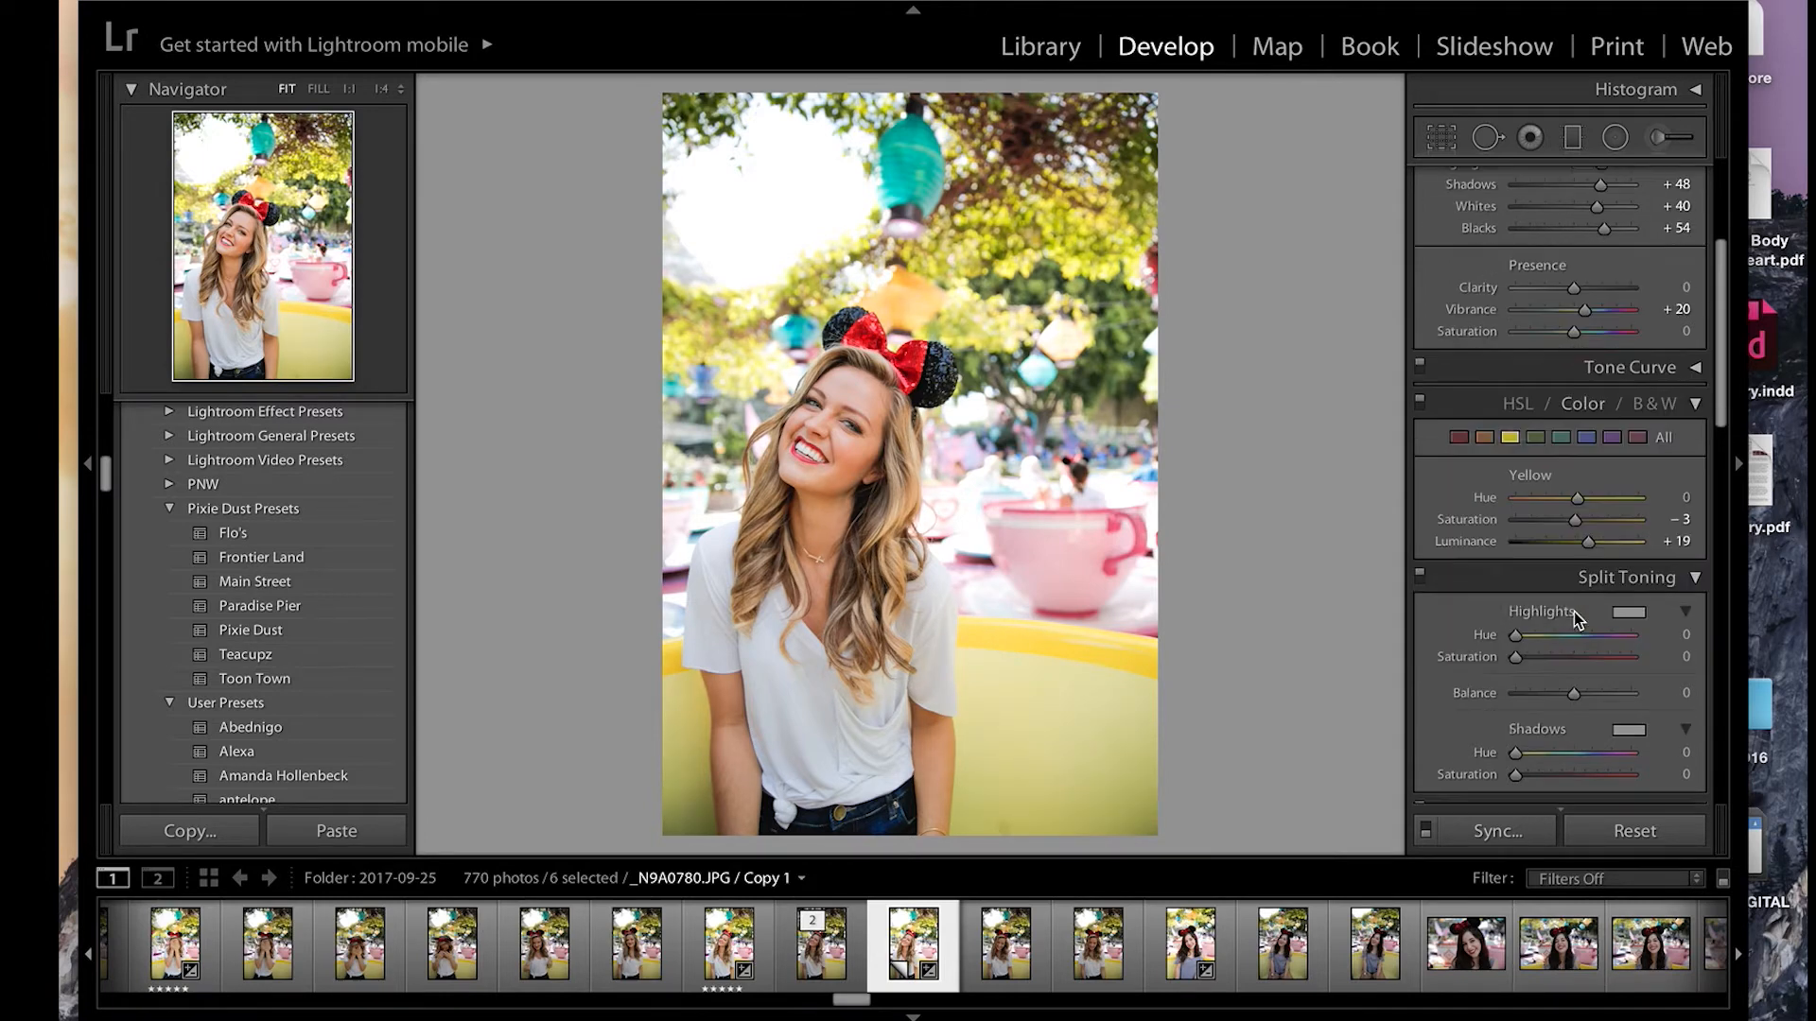
{"action": "left_click", "coordinate": [942, 364]}
{"action": "scroll", "coordinate": [1574, 662], "scroll_direction": "down", "scroll_amount": 2}
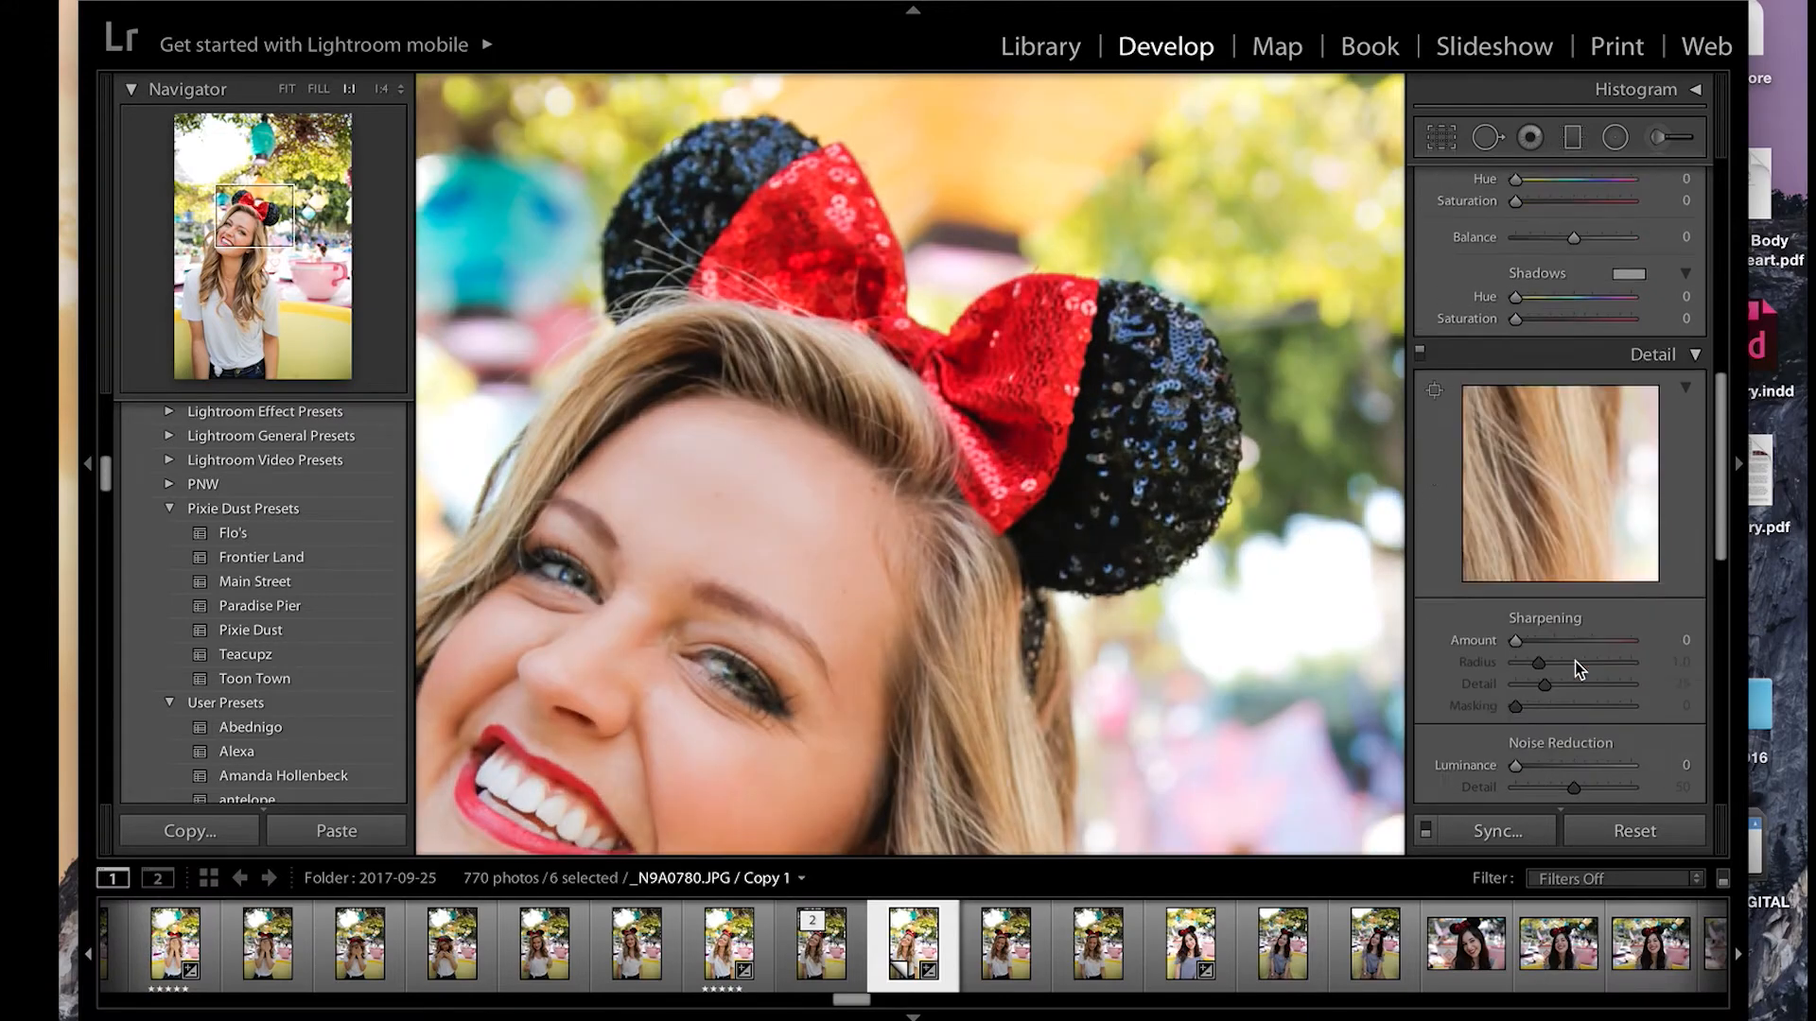
{"action": "scroll", "coordinate": [1574, 661], "scroll_direction": "down", "scroll_amount": 8}
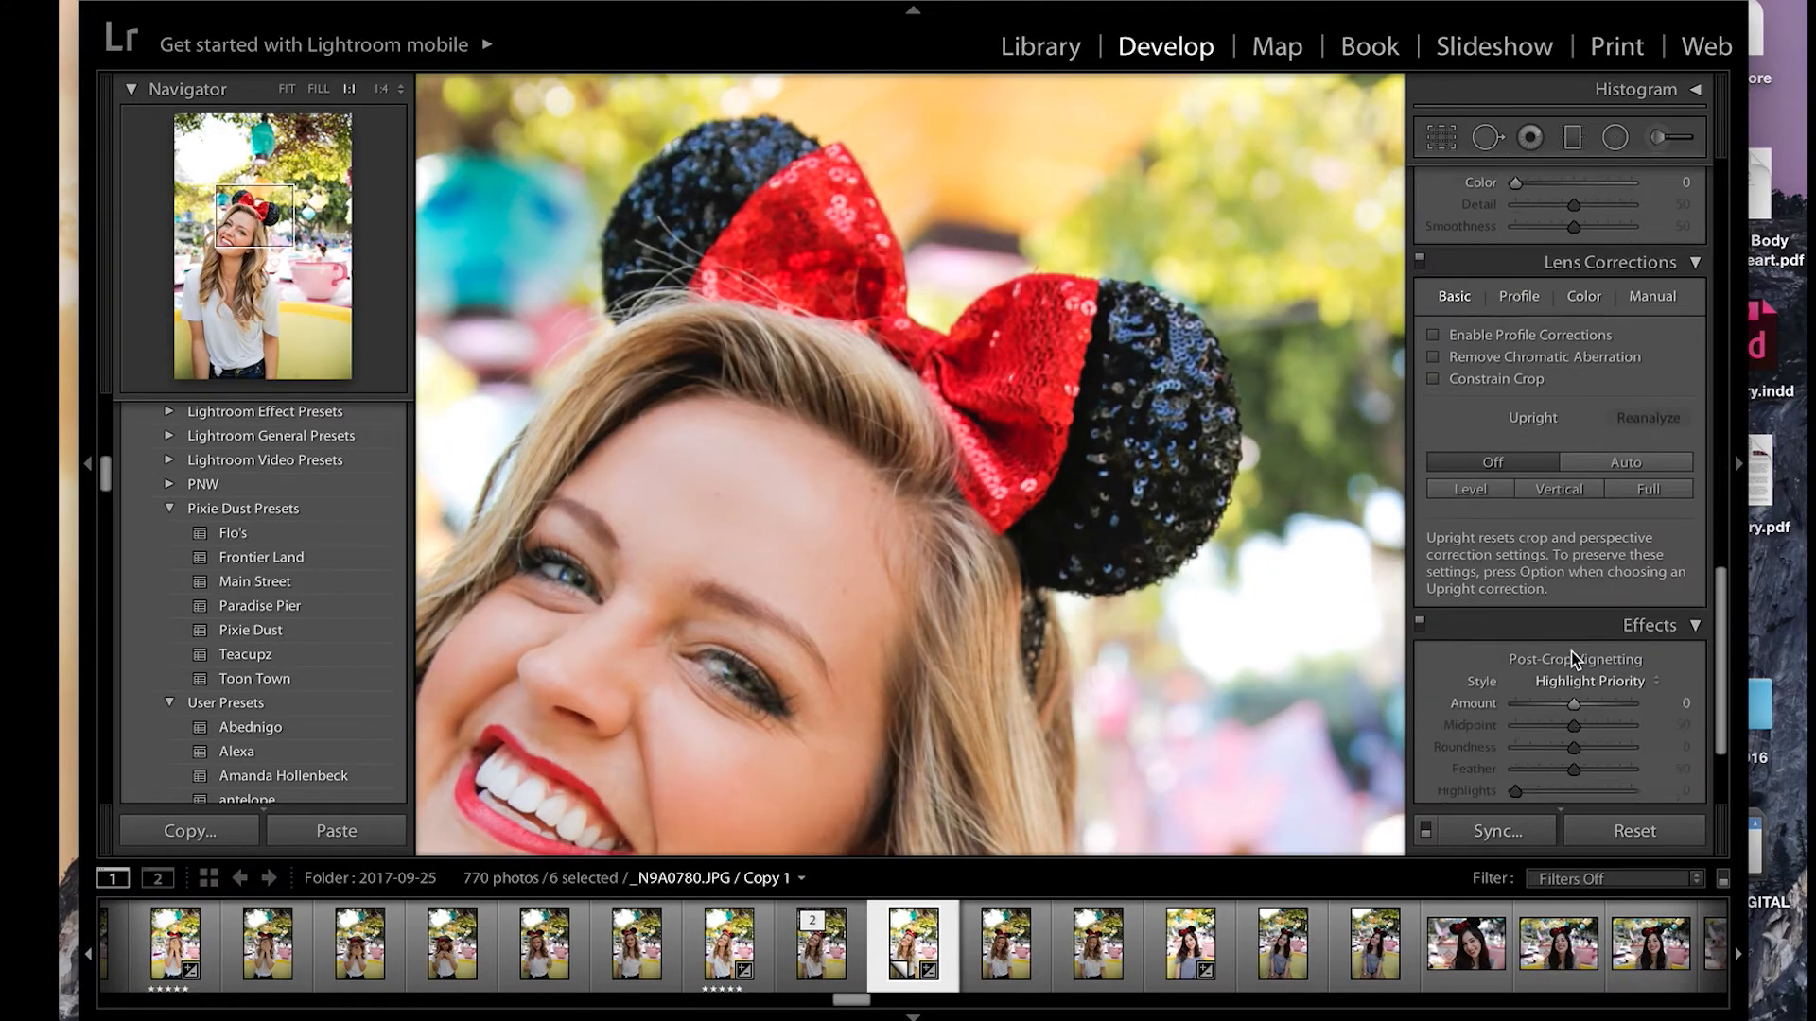
{"action": "scroll", "coordinate": [1573, 652], "scroll_direction": "down", "scroll_amount": 4}
{"action": "left_click_drag", "start_coordinate": [1515, 691], "coordinate": [1535, 691]}
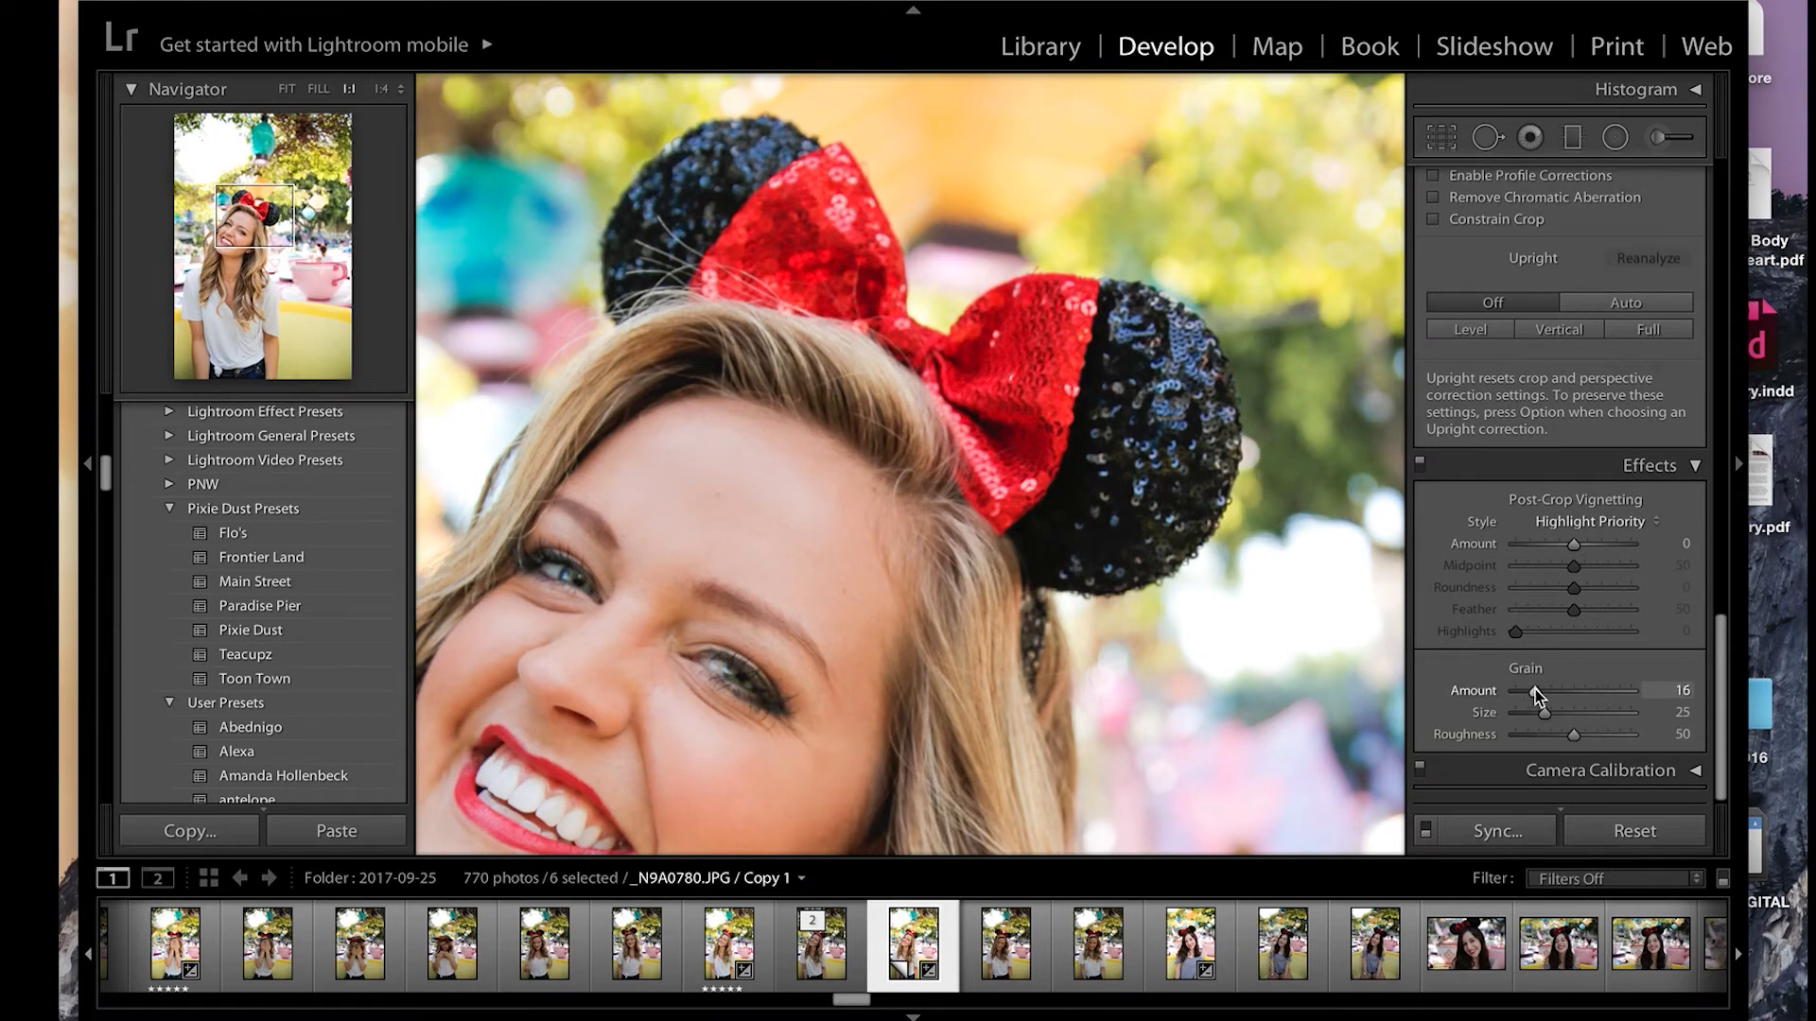
{"action": "left_click", "coordinate": [987, 547]}
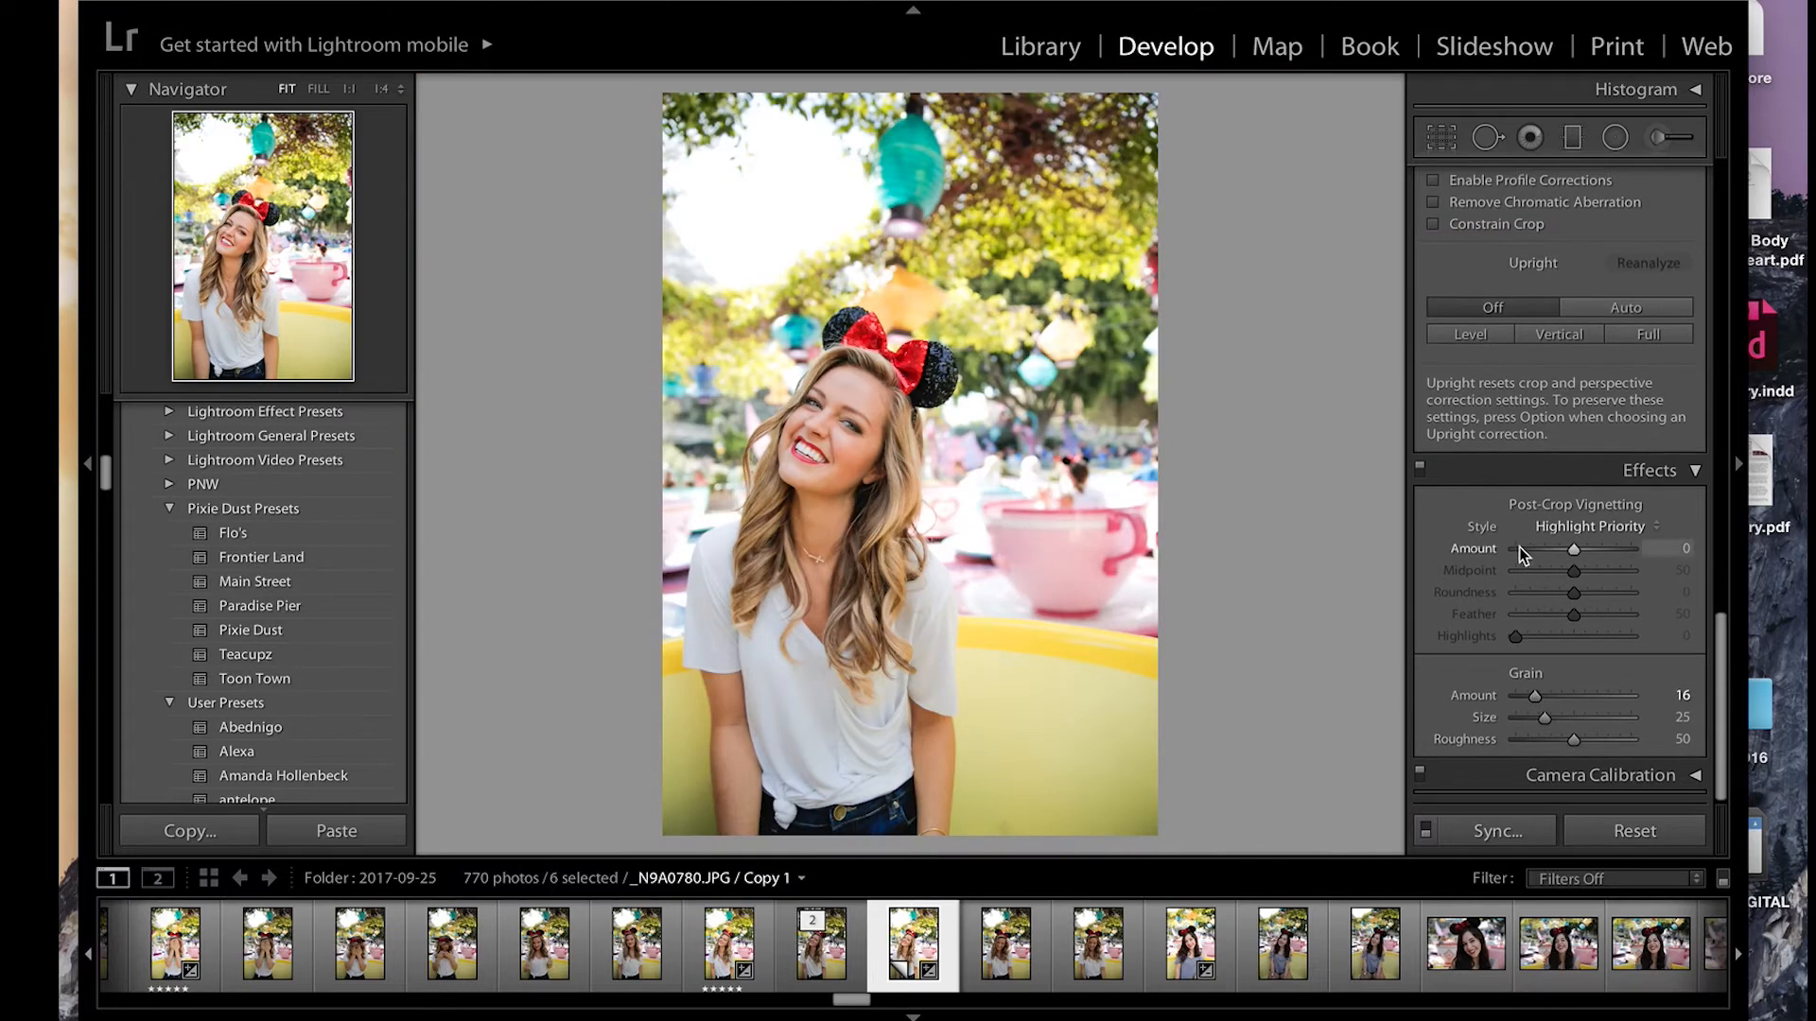
Step: Raise the sharpening amount of the teacup photo slightly
{"action": "scroll", "coordinate": [1551, 539], "scroll_direction": "up", "scroll_amount": 8}
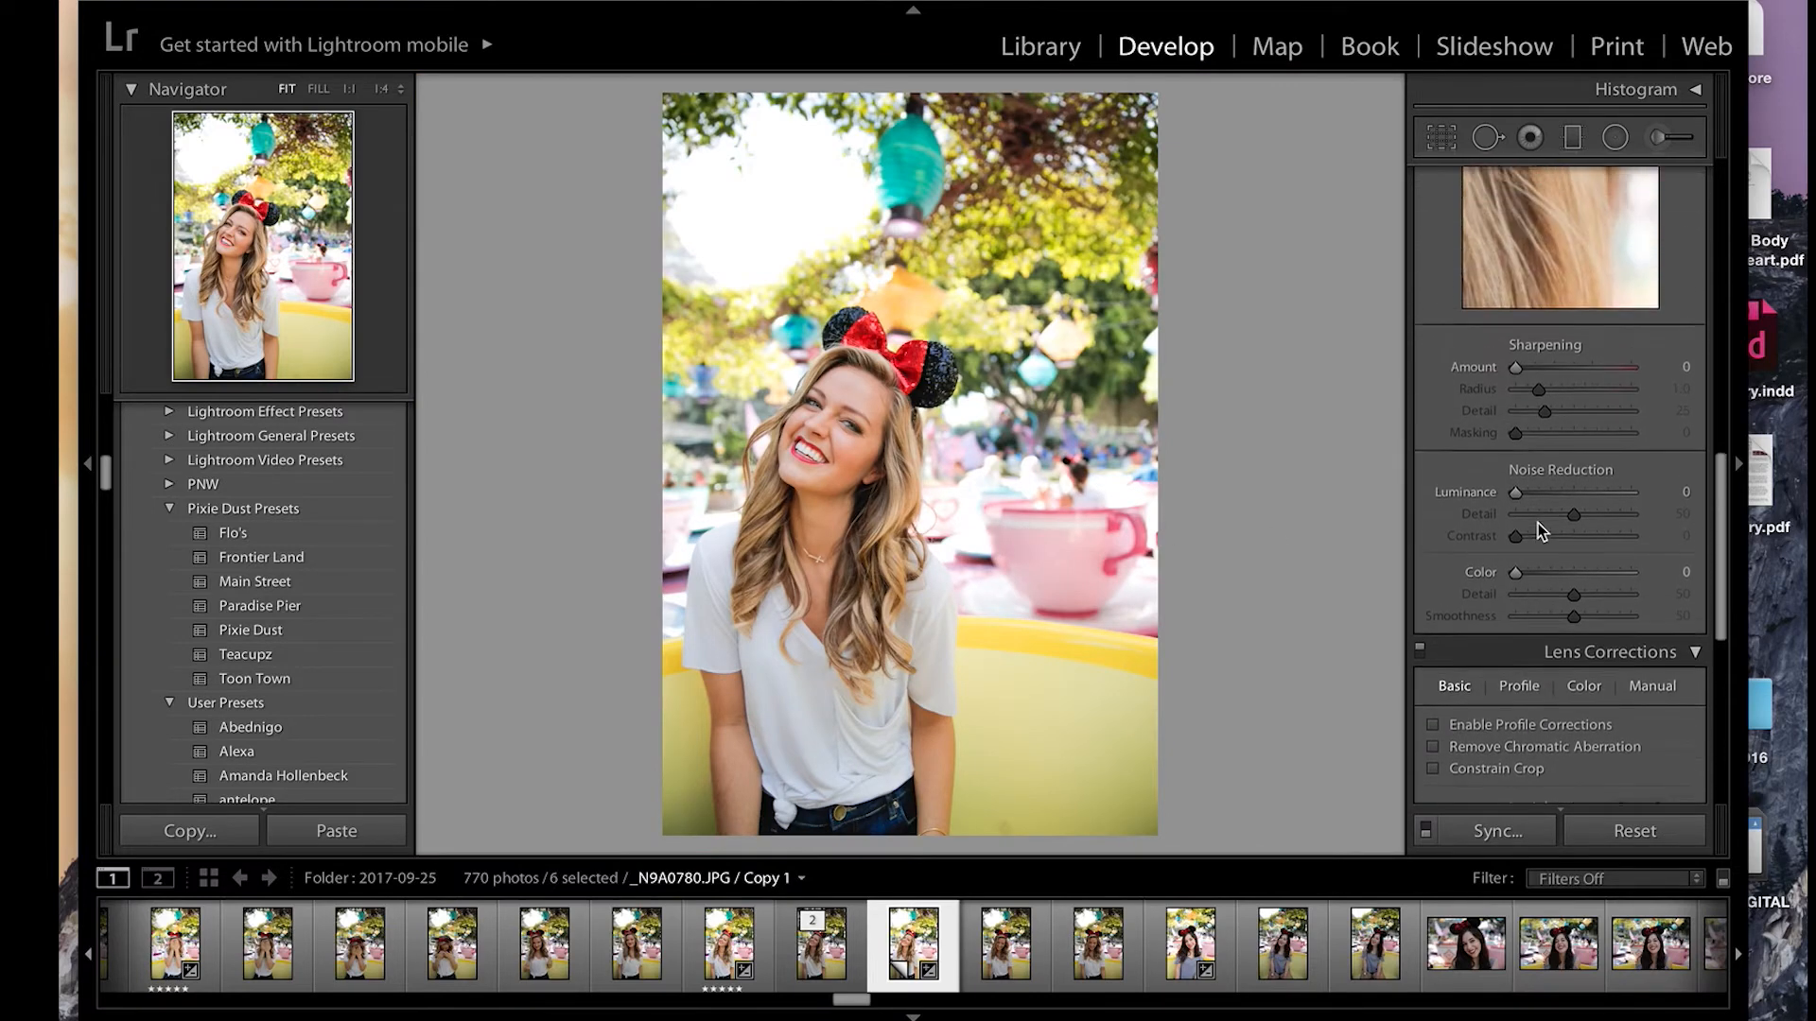
{"action": "scroll", "coordinate": [1538, 524], "scroll_direction": "up", "scroll_amount": 2}
{"action": "left_click_drag", "start_coordinate": [1516, 406], "coordinate": [1544, 412]}
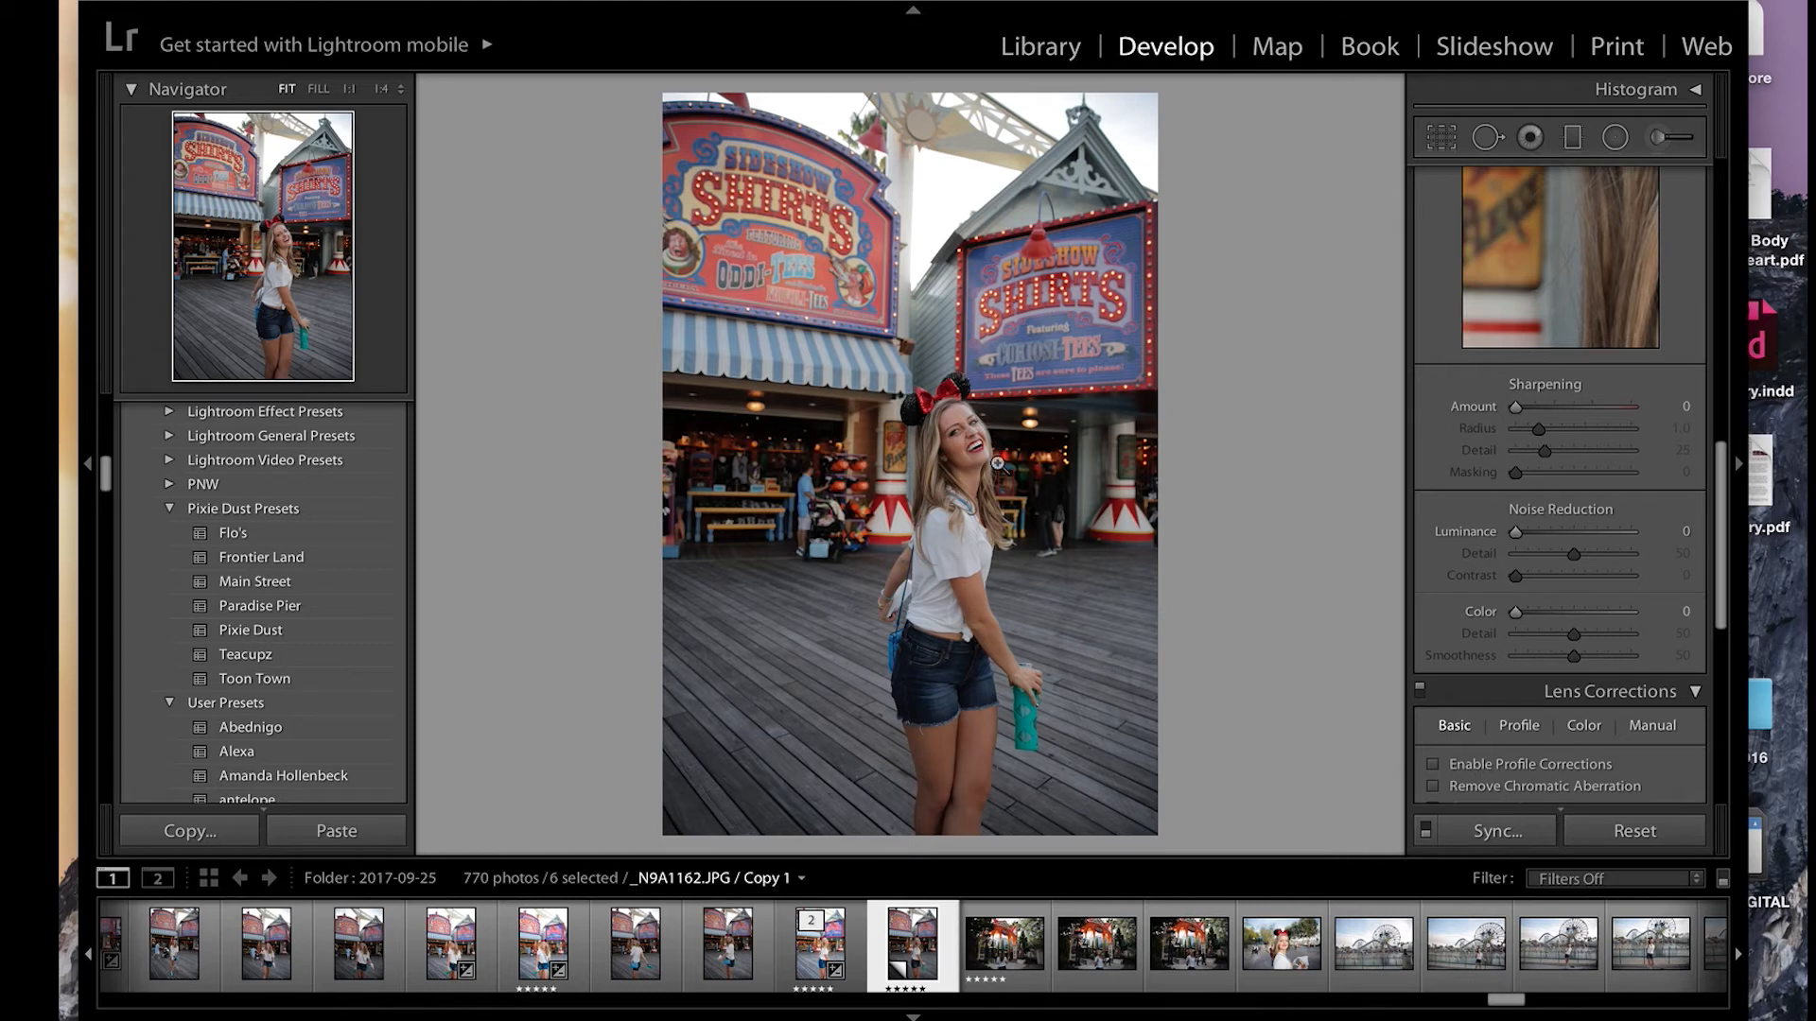
Step: Apply the Paradise Pier preset to _N9A1162.JPG / Copy 1, undo it to compare with the original, and reapply it
{"action": "left_click", "coordinate": [313, 613]}
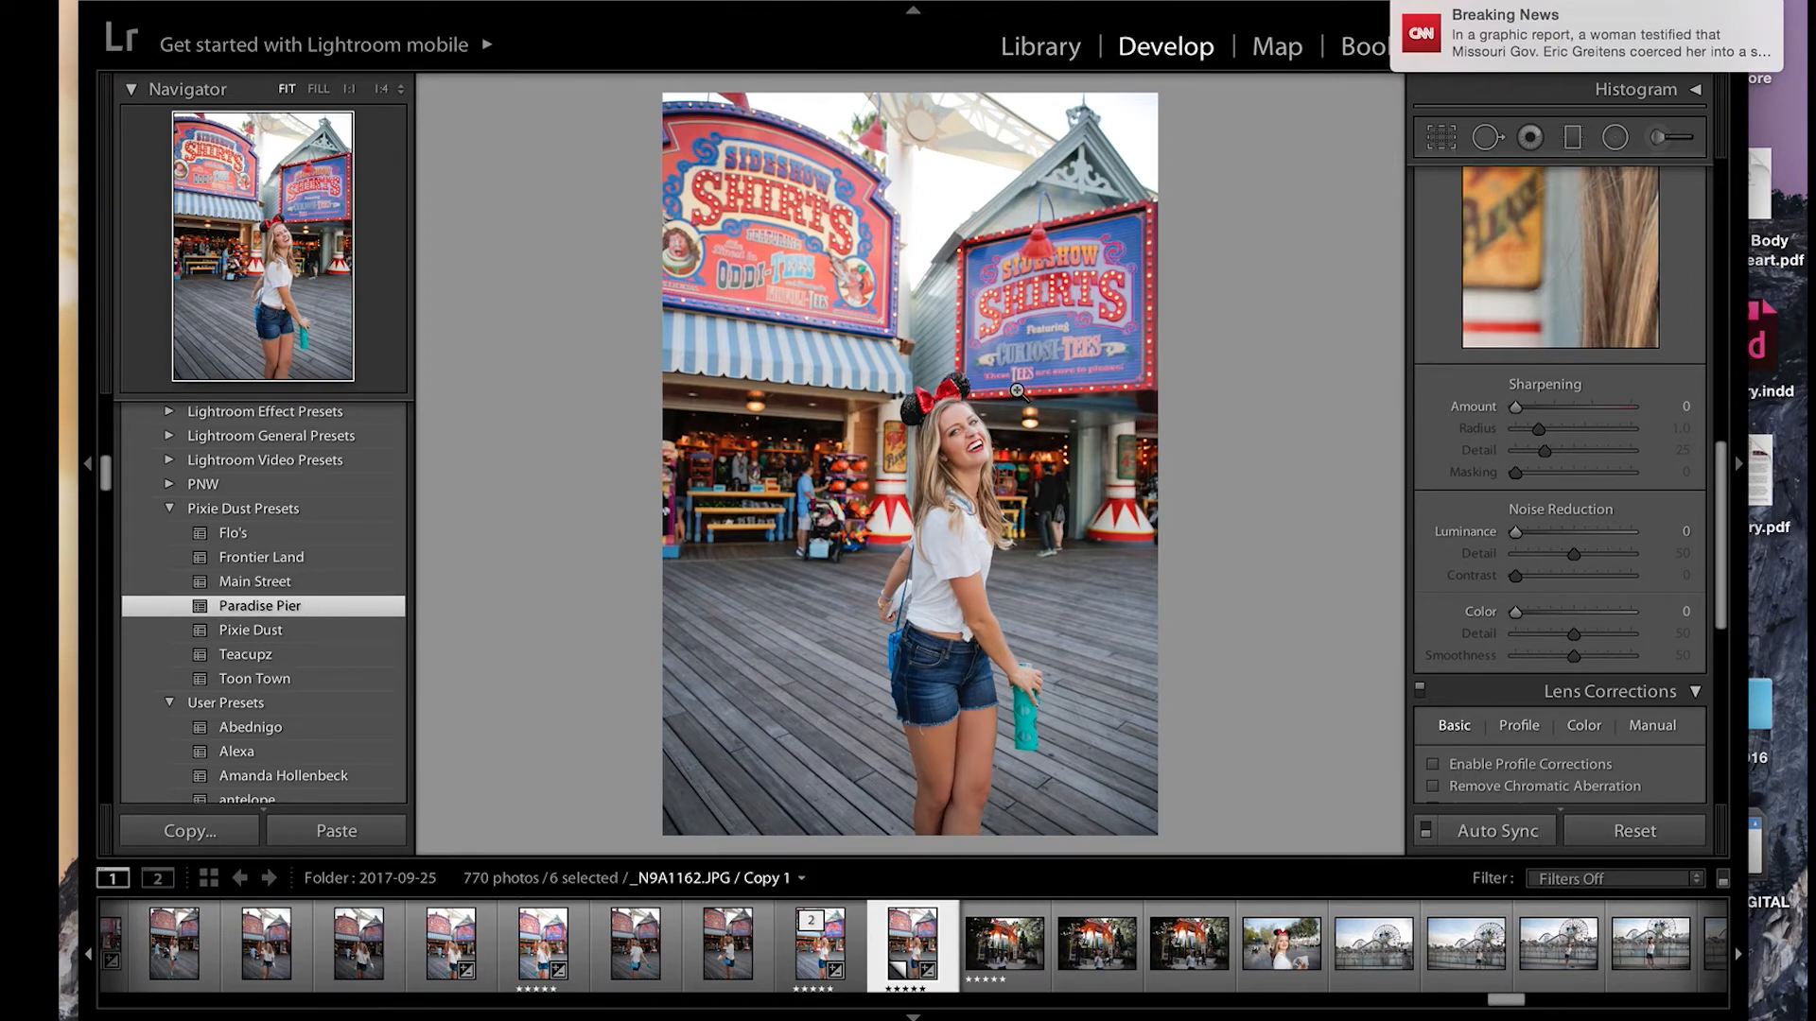
{"action": "key", "text": "super+z"}
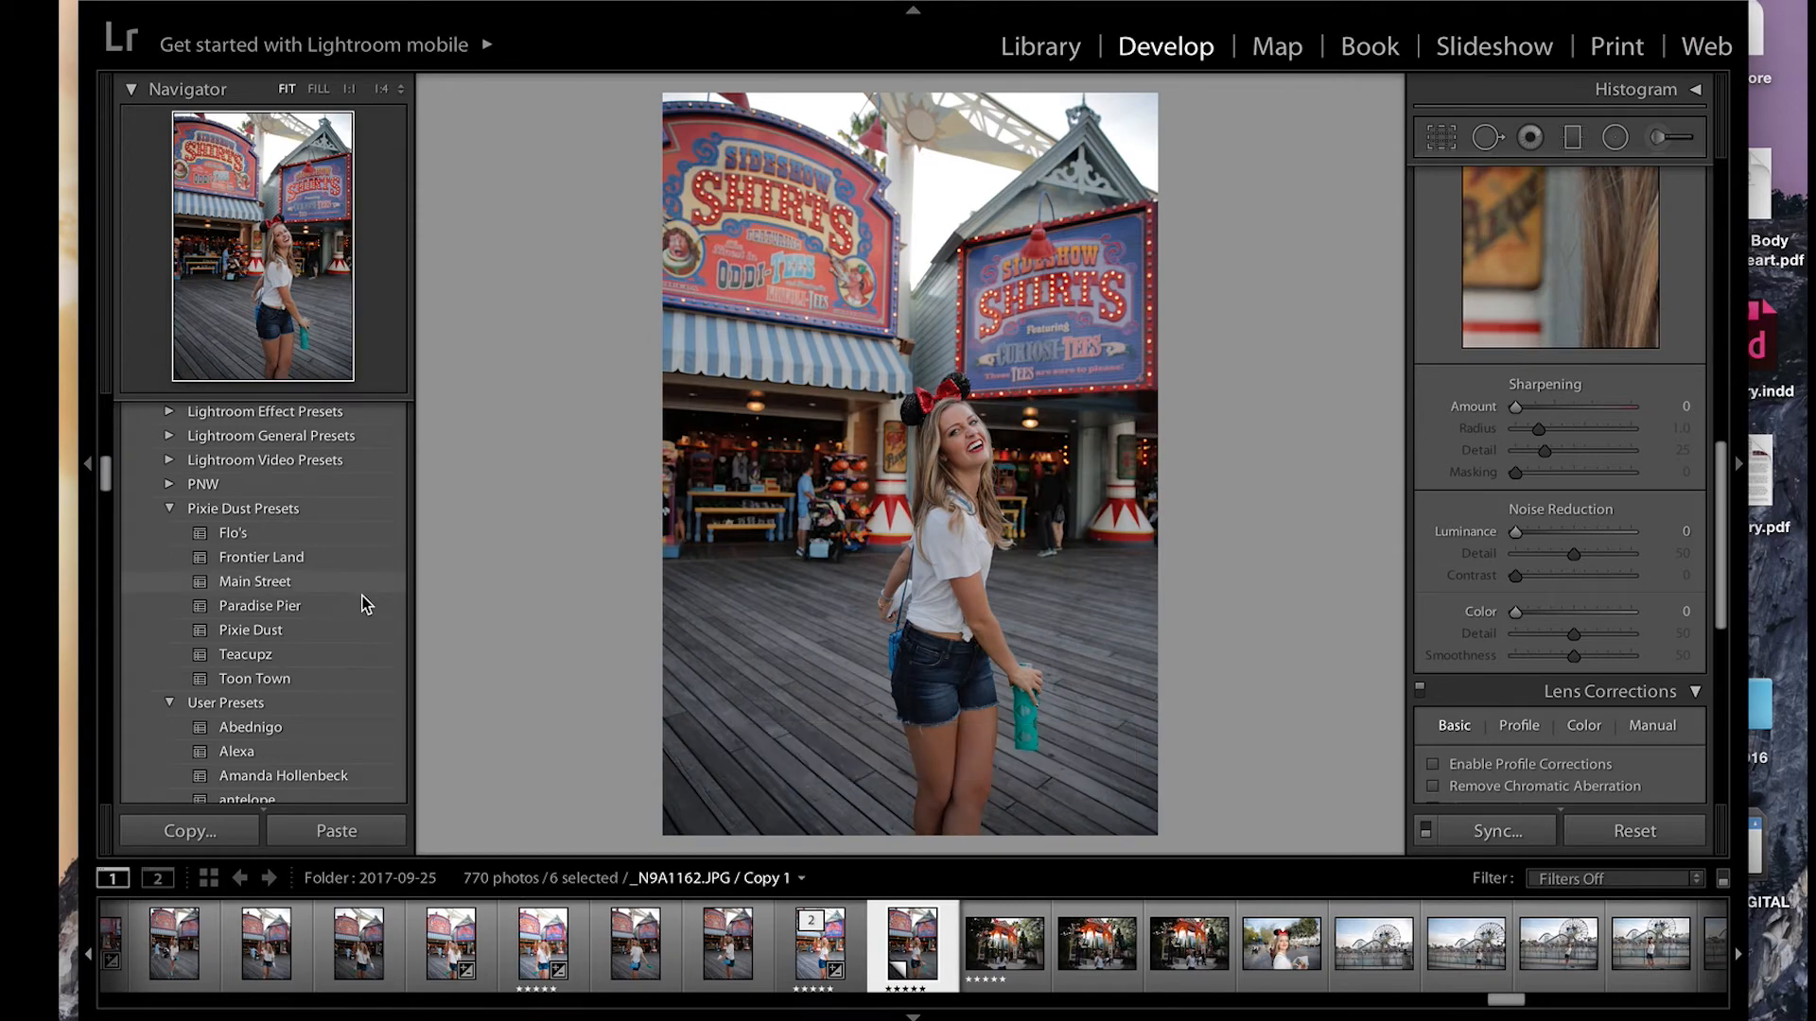
{"action": "left_click", "coordinate": [343, 607]}
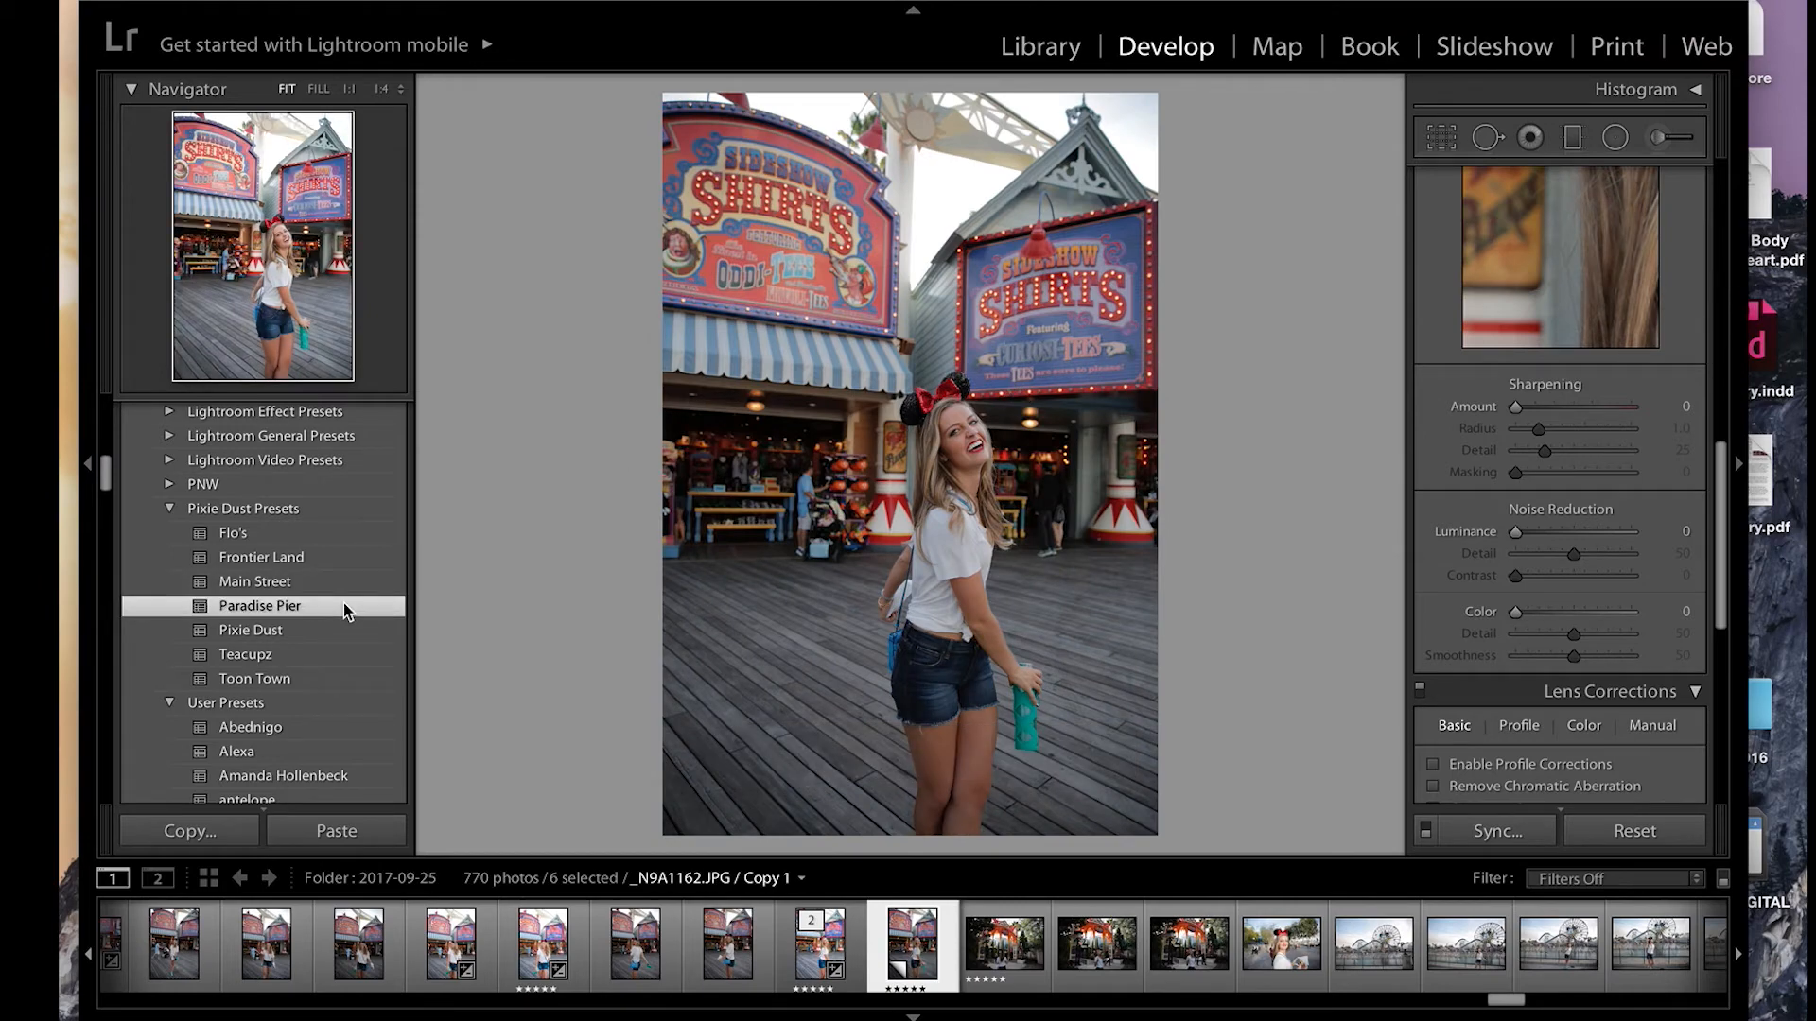
Step: Adjust the tone of the Paradise Pier edit to Shadows +58, Whites +49 and Blacks +51
{"action": "scroll", "coordinate": [1563, 454], "scroll_direction": "up", "scroll_amount": 10}
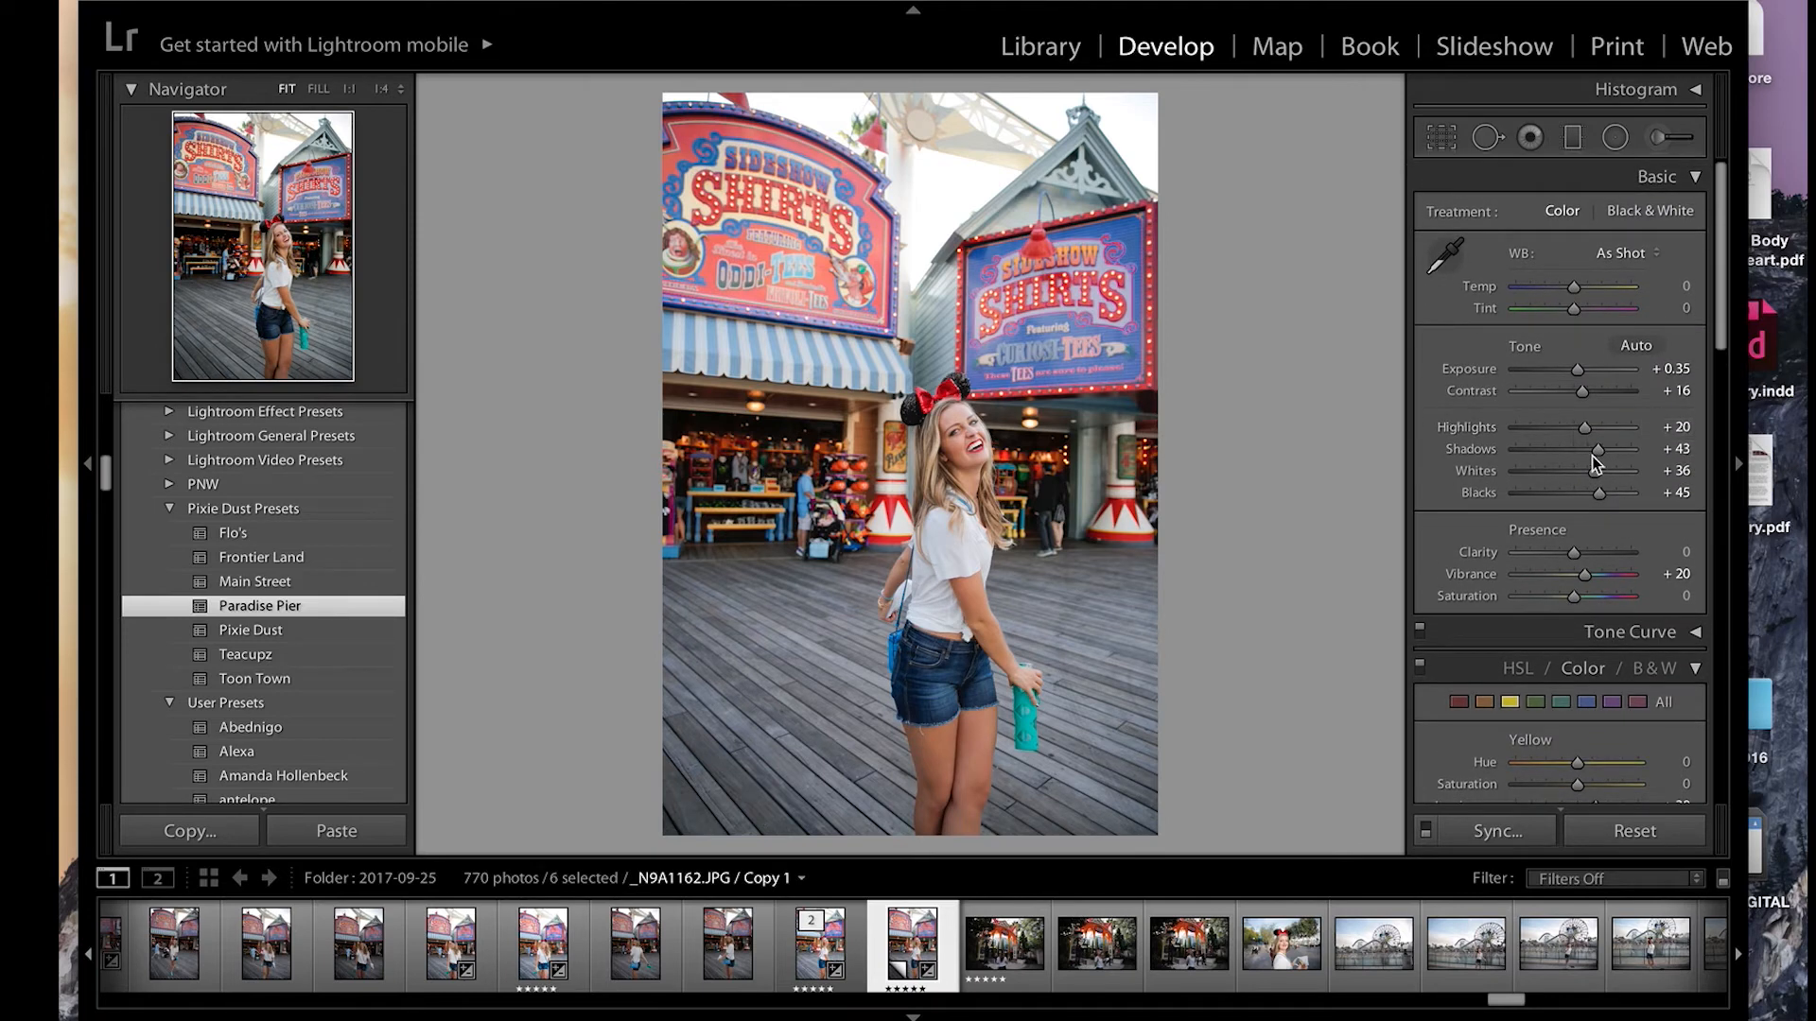
{"action": "left_click", "coordinate": [1609, 450]}
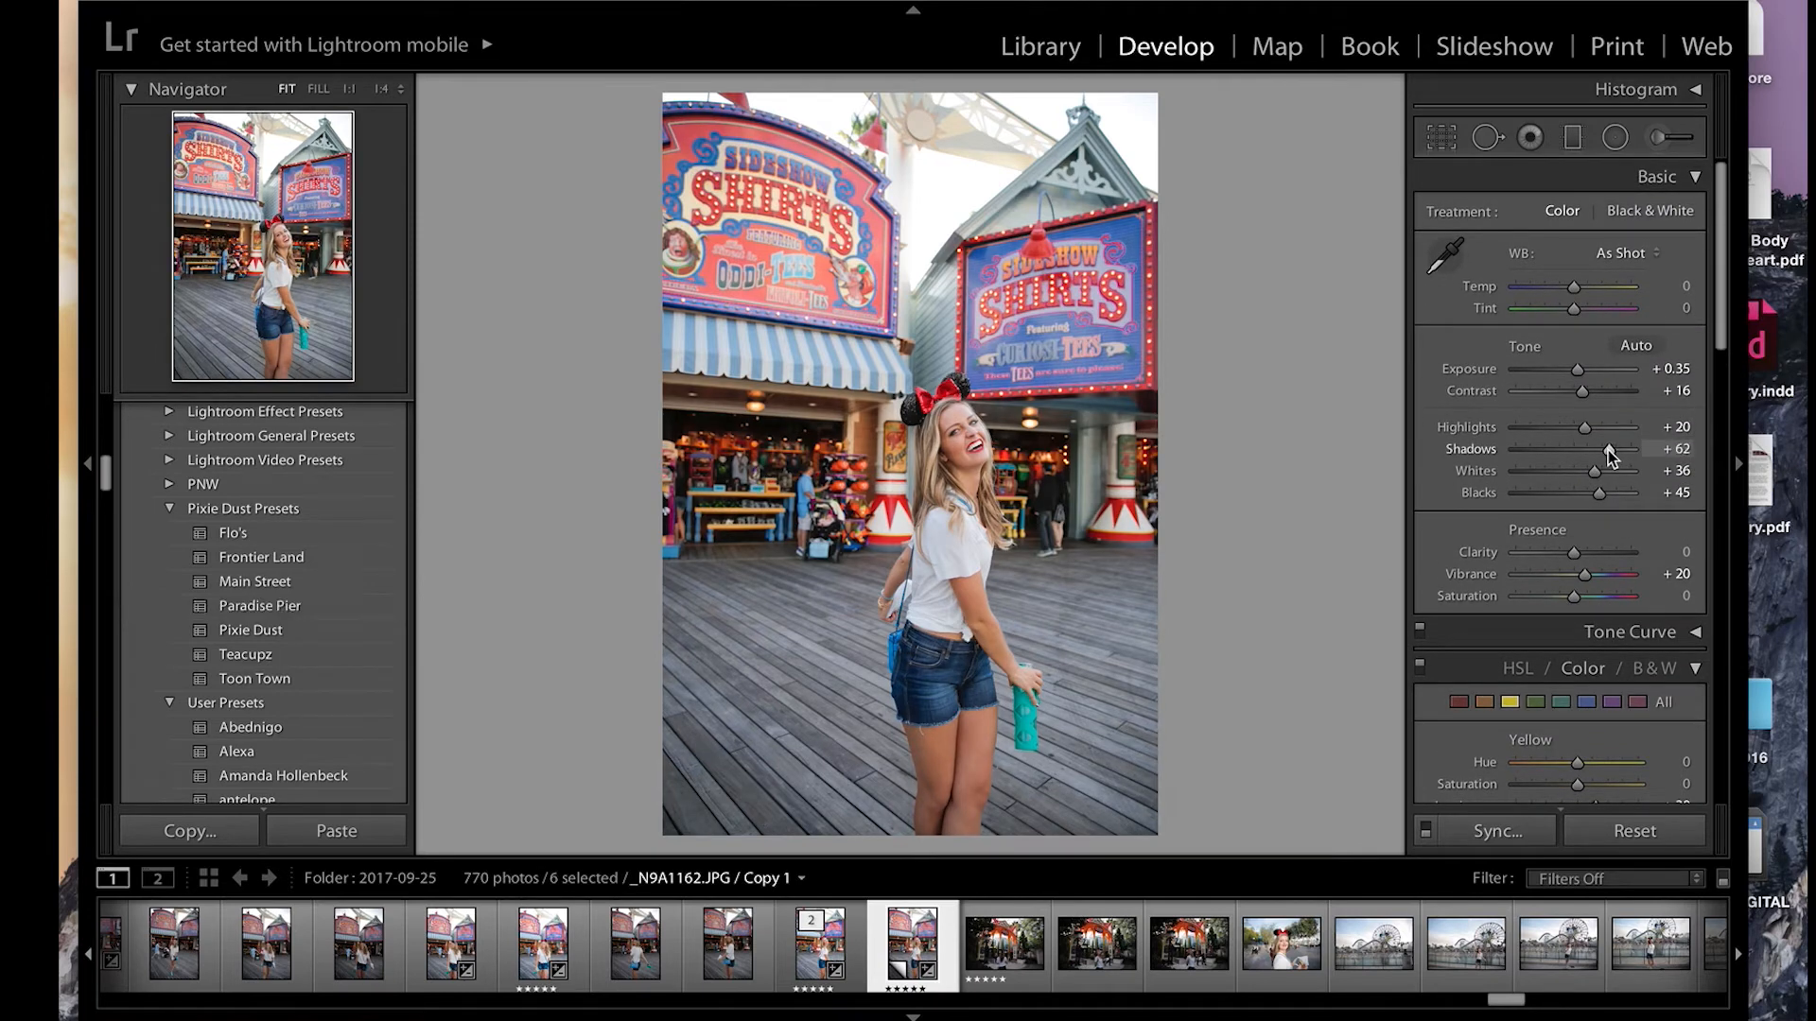
{"action": "mouse_move", "coordinate": [1607, 450]}
{"action": "left_mouse_down"}
{"action": "mouse_move", "coordinate": [1608, 493]}
{"action": "mouse_move", "coordinate": [1603, 470]}
{"action": "left_mouse_up"}
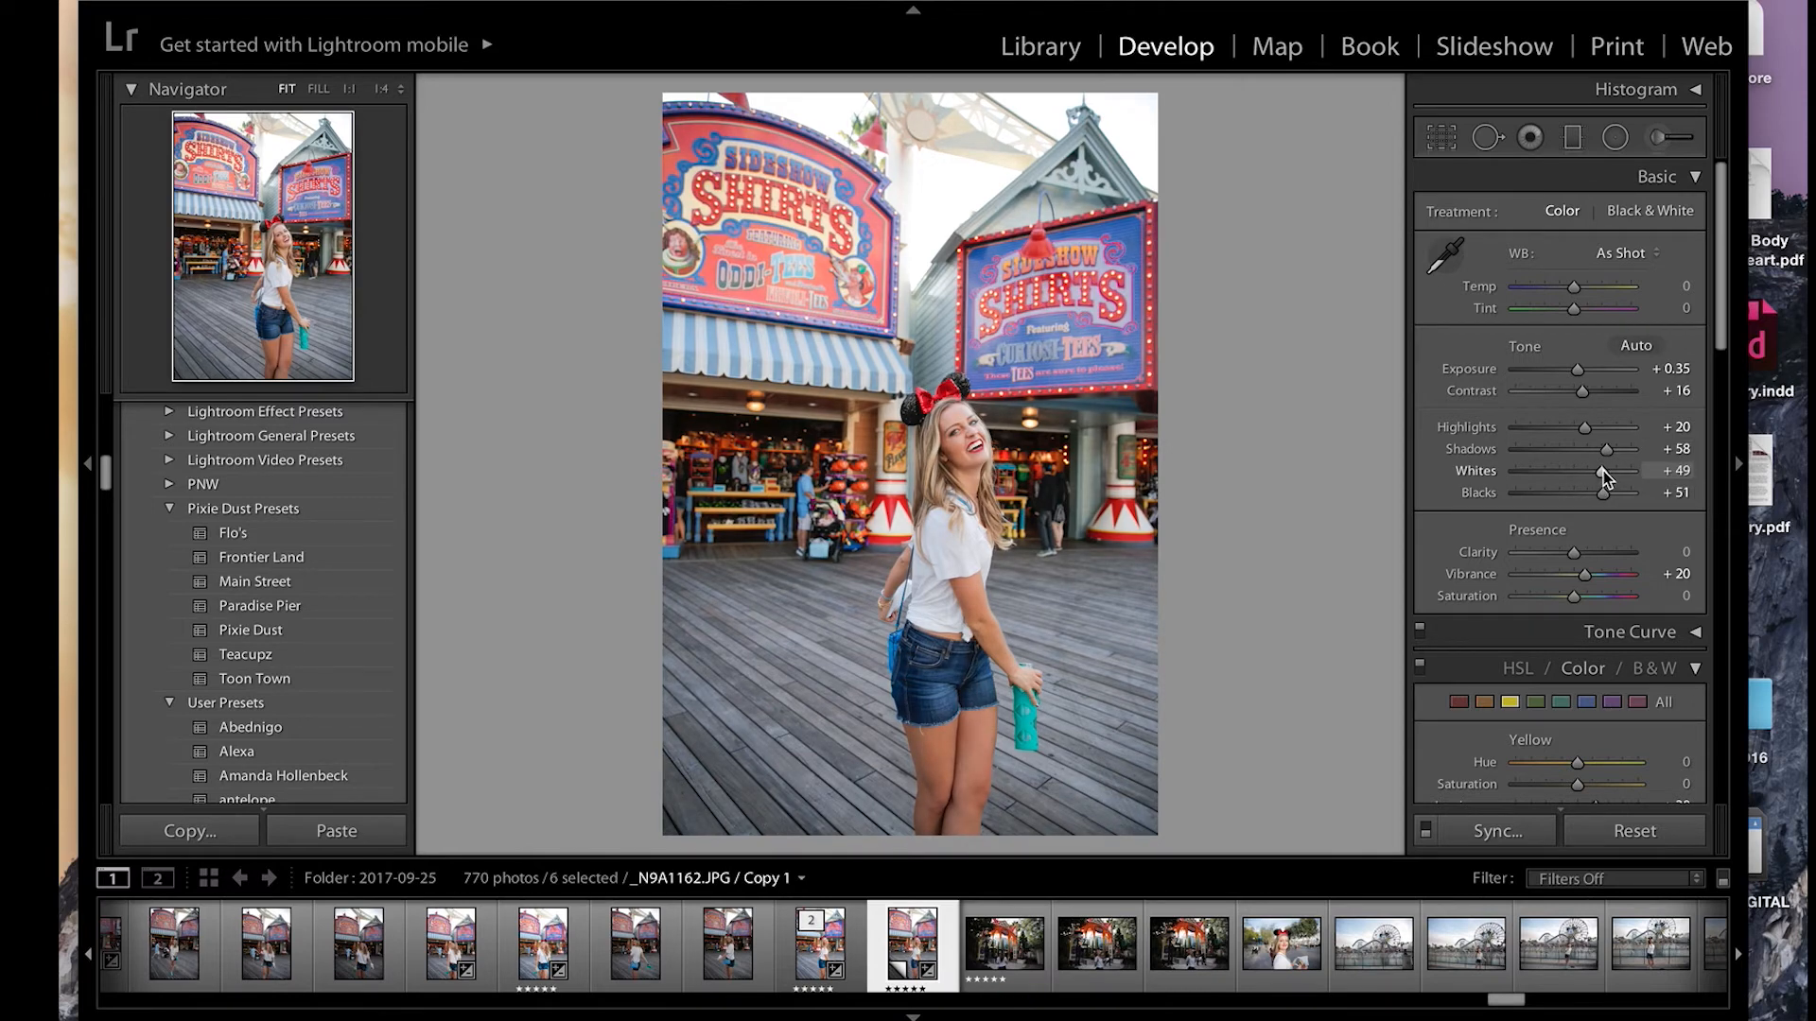
Step: Try a strong teal shift of the blues, set the blue hue to +3, and check the face up close
{"action": "scroll", "coordinate": [1582, 624], "scroll_direction": "down", "scroll_amount": 5}
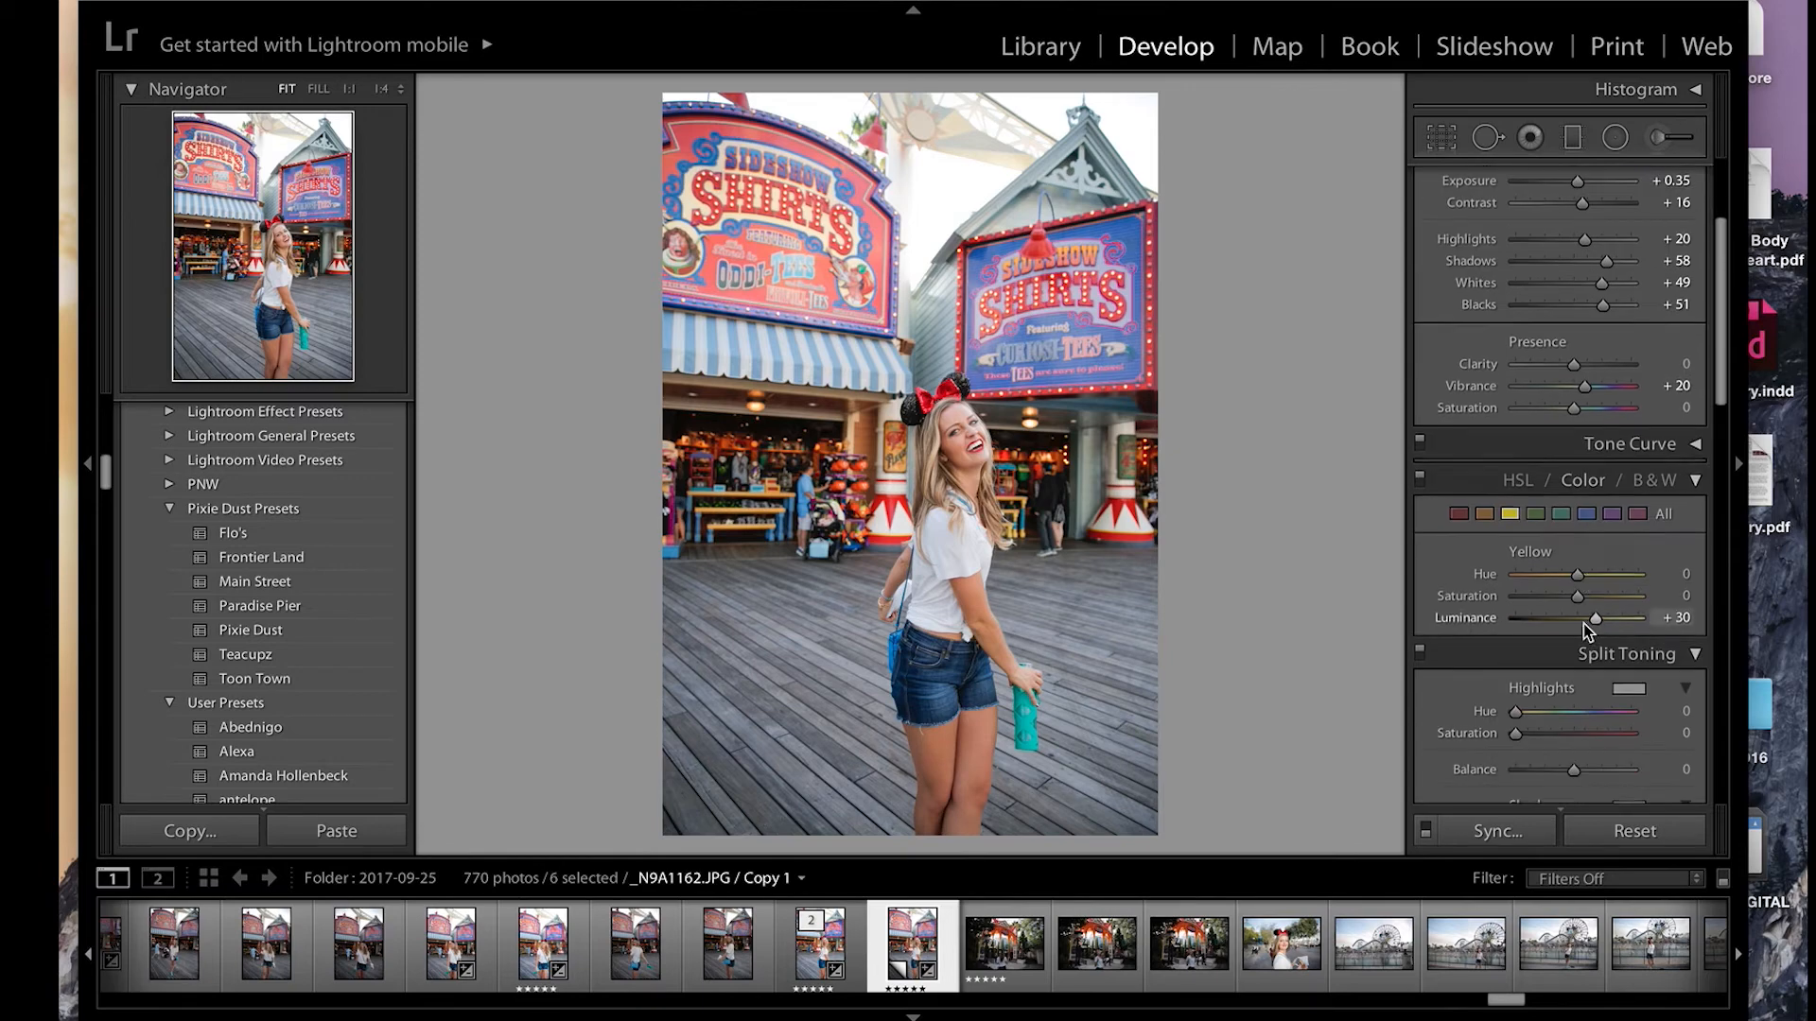
{"action": "left_click", "coordinate": [1585, 514]}
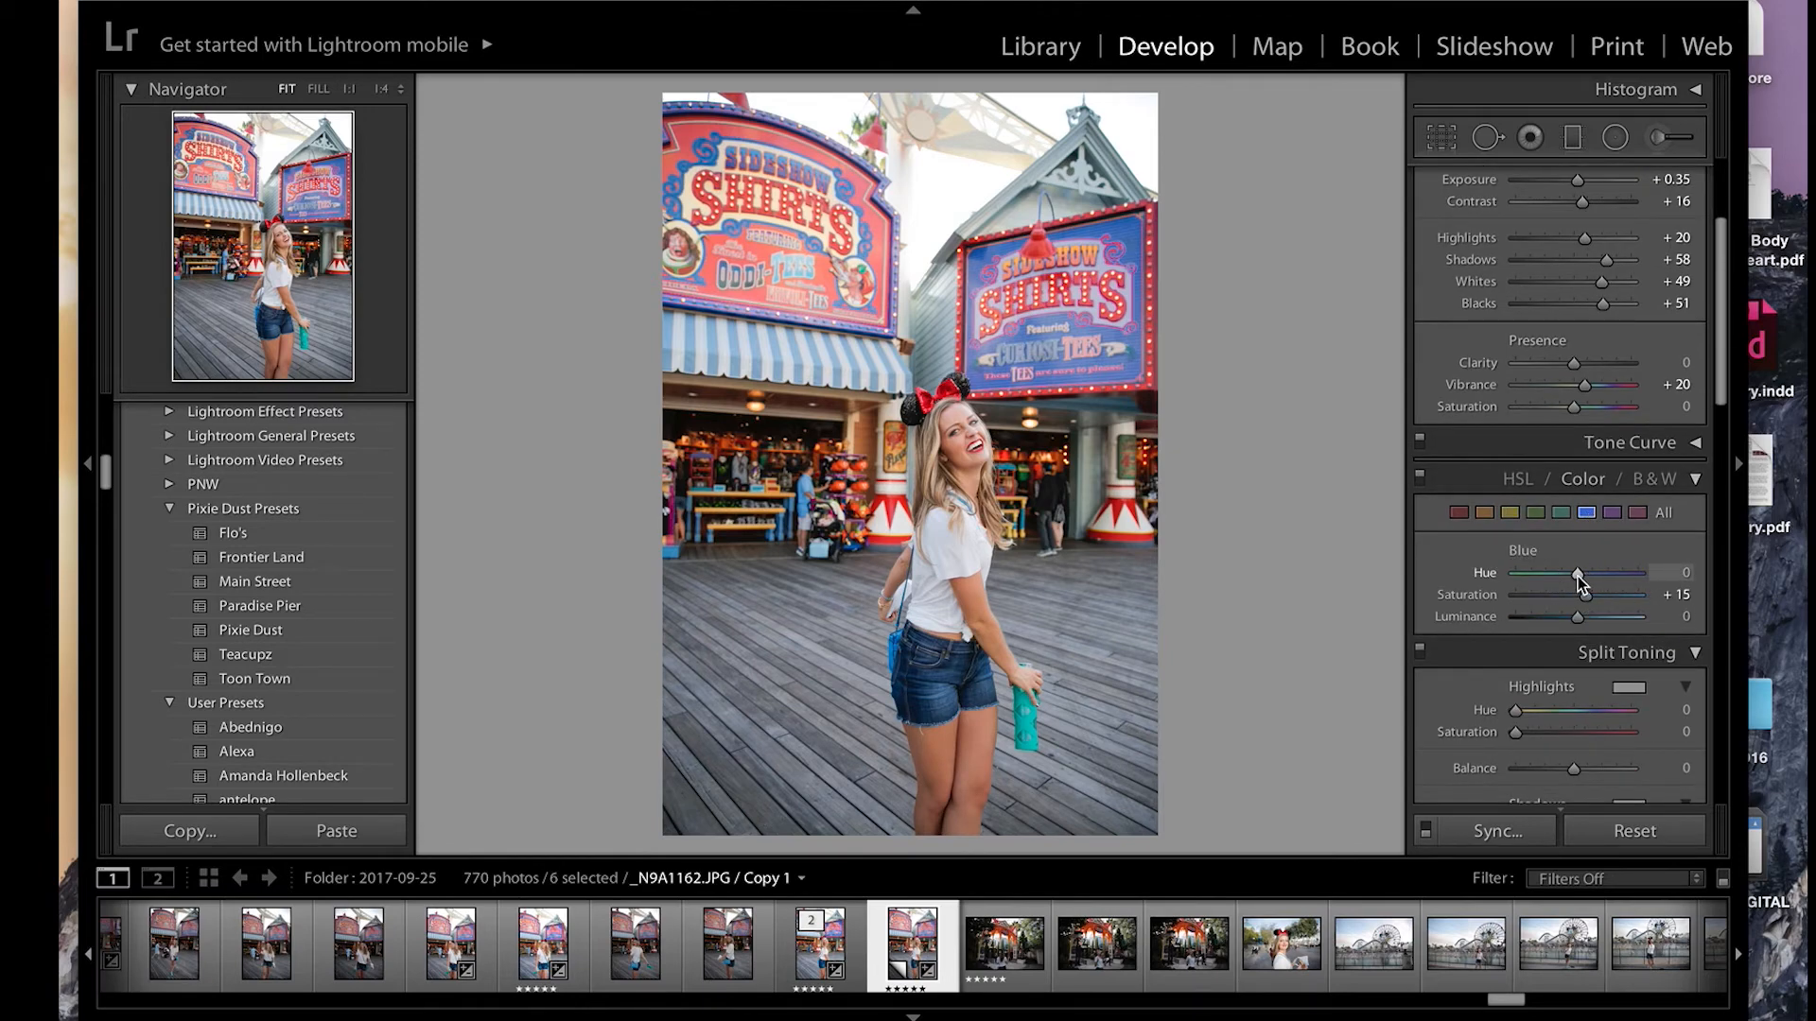
{"action": "left_click_drag", "start_coordinate": [1577, 576], "coordinate": [1522, 576]}
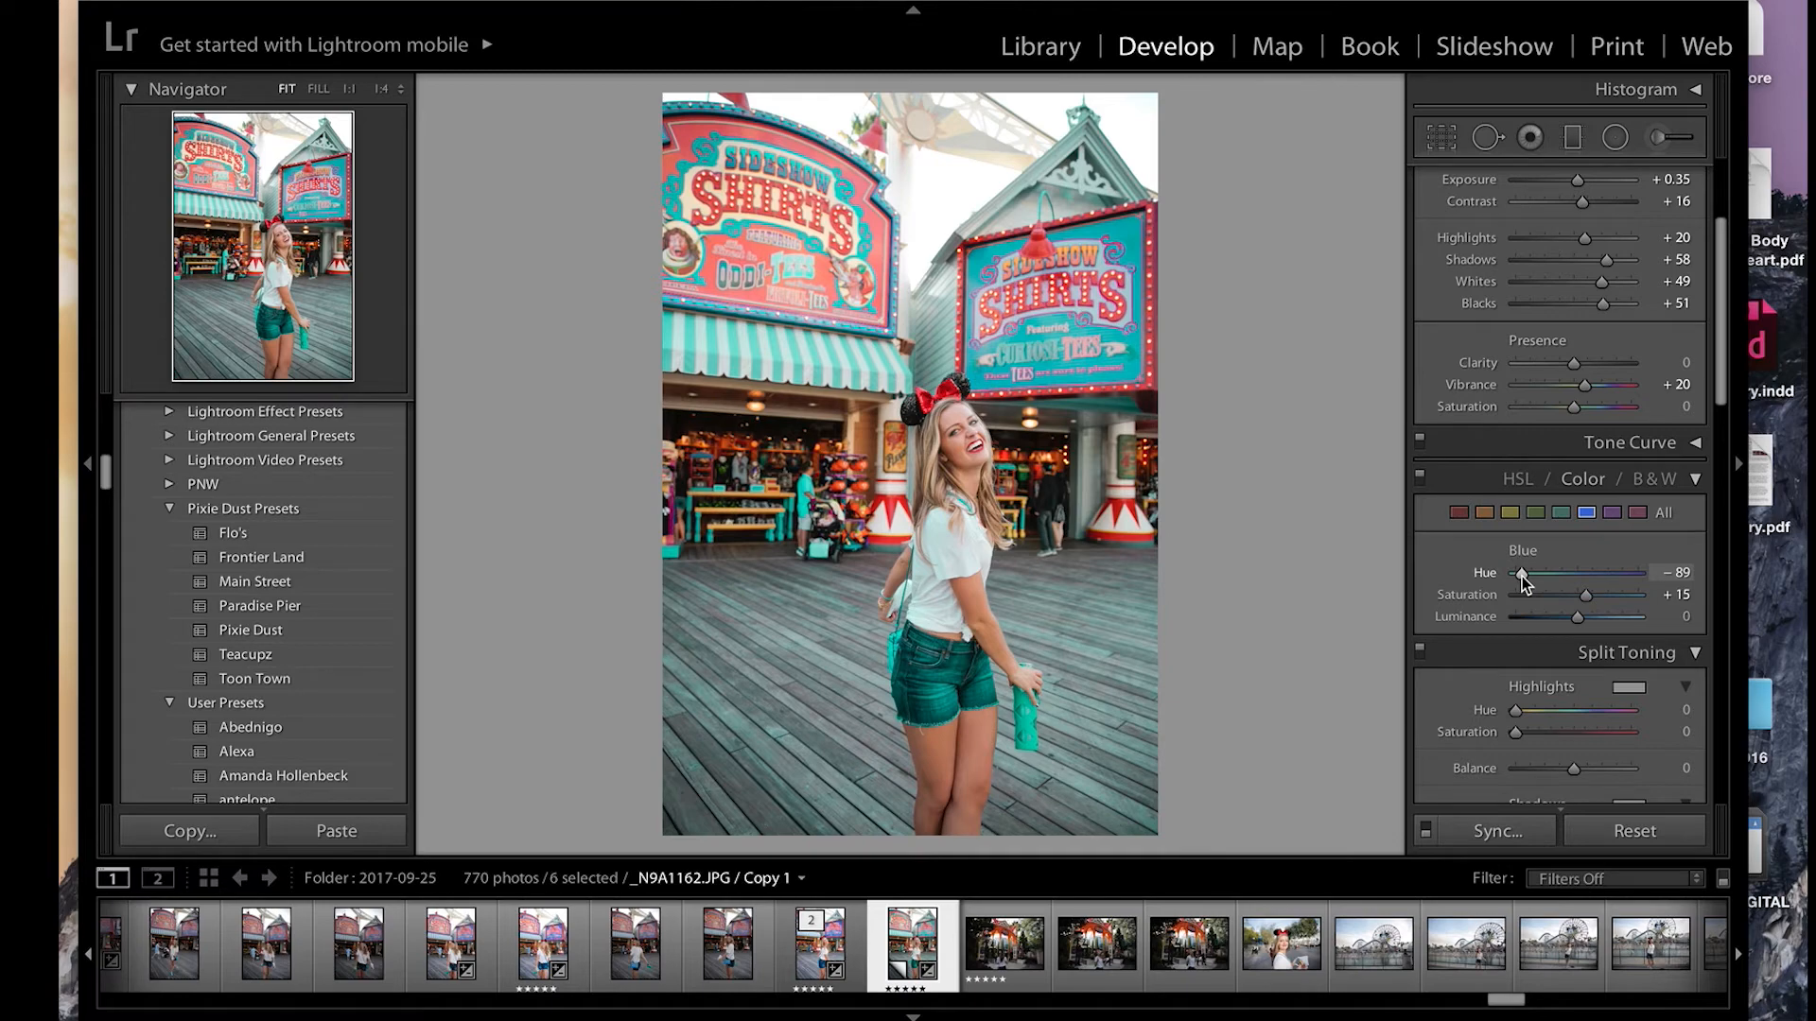
{"action": "mouse_move", "coordinate": [1523, 576]}
{"action": "left_mouse_down"}
{"action": "mouse_move", "coordinate": [1626, 575]}
{"action": "mouse_move", "coordinate": [1527, 576]}
{"action": "left_mouse_up"}
{"action": "left_click_drag", "start_coordinate": [1526, 575], "coordinate": [1574, 571]}
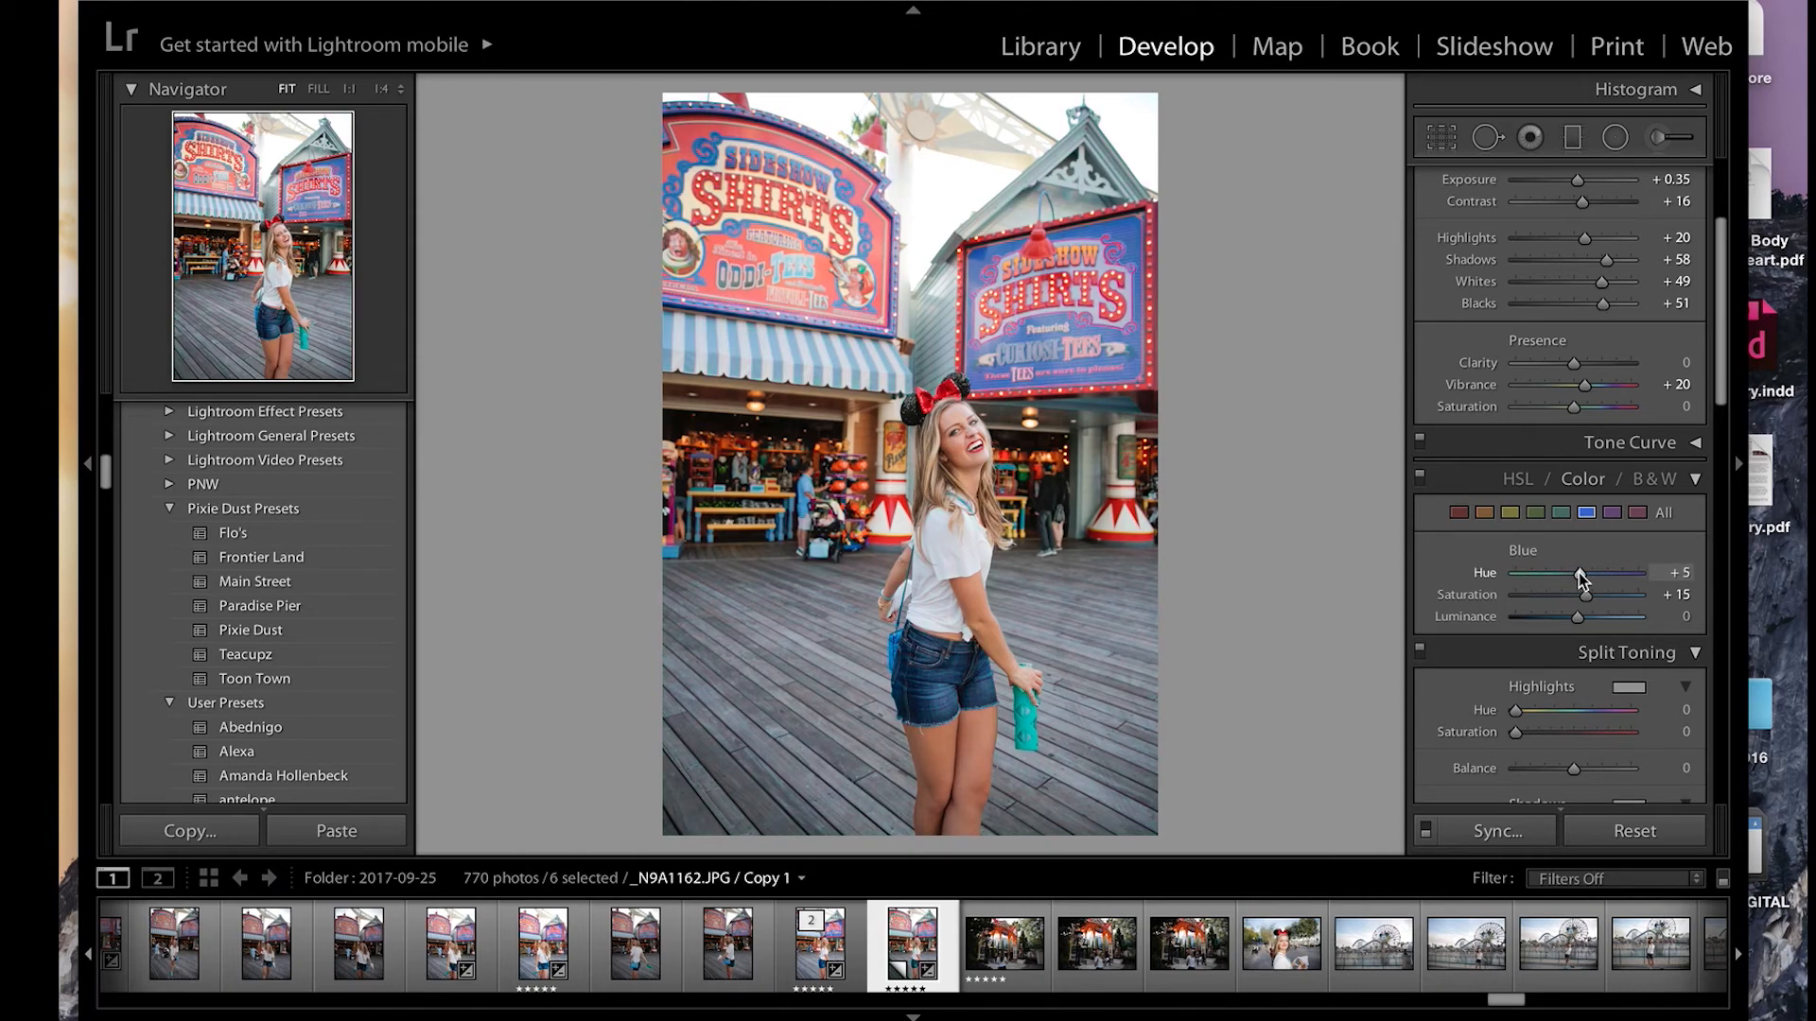
{"action": "left_click_drag", "start_coordinate": [1581, 571], "coordinate": [1581, 580]}
{"action": "left_click", "coordinate": [938, 404]}
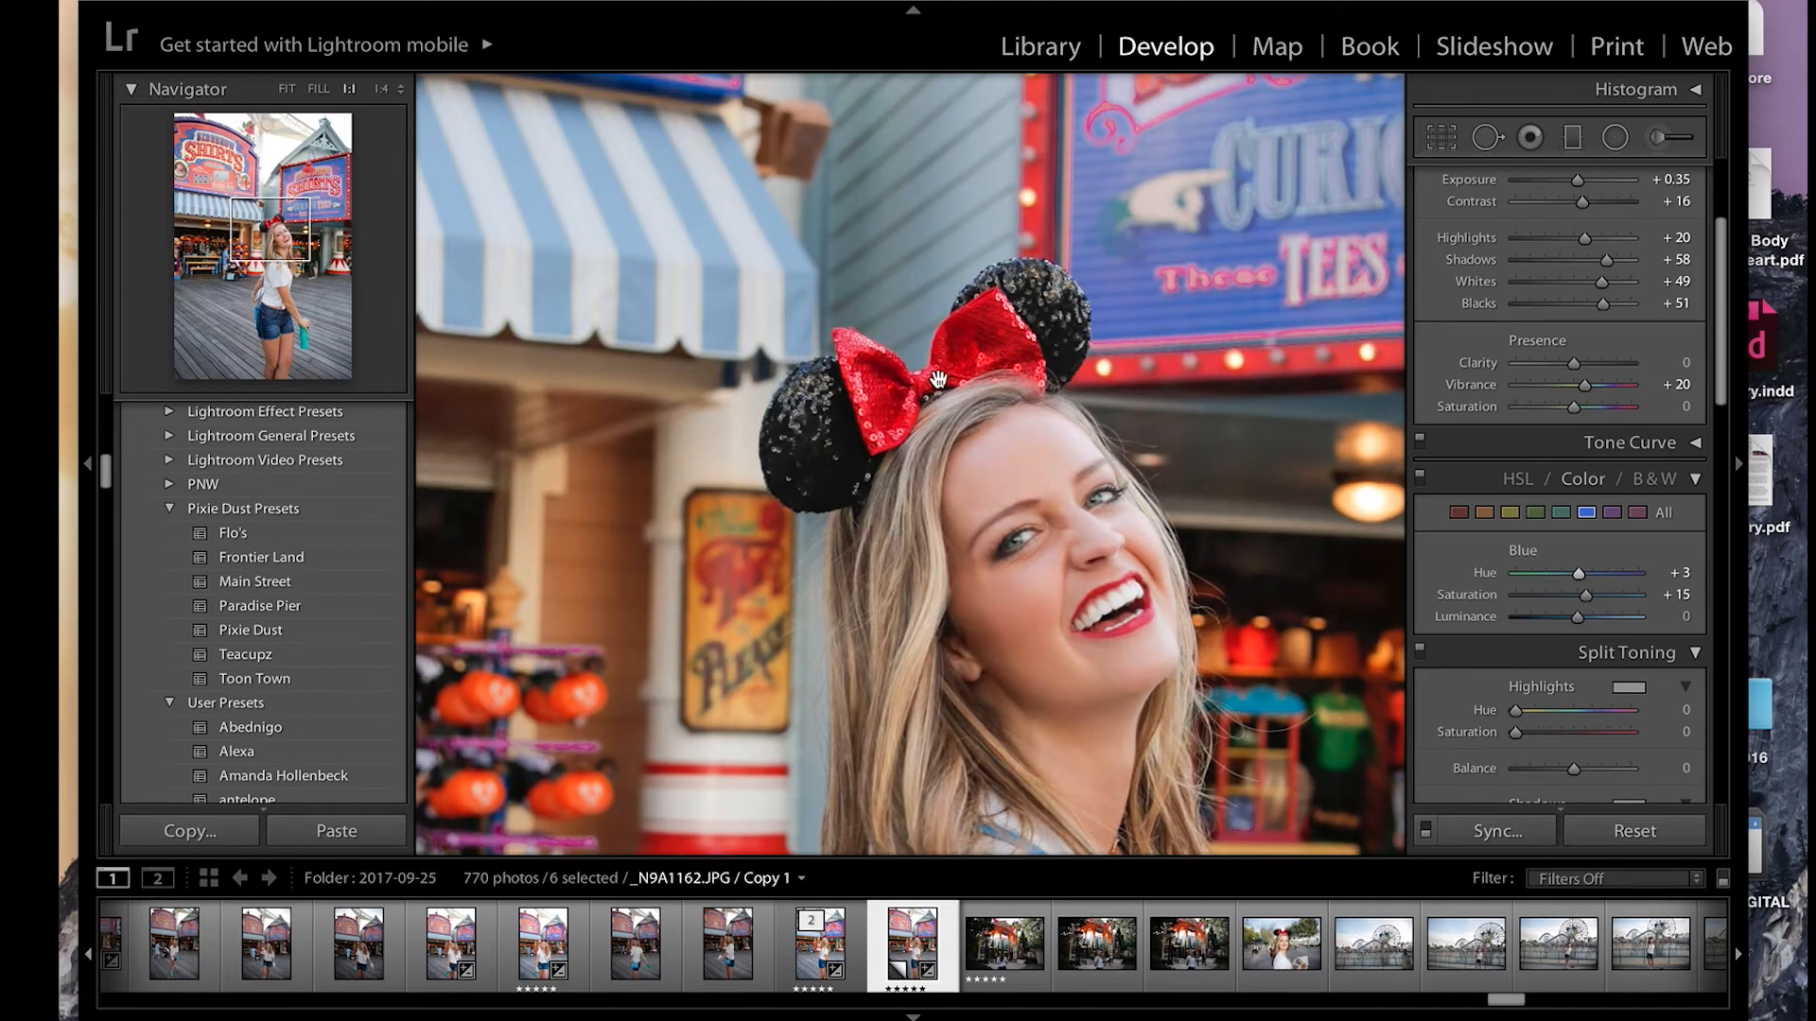
{"action": "left_click", "coordinate": [934, 427]}
Step: Try warm split toning with highlights at hue 54, saturation 16 and shadows at hue 45, saturation 22
{"action": "scroll", "coordinate": [1564, 604], "scroll_direction": "down", "scroll_amount": 6}
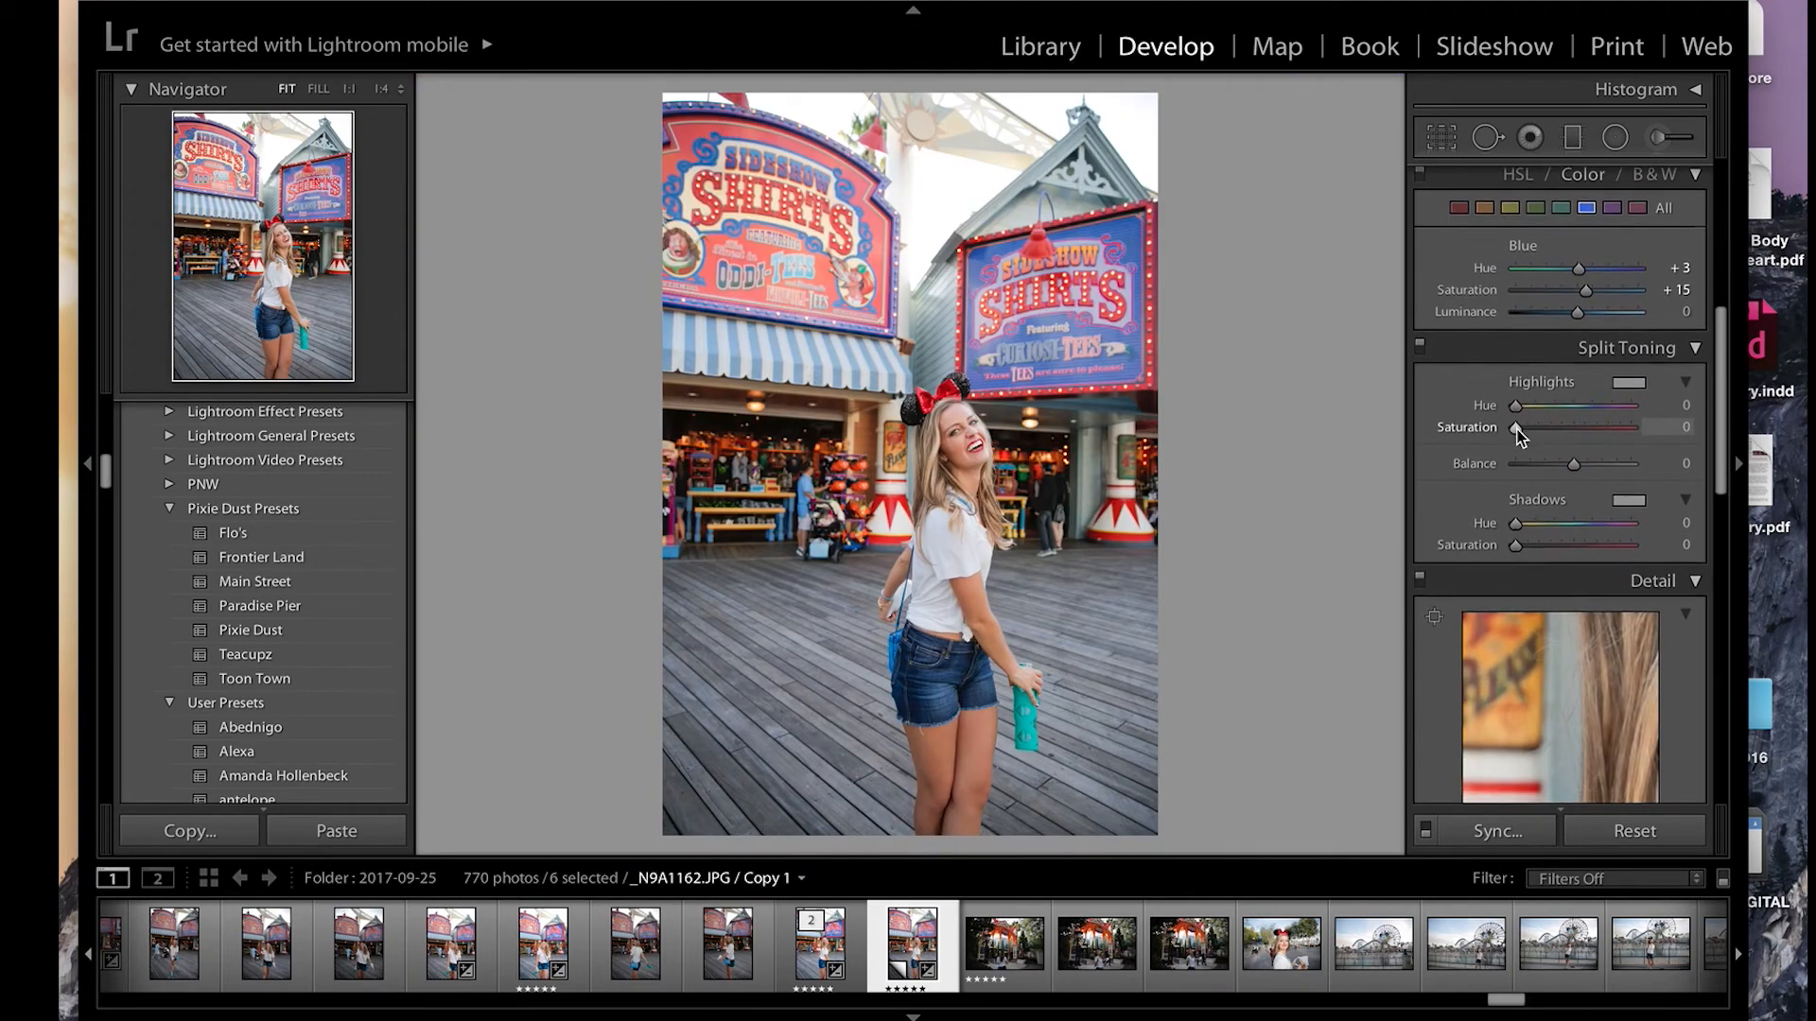
{"action": "mouse_move", "coordinate": [1515, 426]}
{"action": "left_mouse_down"}
{"action": "mouse_move", "coordinate": [1539, 433]}
{"action": "mouse_move", "coordinate": [1532, 404]}
{"action": "left_mouse_up"}
{"action": "mouse_move", "coordinate": [1523, 547]}
{"action": "left_mouse_down"}
{"action": "mouse_move", "coordinate": [1551, 518]}
{"action": "mouse_move", "coordinate": [1530, 519]}
{"action": "mouse_move", "coordinate": [1540, 550]}
{"action": "left_mouse_up"}
{"action": "scroll", "coordinate": [1532, 525], "scroll_direction": "up", "scroll_amount": 1}
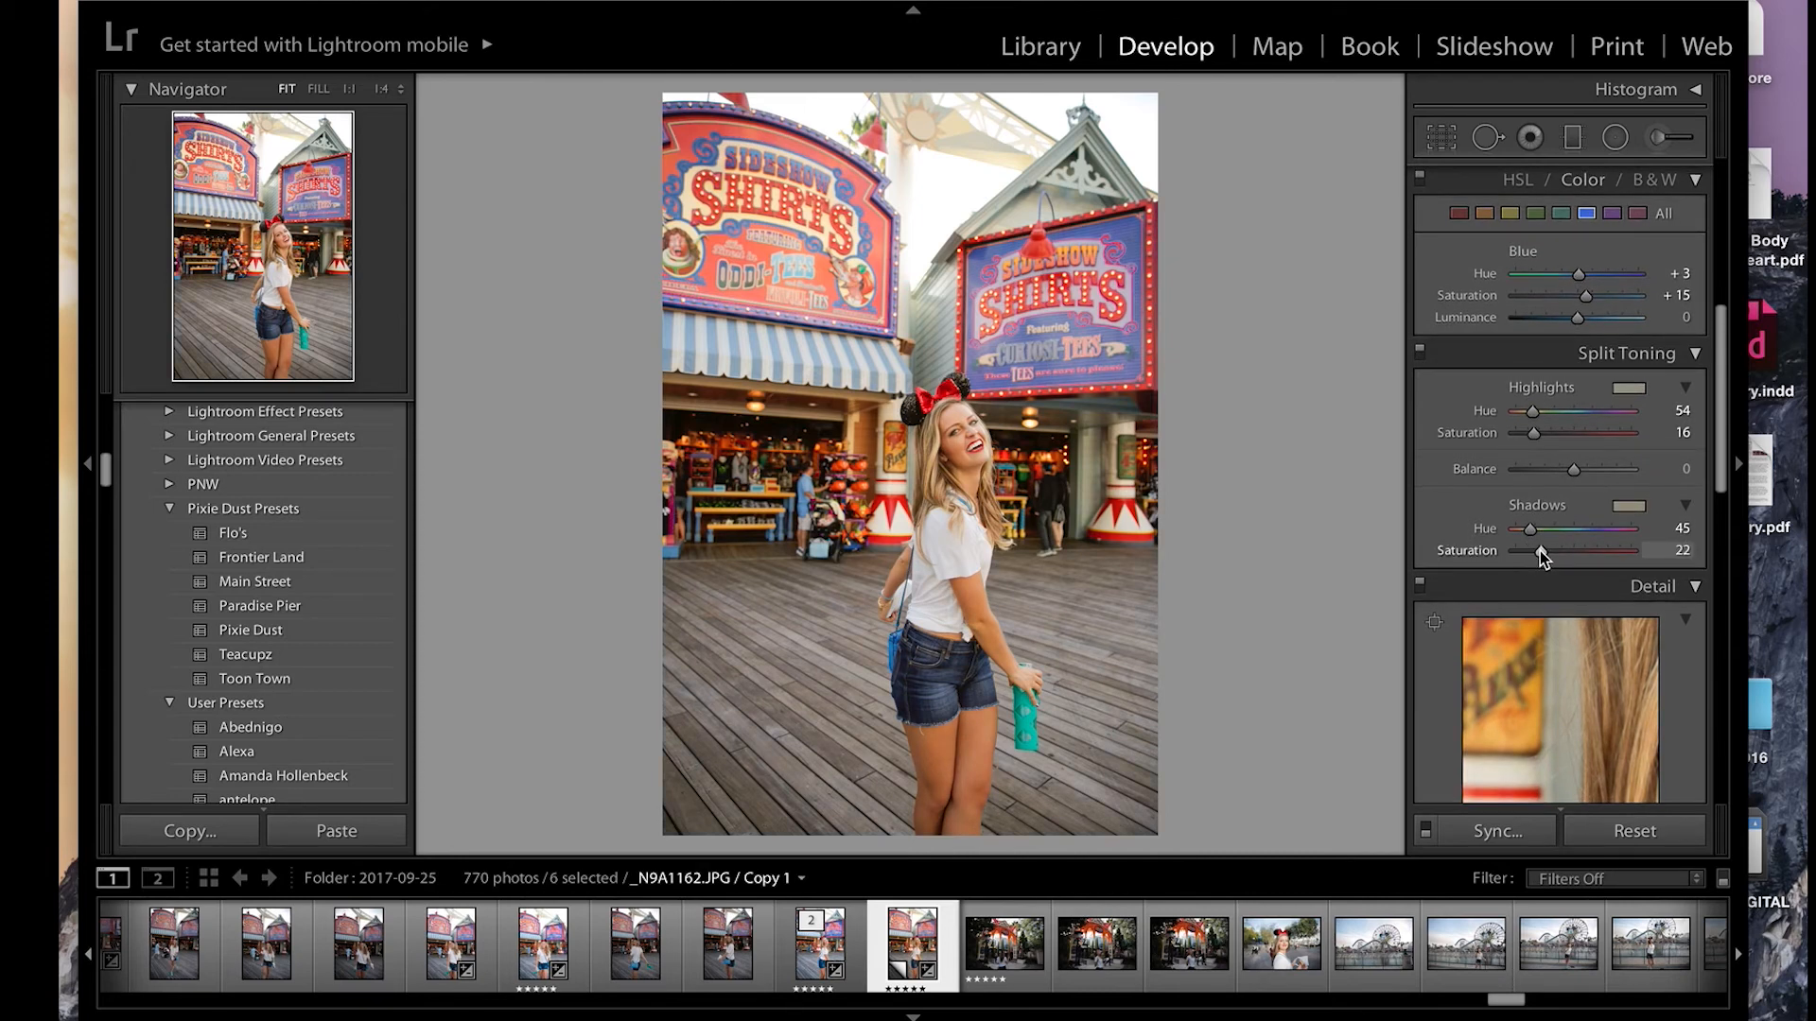
Step: Reset the split-toning saturation of both the shadows and the highlights to 0
{"action": "scroll", "coordinate": [1539, 551], "scroll_direction": "down", "scroll_amount": 1}
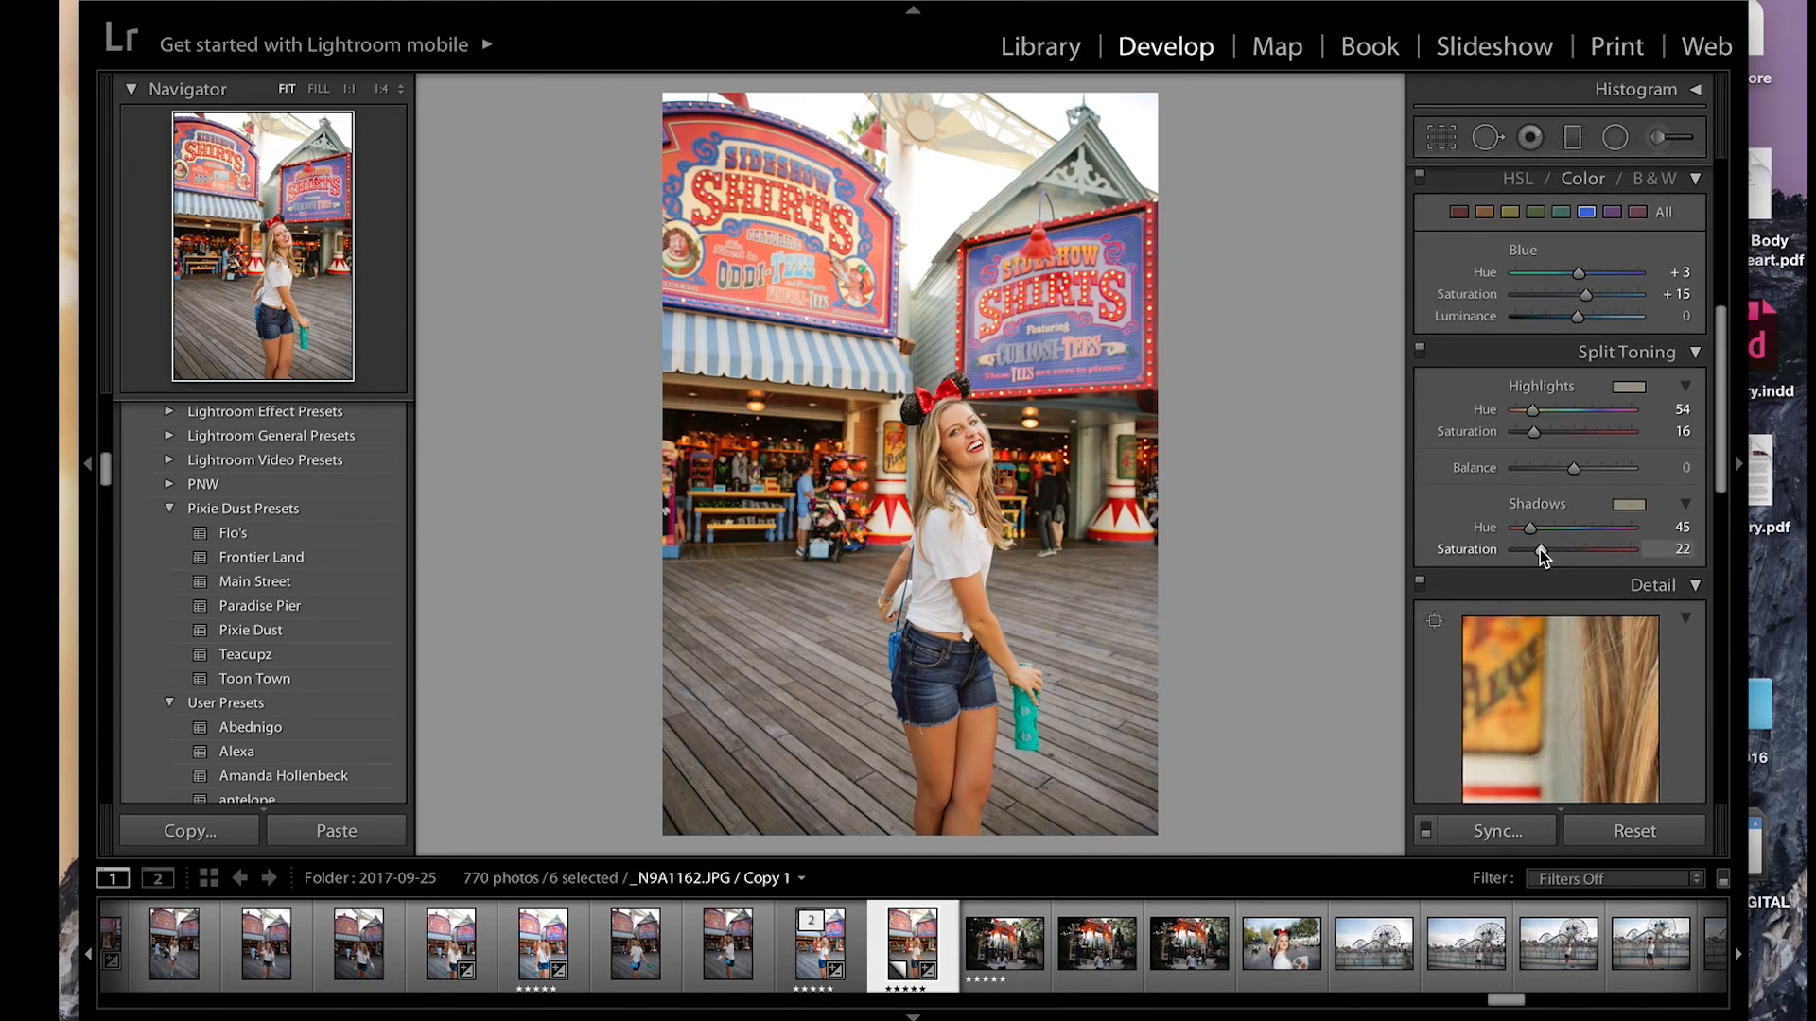
{"action": "scroll", "coordinate": [1539, 548], "scroll_direction": "down", "scroll_amount": 2}
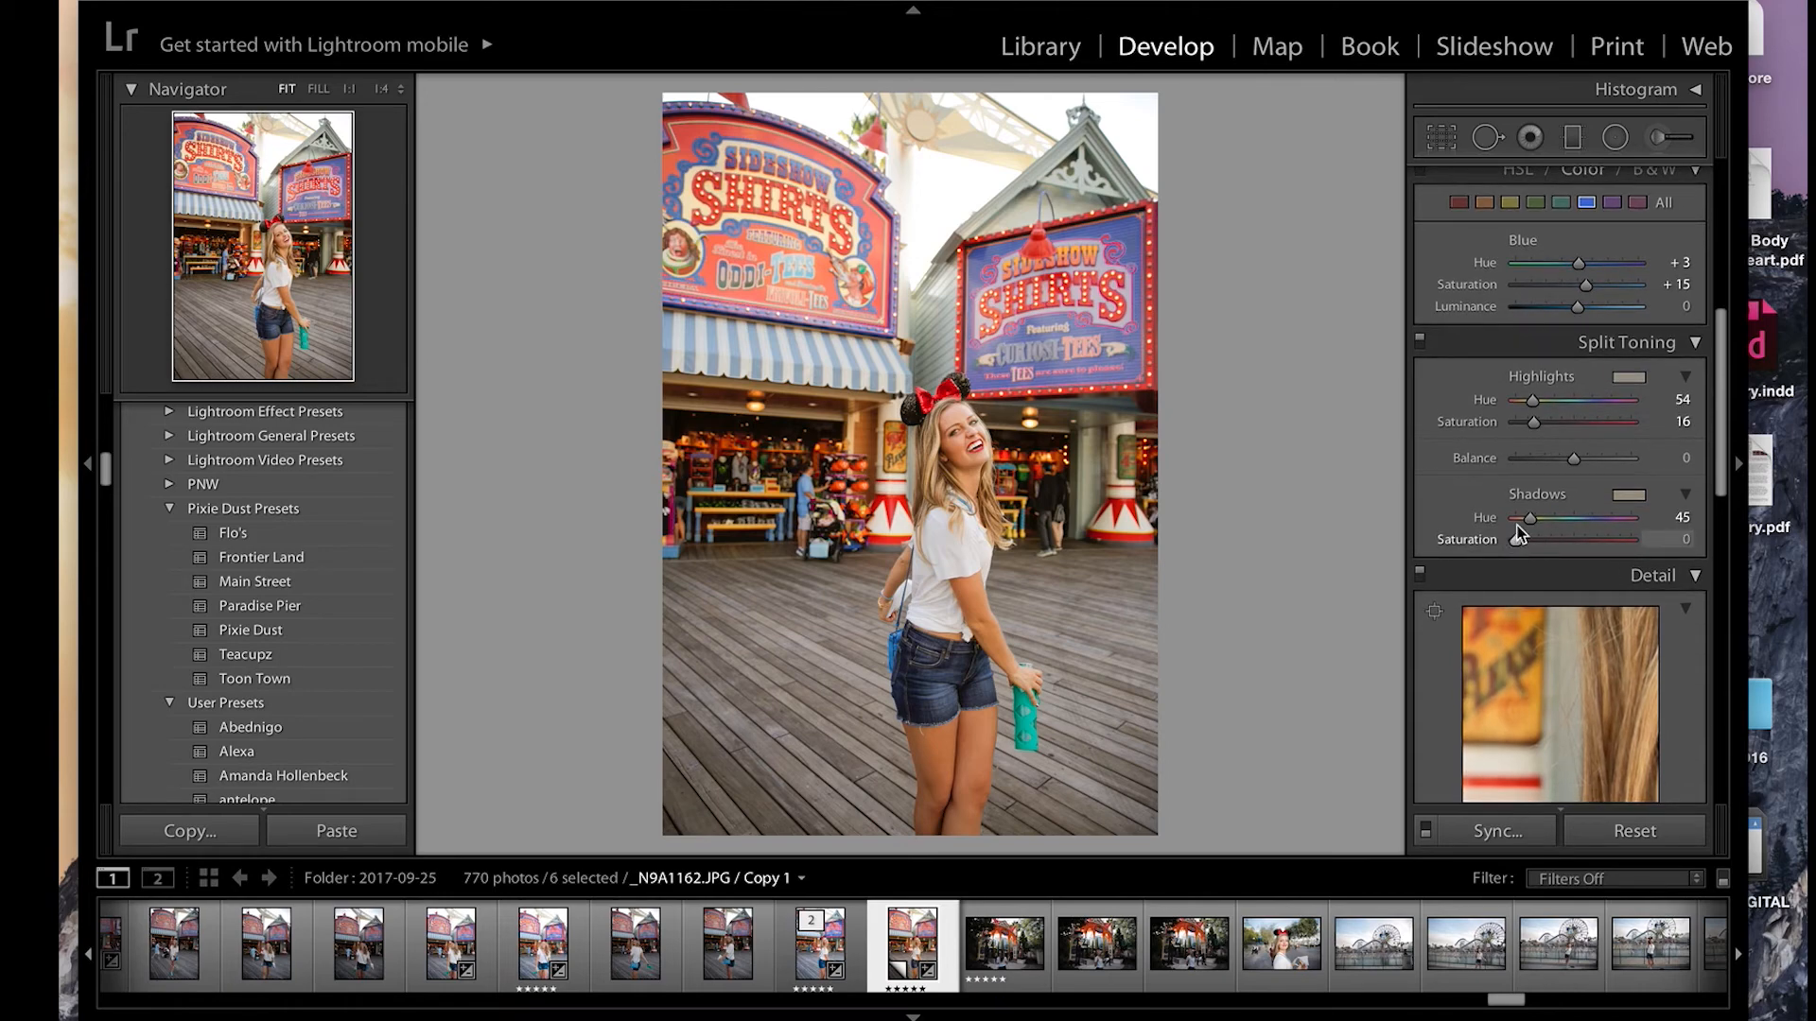
{"action": "double_click", "coordinate": [1540, 539]}
{"action": "double_click", "coordinate": [1466, 425]}
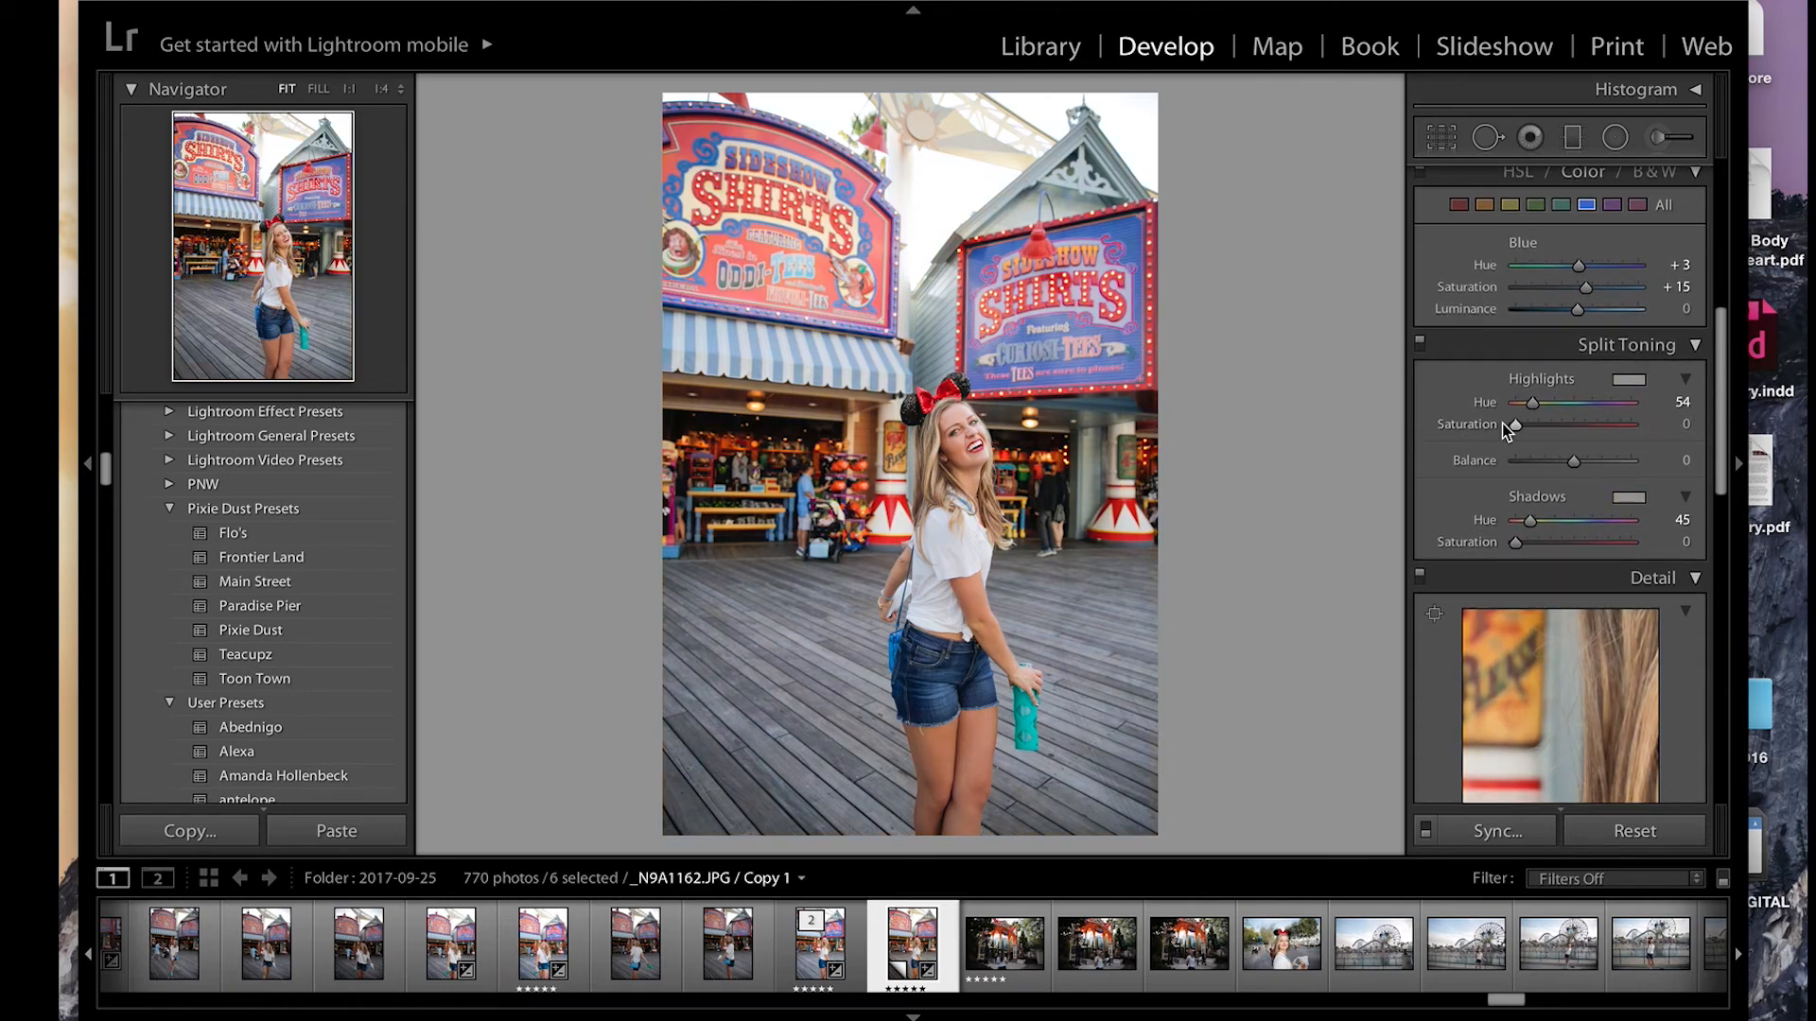
Step: Try the lens profile corrections on the pier photo and turn them off again
{"action": "scroll", "coordinate": [1598, 577], "scroll_direction": "down", "scroll_amount": 5}
{"action": "scroll", "coordinate": [1604, 576], "scroll_direction": "down", "scroll_amount": 5}
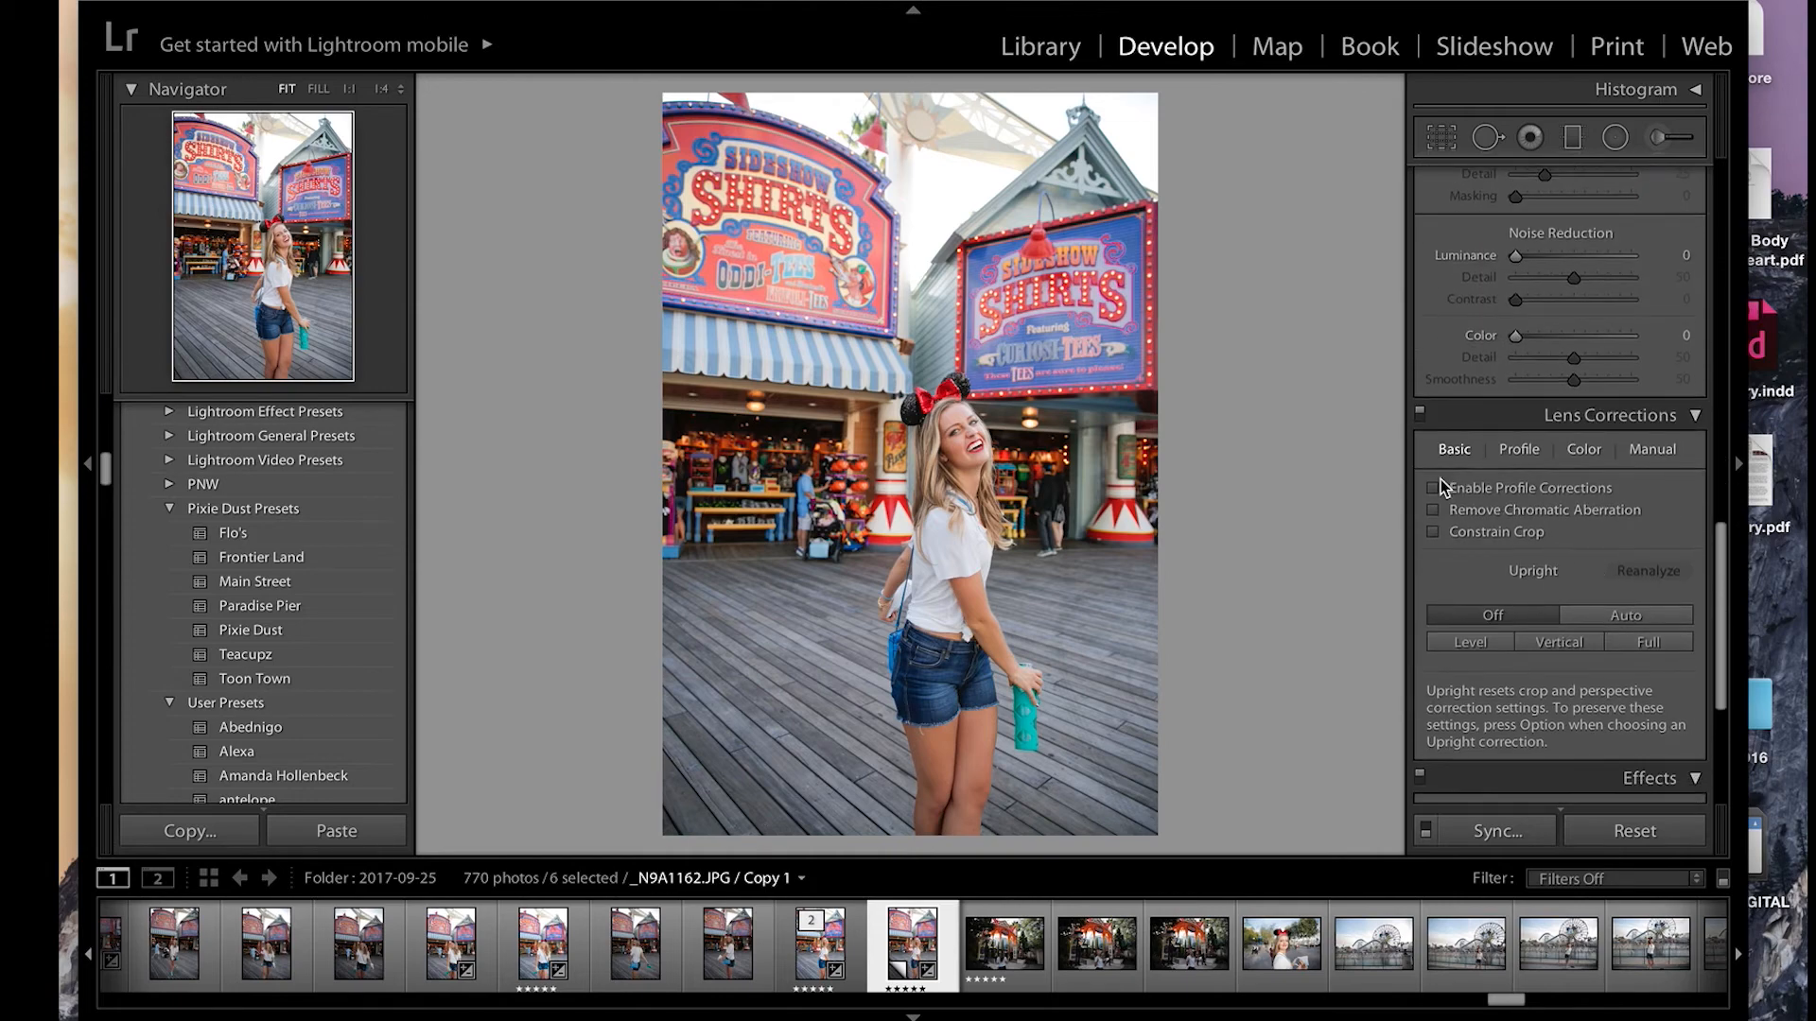
{"action": "left_click", "coordinate": [1434, 486]}
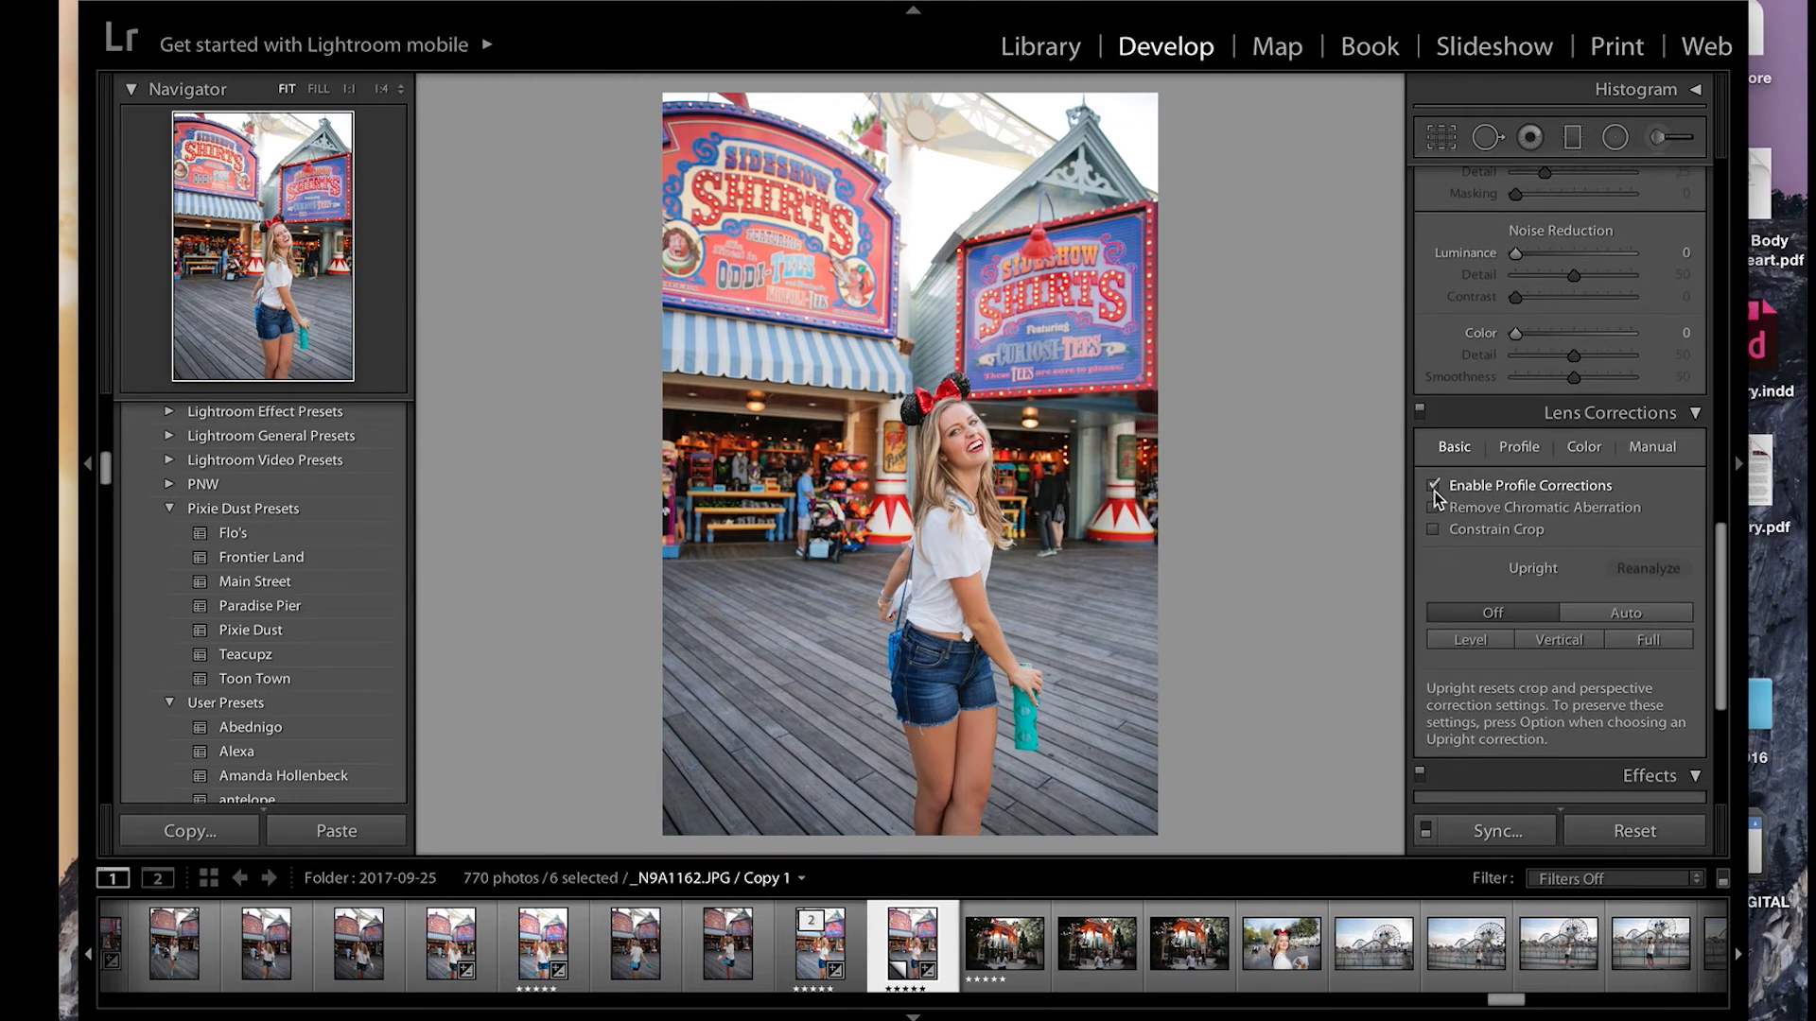
{"action": "left_click", "coordinate": [1434, 488]}
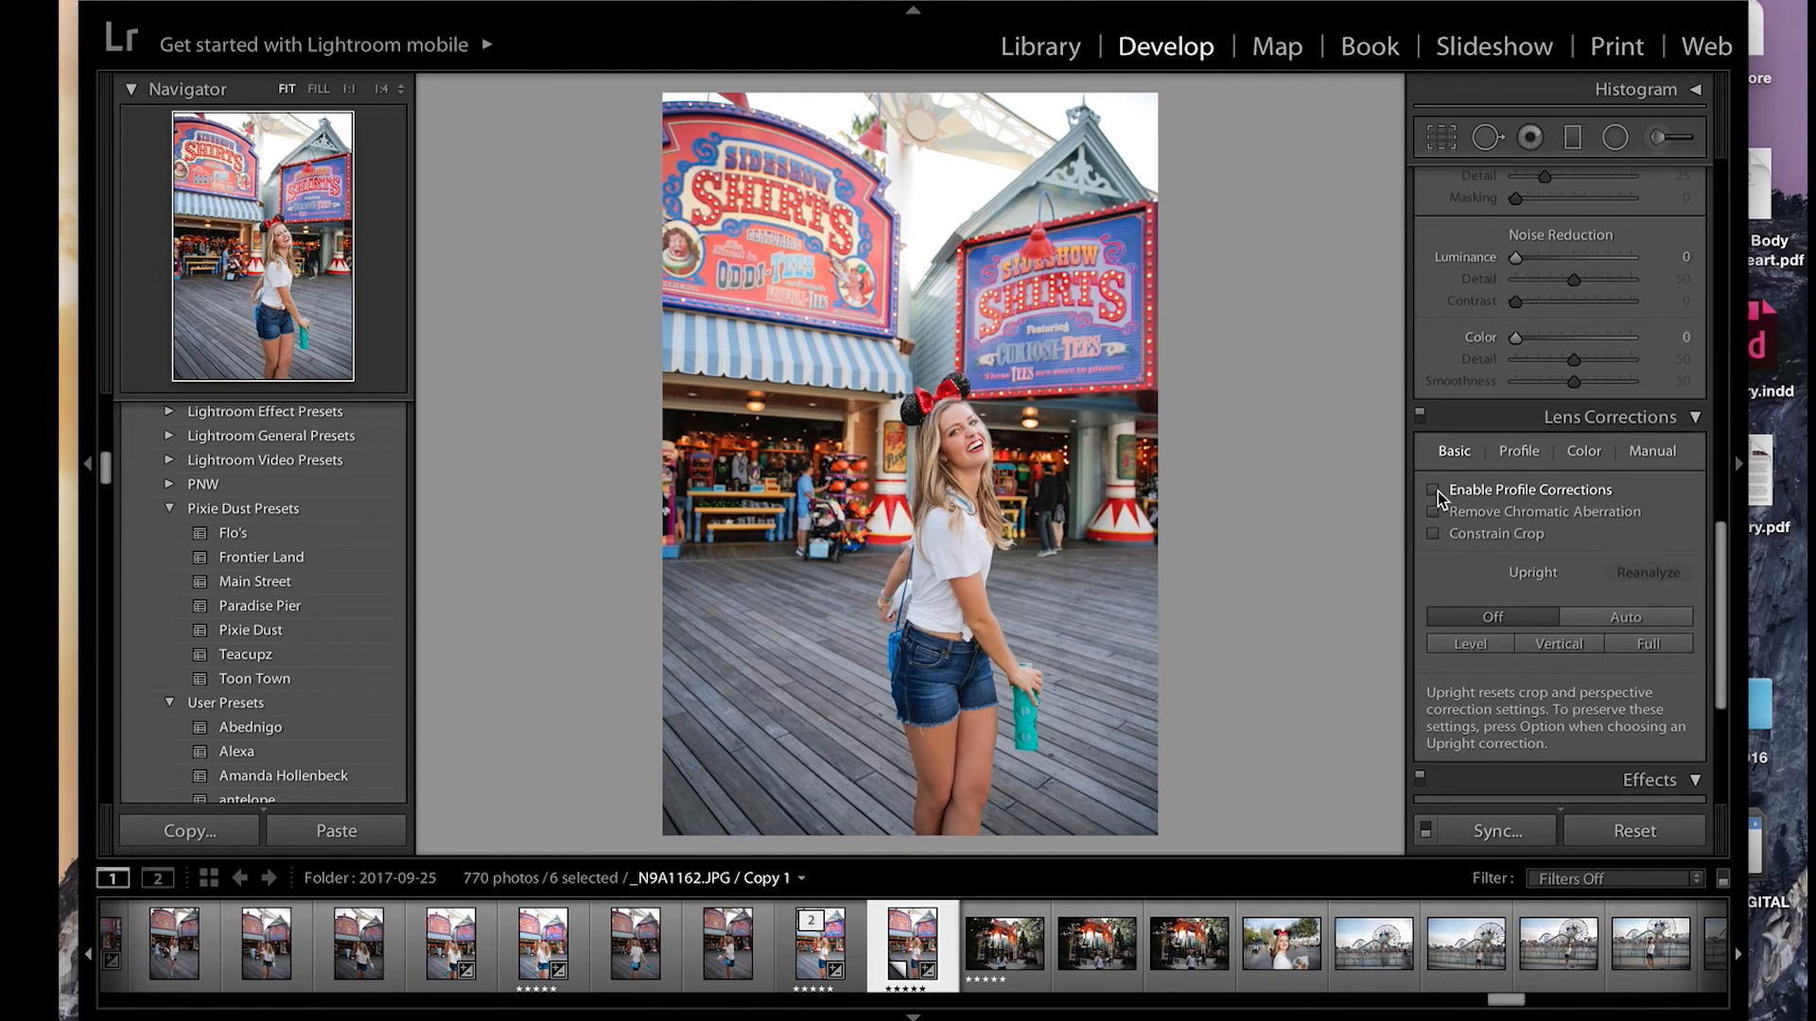
{"action": "scroll", "coordinate": [1600, 565], "scroll_direction": "down", "scroll_amount": 8}
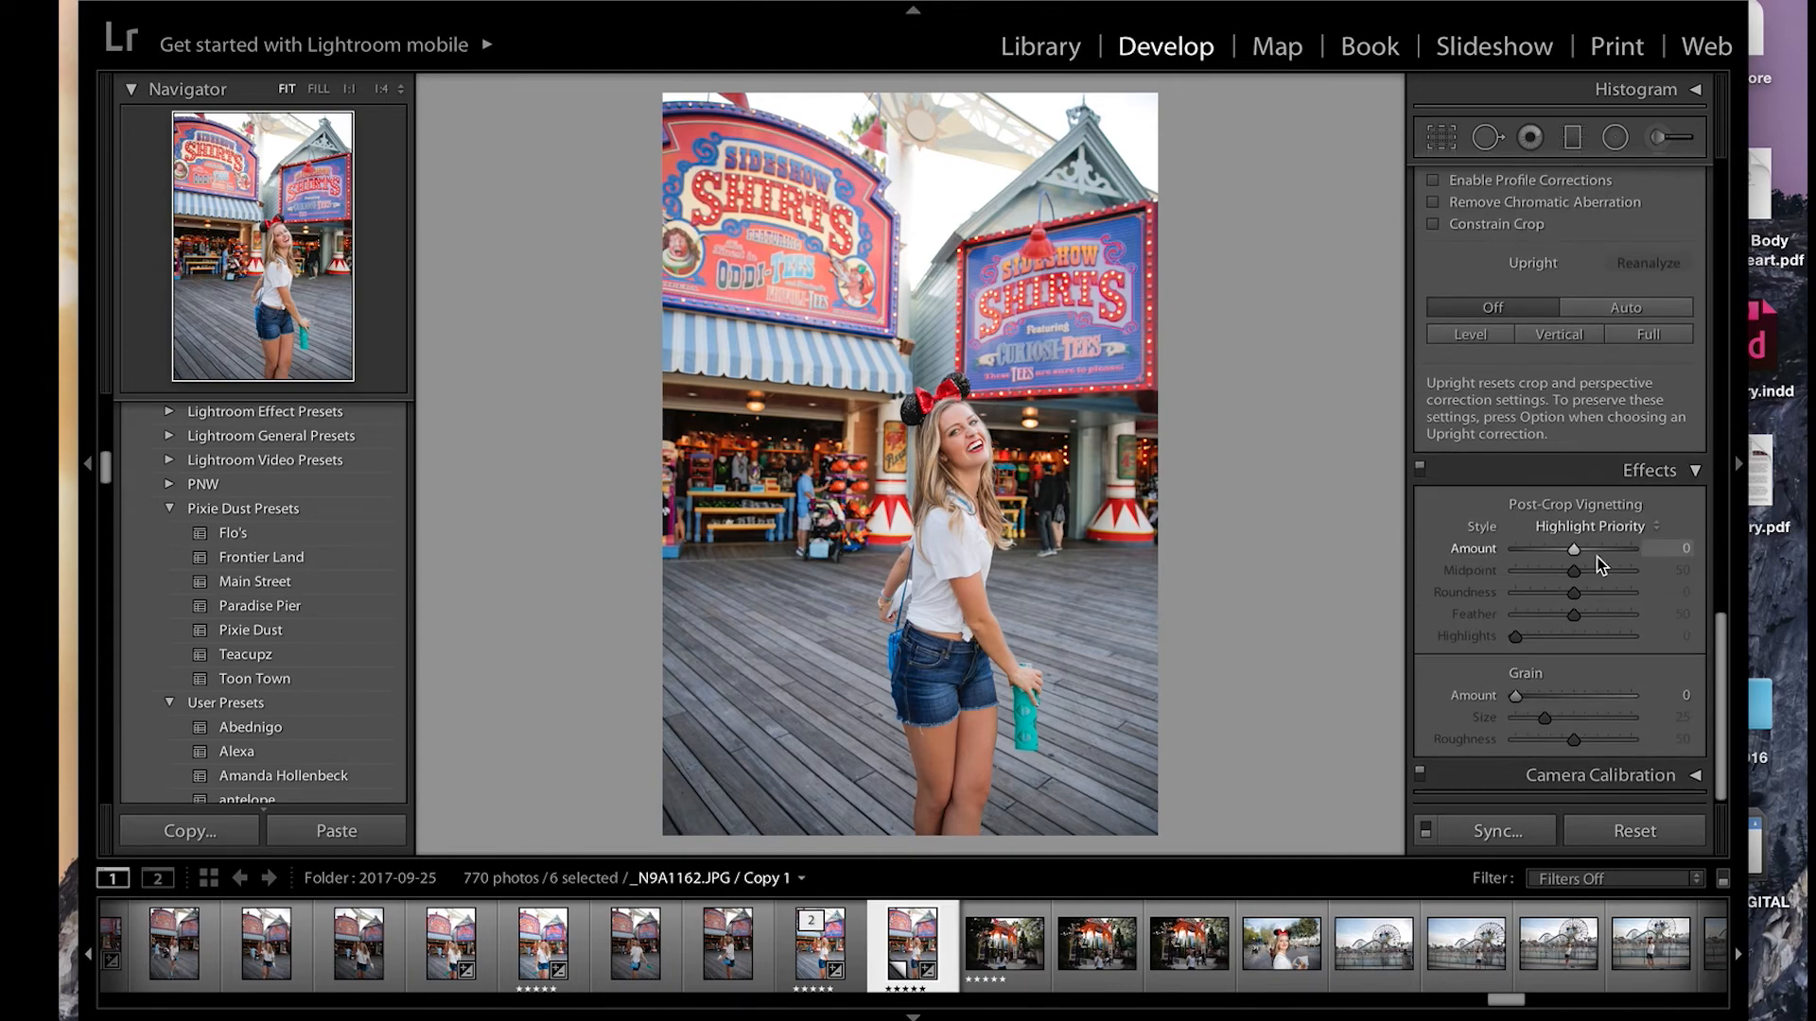
Step: Switch to _N9A1246.JPG / Copy 1, apply the Flo's preset, and review its develop settings
{"action": "key", "text": "Right"}
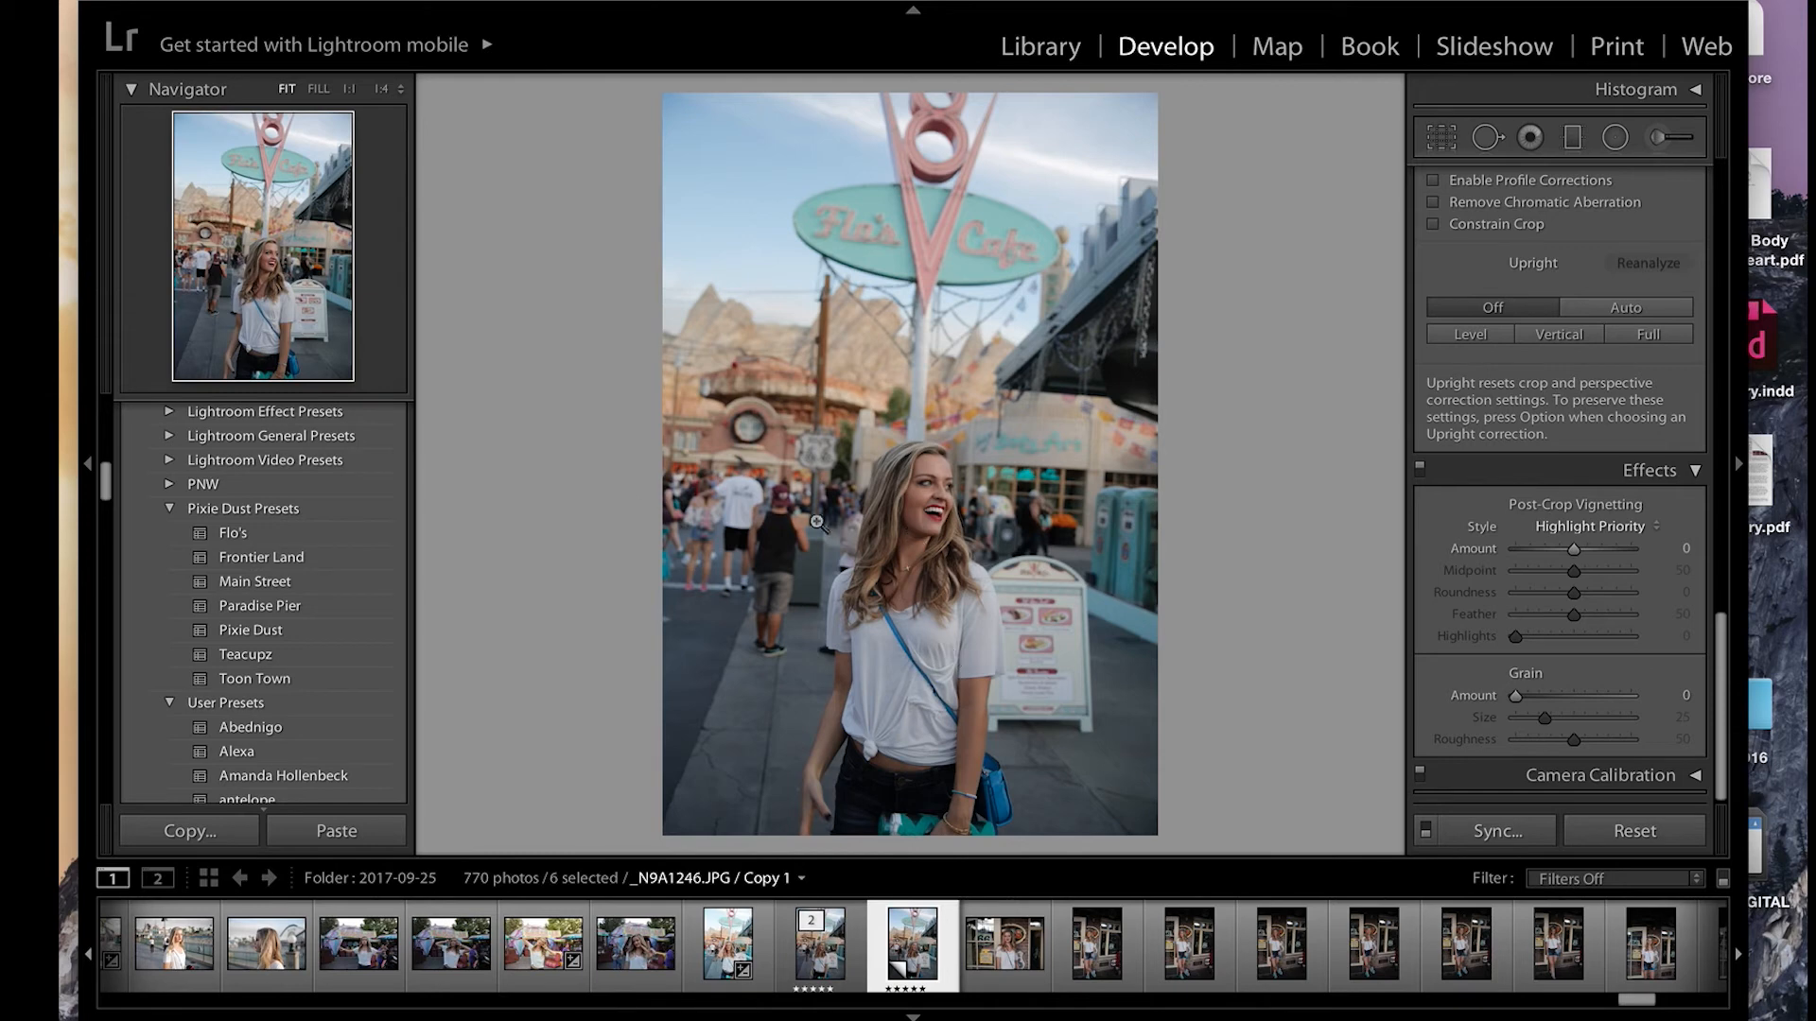
{"action": "left_click", "coordinate": [321, 535]}
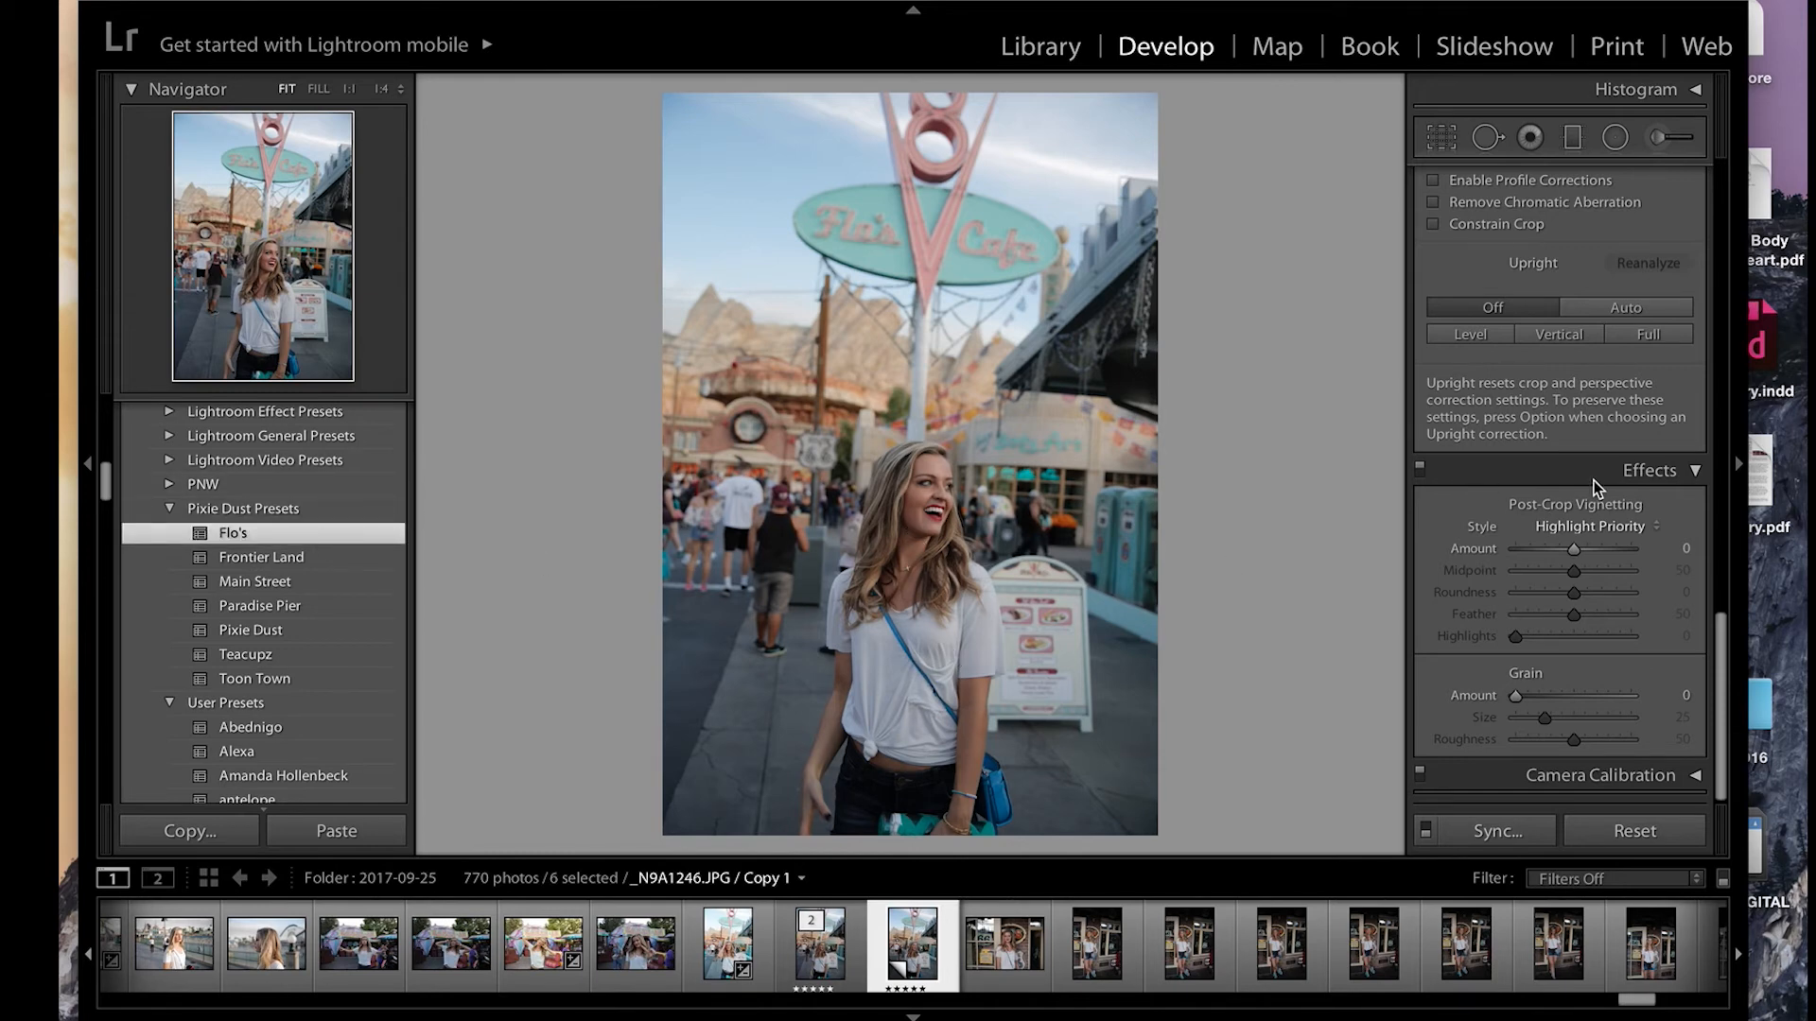
{"action": "scroll", "coordinate": [1591, 481], "scroll_direction": "up", "scroll_amount": 10}
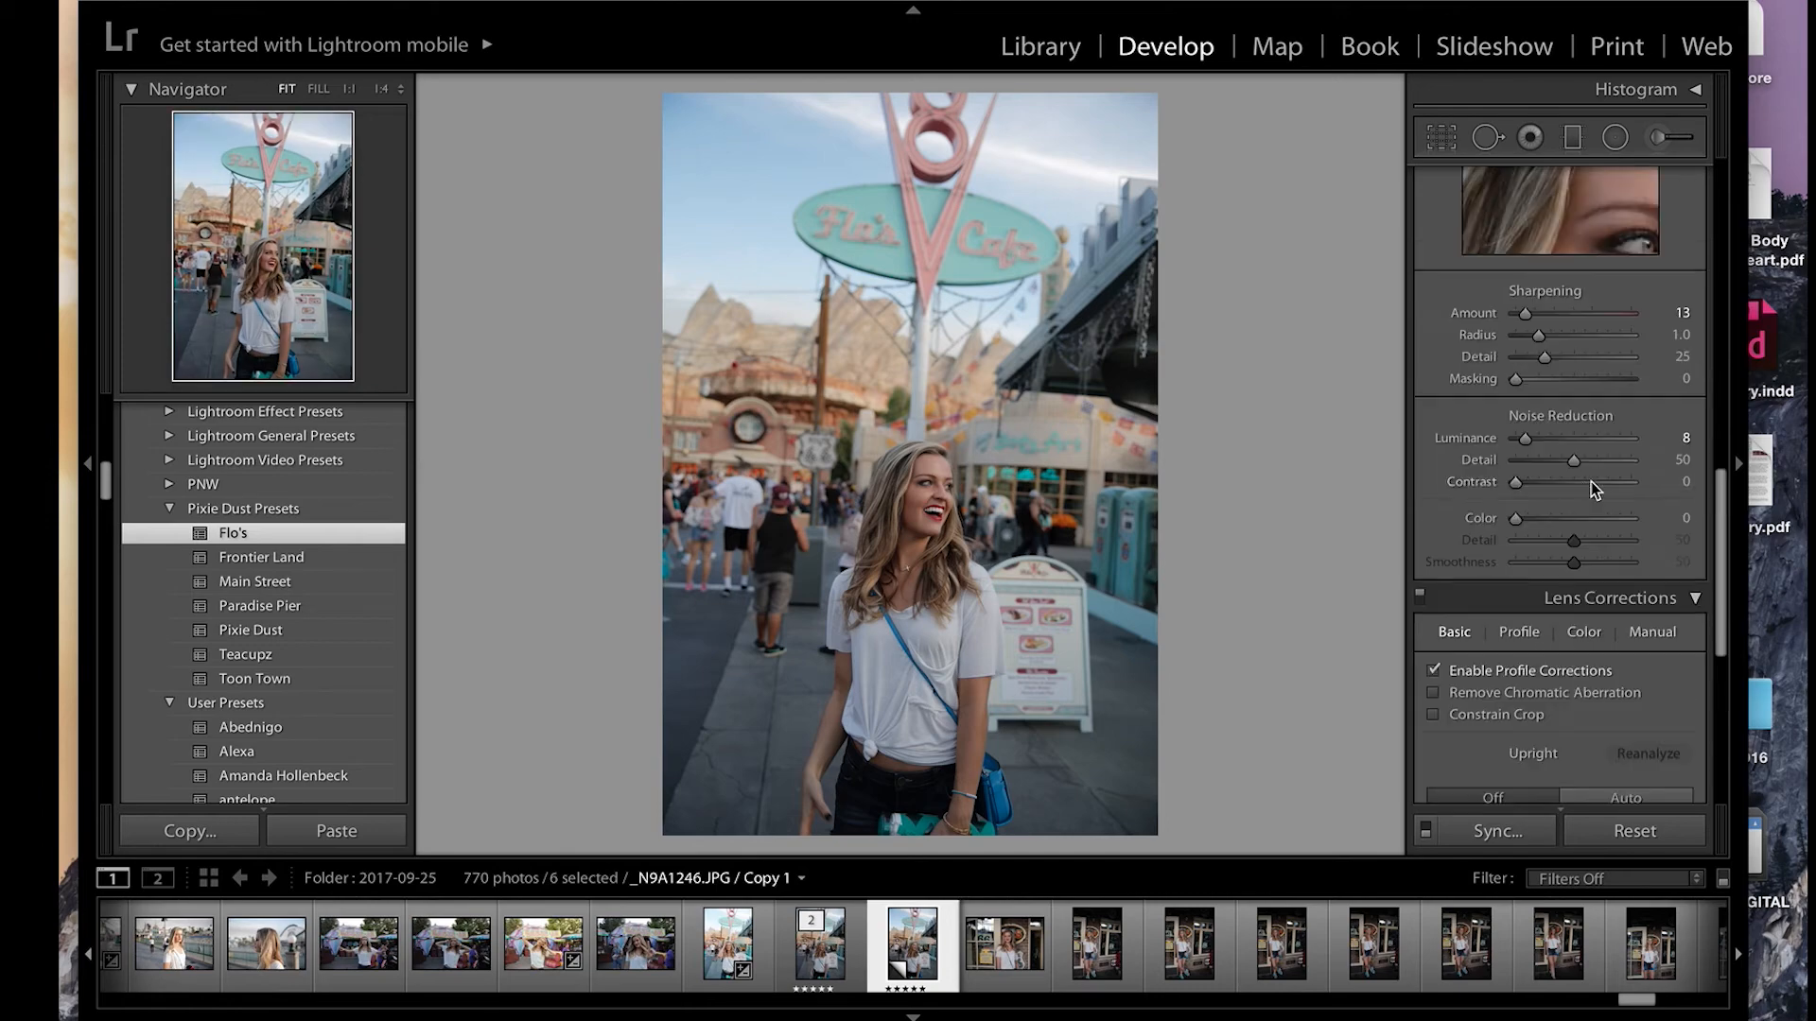
{"action": "scroll", "coordinate": [1567, 489], "scroll_direction": "up", "scroll_amount": 10}
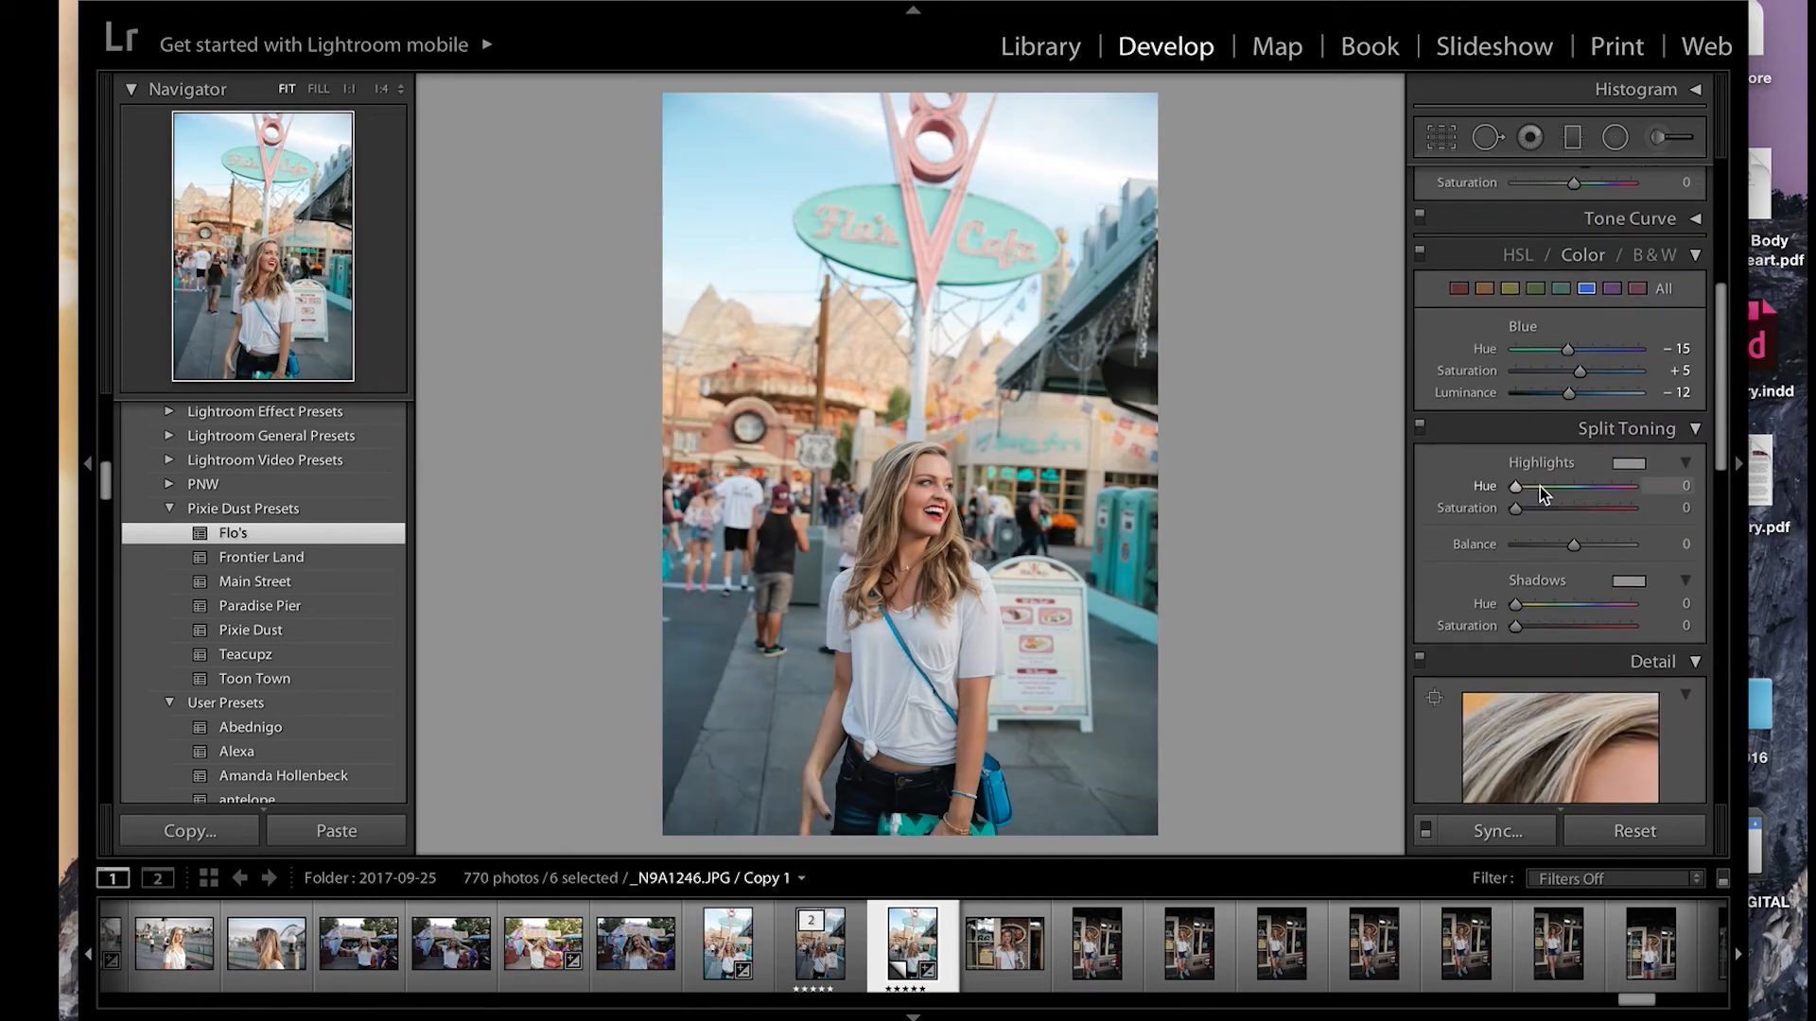
{"action": "scroll", "coordinate": [1535, 484], "scroll_direction": "down", "scroll_amount": 1}
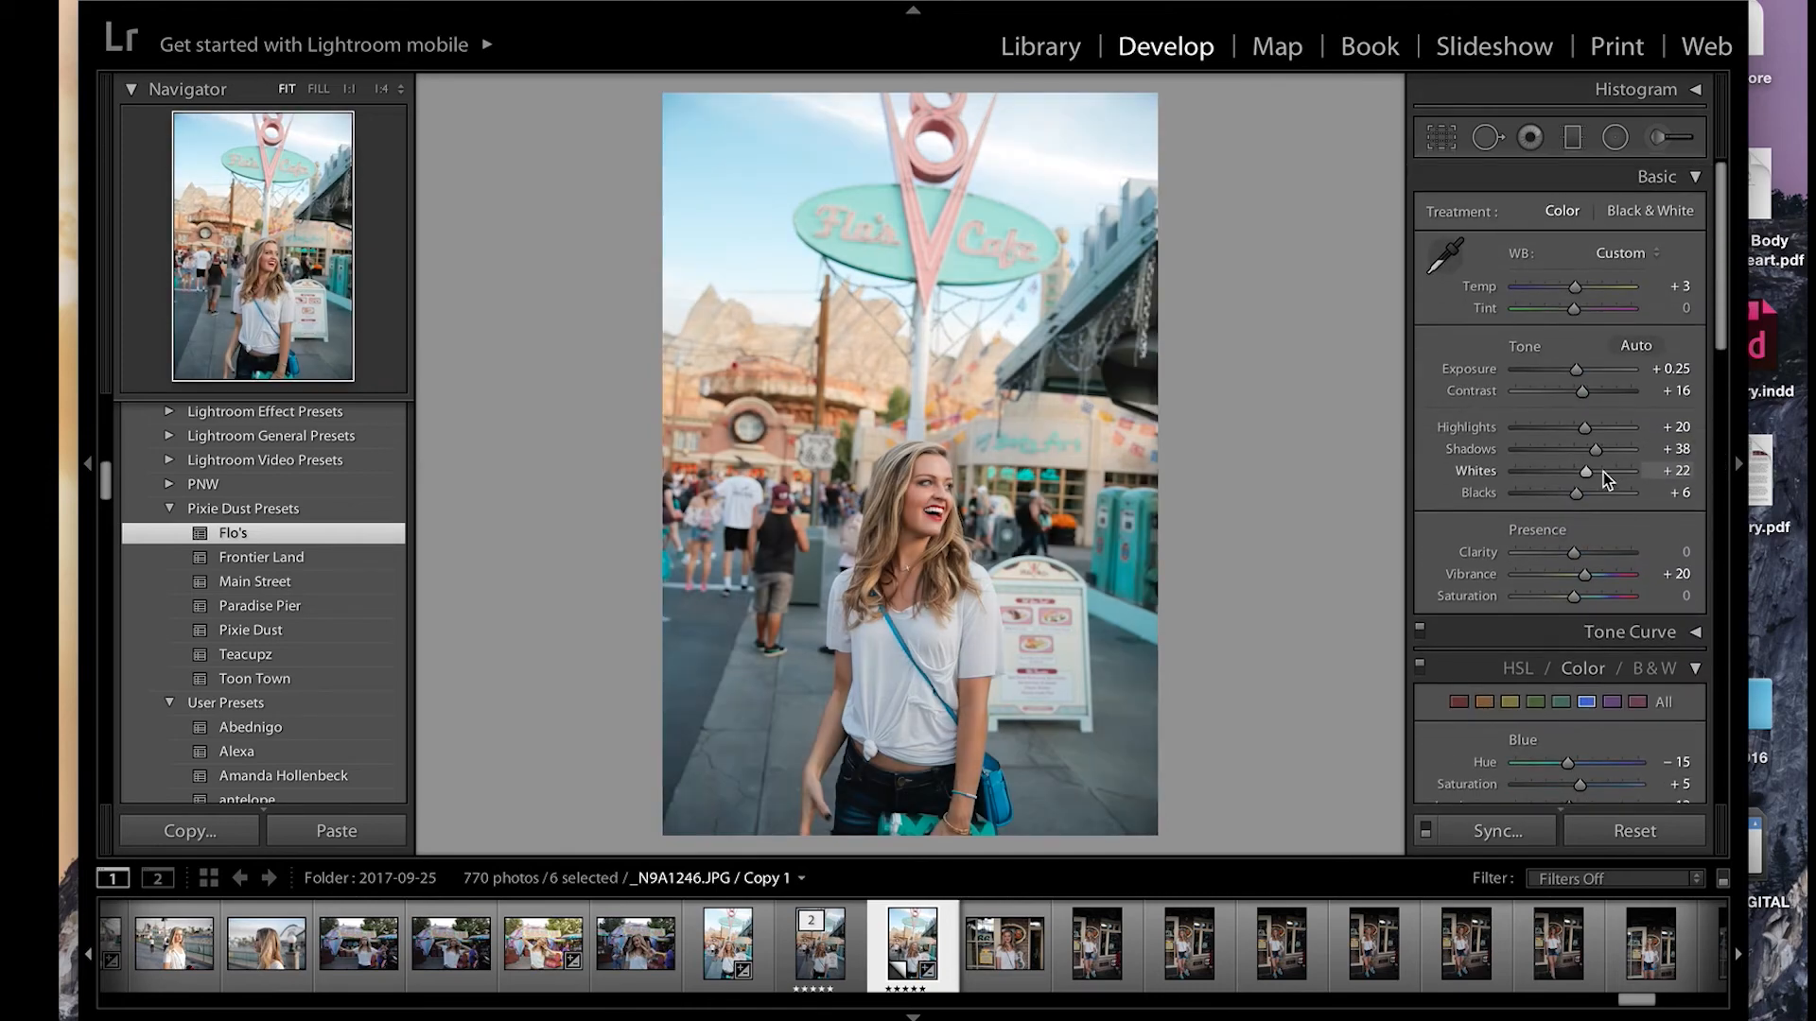
Step: Raise the Blacks to +30 and the Highlights to +29 on the Flo's Cafe photo
{"action": "left_click_drag", "start_coordinate": [1579, 493], "coordinate": [1593, 492]}
{"action": "left_click_drag", "start_coordinate": [1585, 428], "coordinate": [1588, 430]}
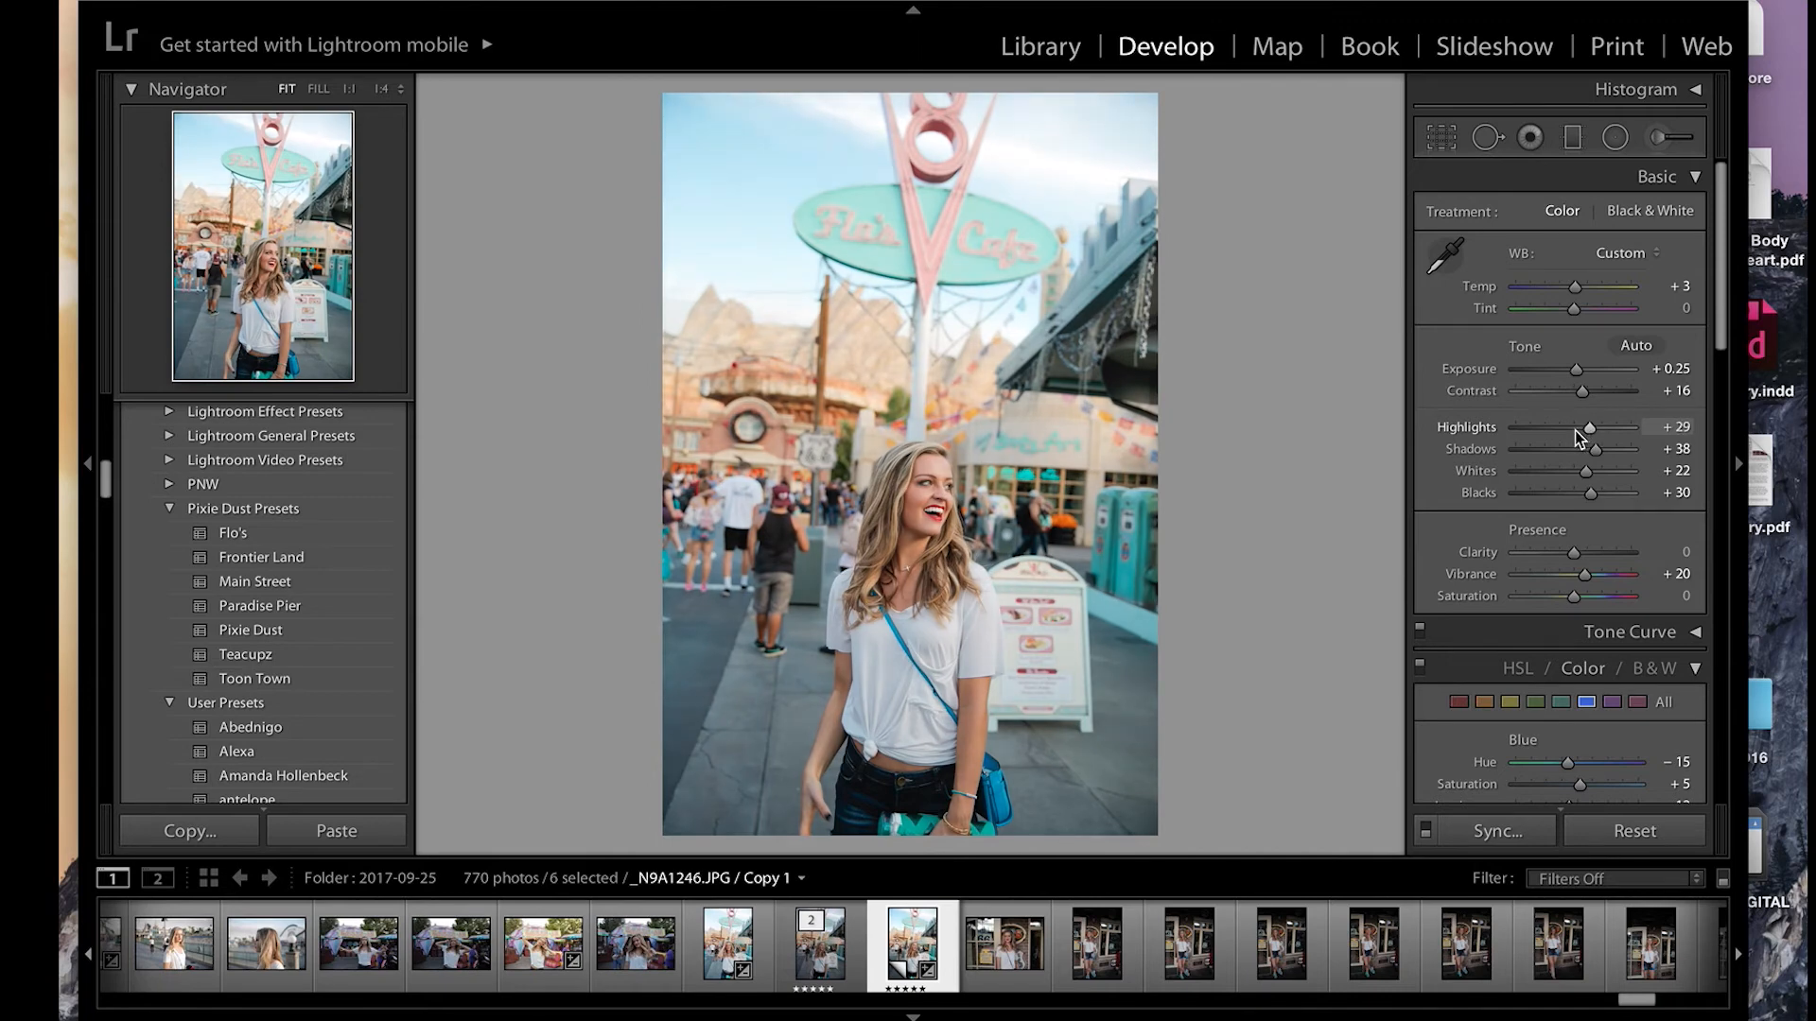
Step: Try much darker blues in the sky, and settle on a Blue luminance of -30 and a Blue hue of -16
{"action": "scroll", "coordinate": [1588, 435], "scroll_direction": "down", "scroll_amount": 5}
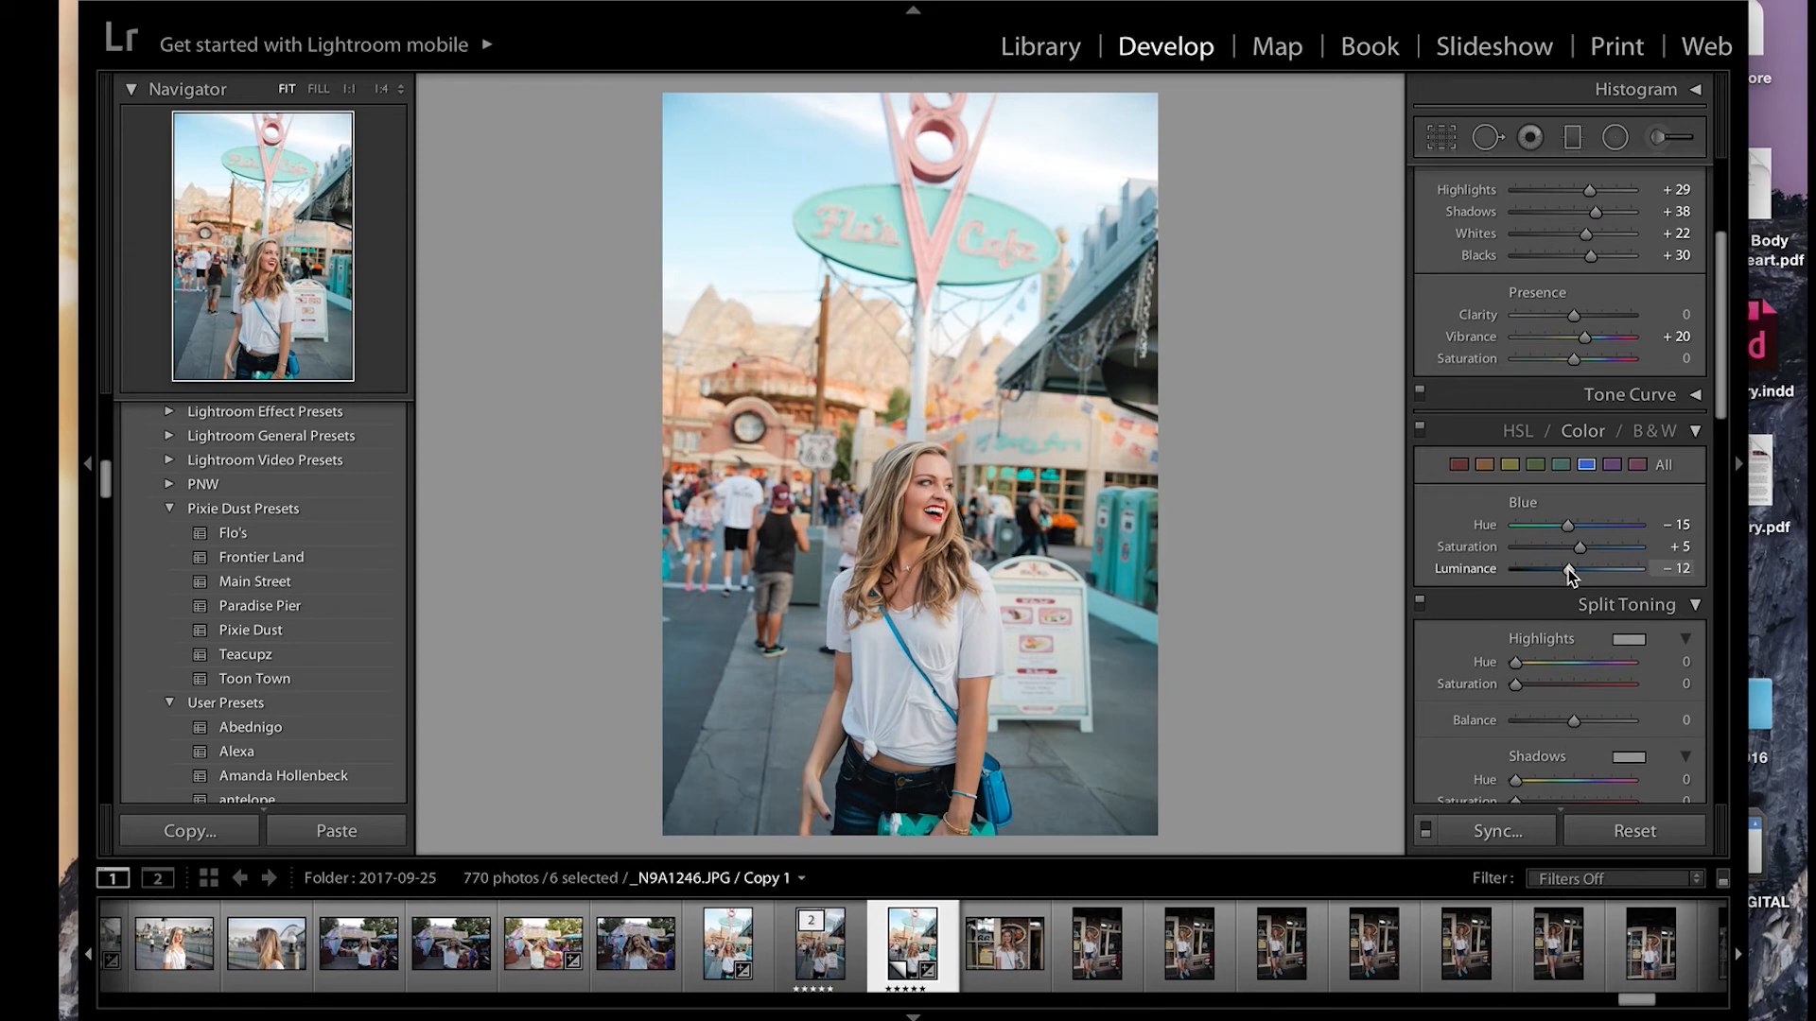
{"action": "left_click_drag", "start_coordinate": [1612, 577], "coordinate": [1522, 572]}
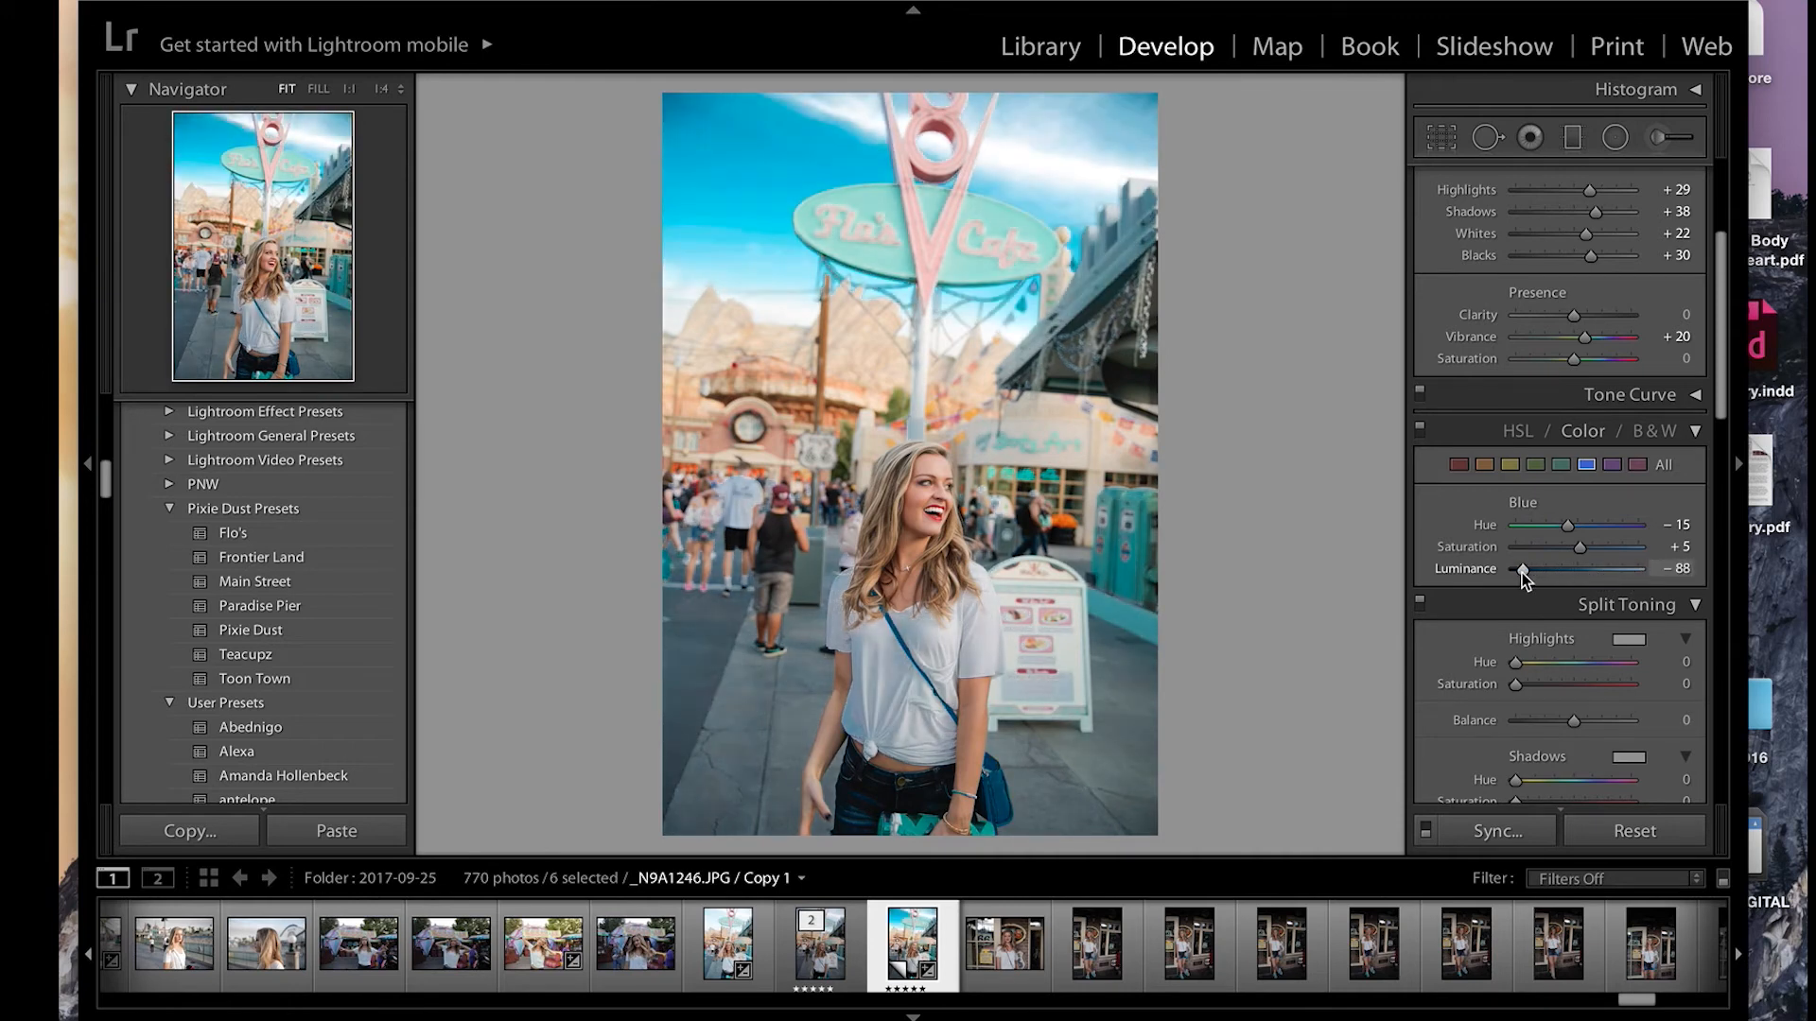
{"action": "left_click_drag", "start_coordinate": [1523, 578], "coordinate": [1527, 578]}
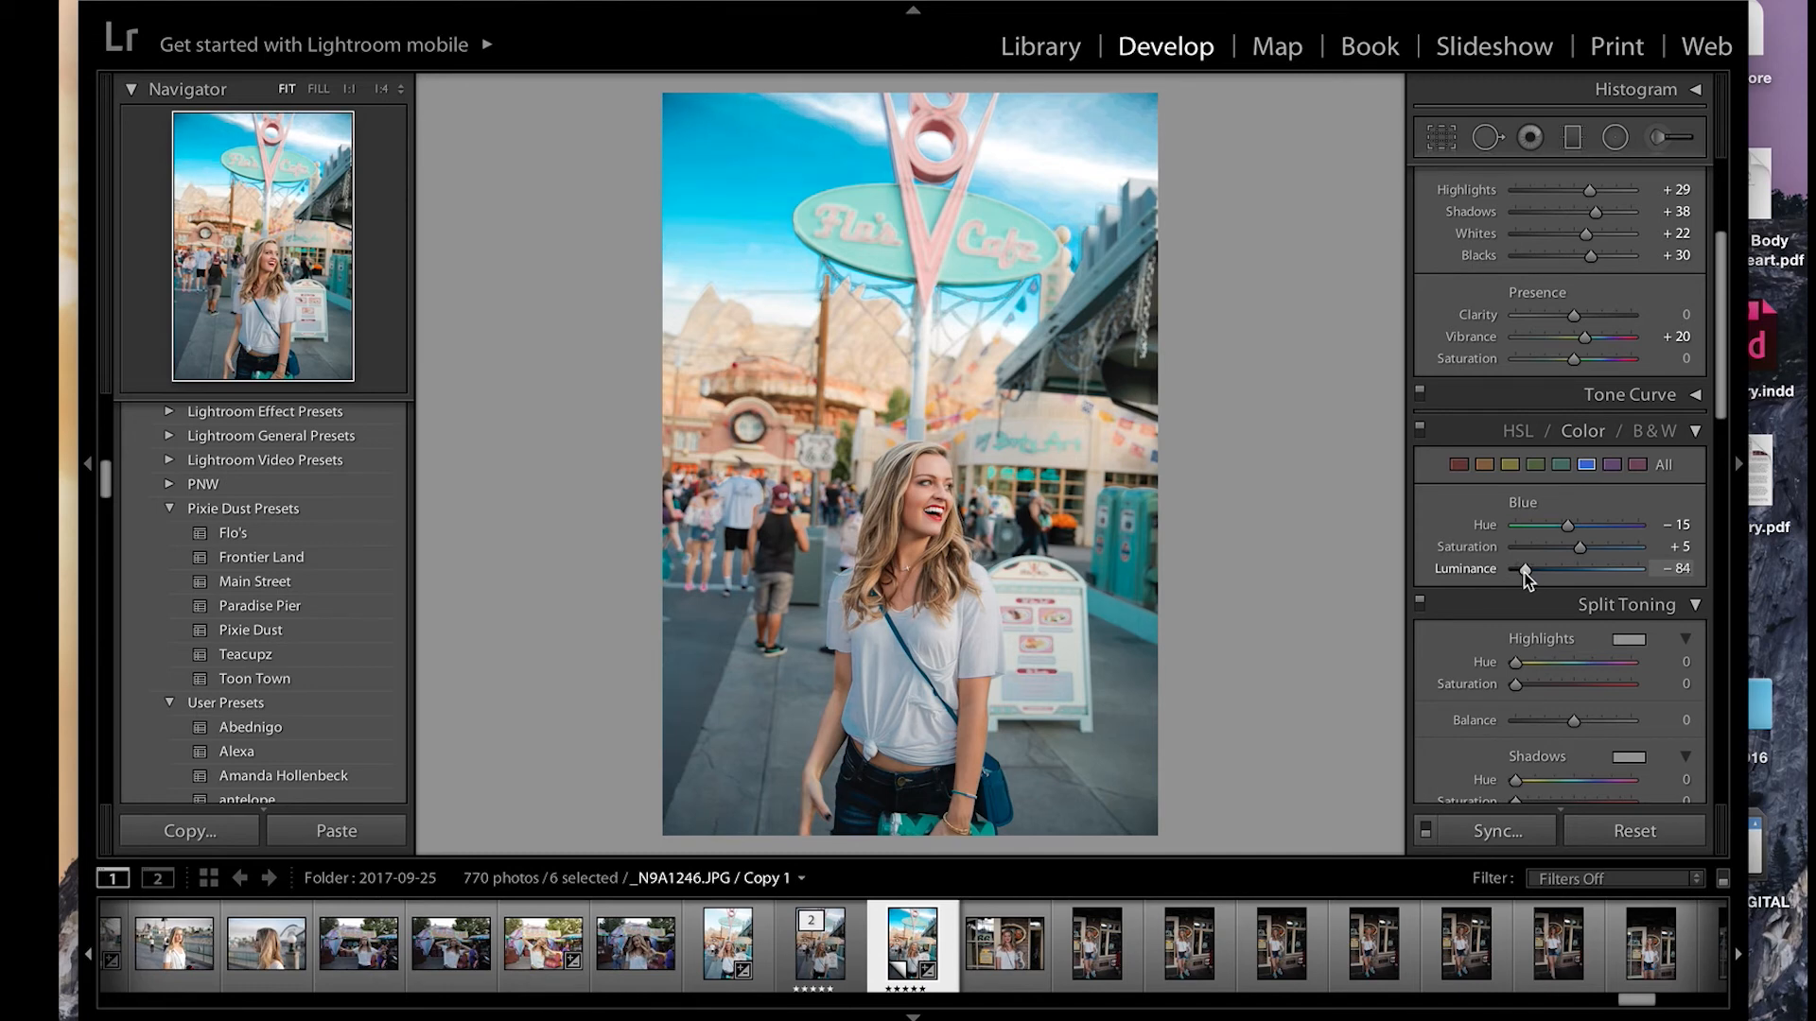
{"action": "left_click_drag", "start_coordinate": [1526, 577], "coordinate": [1565, 519]}
{"action": "scroll", "coordinate": [1561, 528], "scroll_direction": "down", "scroll_amount": 1}
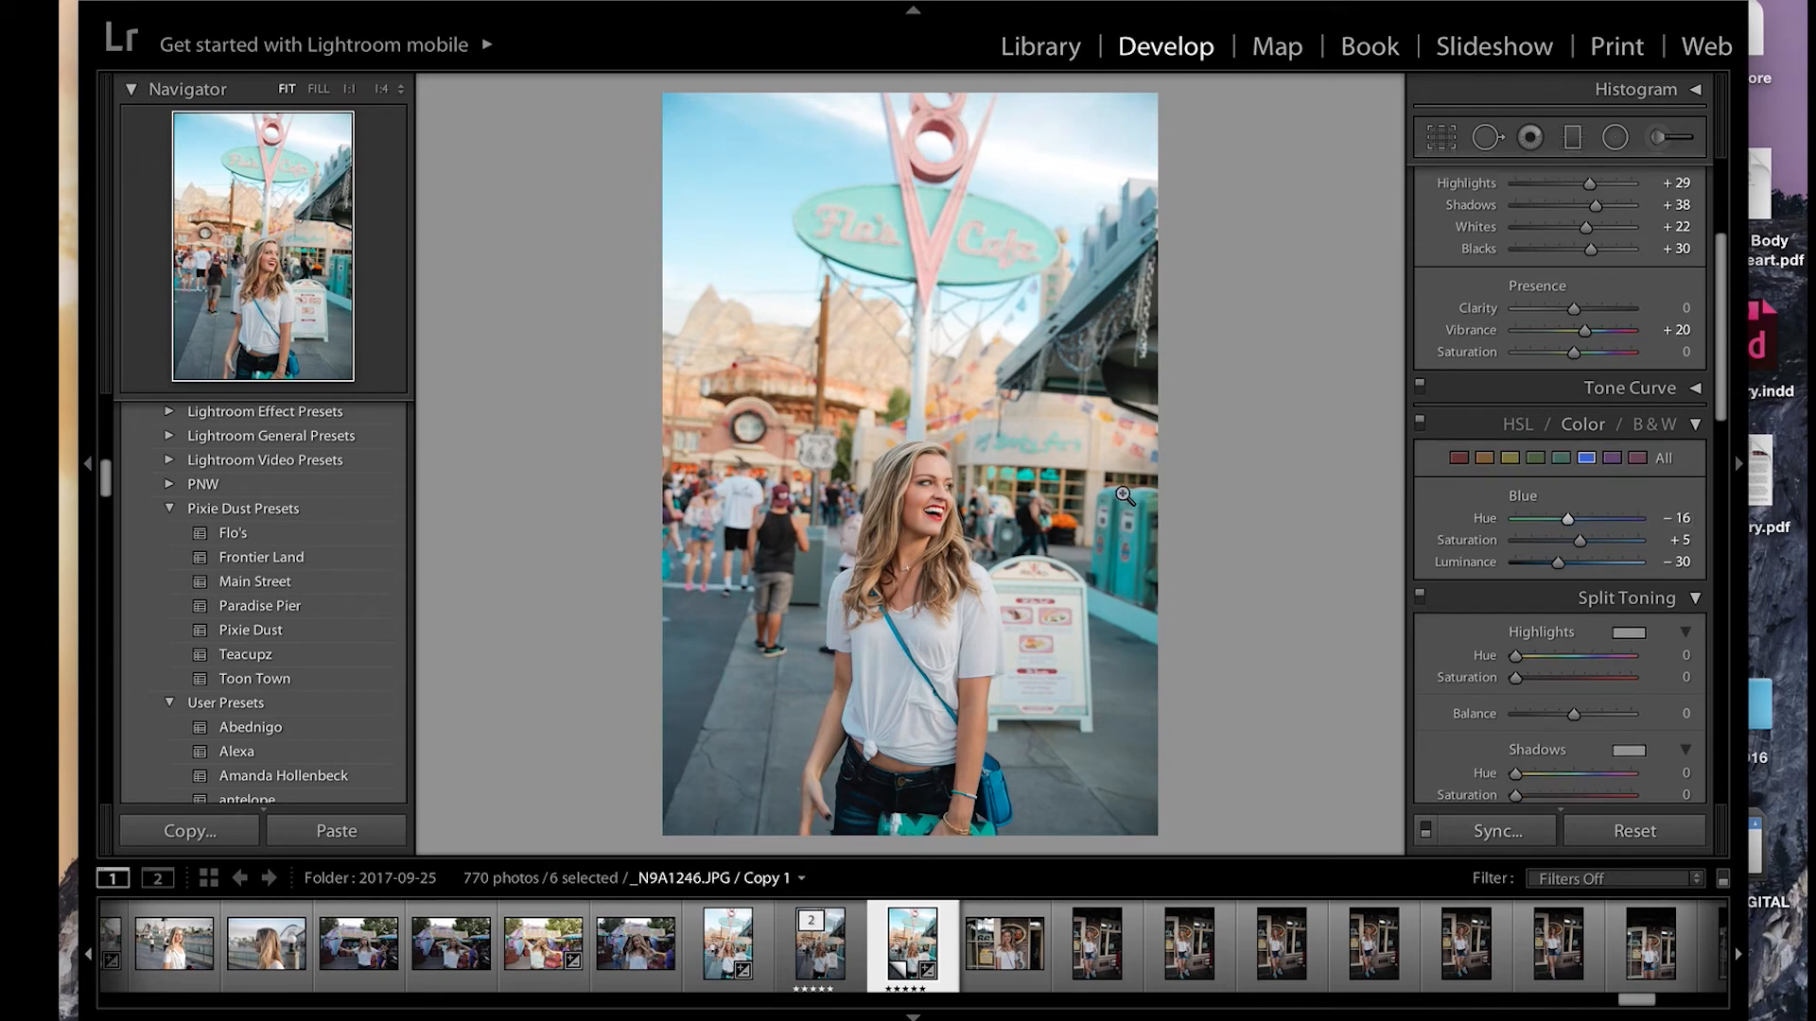
Step: Set the Shadows to +35 and the Whites to +28 on the Flo's Cafe photo
{"action": "scroll", "coordinate": [1623, 356], "scroll_direction": "up", "scroll_amount": 3}
{"action": "scroll", "coordinate": [1623, 355], "scroll_direction": "up", "scroll_amount": 4}
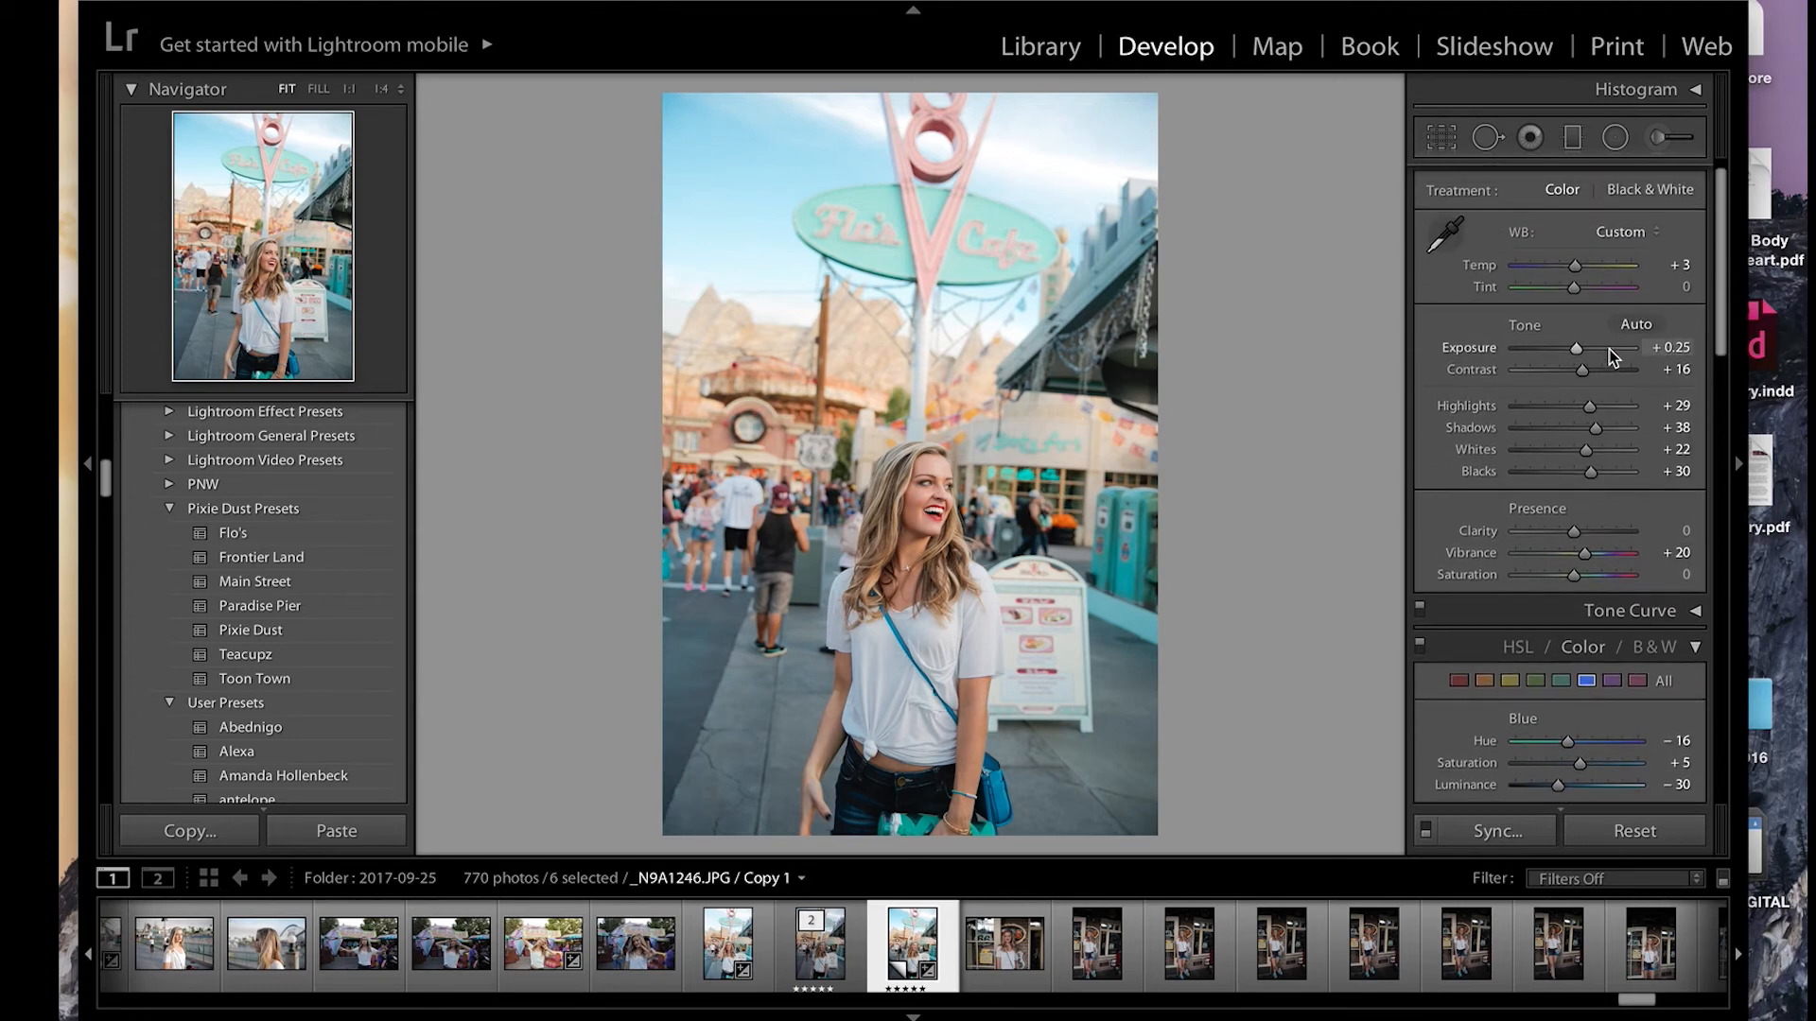
{"action": "left_click_drag", "start_coordinate": [1595, 438], "coordinate": [1590, 460]}
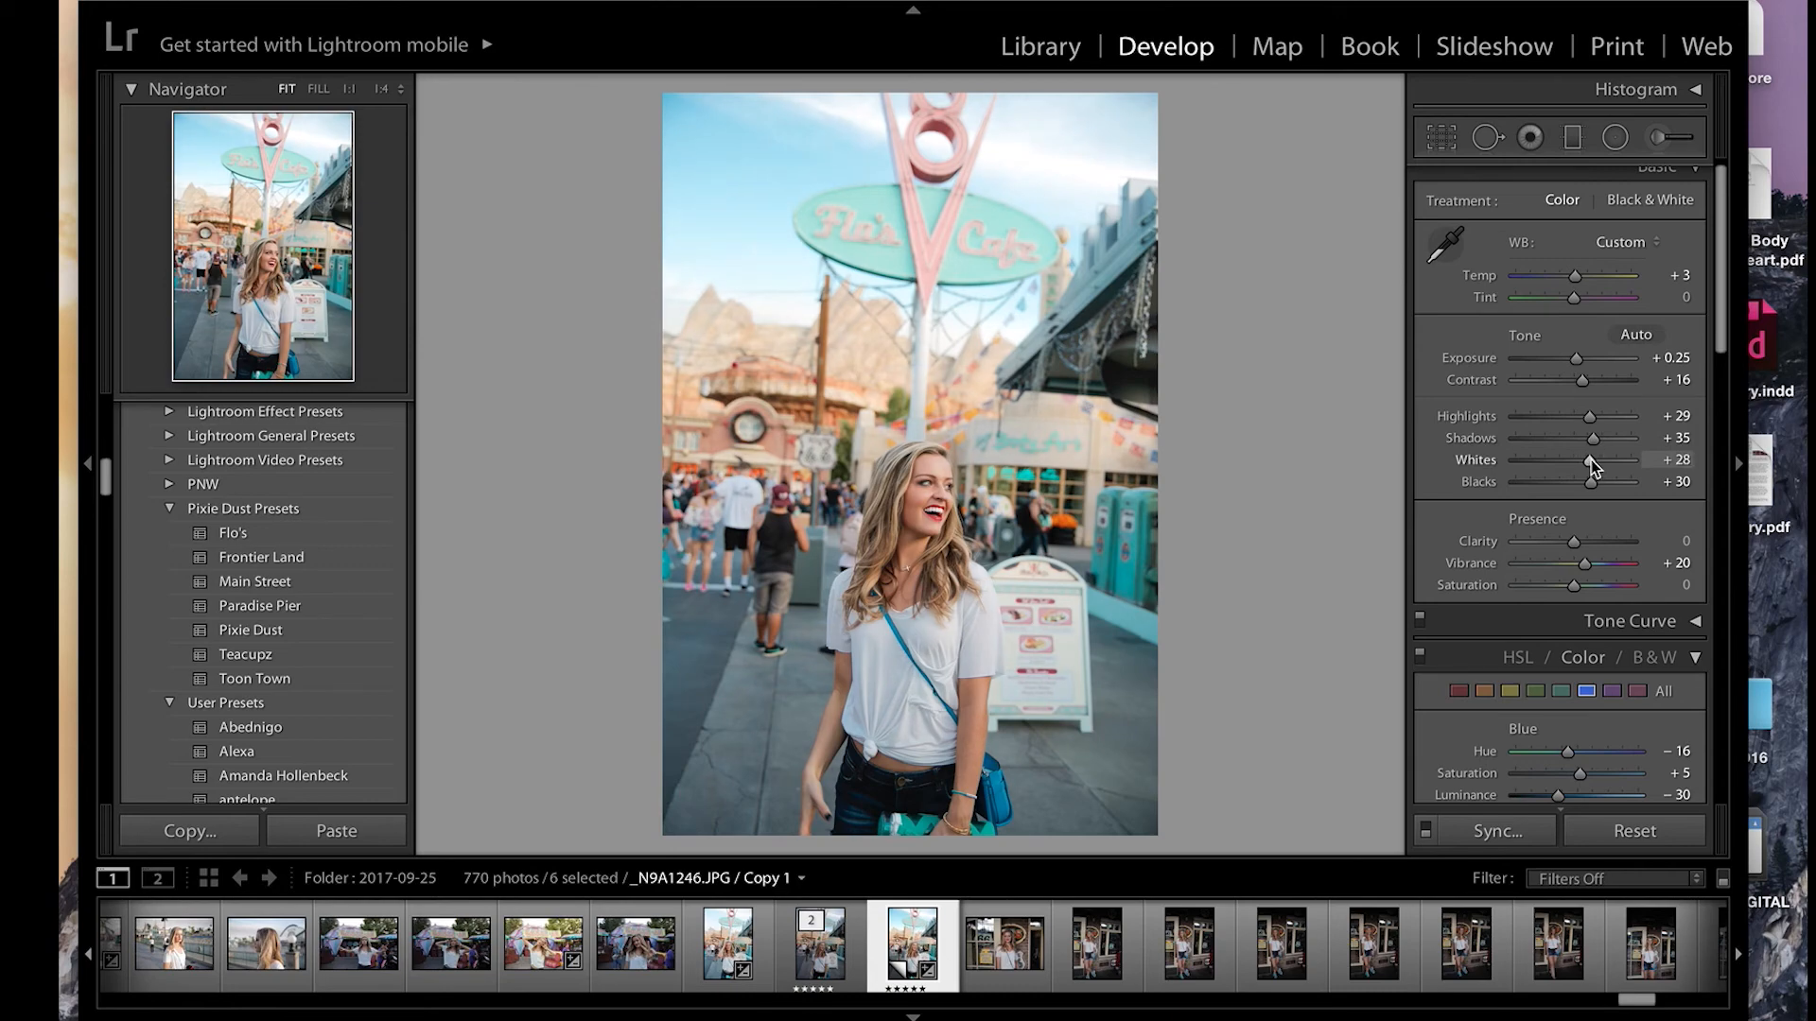
Step: Go back through the selected photos to _N9A0415.JPG and show the photos as a grid in the Library
{"action": "key", "text": "Left"}
{"action": "key", "text": "Left"}
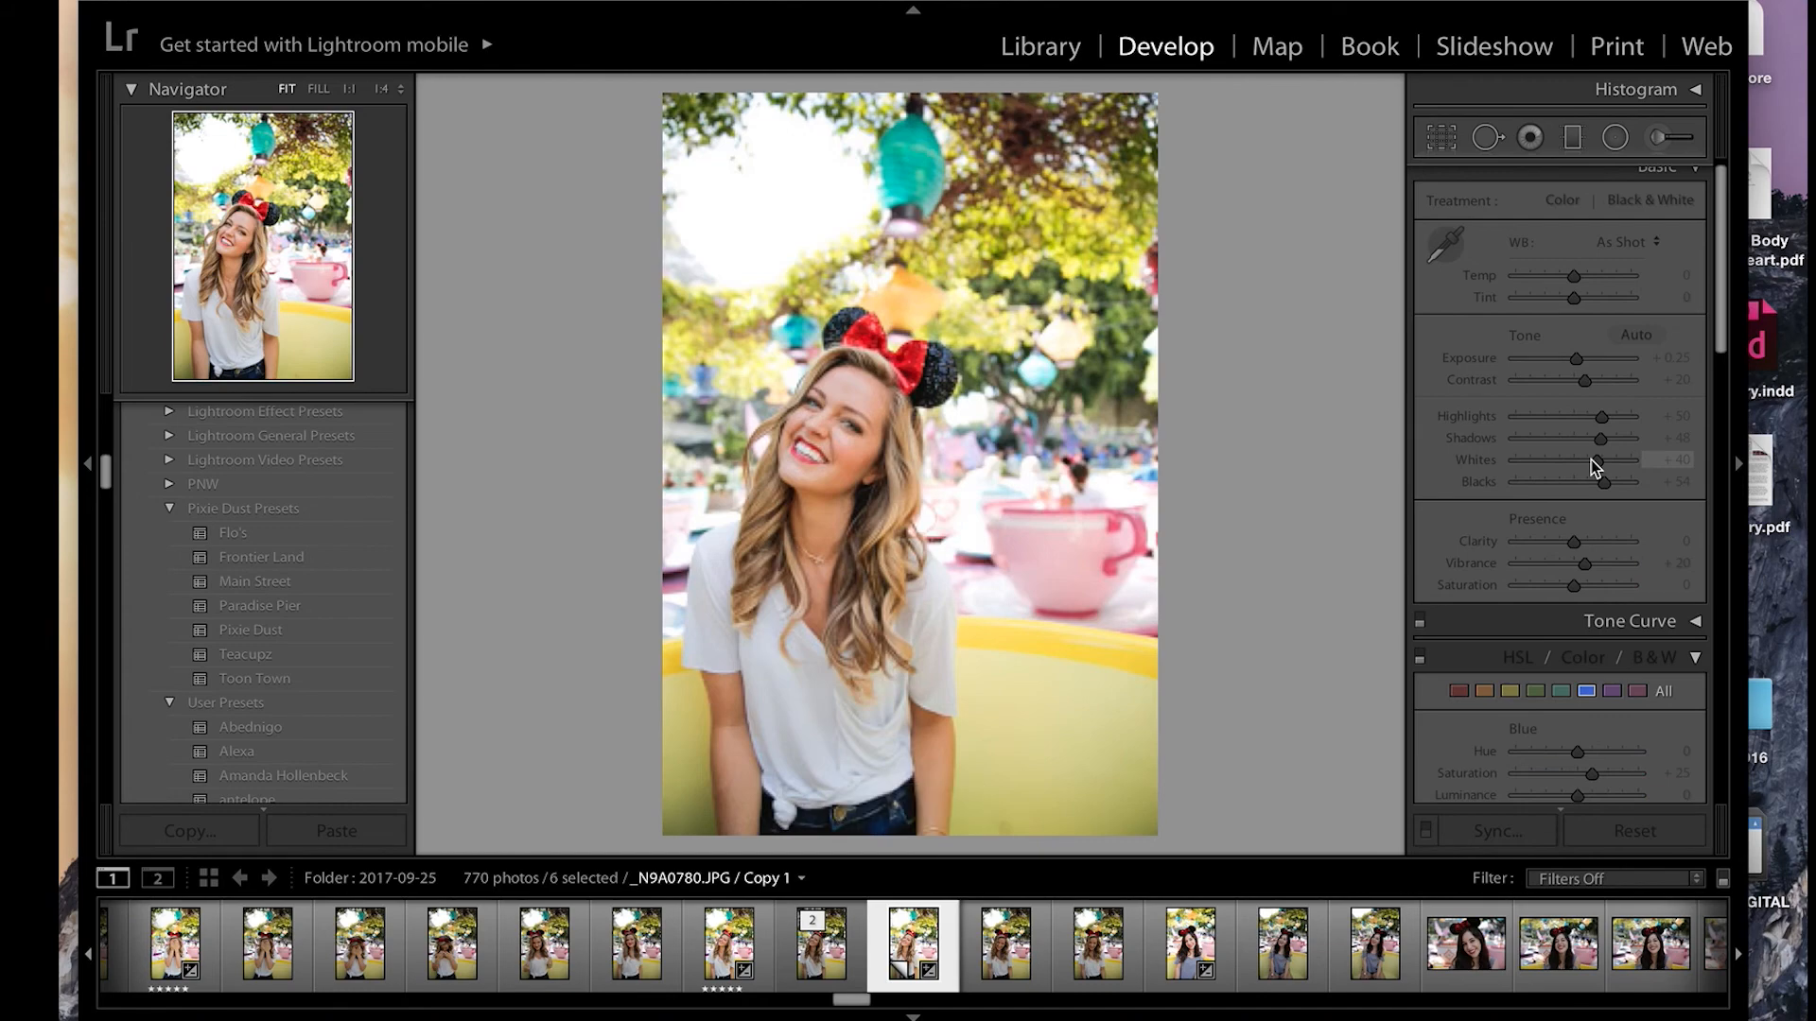
{"action": "key", "text": "Left"}
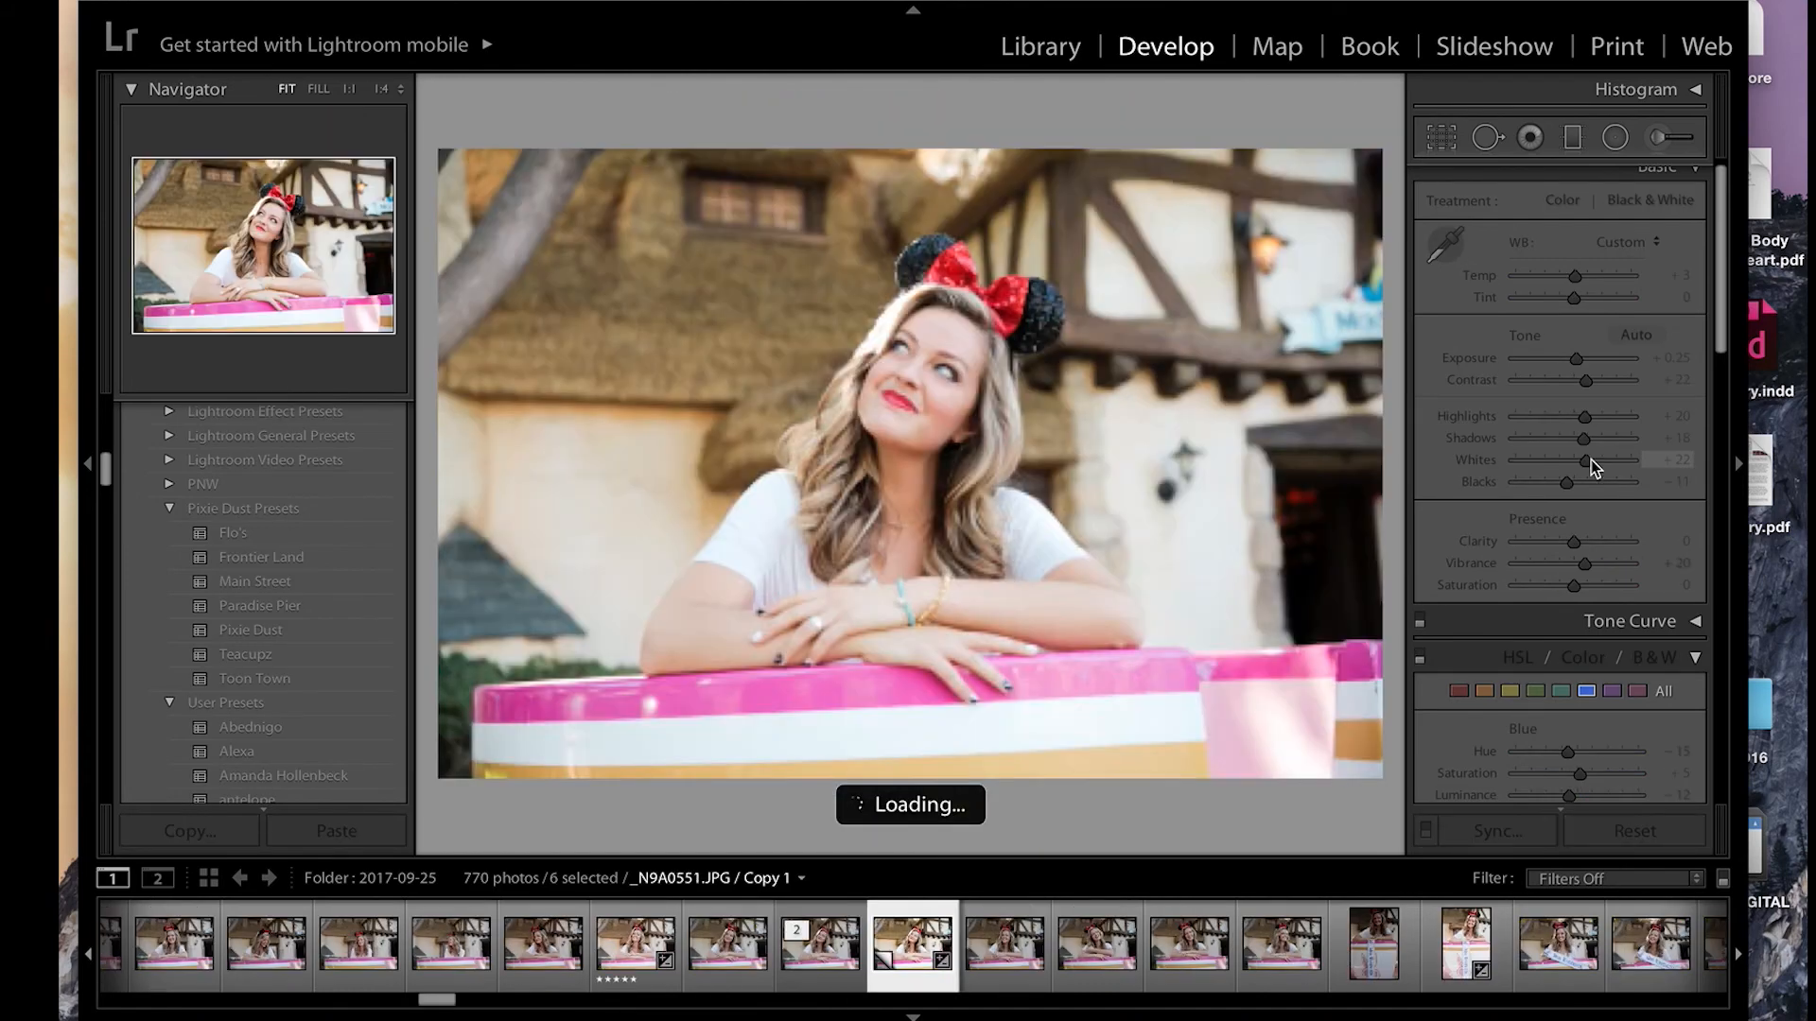
{"action": "key", "text": "Left"}
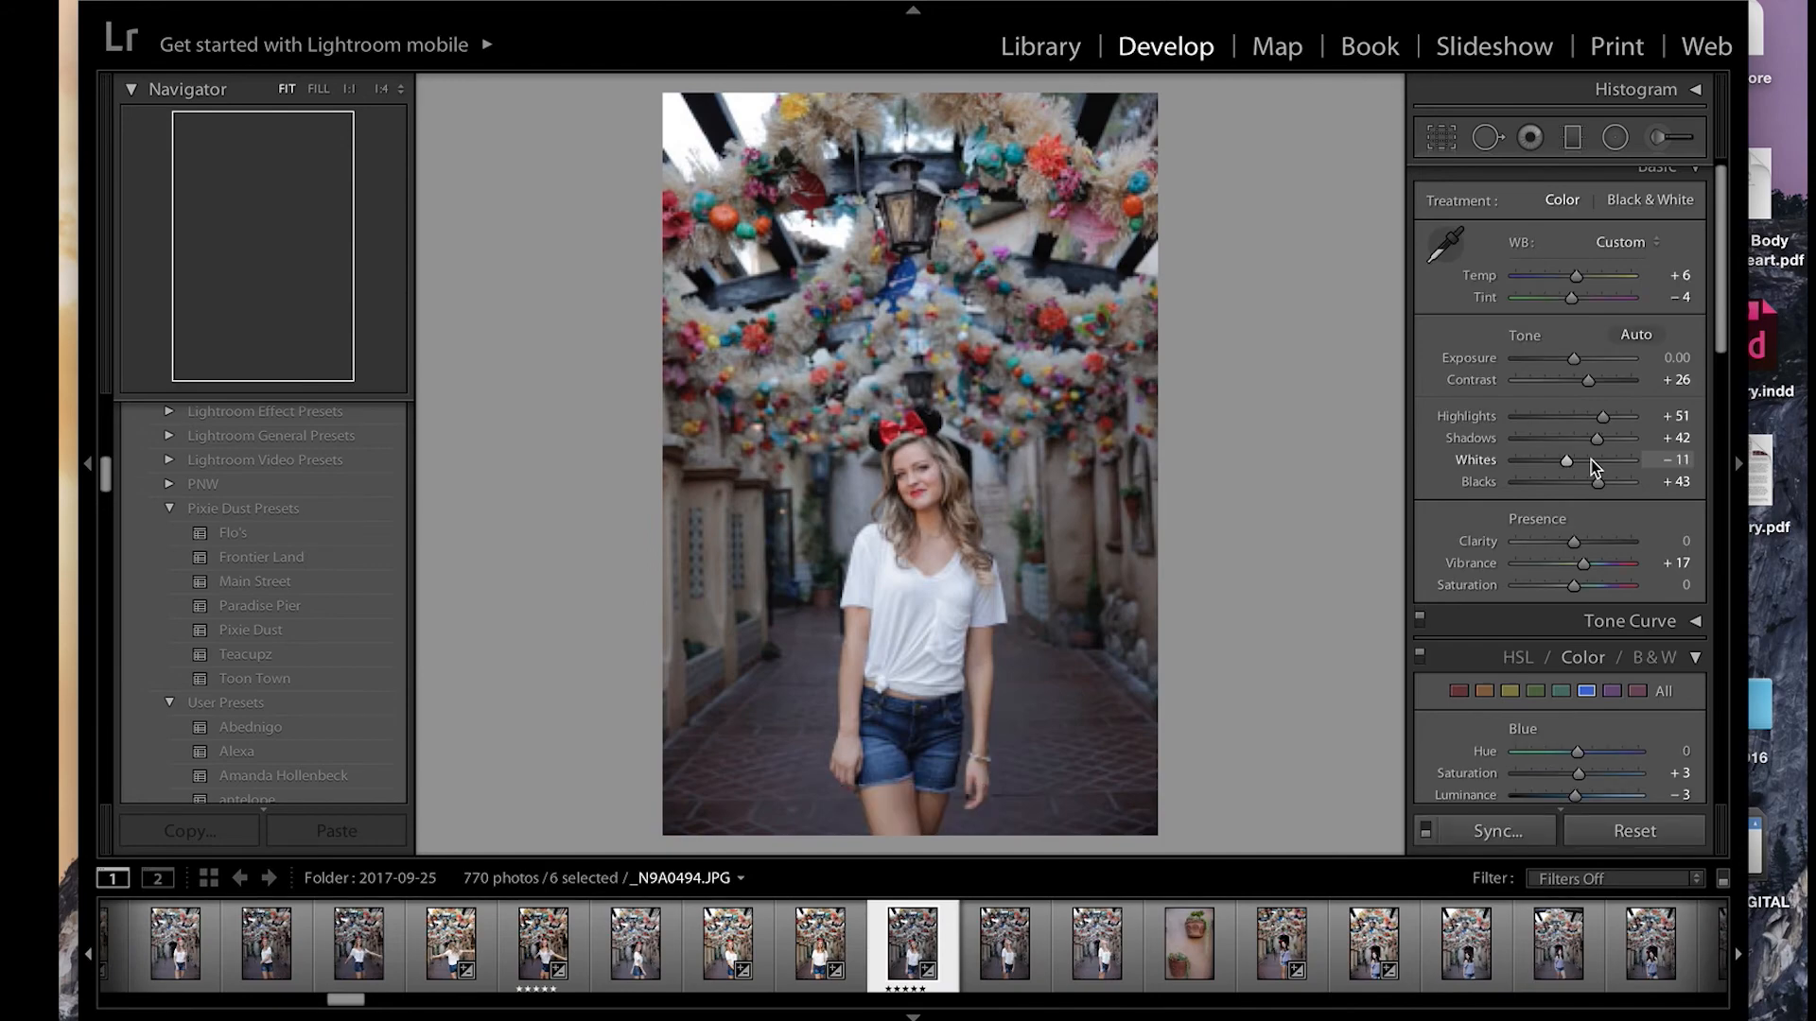
{"action": "key", "text": "Left"}
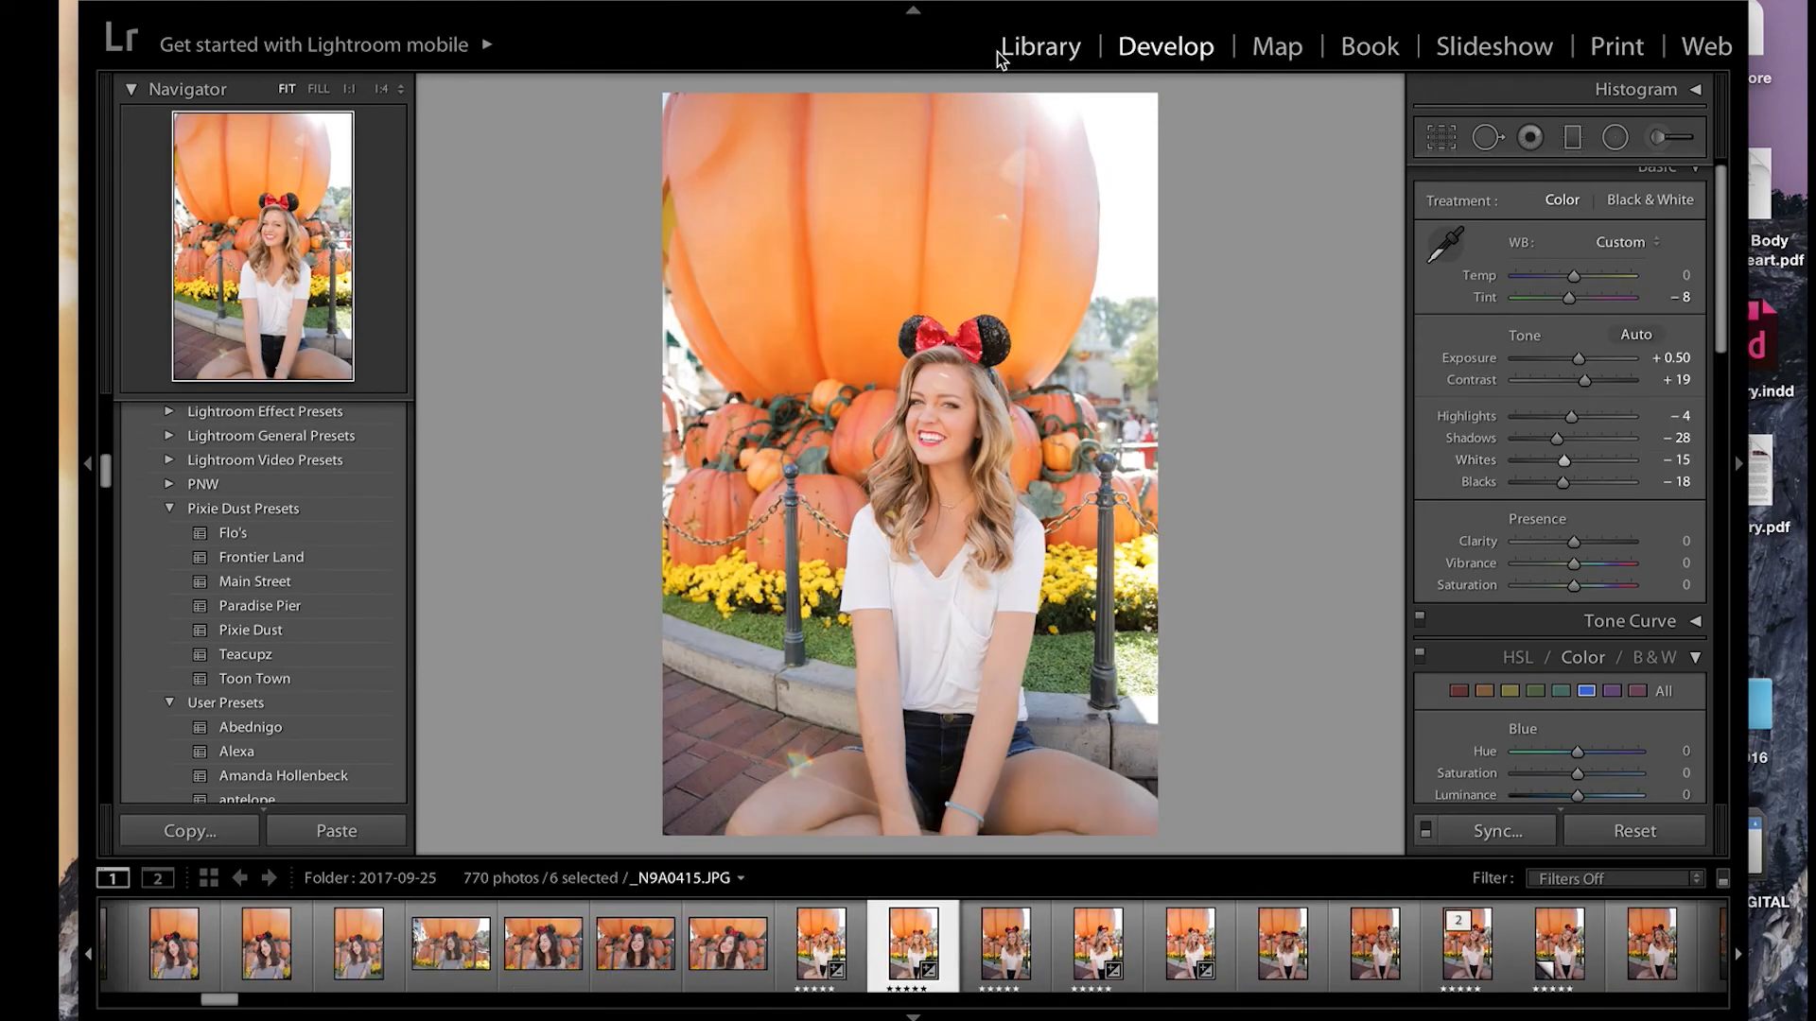
{"action": "left_click", "coordinate": [1031, 49]}
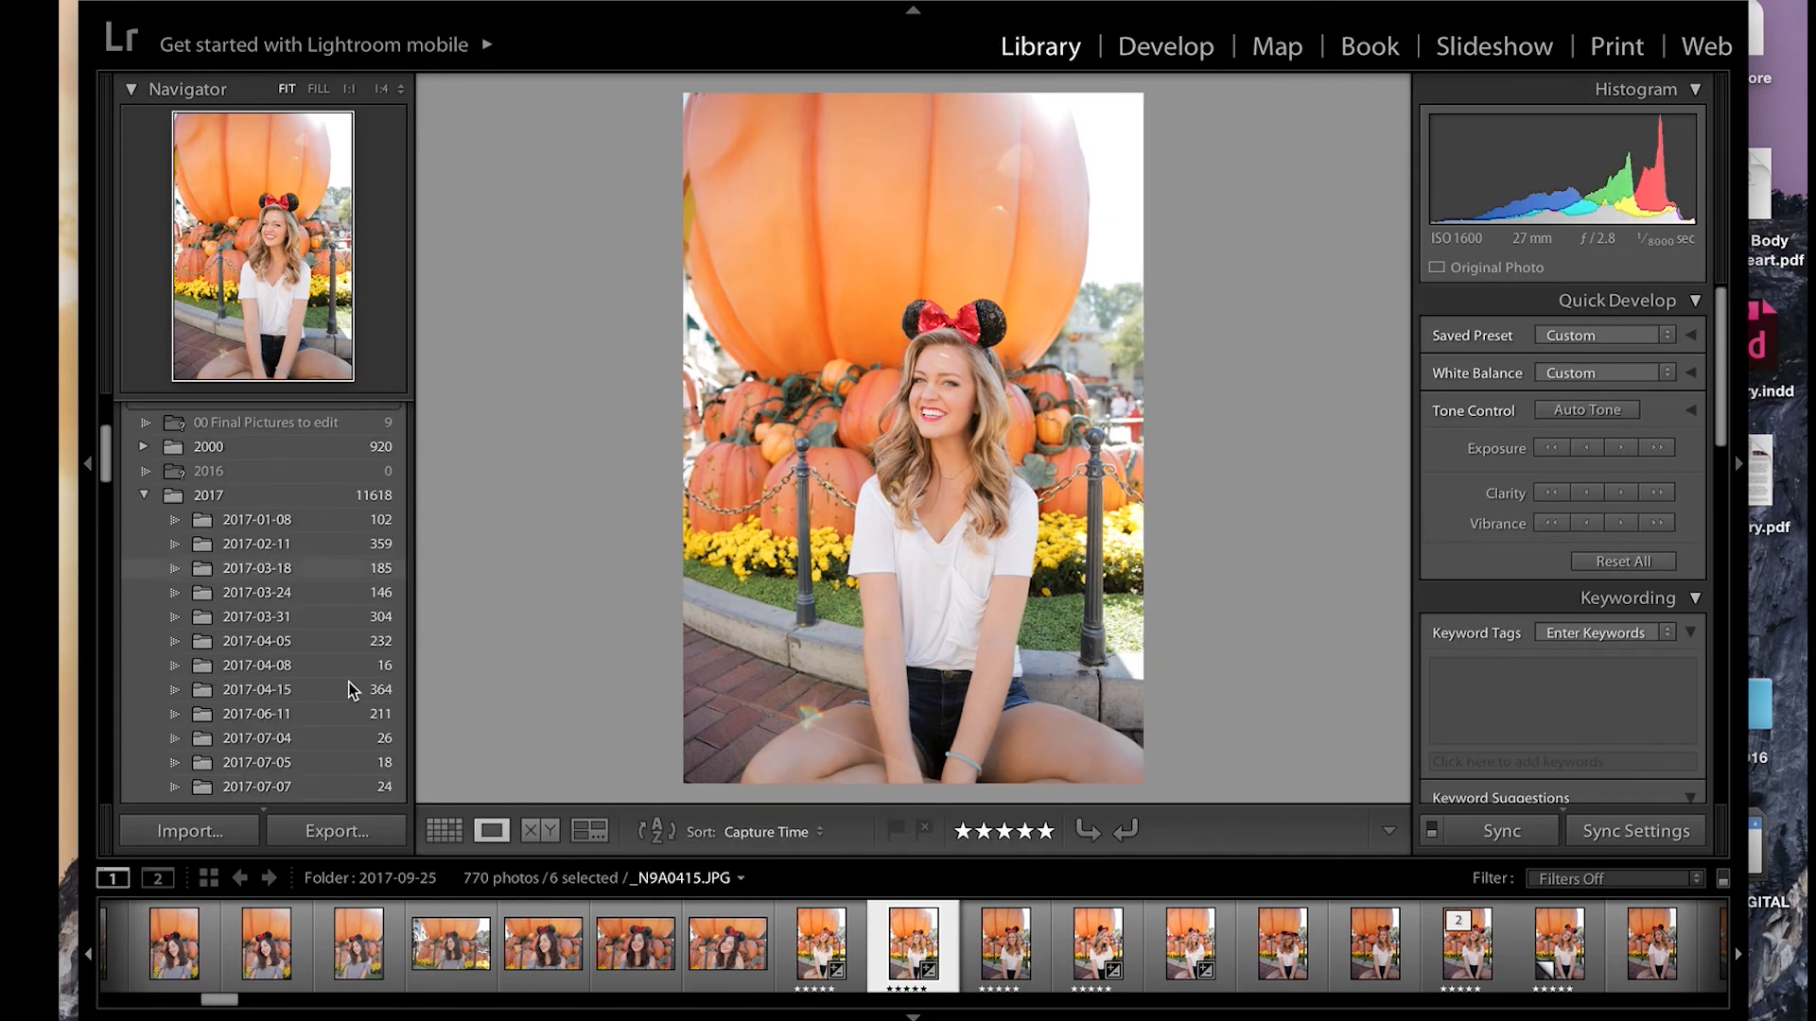
{"action": "left_click", "coordinate": [444, 830]}
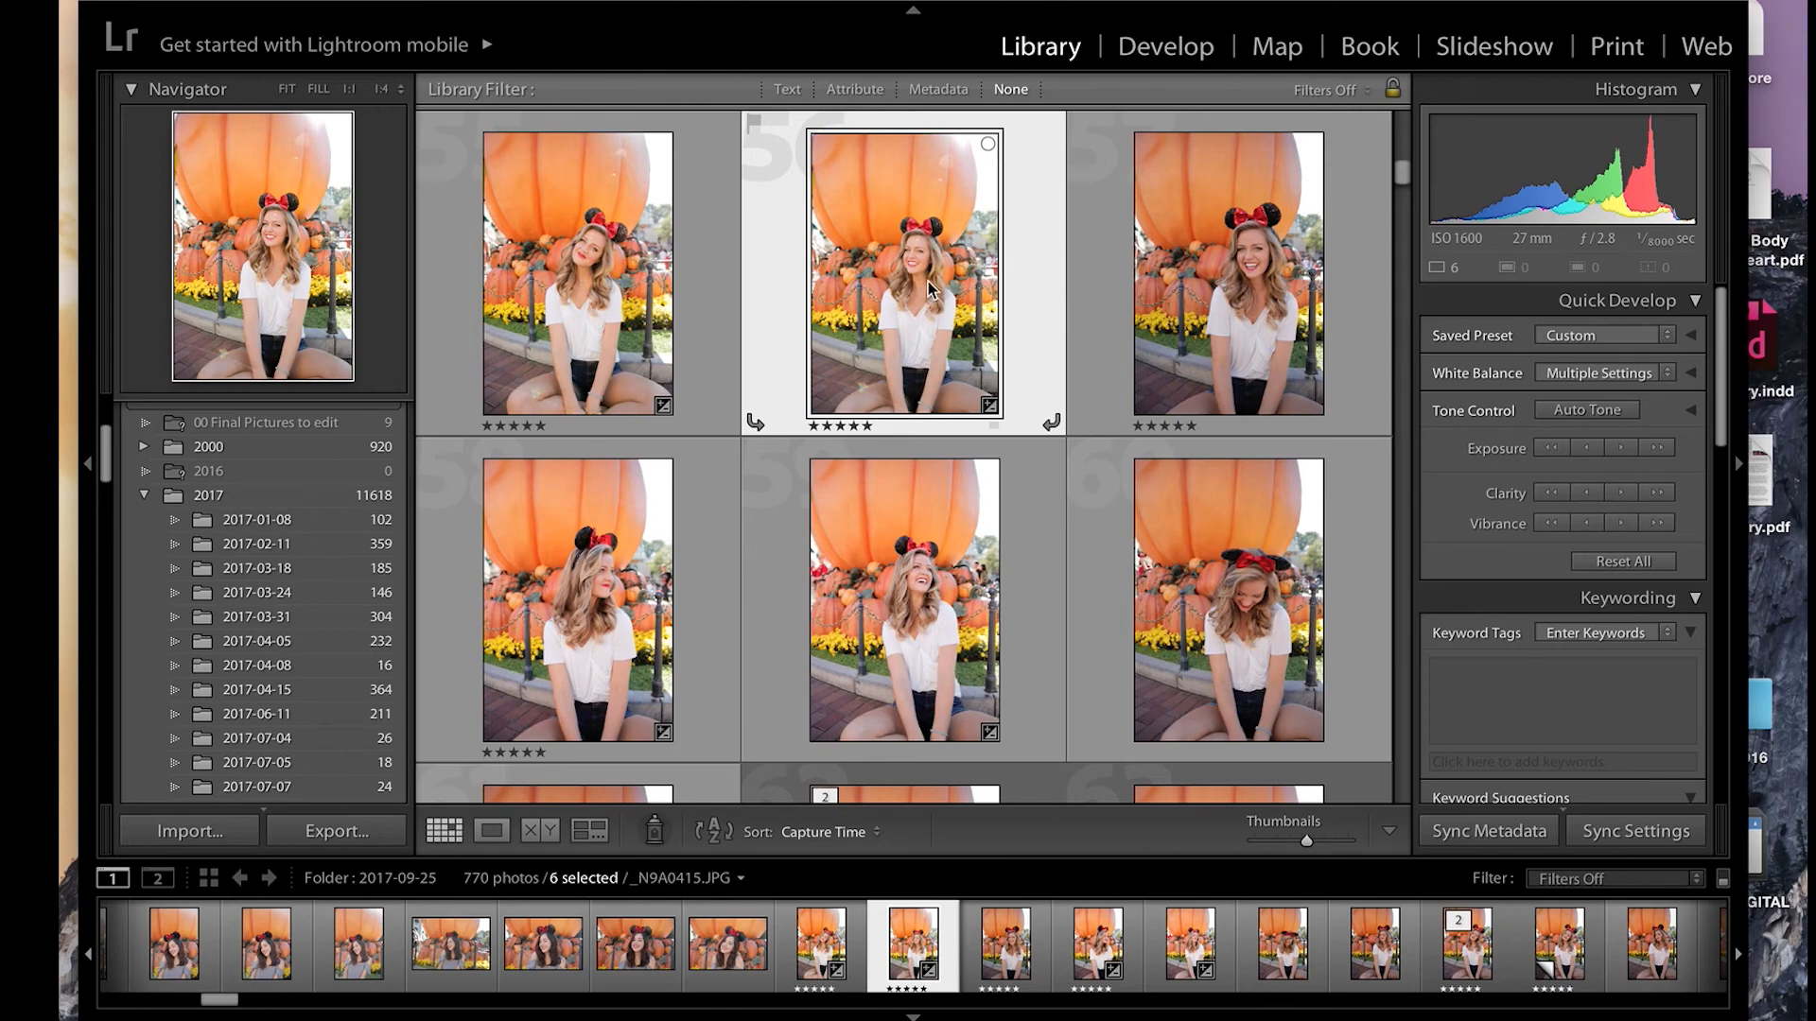
Step: Review the export settings and destination folder for the six selected photos, and close them without exporting
{"action": "left_click", "coordinate": [332, 832]}
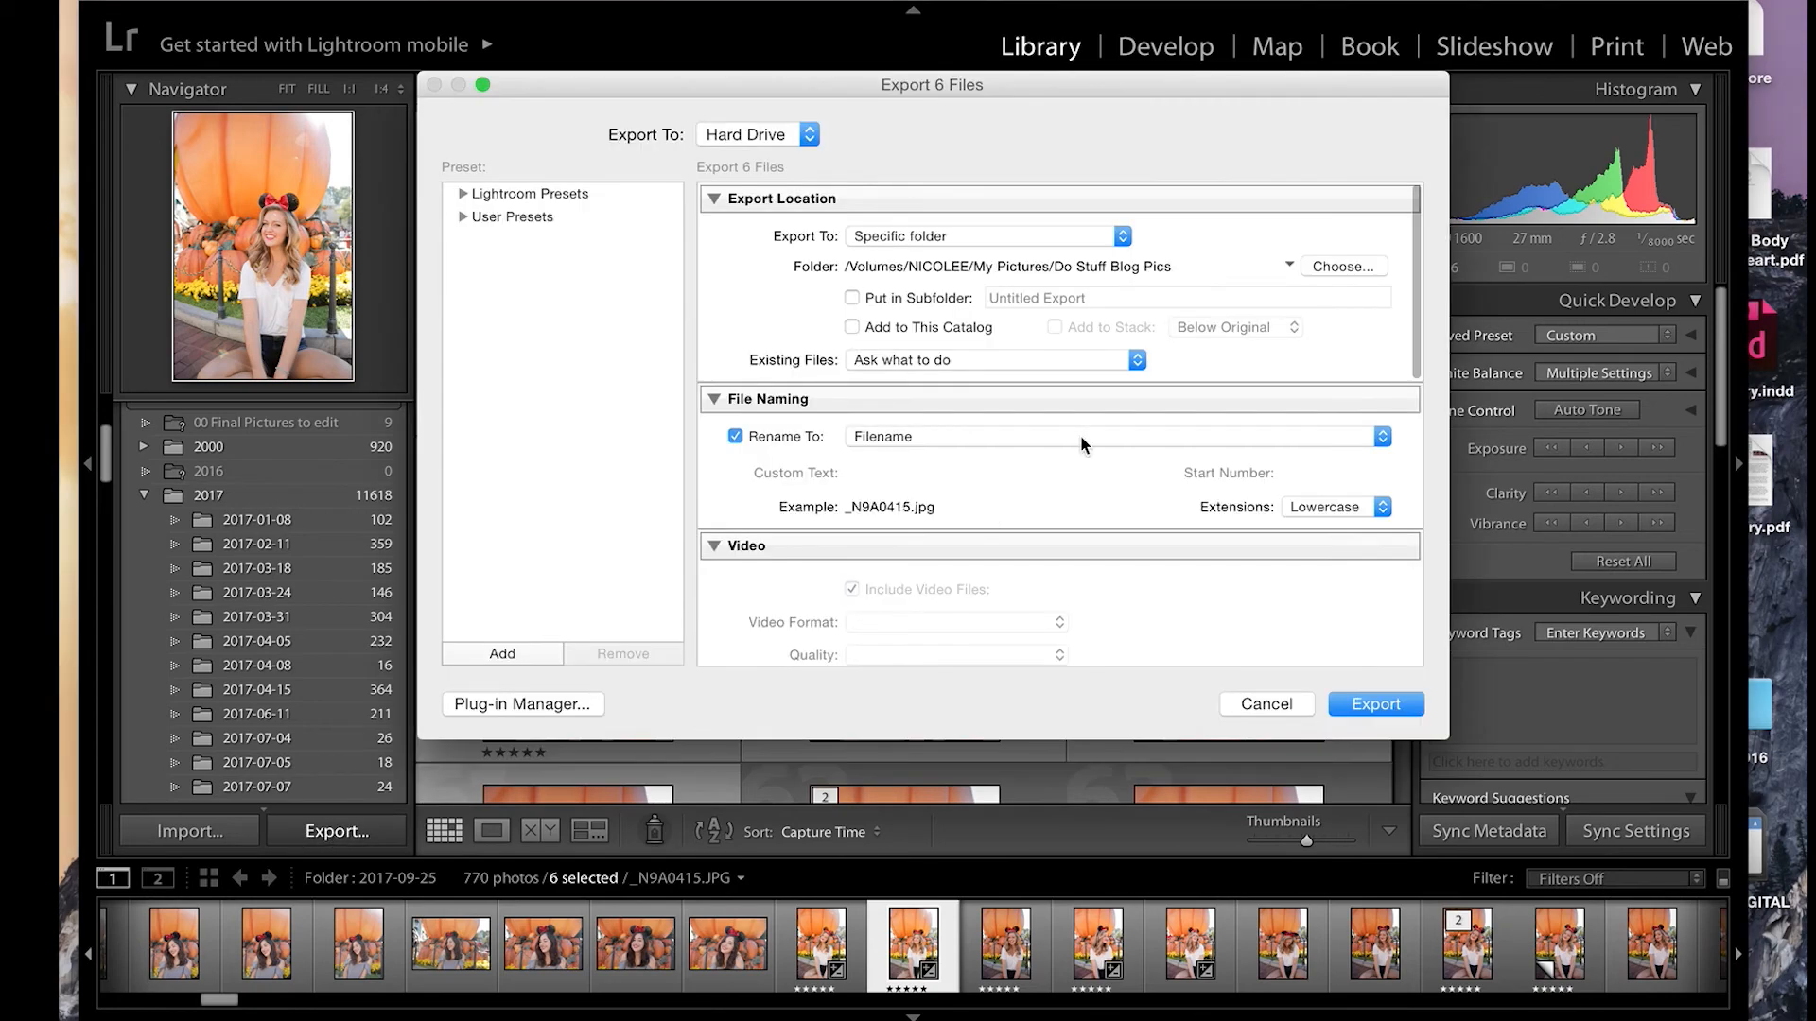
{"action": "left_click", "coordinate": [1343, 268]}
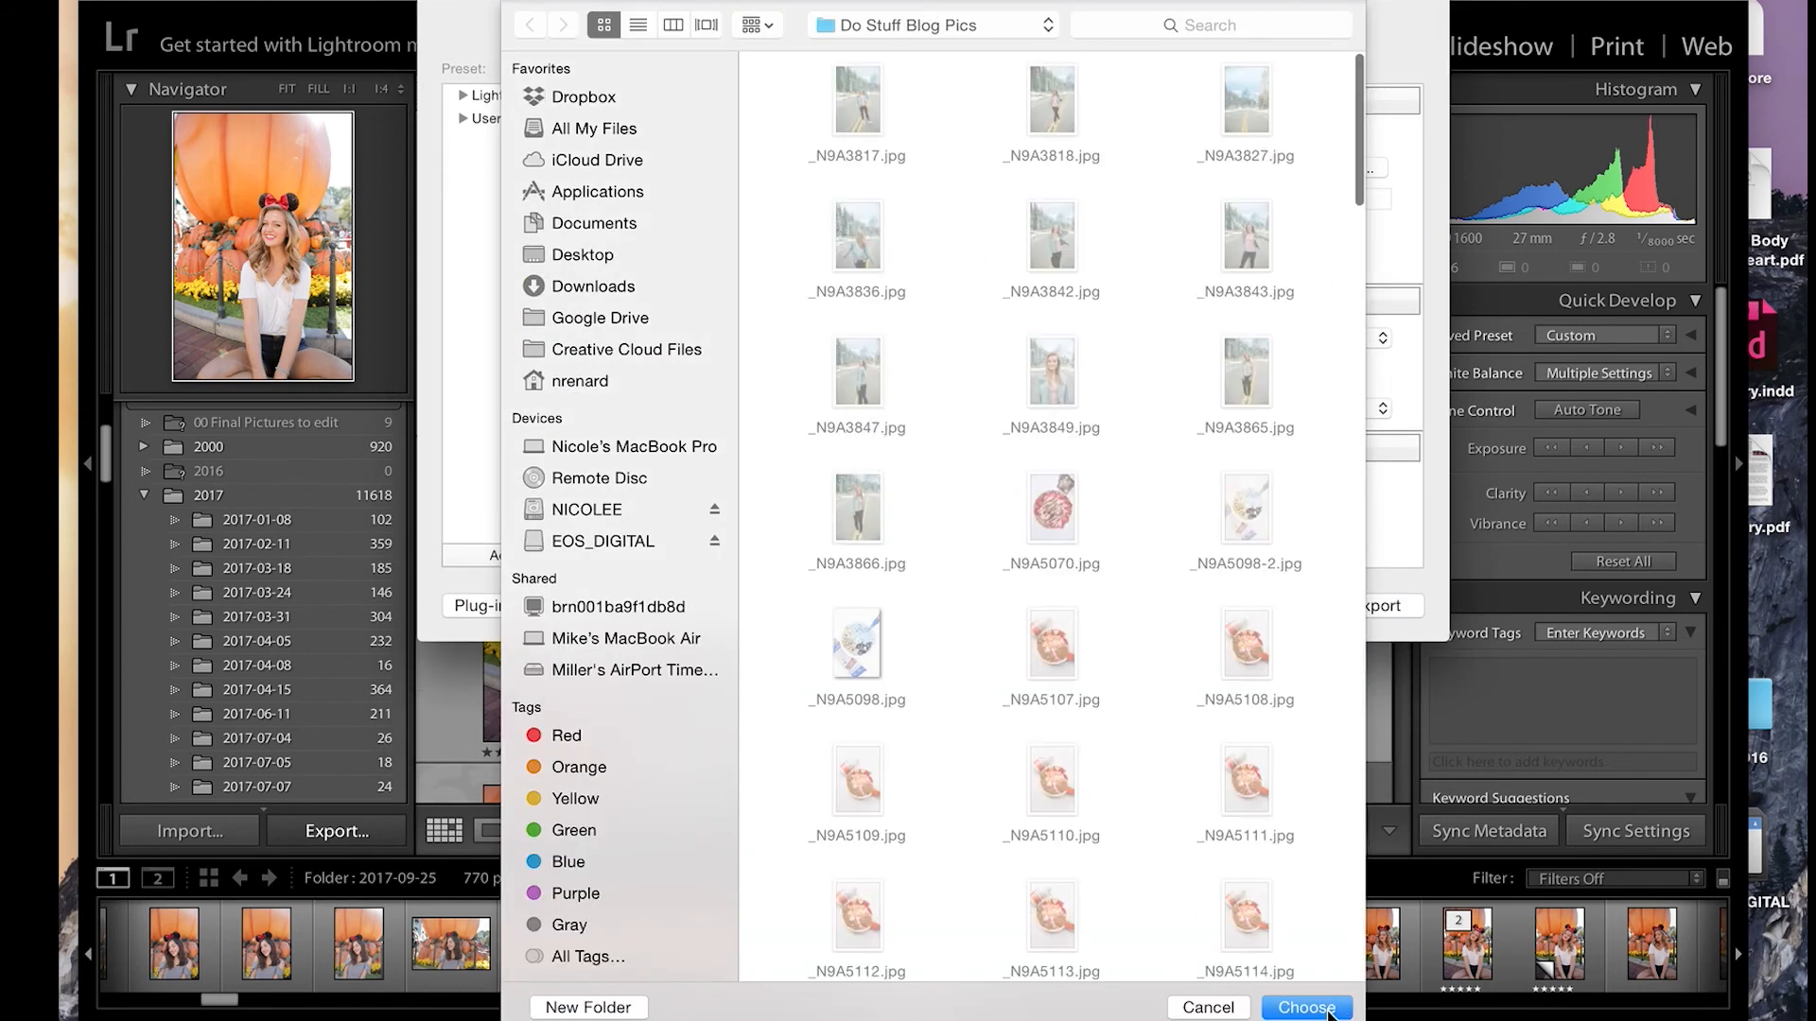
{"action": "left_click", "coordinate": [1193, 1008]}
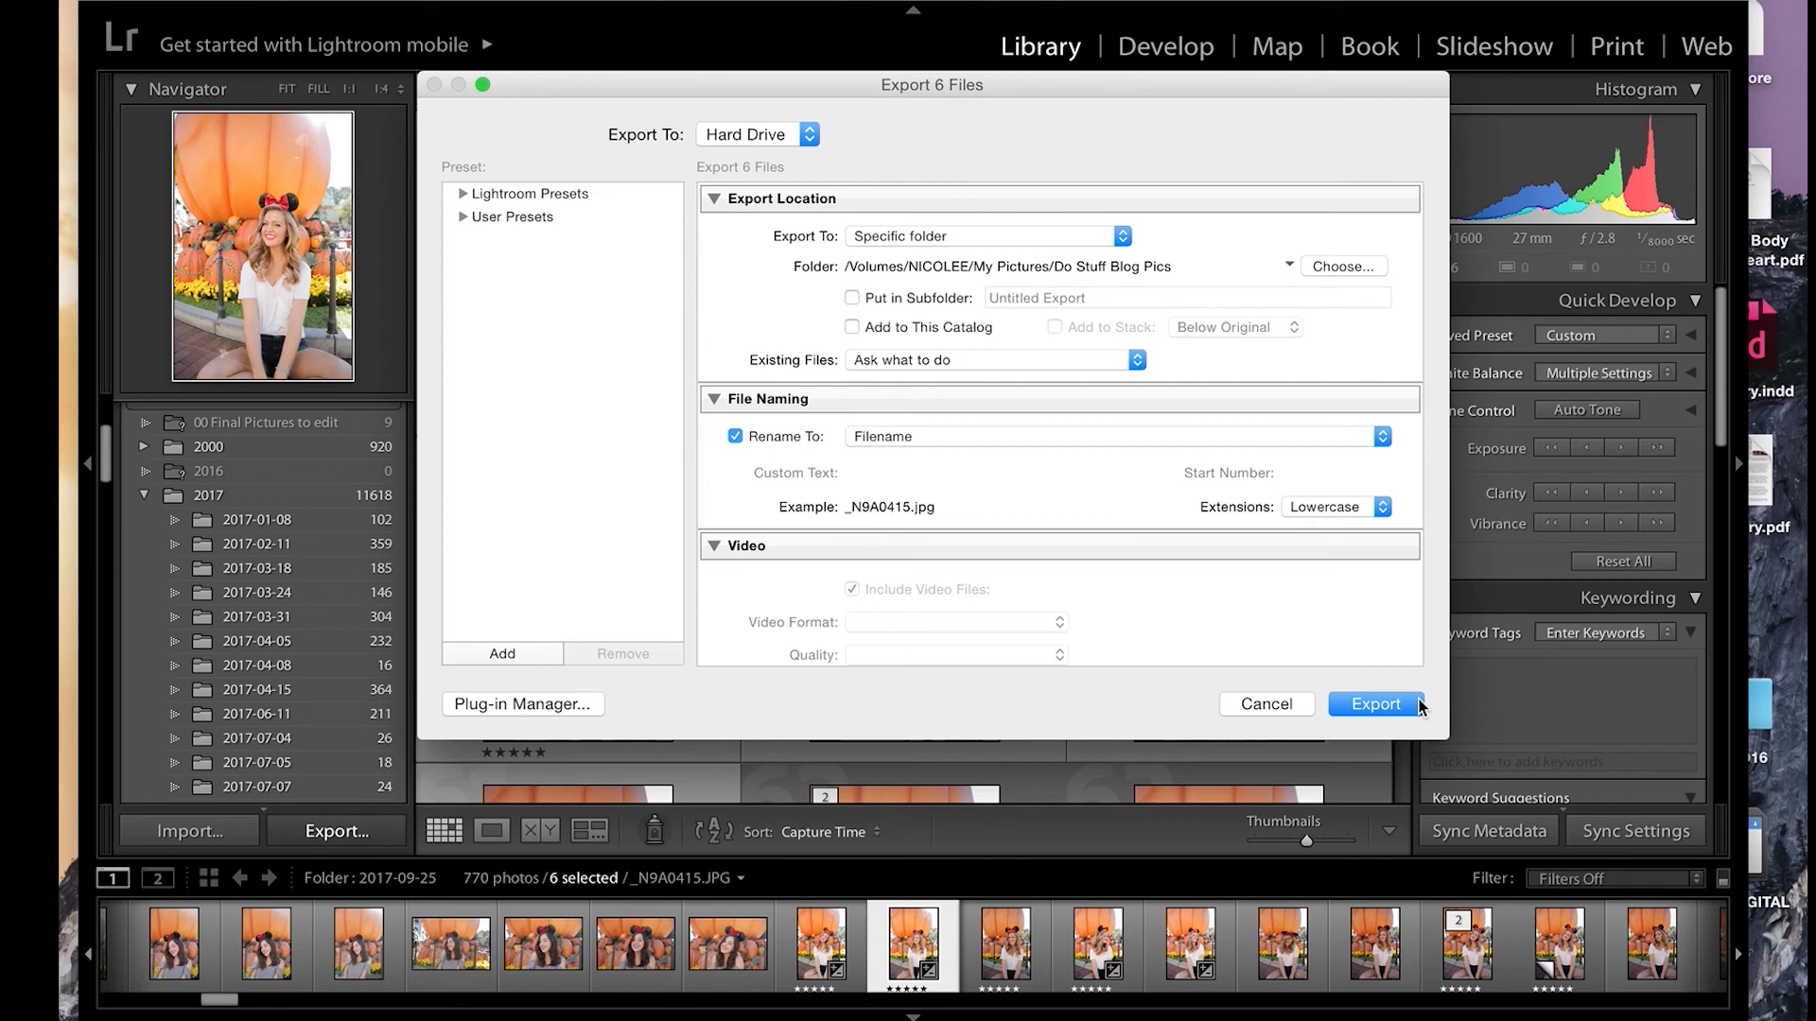
{"action": "left_click", "coordinate": [1264, 702]}
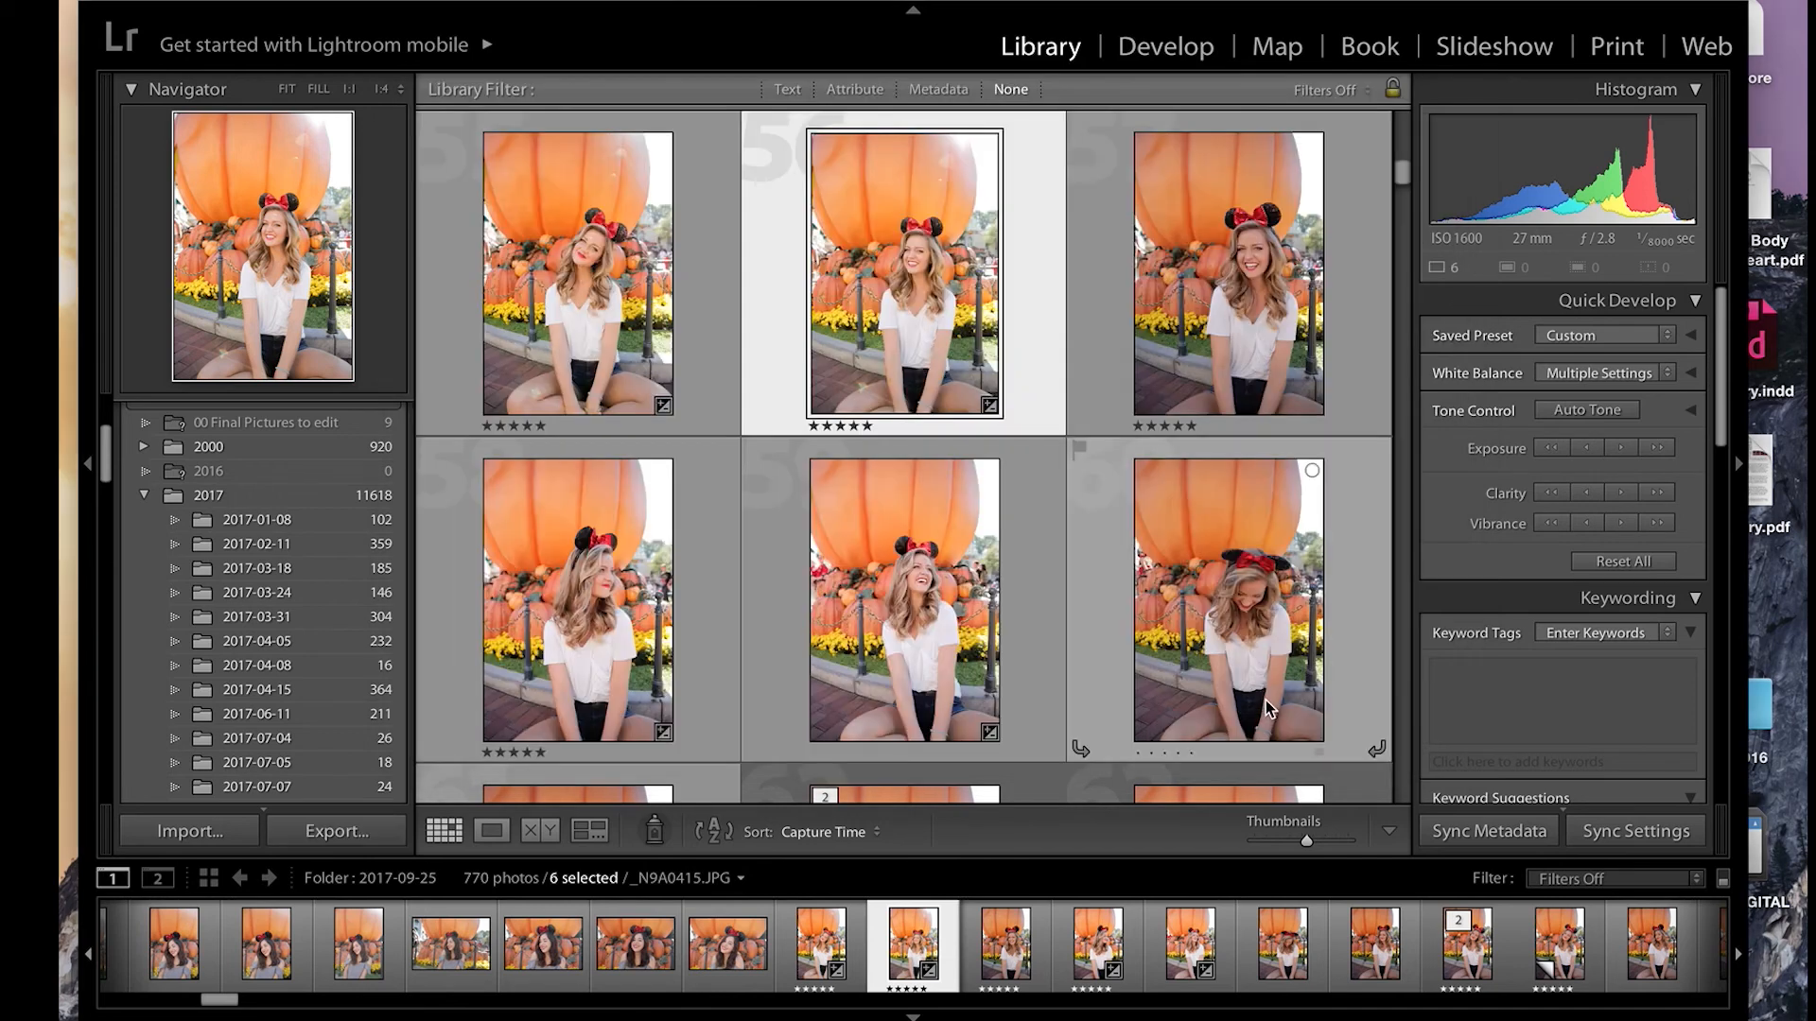